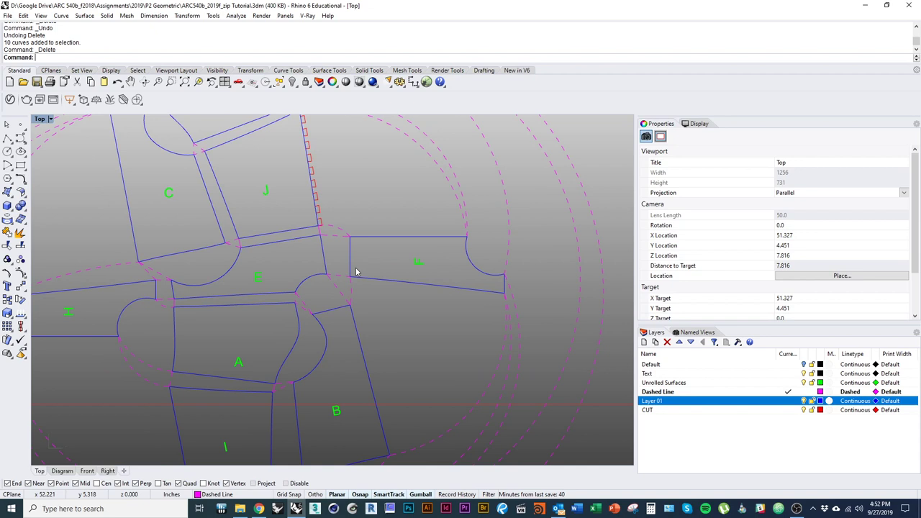
Launch the Grasshopper editor alongside the Top viewport.
type("Grass")
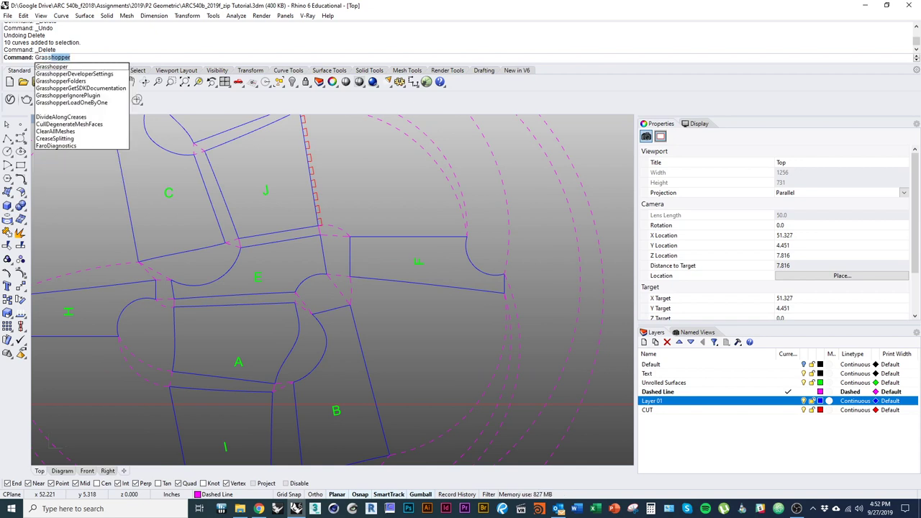
type("h")
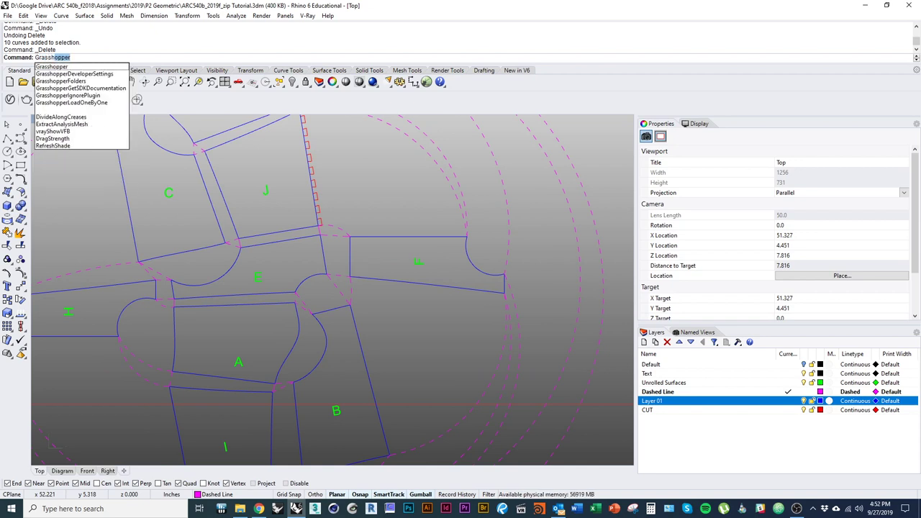
type("opper")
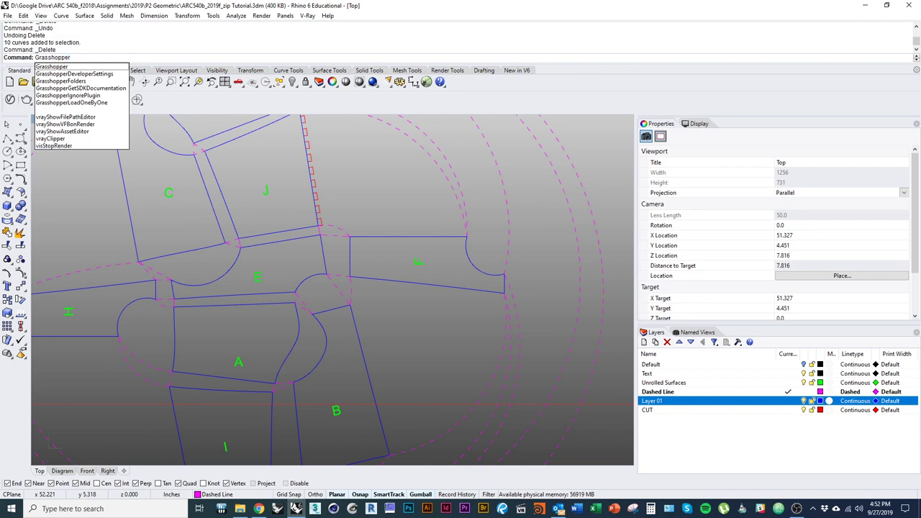
key("Return")
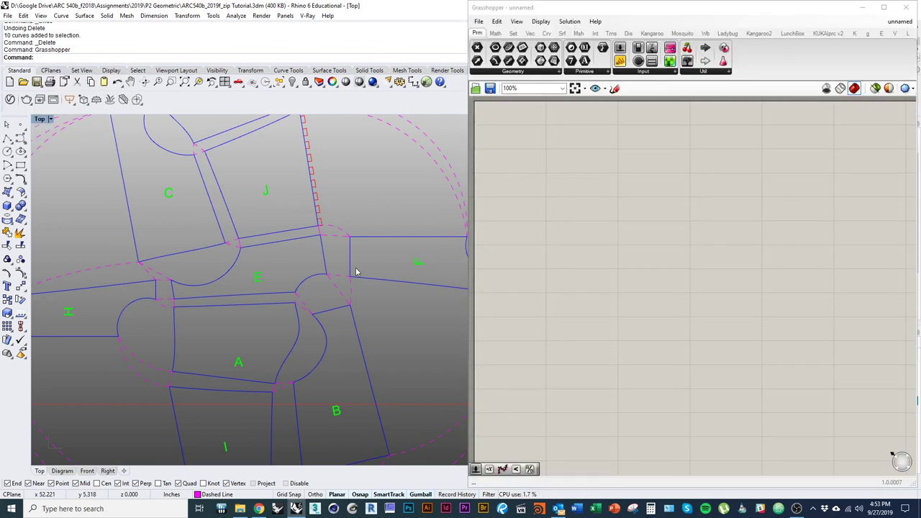
scroll(573, 183, "down", 2)
right_click_drag(586, 211, 606, 231)
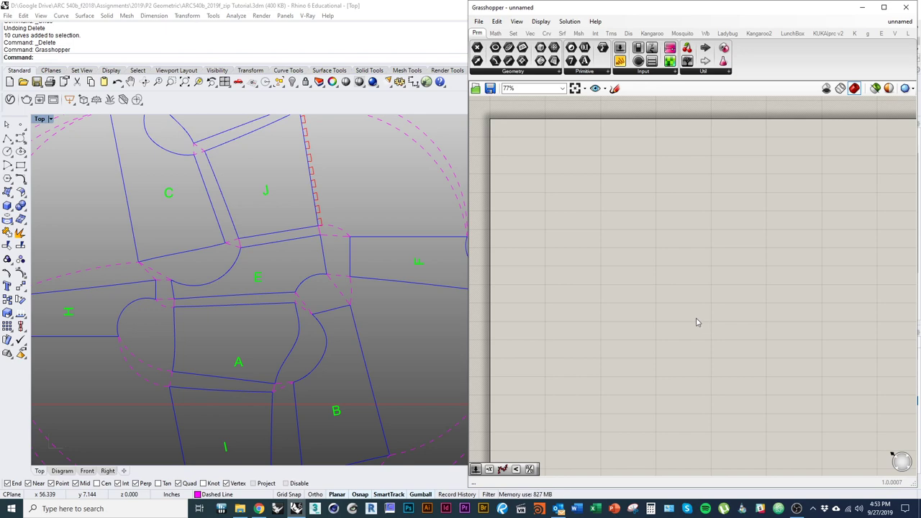
Examine the unrolled pieces and dashed matching arcs around pieces D, J, C, E, A and B, including J's toothed red edge.
right_click_drag(329, 232, 349, 285)
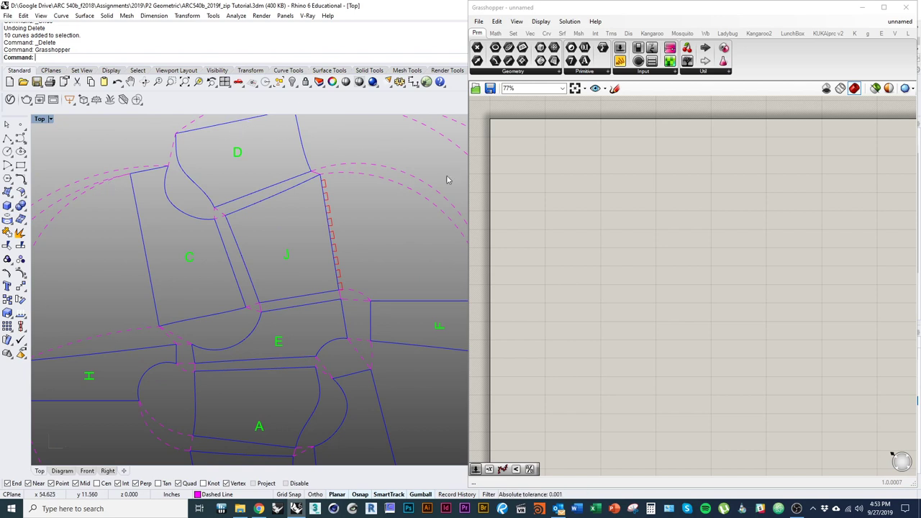
left_click(606, 170)
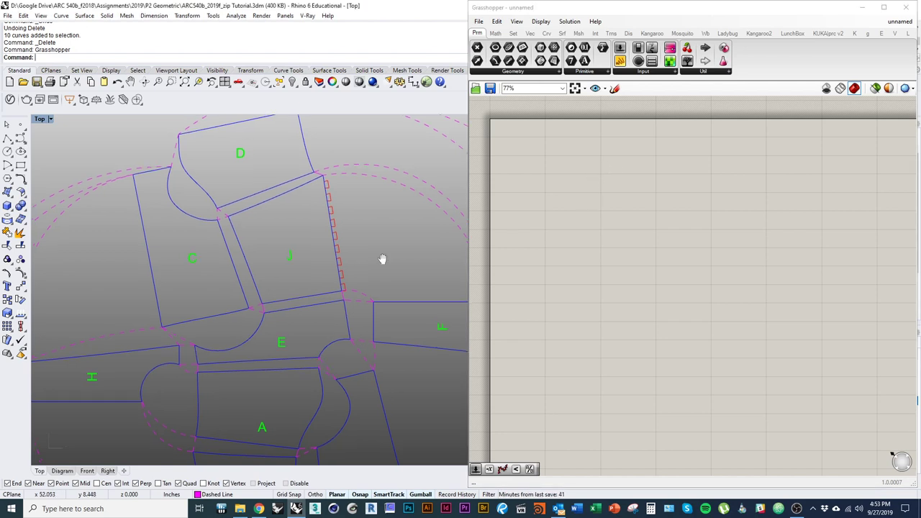
right_click_drag(364, 255, 394, 268)
left_click(527, 263)
right_click_drag(527, 262, 524, 249)
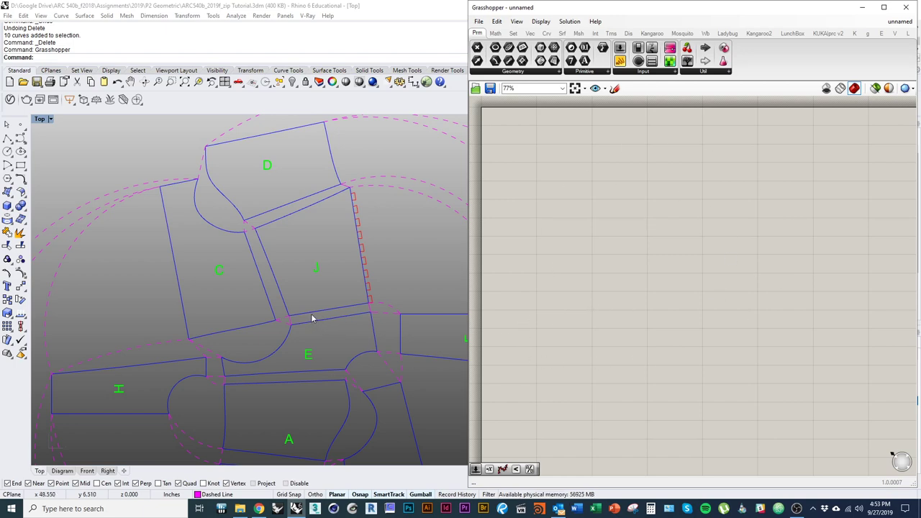
mouse_move(311, 318)
right_mouse_down()
mouse_move(302, 266)
mouse_move(222, 216)
mouse_move(215, 233)
mouse_move(262, 265)
right_mouse_up()
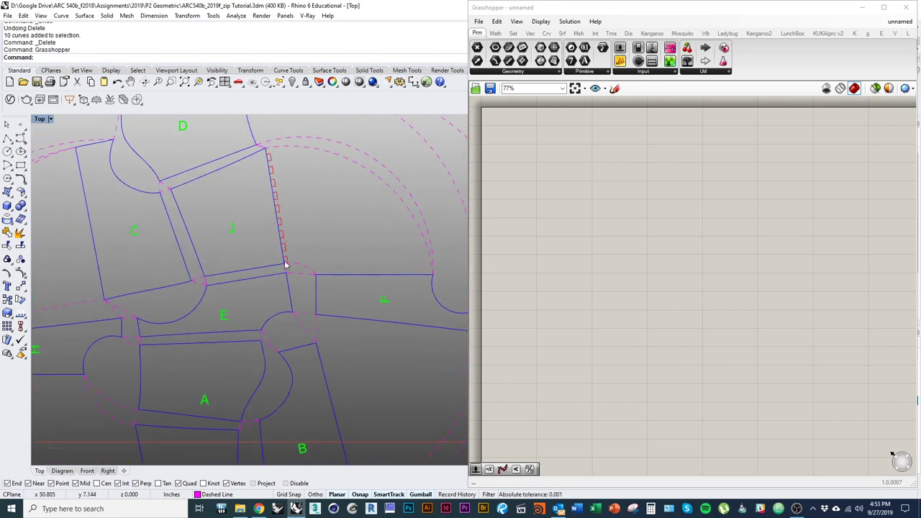
right_click_drag(183, 231, 267, 233)
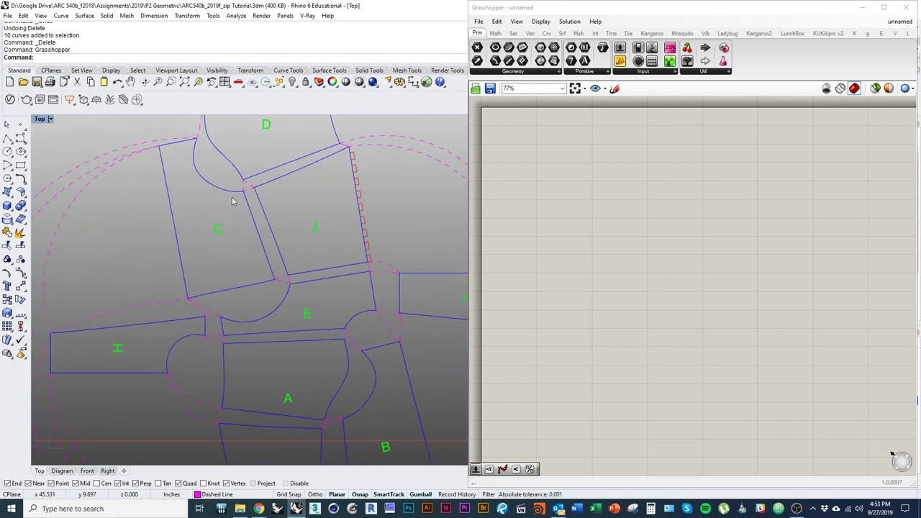
right_click_drag(316, 334, 227, 255)
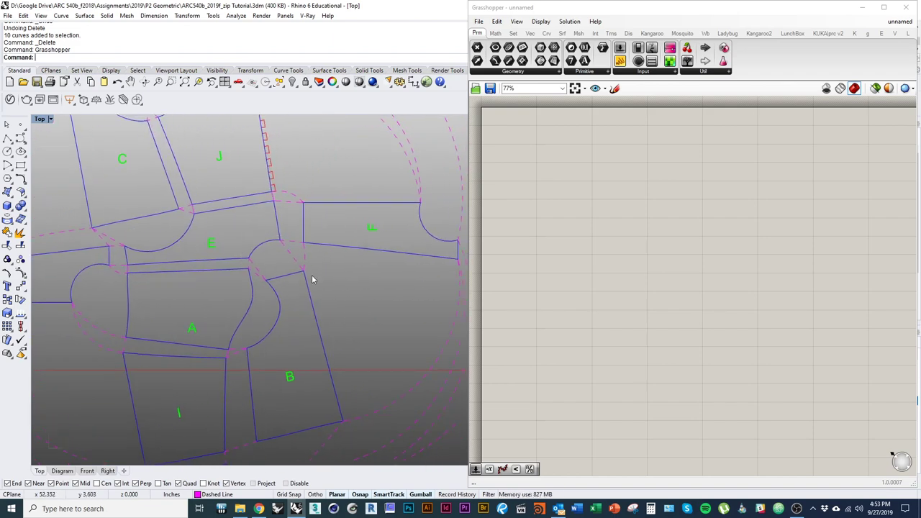
right_click_drag(275, 281, 293, 321)
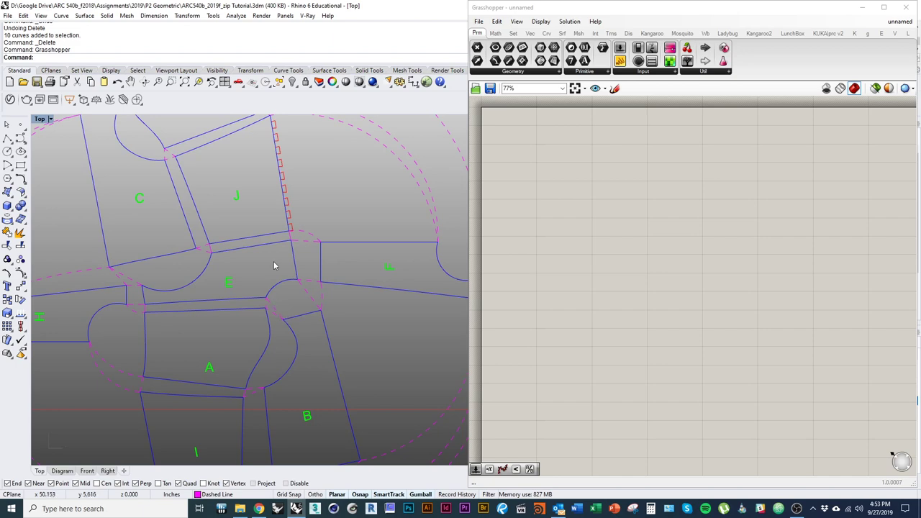
mouse_move(273, 266)
right_mouse_down()
mouse_move(309, 305)
mouse_move(291, 316)
right_mouse_up()
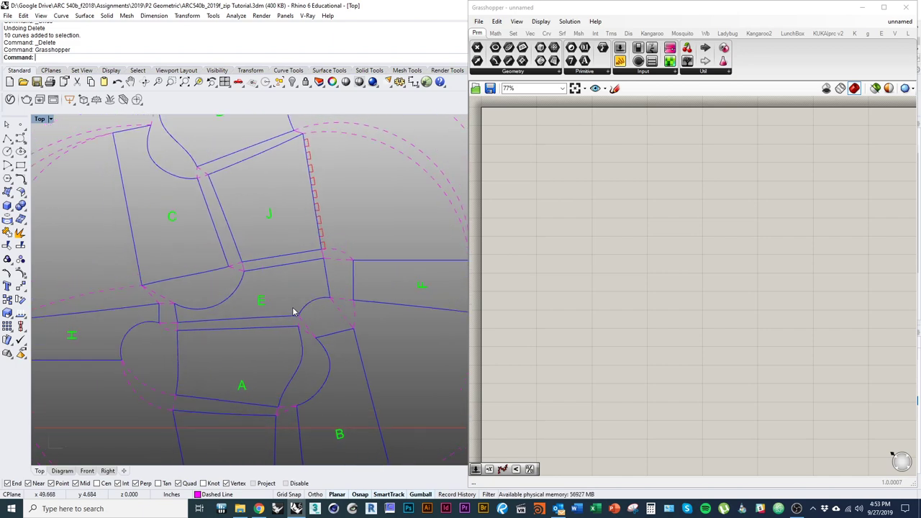
mouse_move(315, 285)
right_mouse_down()
mouse_move(309, 295)
mouse_move(280, 295)
mouse_move(283, 262)
mouse_move(296, 250)
right_mouse_up()
right_click_drag(306, 204, 315, 269)
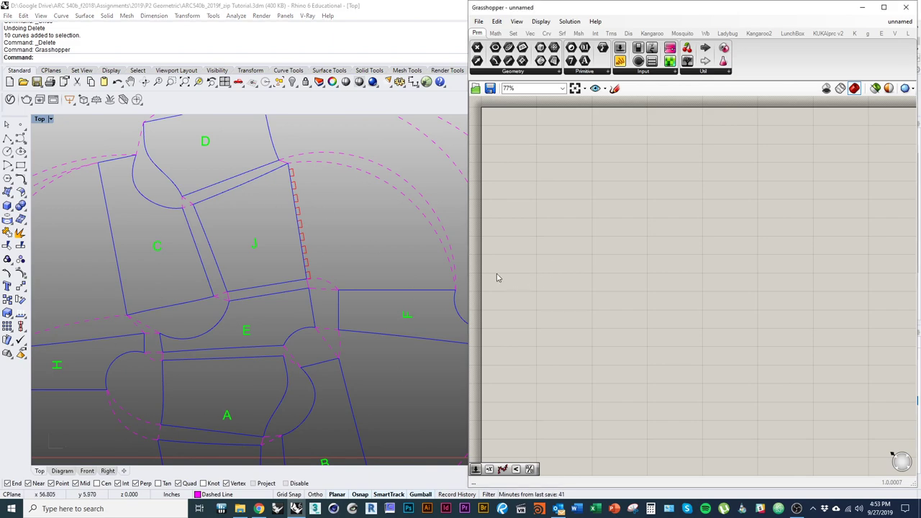
right_click_drag(314, 256, 330, 257)
right_click_drag(308, 314, 327, 304)
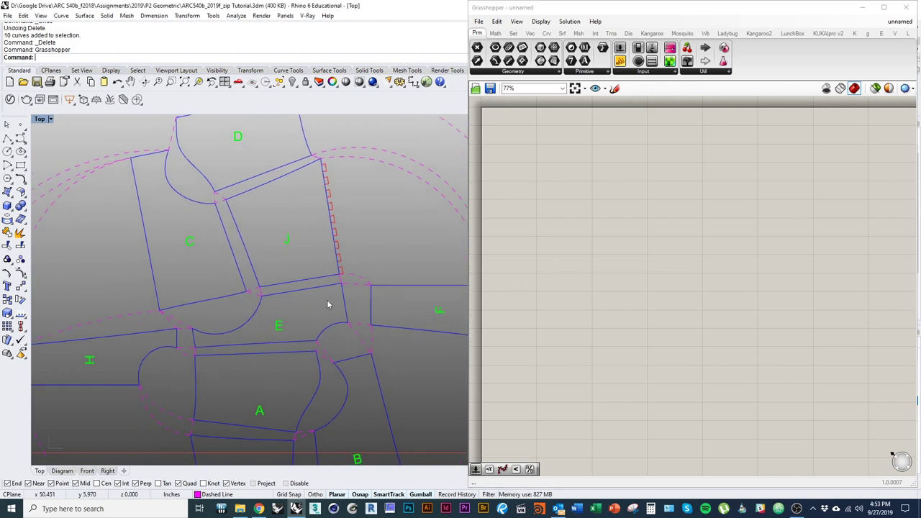
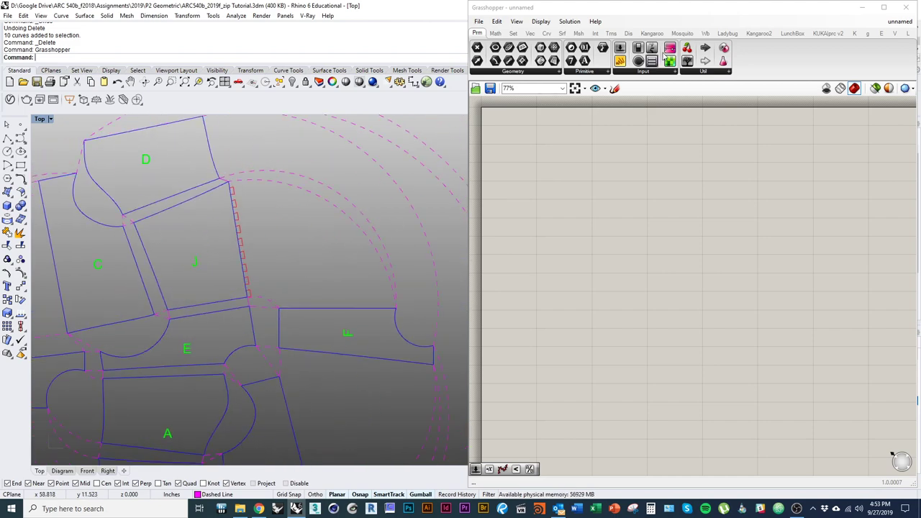
Close the Grasshopper editor and return to the full layout of pieces in the Top viewport.
left_click(906, 7)
right_click_drag(413, 317, 471, 265)
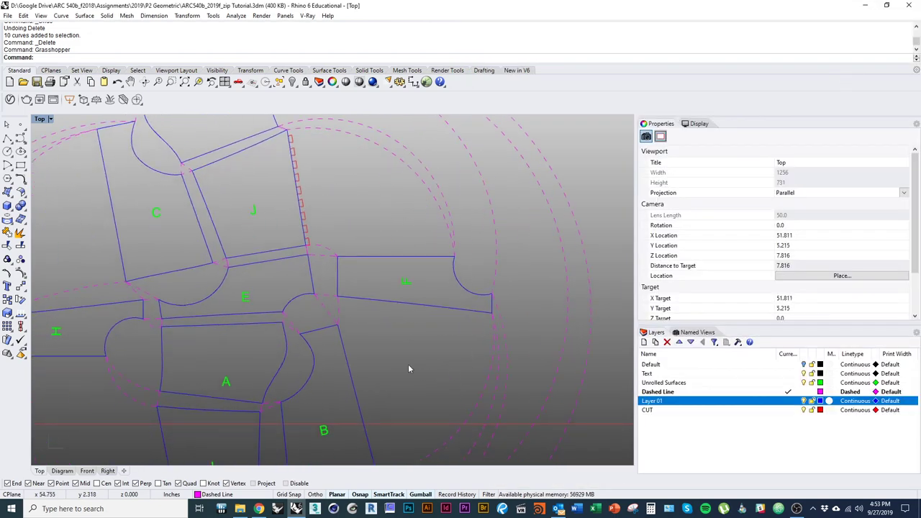
left_click(354, 384)
right_click_drag(423, 378, 465, 296)
left_click(468, 292)
right_click_drag(396, 325, 430, 262)
scroll(345, 278, "down", 3)
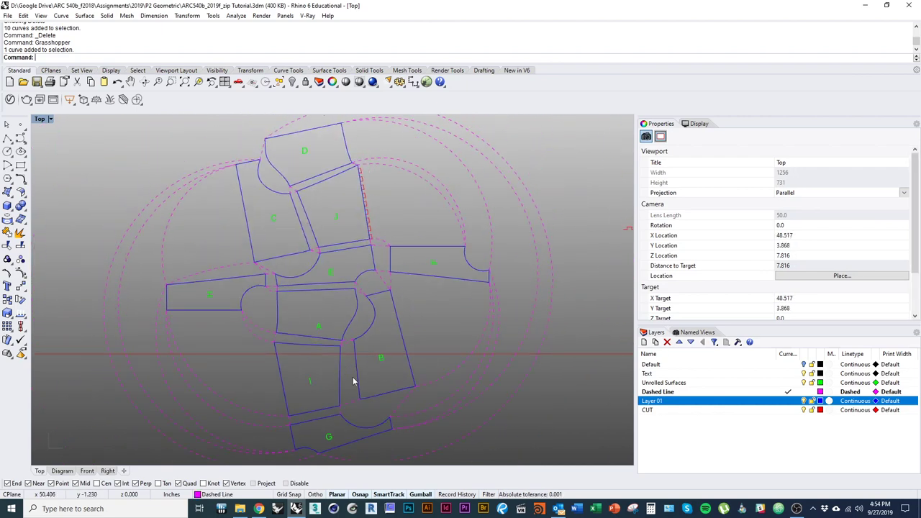
Turn on the Default layer and display the Top viewport as shaded.
left_click(804, 364)
right_click_drag(403, 384, 415, 363)
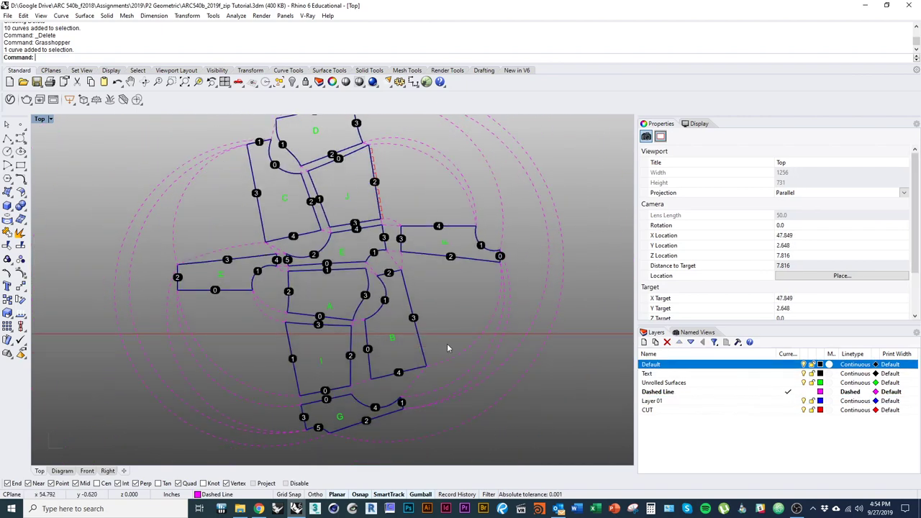
key("ctrl+alt+s")
Inspect the grouped surfaces and numbered dots of pieces B, A, E and J by selecting them in turn.
scroll(428, 338, "up", 5)
left_click(395, 349)
right_click_drag(355, 294, 406, 370)
left_click(333, 331)
right_click_drag(358, 285, 399, 285)
left_click(360, 317)
left_click(369, 251)
scroll(389, 285, "down", 4)
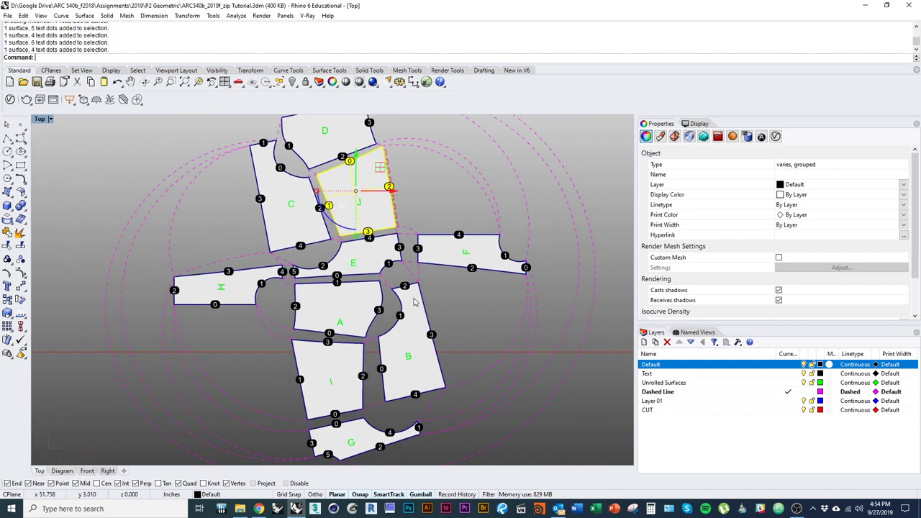
key("Escape")
Duplicate the border of piece F's surface with DupBorder.
left_click(442, 268)
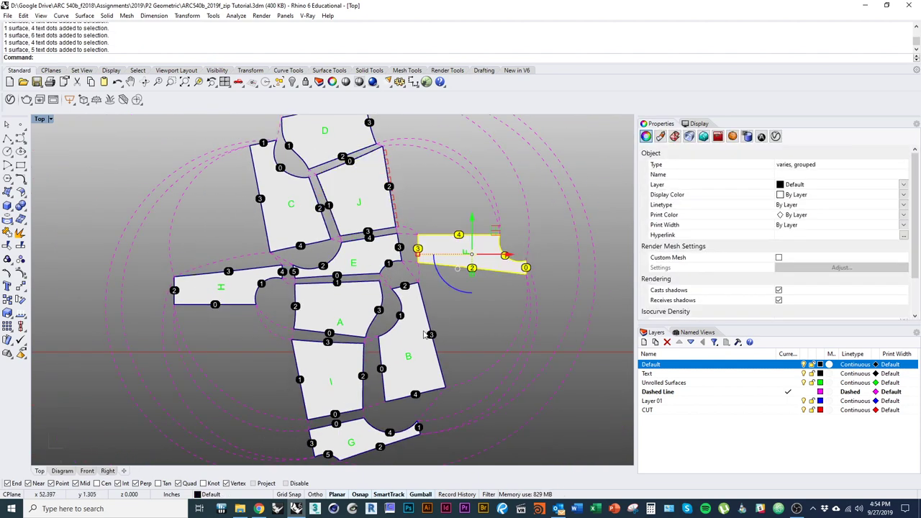
type("S")
key("BackSpace")
key("BackSpace")
type("DupBo")
key("Return")
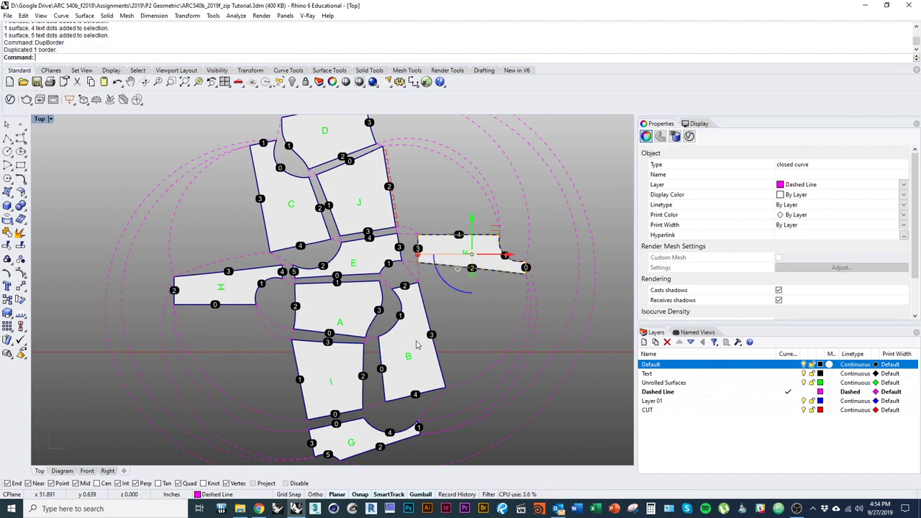
Move the duplicated outline of piece F into the empty area below the separate red toothed line.
right_click_drag(475, 242, 290, 290)
left_click_drag(309, 302, 525, 304)
right_click_drag(512, 357, 483, 365)
left_click(406, 362)
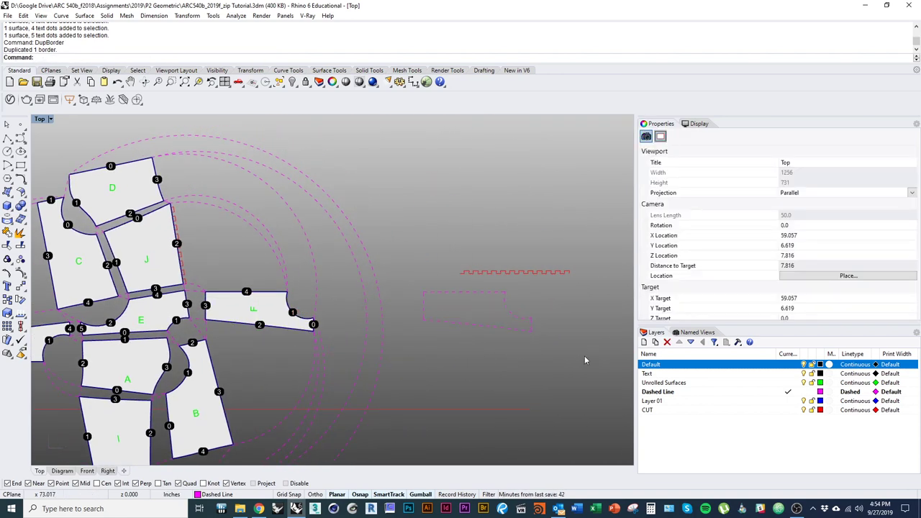
Turn off the Default layer to hide the surfaces and numbered dots.
scroll(534, 335, "up", 3)
left_click(523, 333)
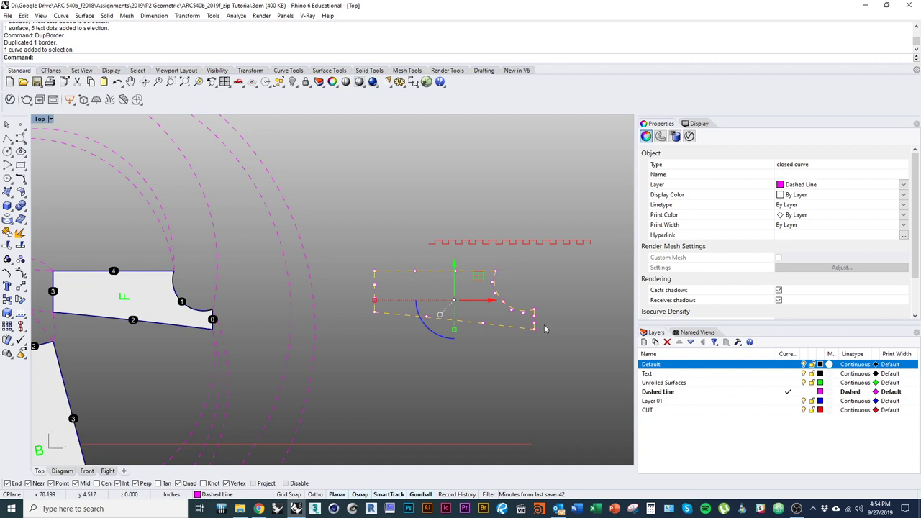
left_click(518, 354)
left_click(804, 373)
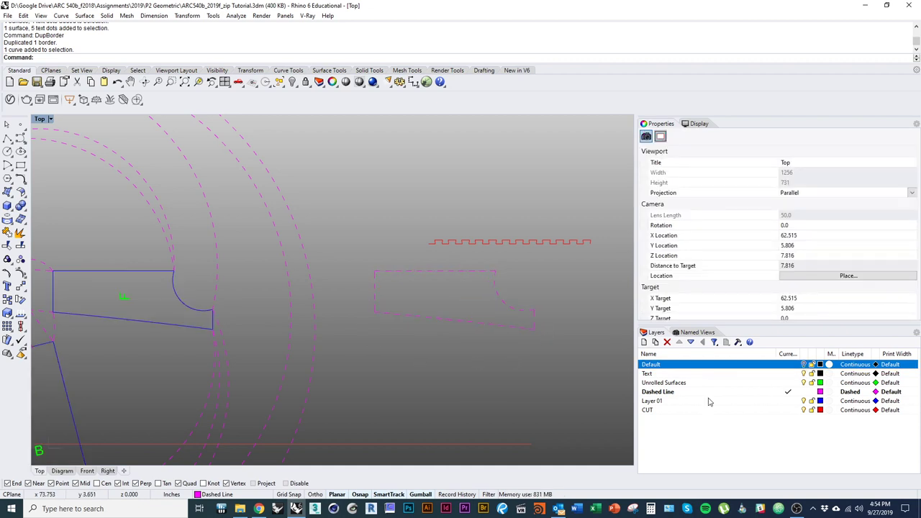
Explode the duplicated outline of piece F into separate edge curves.
right_click_drag(492, 324, 472, 326)
left_click(472, 325)
type("exp")
key("Return")
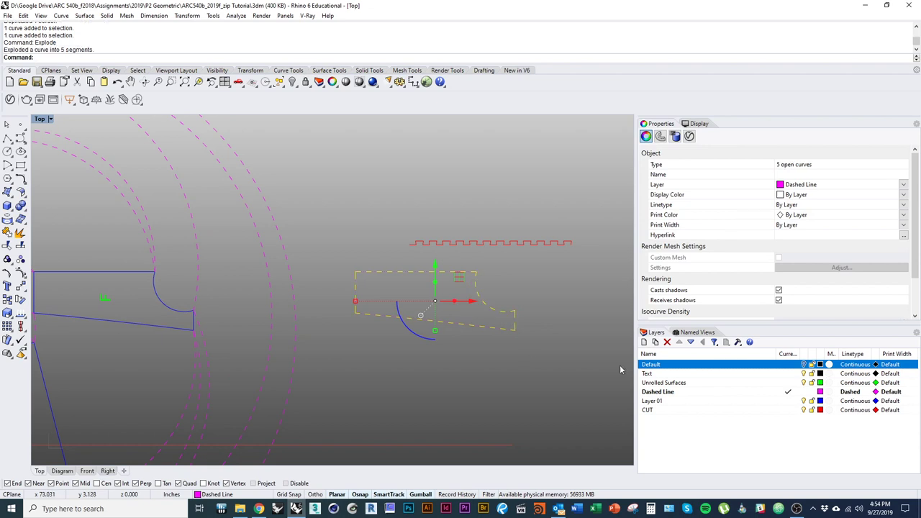
Assign the exploded edge curves to Layer 01 and make that layer current.
right_click(759, 401)
left_click(800, 357)
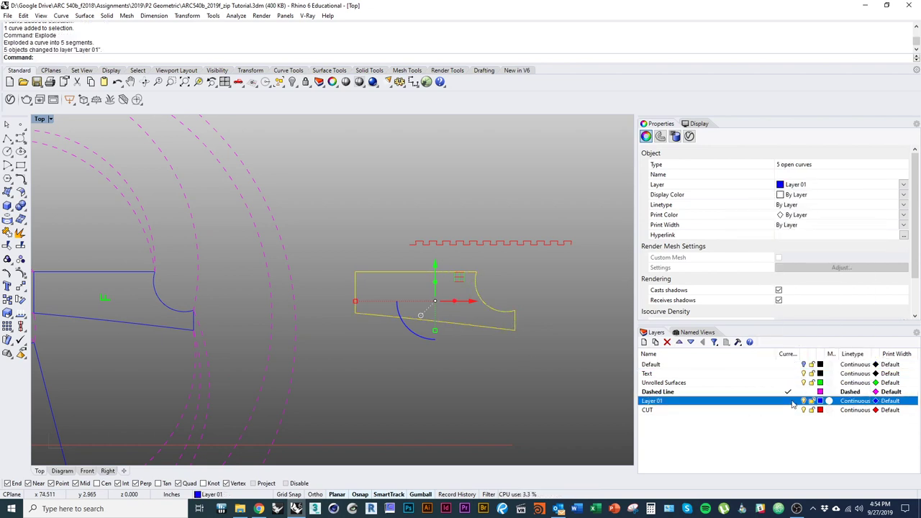
left_click(498, 344)
Check the individual edge curves of the exploded outline against those of the original piece F by selecting them one at a time.
left_click(512, 328)
left_click(529, 321)
left_click(516, 314)
left_click(478, 273)
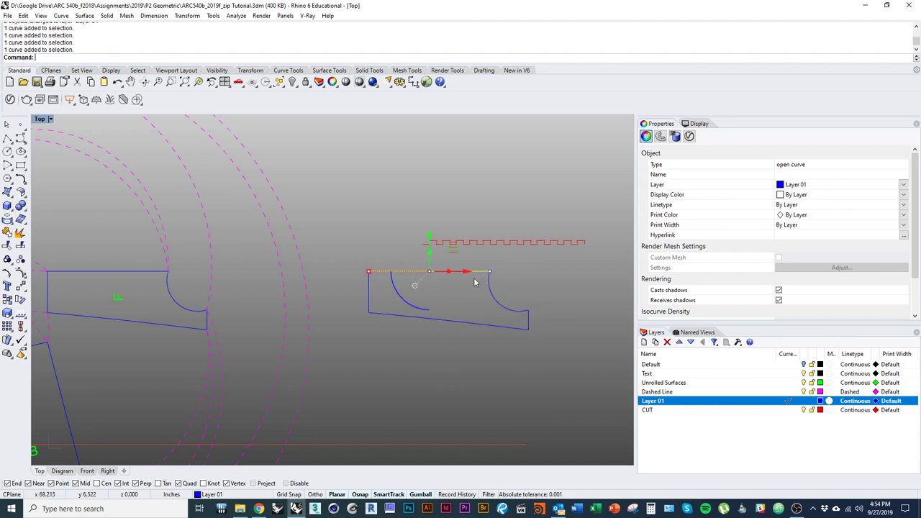
left_click(370, 293)
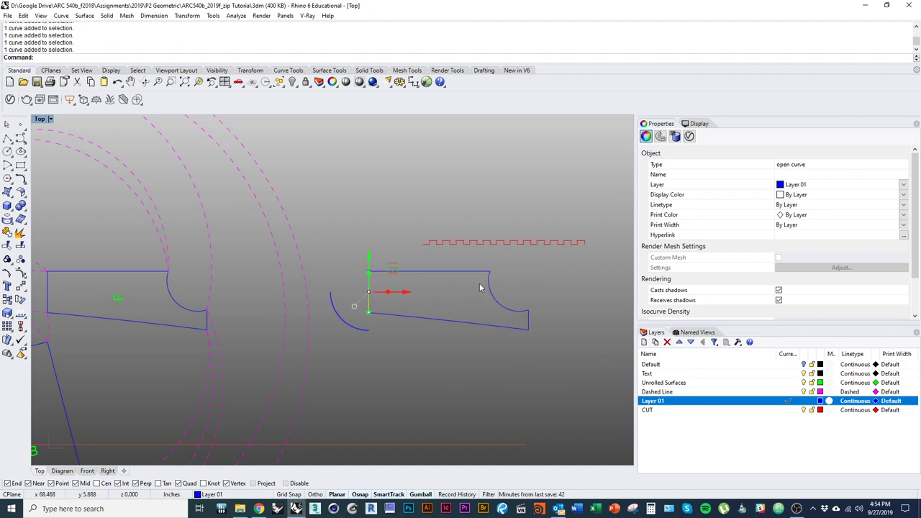
left_click(508, 328)
left_click(528, 324)
right_click_drag(319, 326, 517, 329)
left_click(387, 317)
right_click_drag(354, 339, 289, 332)
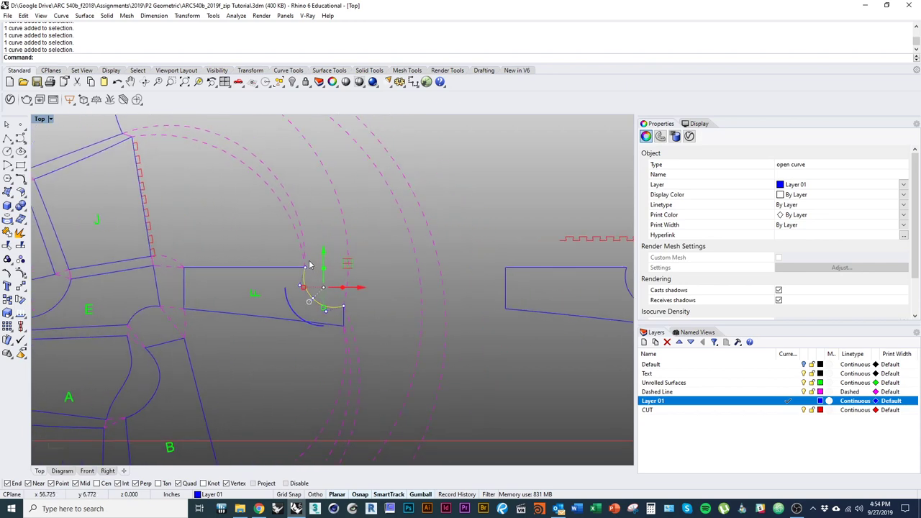
right_click_drag(219, 261, 292, 254)
right_click_drag(491, 309, 292, 304)
left_click(511, 291)
right_click_drag(202, 295, 408, 299)
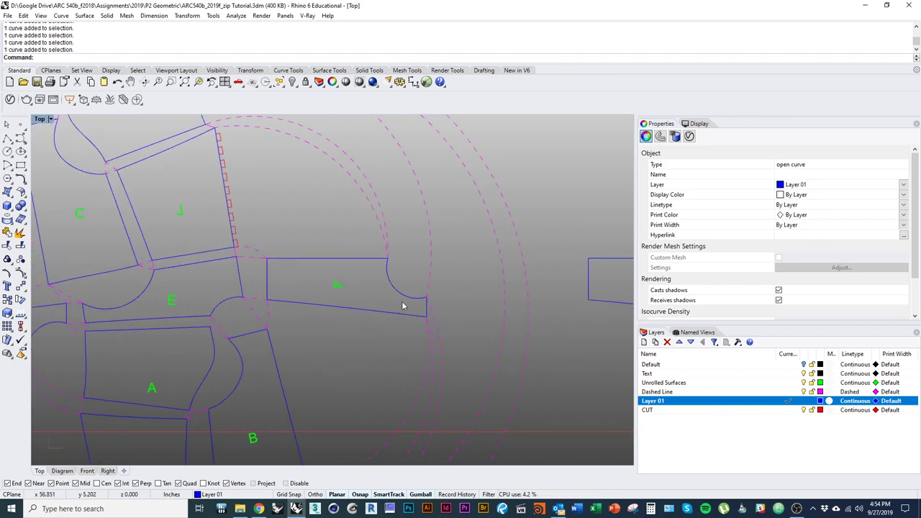
Split the long curved edge of piece E at a point partway along the arc.
key("Left")
left_click(214, 304)
right_click_drag(236, 312, 306, 303)
left_click(314, 294)
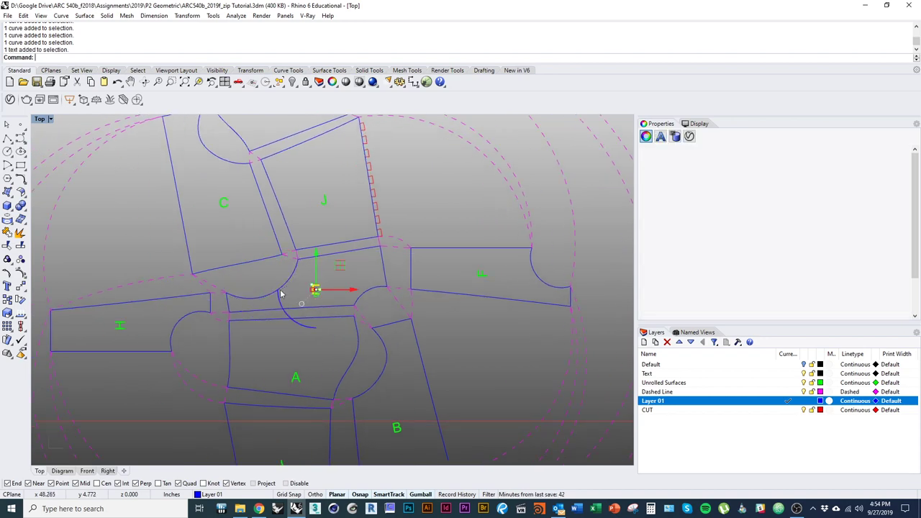
key("Escape")
left_click(246, 299)
key("ctrl+shift+s")
type("p")
key("Return")
left_click(271, 294)
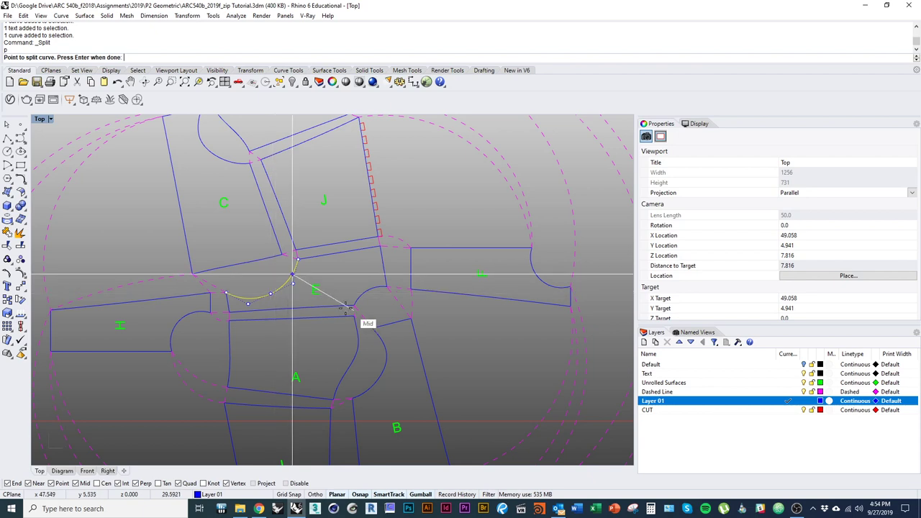
key("Return")
Select each segment of piece E's split curved edge to inspect where it divides.
left_click(289, 303)
left_click(284, 292)
left_click(261, 302)
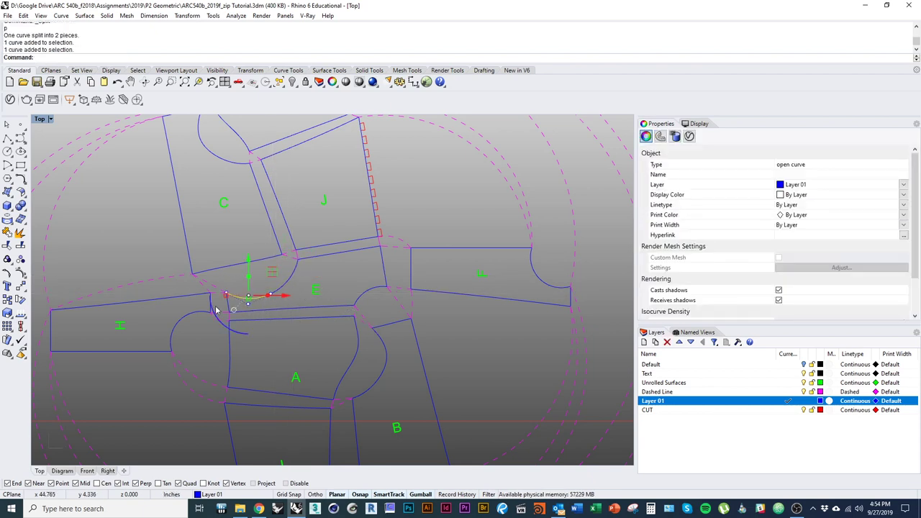
key("Delete")
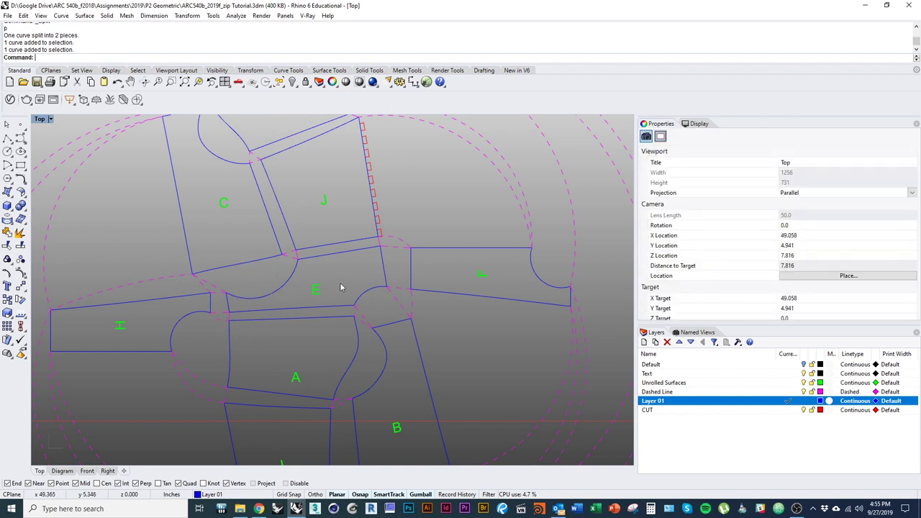
Join the two segments of piece E's split curved edge back into one open curve.
left_click(281, 286)
left_click(246, 298, "shift")
key("ctrl+j")
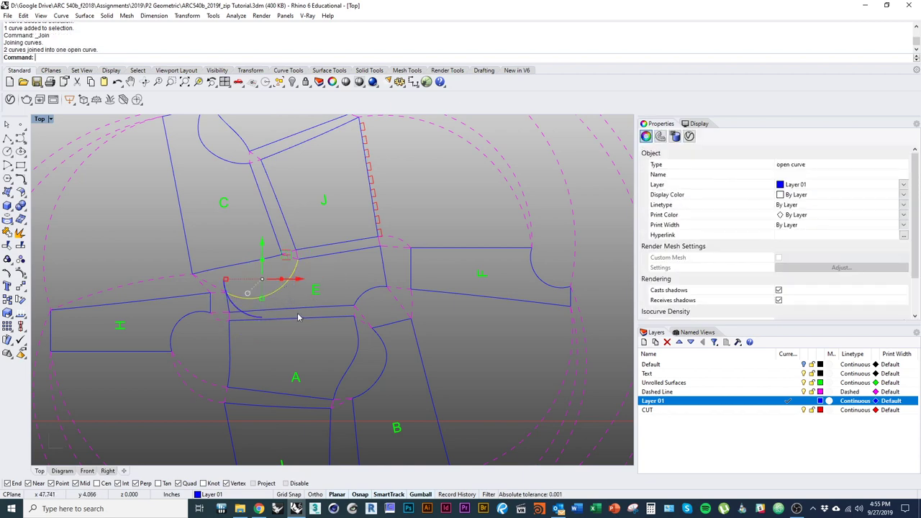
key("Escape")
Delete the exploded copy of piece F's outline beside the unrolled pieces.
right_click_drag(281, 301, 310, 338)
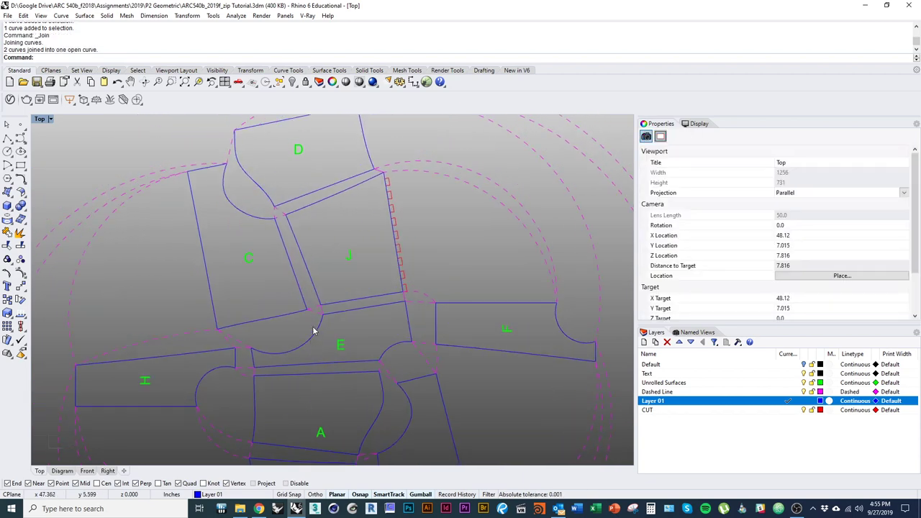
right_click_drag(365, 335, 302, 307)
scroll(408, 301, "down", 4)
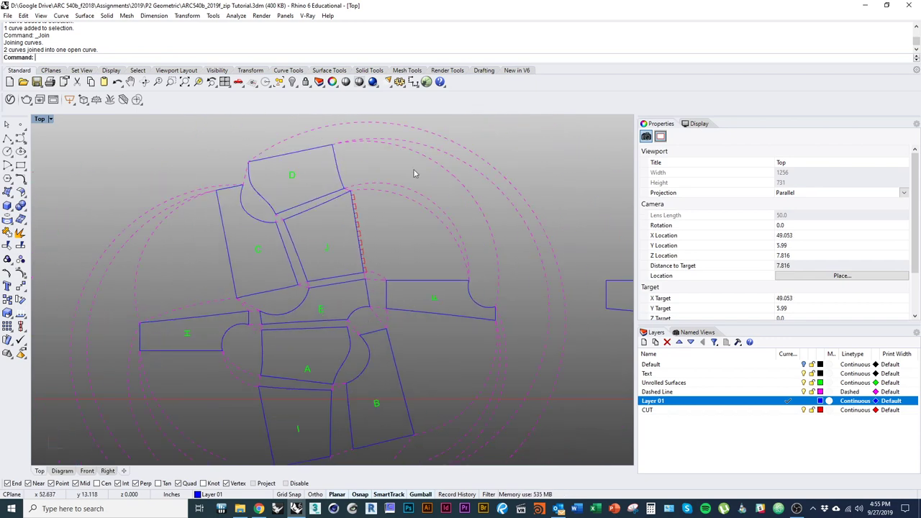
right_click_drag(406, 331, 216, 311)
left_click_drag(580, 349, 412, 255)
type("d")
key("Return")
right_click_drag(364, 301, 495, 308)
right_click_drag(282, 302, 370, 307)
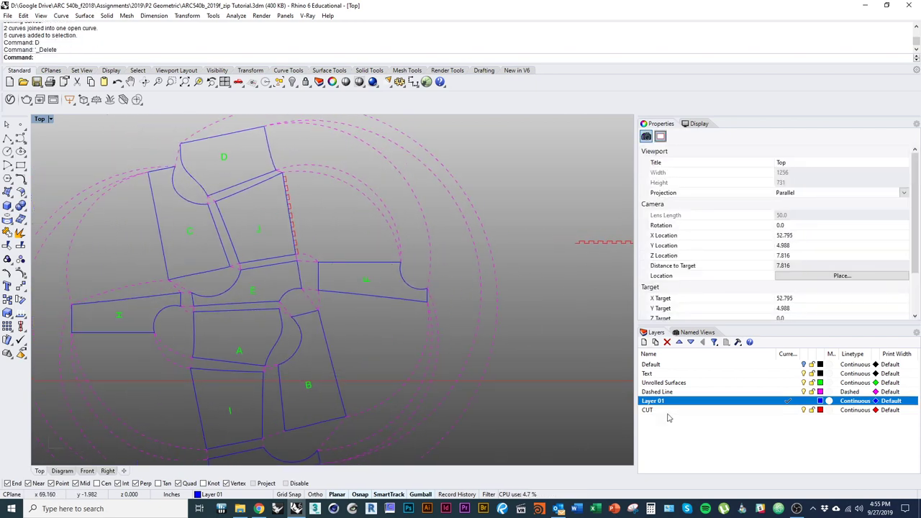
Open Grasshopper alongside the Rhino model.
type("Grasshopper")
key("Return")
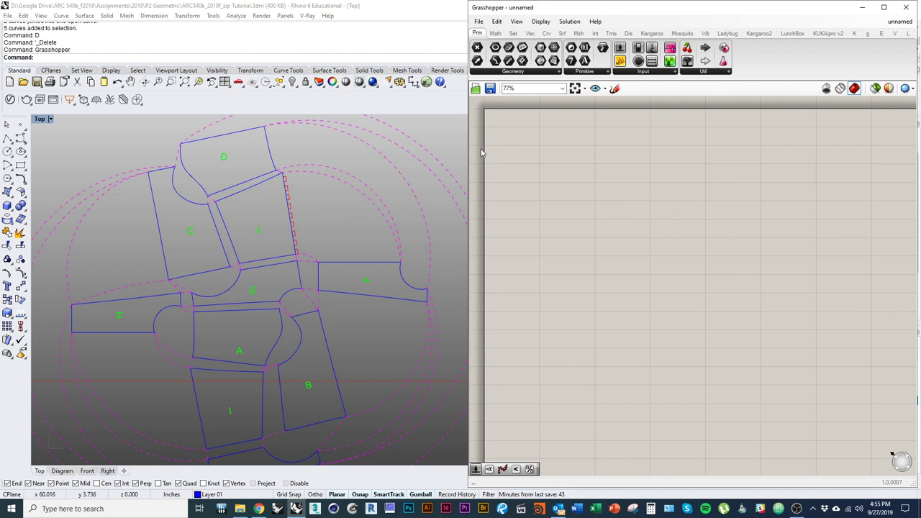
left_click_drag(510, 60, 598, 213)
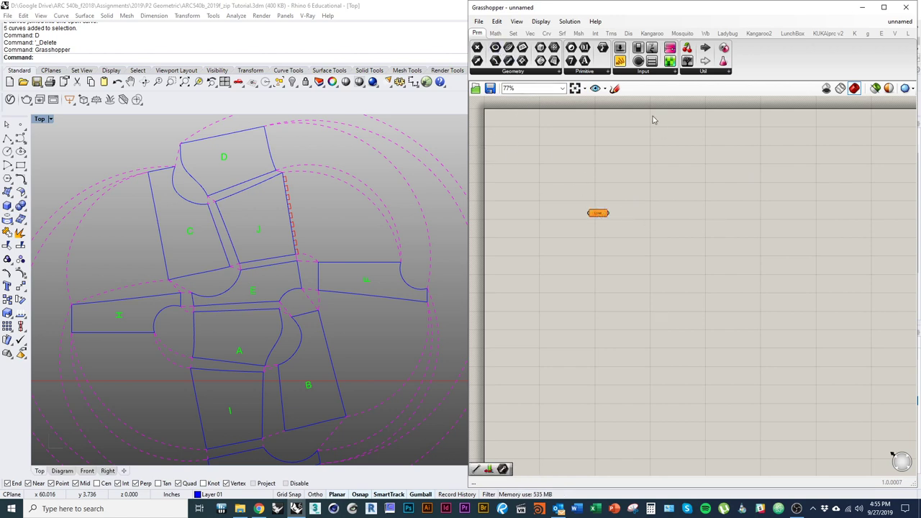
left_click_drag(637, 60, 687, 192)
left_click_drag(687, 60, 783, 208)
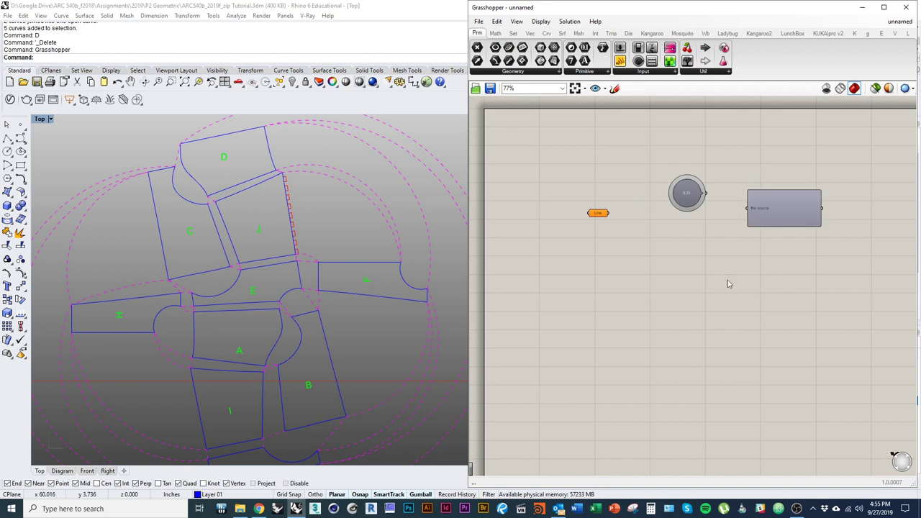
left_click_drag(584, 61, 624, 193)
left_click(578, 33)
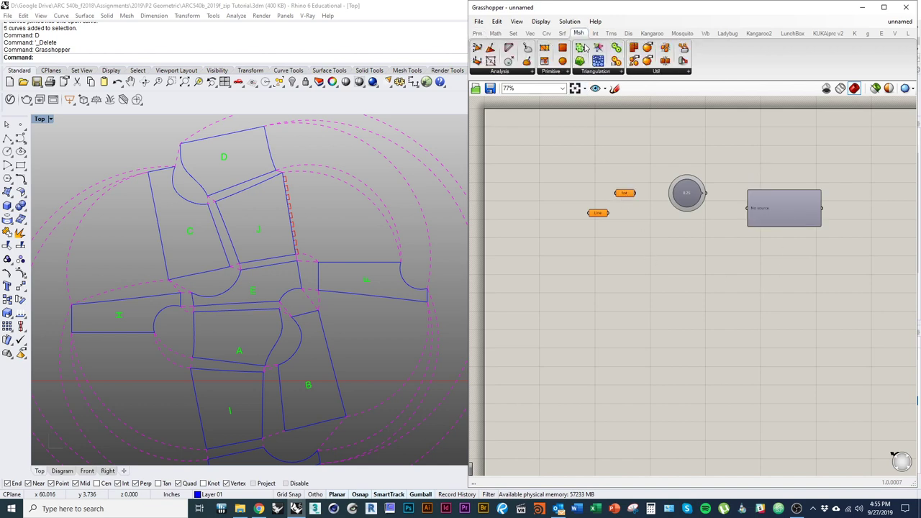
left_click_drag(562, 62, 550, 175)
left_click_drag(616, 60, 602, 153)
left_click_drag(829, 290, 539, 124)
key("Delete")
Place a Curve geometry parameter near the upper part of the empty Grasshopper canvas.
left_click(477, 34)
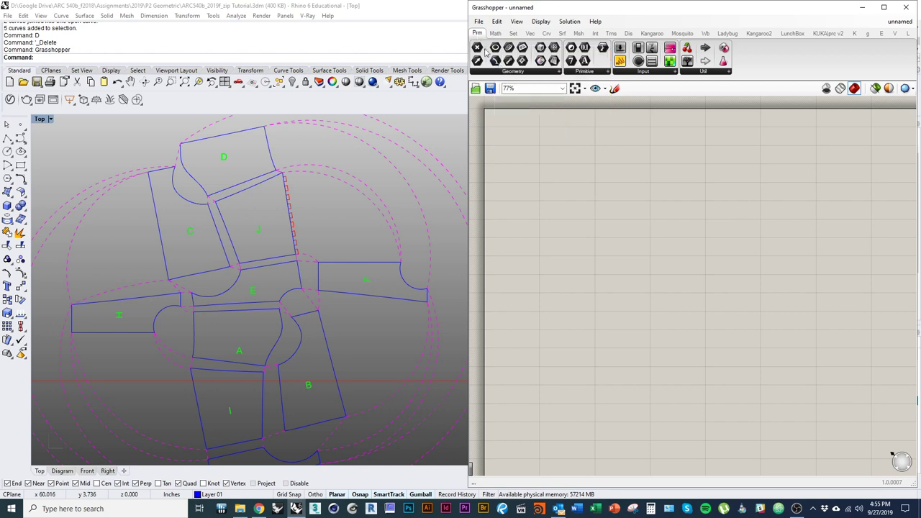
left_click(531, 74)
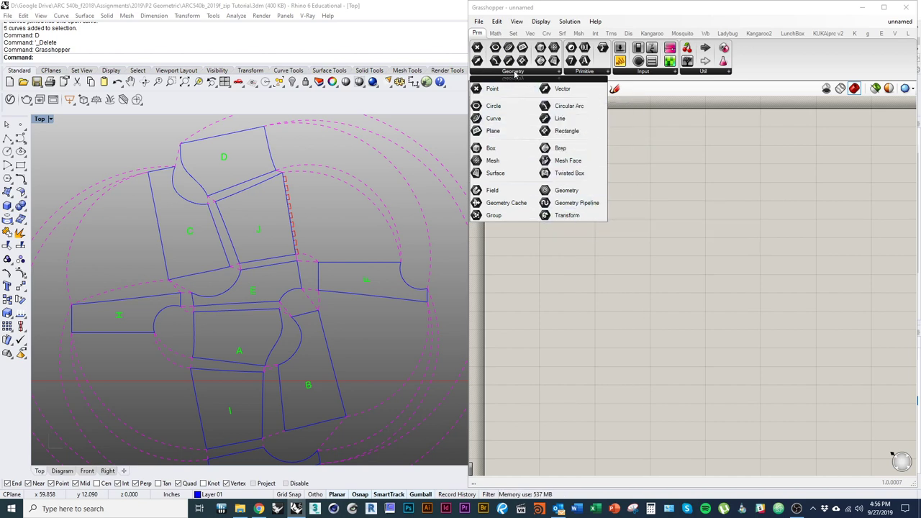
left_click(494, 119)
left_click(572, 199)
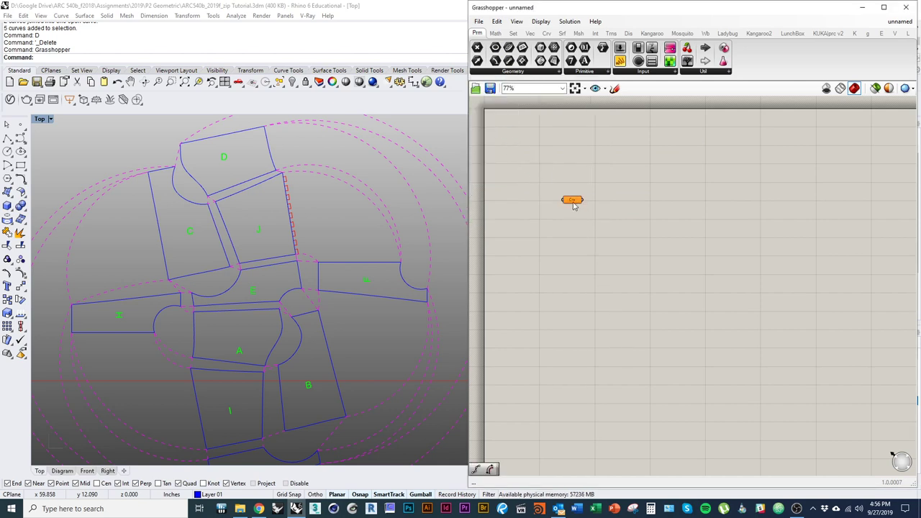
scroll(572, 203, "up", 4)
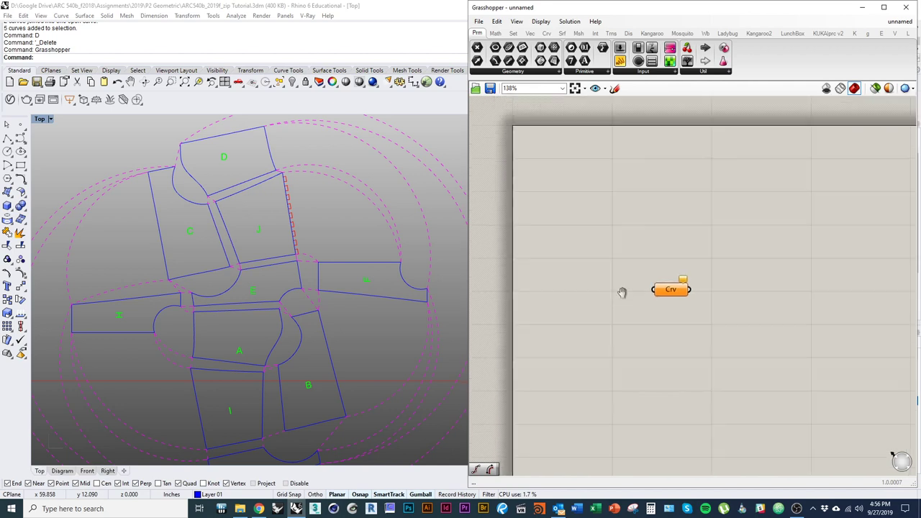
left_click_drag(675, 298, 666, 238)
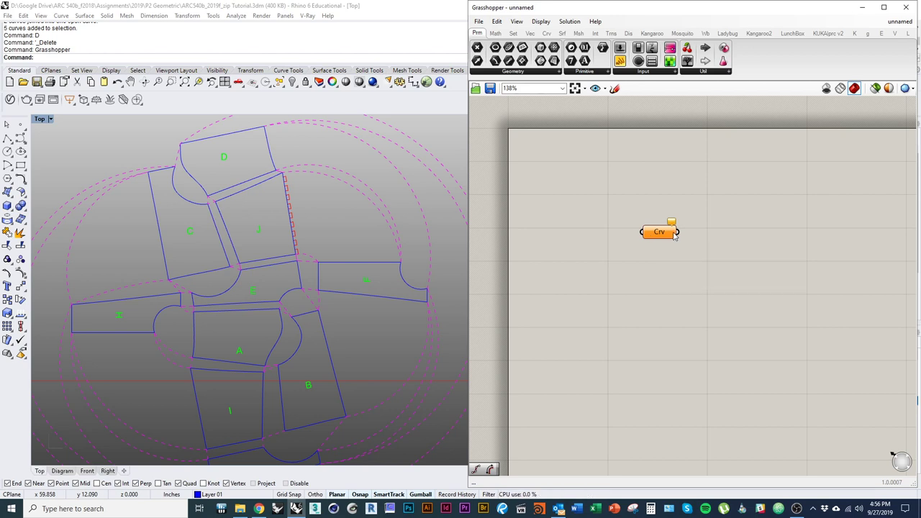
left_click_drag(665, 236, 641, 265)
left_click(643, 311)
left_click(635, 266)
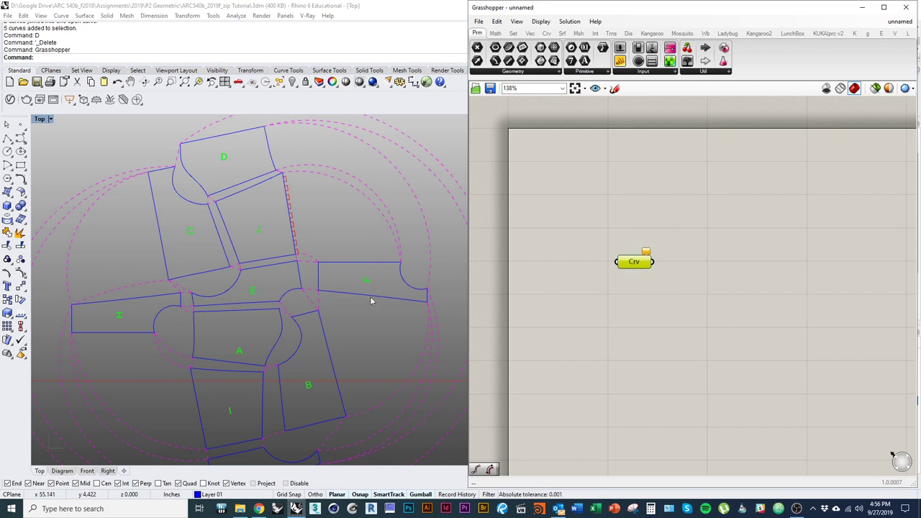
Collapse the Grasshopper window and select all objects on Layer 01 in Rhino.
double_click(705, 12)
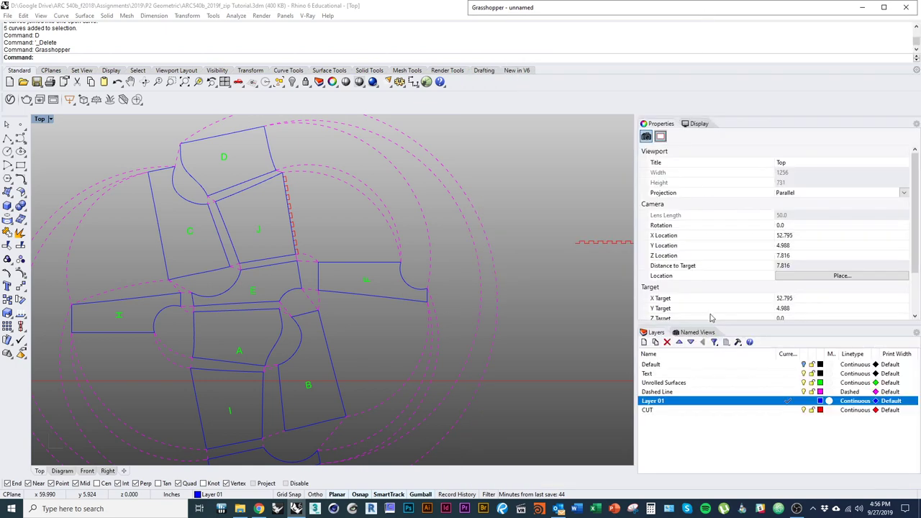
right_click(707, 409)
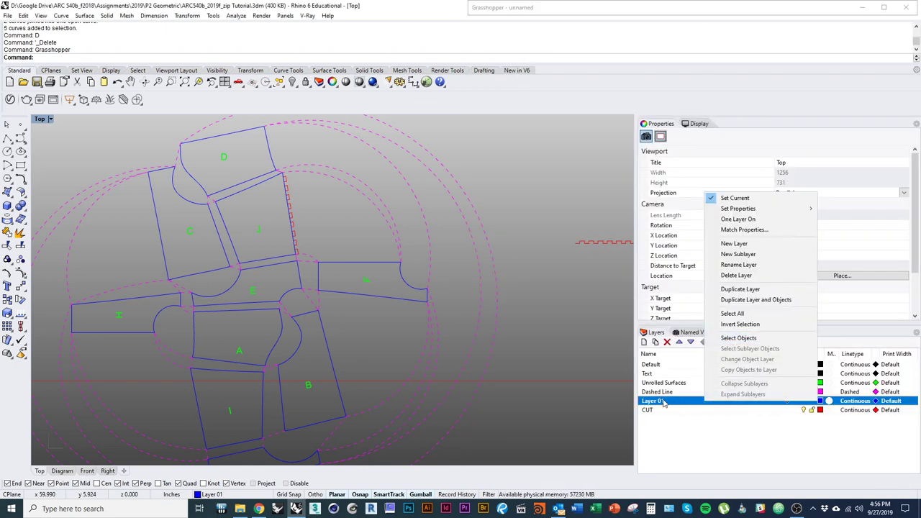
left_click(738, 337)
right_click_drag(325, 336, 367, 281)
scroll(366, 281, "down", 5)
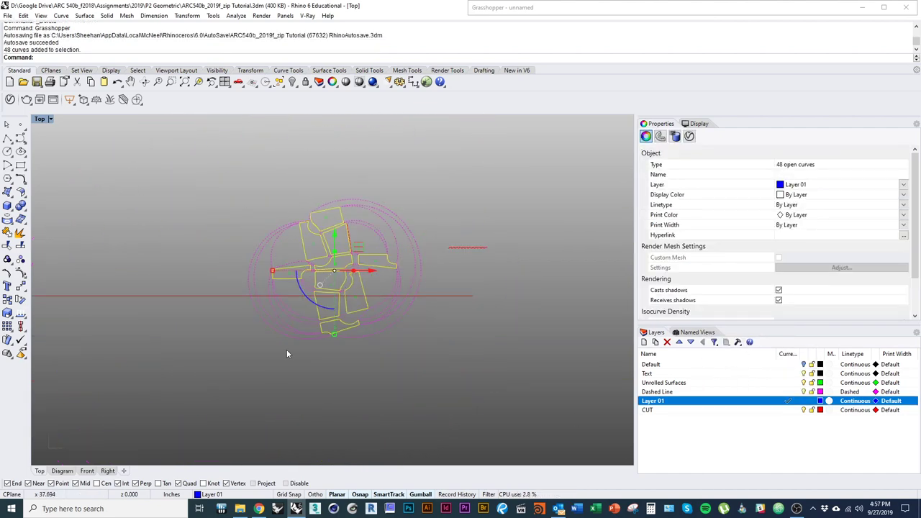
Restore the Grasshopper window and reference the selected Layer 01 curves into the Curve parameter as multiple curves.
left_click(619, 10)
left_click_drag(625, 268, 594, 266)
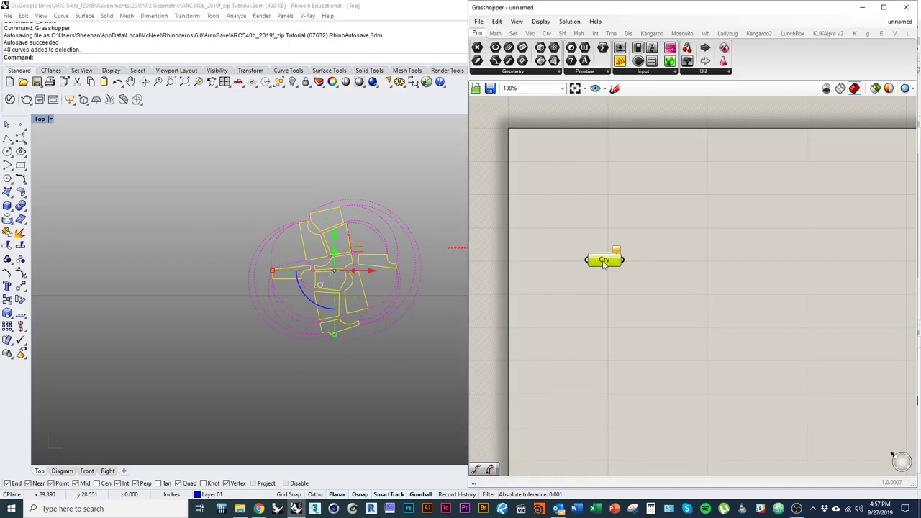
scroll(610, 265, "up", 1)
right_click(602, 265)
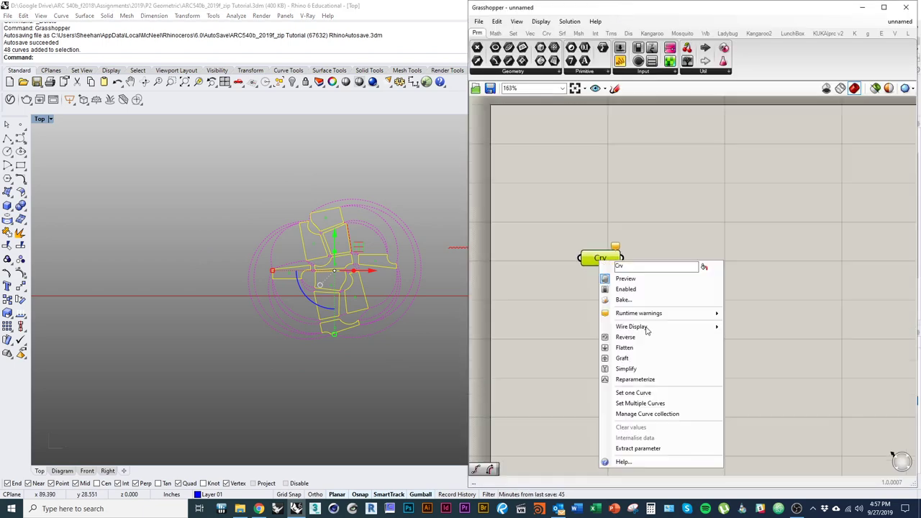
left_click(692, 404)
left_click(404, 398)
scroll(389, 288, "up", 4)
Check which outlines the Curve parameter references by highlighting them in the viewport and viewing its summary of contents.
left_click(603, 261)
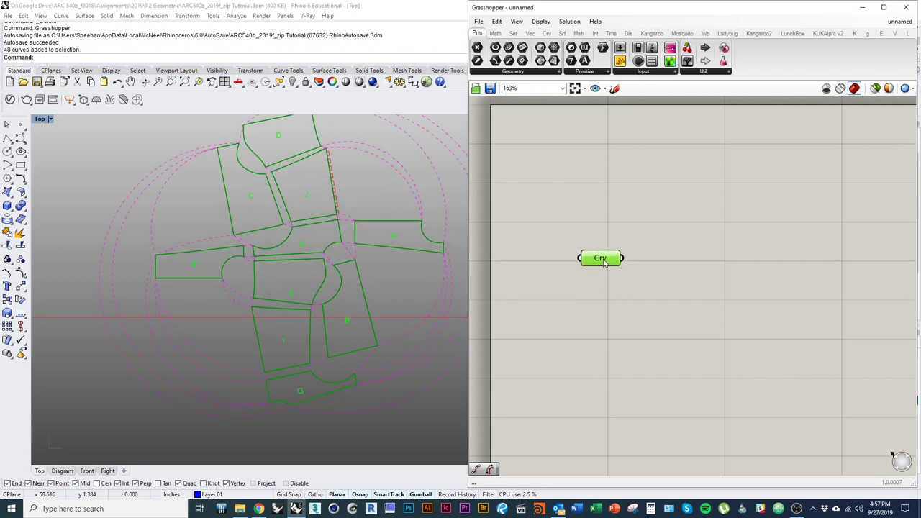
left_click(601, 304)
right_click_drag(611, 255, 612, 298)
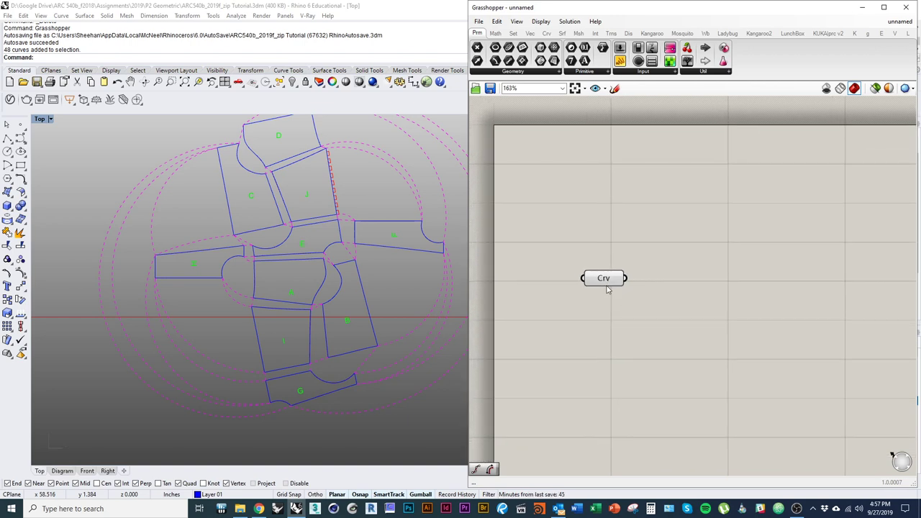
left_click_drag(605, 288, 638, 230)
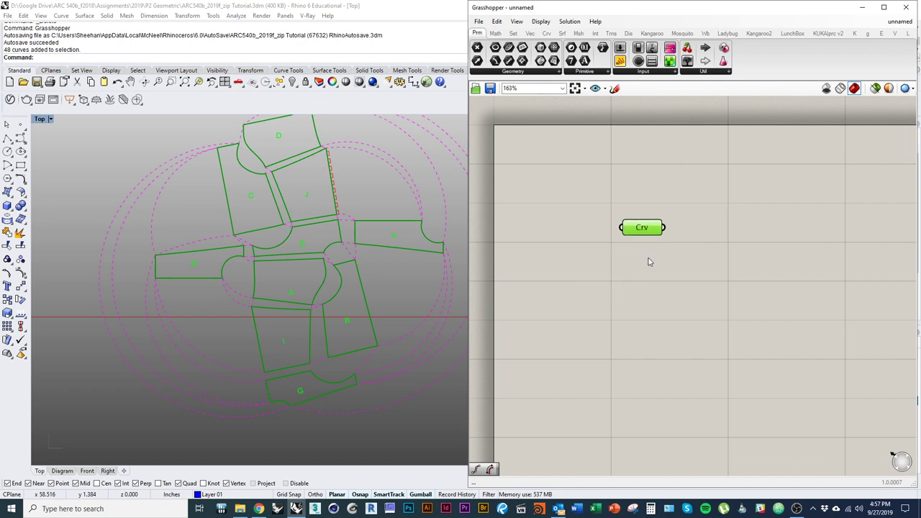
right_click_drag(647, 259, 632, 270)
left_click(632, 275)
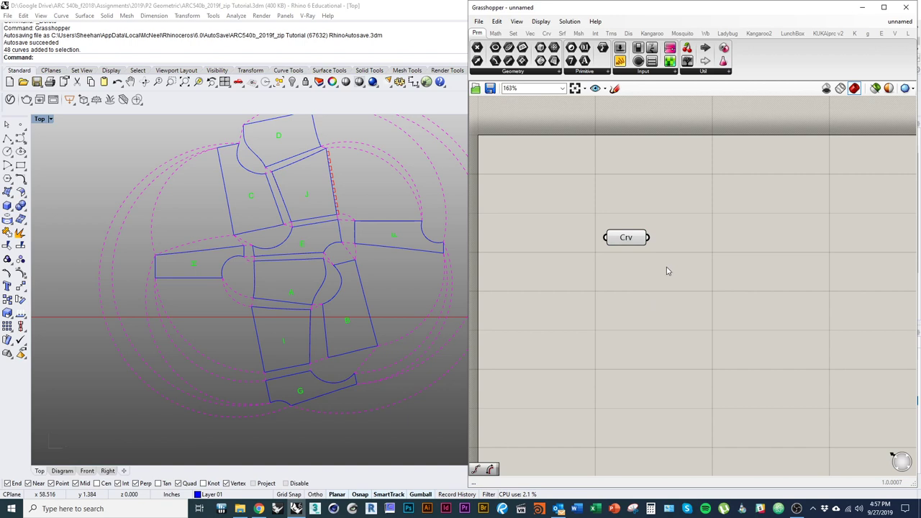
left_click(630, 241)
left_click(647, 276)
mouse_move(624, 242)
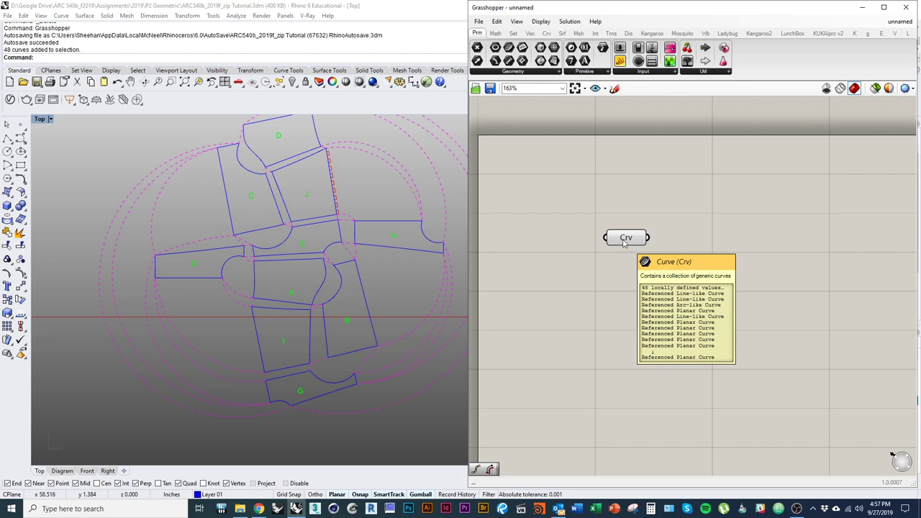
left_click(625, 243)
Move the Curve parameter lower on the canvas, keeping its referenced outlines highlighted.
right_click_drag(324, 235, 284, 251)
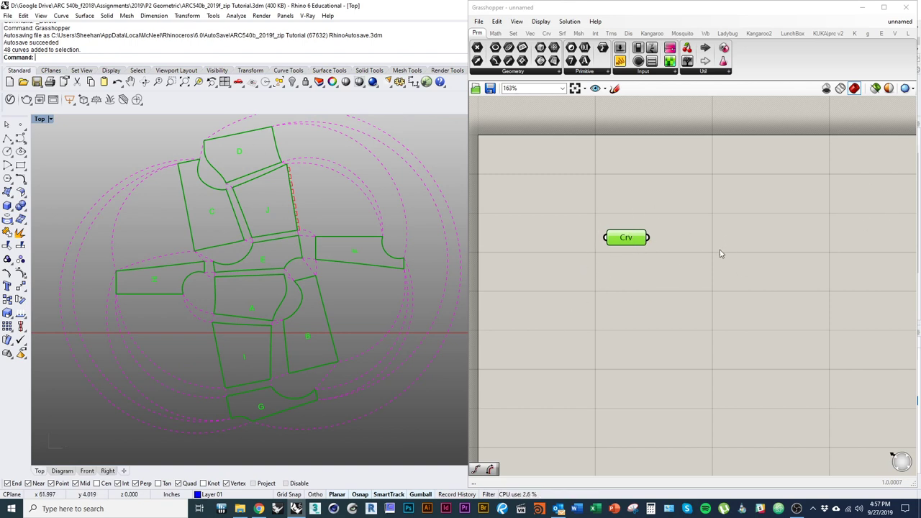
right_click_drag(400, 324, 373, 343)
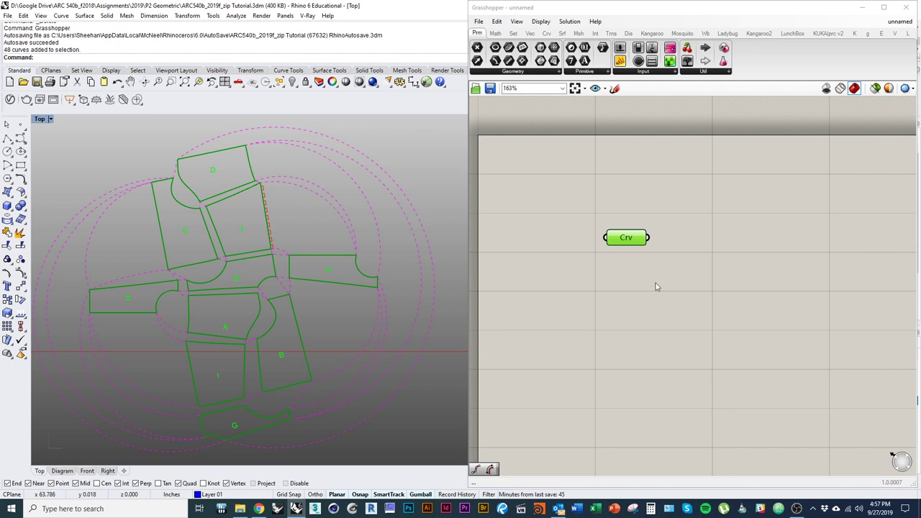
left_click_drag(629, 241, 608, 399)
right_click_drag(375, 352, 348, 253)
right_click_drag(285, 286, 285, 346)
left_click_drag(603, 396, 609, 336)
right_click_drag(329, 288, 365, 318)
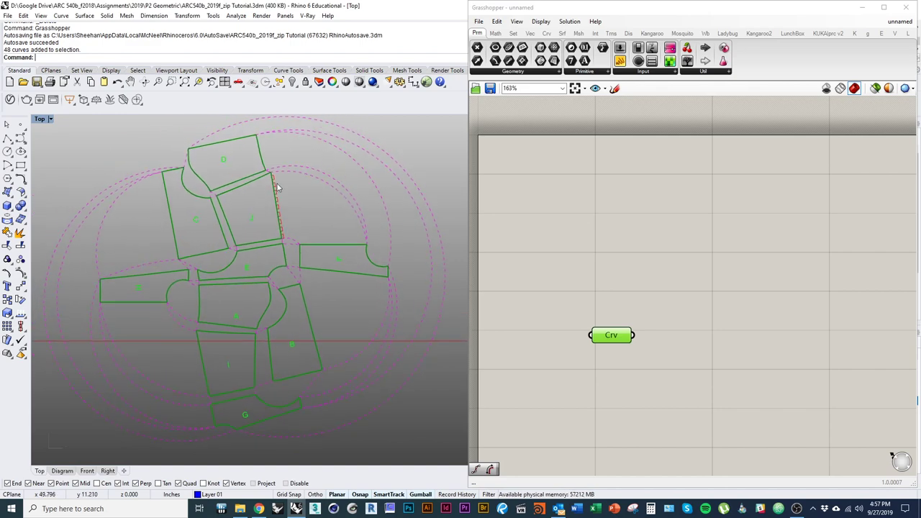
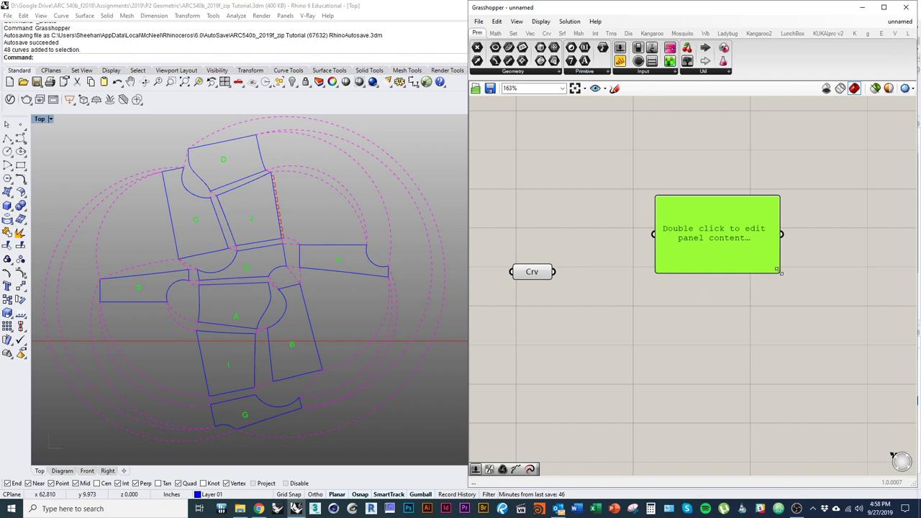
Connect the Curve parameter's output to the panel and make the panel taller and narrower to fit the curve list.
right_click_drag(605, 245, 582, 252)
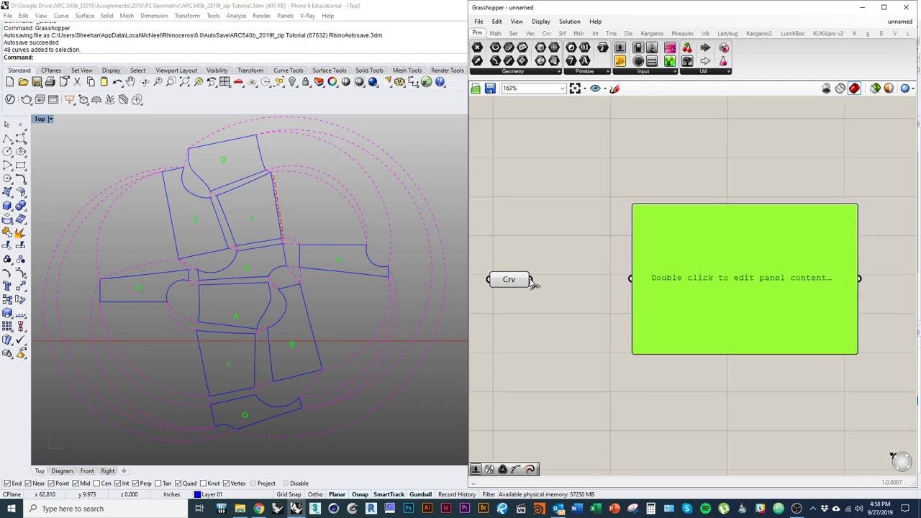
right_click_drag(543, 312, 579, 276)
left_click_drag(594, 247, 695, 246)
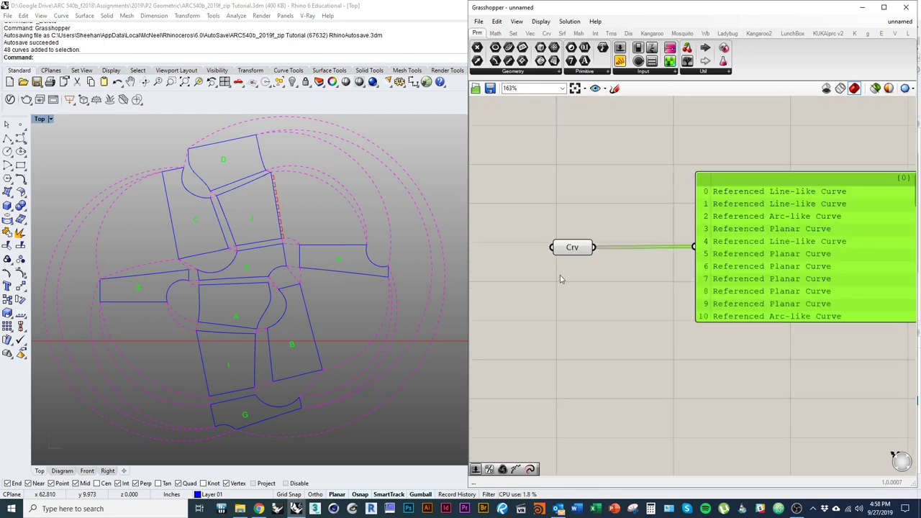
right_click_drag(594, 273, 547, 228)
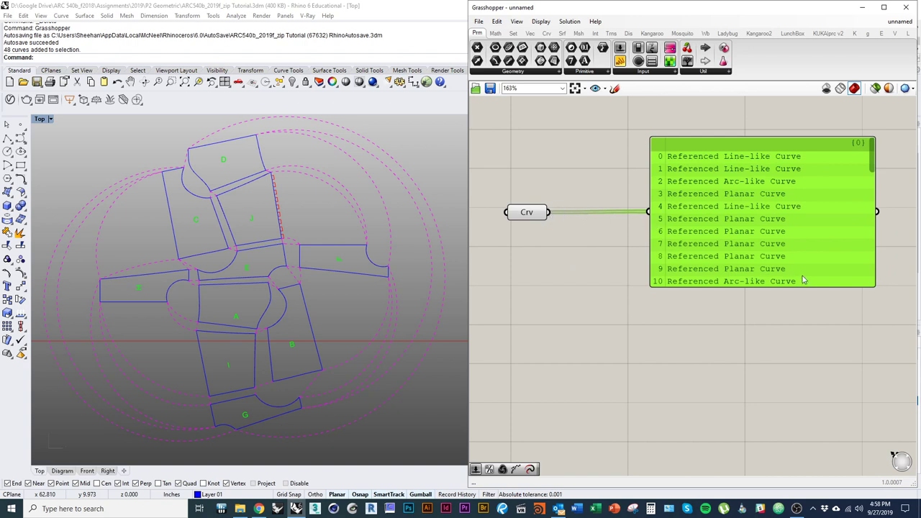
right_click_drag(803, 279, 704, 279)
left_click_drag(750, 287, 744, 406)
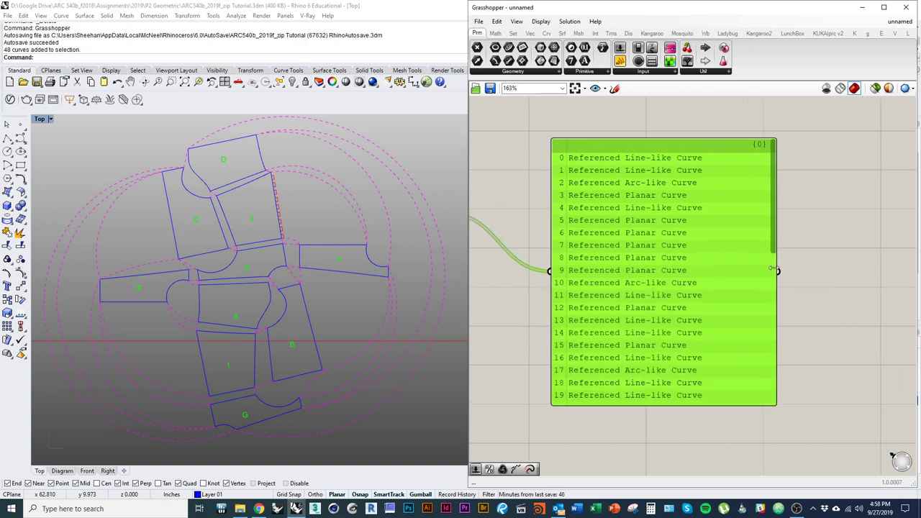
left_click_drag(774, 300, 746, 301)
Look through the panel's whole list of referenced curves and return to its first entries.
left_click_drag(745, 173, 725, 202)
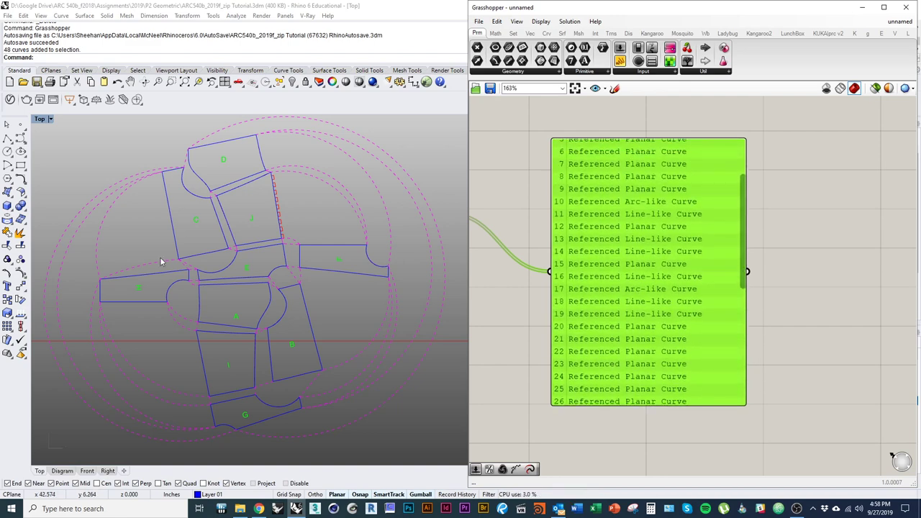
left_click_drag(741, 258, 742, 383)
left_click_drag(741, 352, 748, 174)
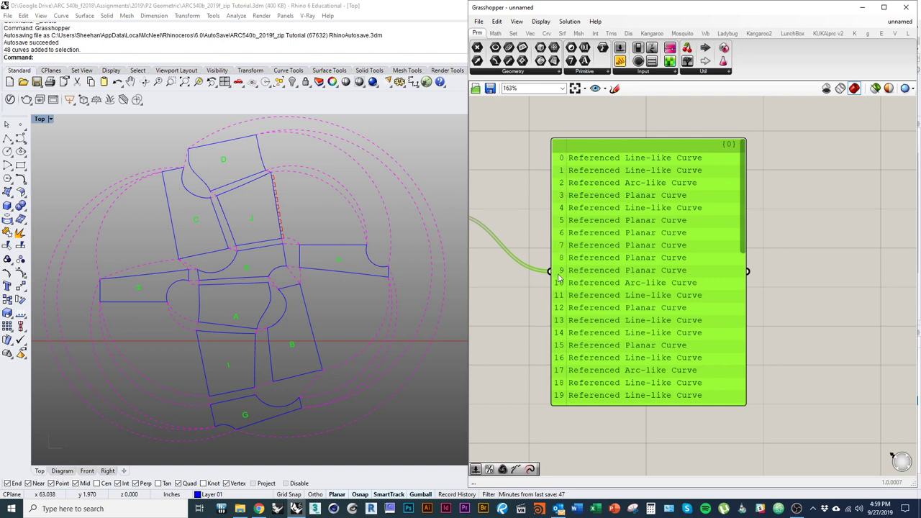
right_click_drag(549, 272, 628, 294)
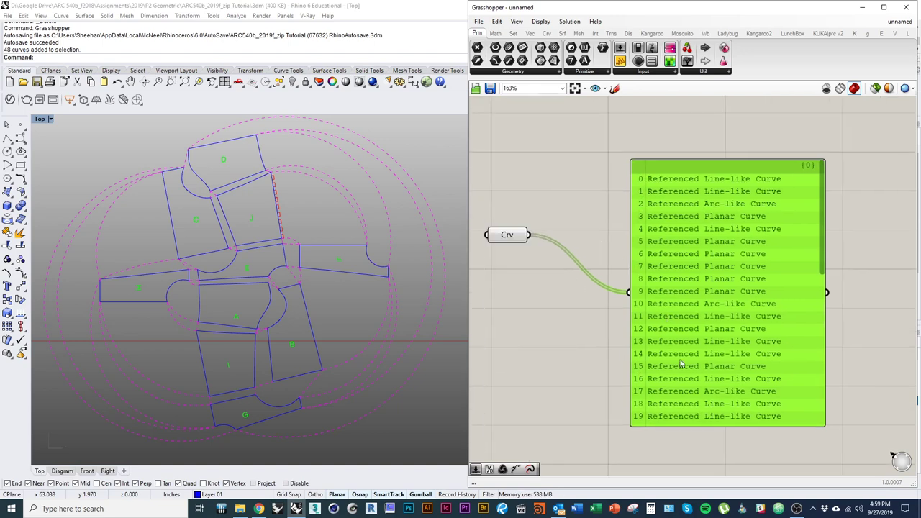
Delete the panel that lists the referenced curves.
right_click_drag(602, 355, 625, 353)
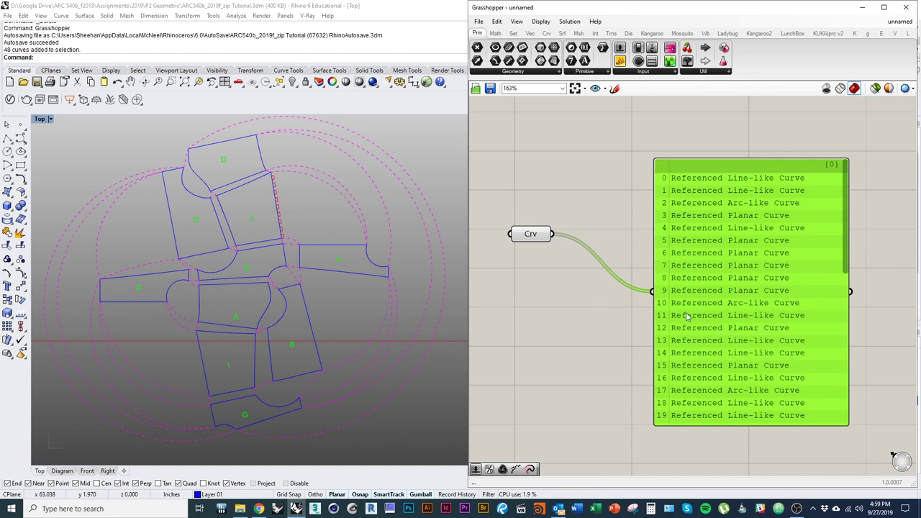
key("Delete")
Dimension the first flat segment of the red toothed sample line, placing the dimension below it.
right_click_drag(339, 276, 323, 292)
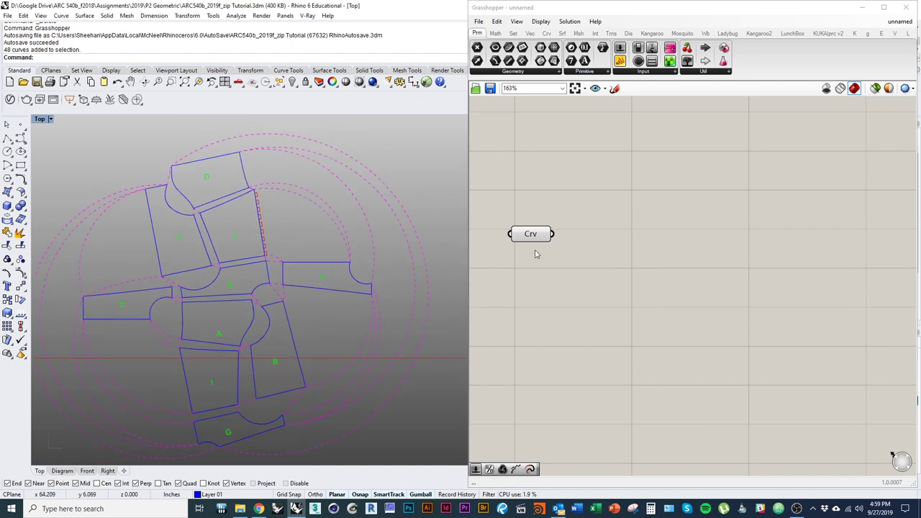
right_click_drag(402, 328, 317, 318)
right_click_drag(448, 300, 349, 308)
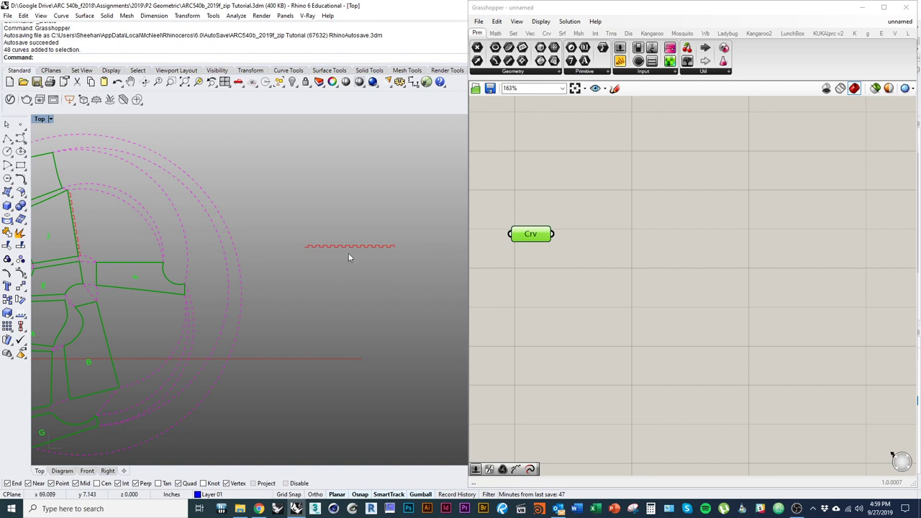
right_click_drag(287, 286, 308, 282)
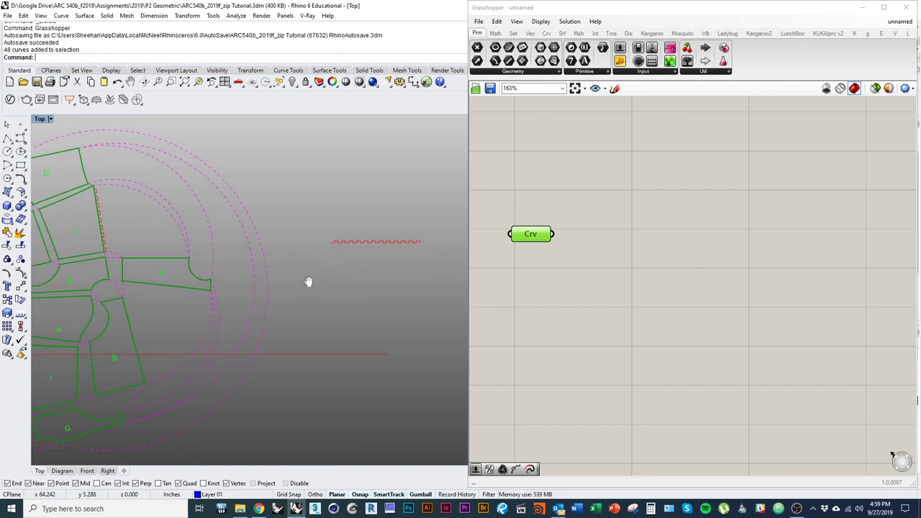
scroll(335, 269, "up", 8)
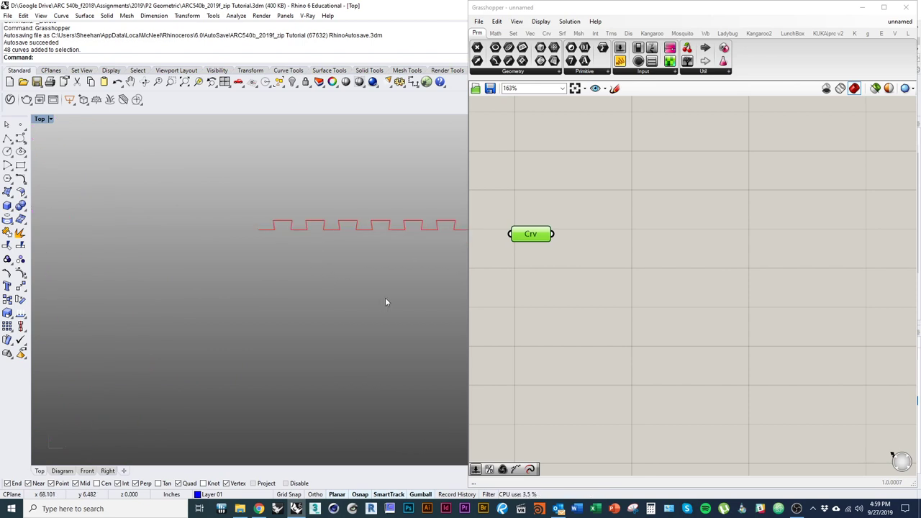
type("Dim")
key("Return")
scroll(245, 242, "up", 5)
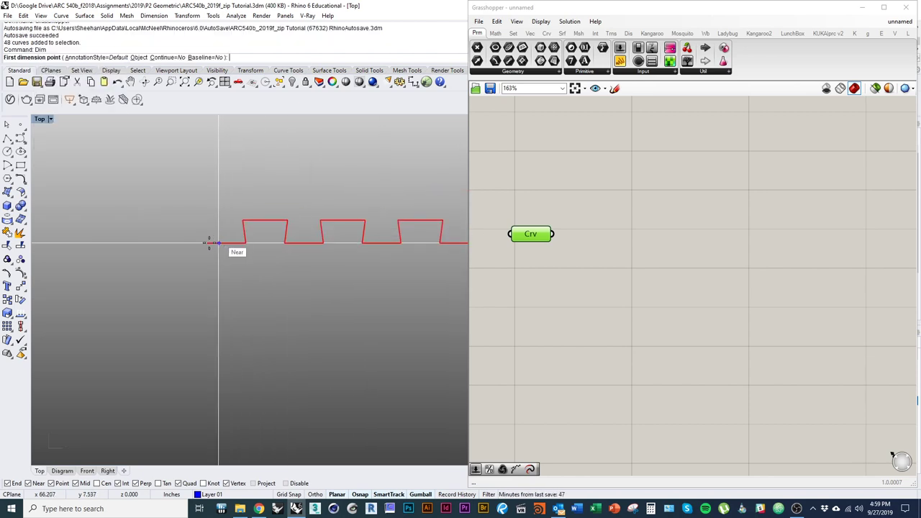
left_click(206, 243)
left_click(245, 243)
scroll(244, 259, "down", 4)
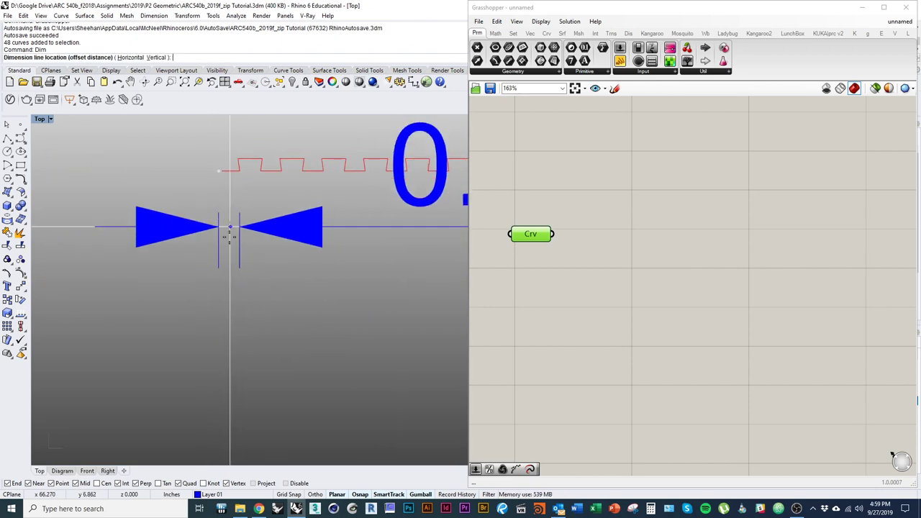
left_click(151, 352)
Add a second linear dimension across one flat base segment near the middle of the toothed sample line.
scroll(234, 338, "down", 7)
right_click_drag(233, 345, 320, 313)
right_click_drag(370, 269, 208, 282)
right_click(210, 282)
left_click(251, 229)
left_click(260, 229)
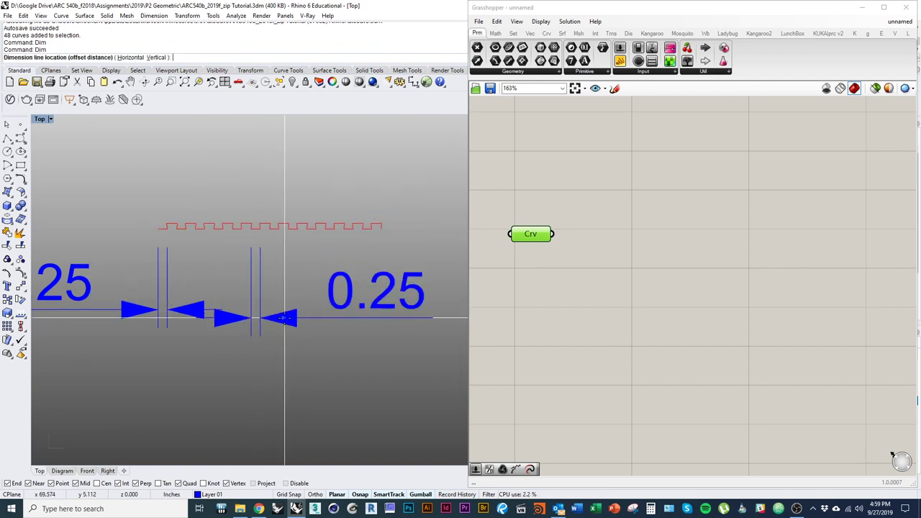
left_click(293, 312)
Delete both linear dimensions from below the toothed sample line.
scroll(252, 234, "up", 5)
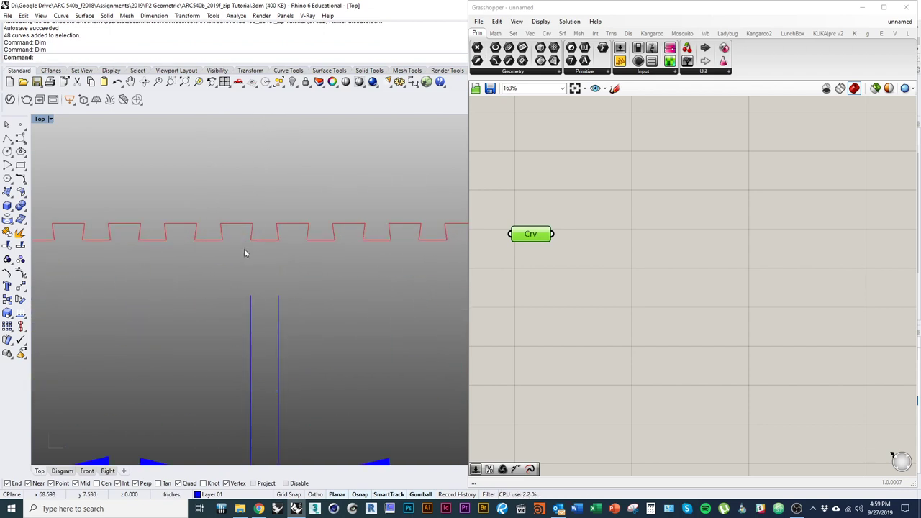
left_click_drag(311, 335, 261, 291)
key("d")
key("space")
scroll(260, 289, "down", 8)
left_click_drag(318, 388, 266, 306)
key("d")
key("space")
right_click_drag(265, 307, 266, 350)
Measure the distance between the ends of the toothed line's first flat segment.
scroll(252, 295, "up", 9)
scroll(249, 277, "up", 3)
type("Distance")
key("Return")
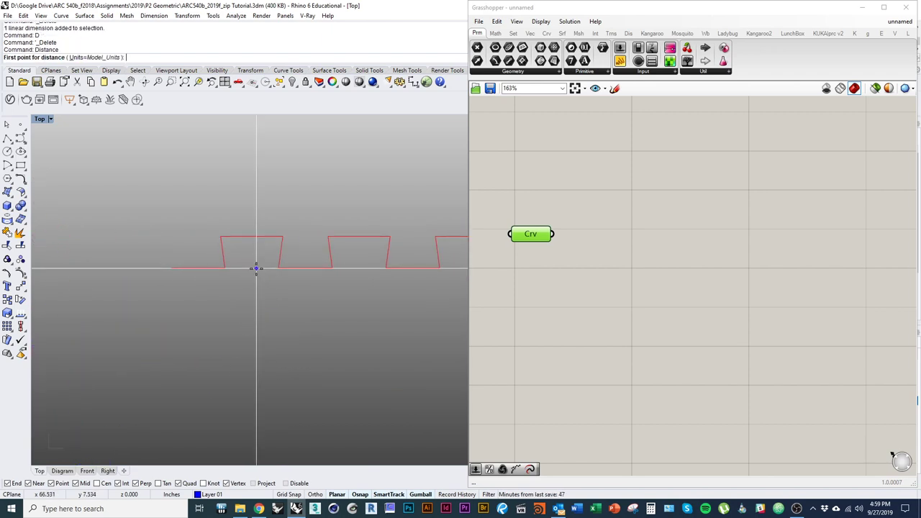
left_click(170, 267)
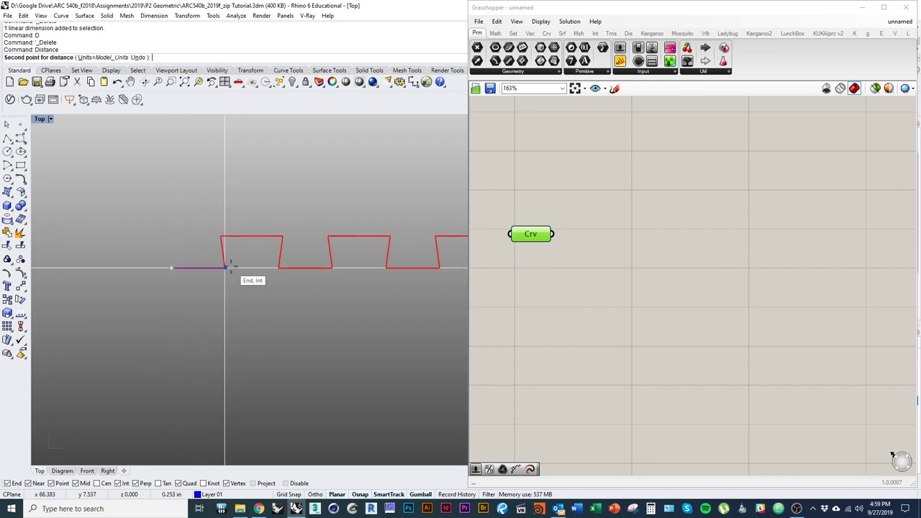
left_click(225, 268)
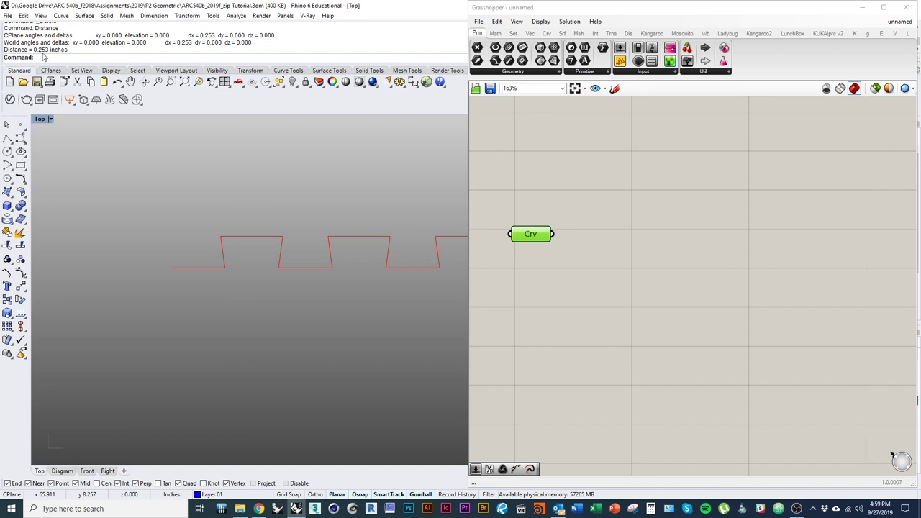
Measure the base width of the first tooth on the sample line.
right_click(257, 308)
left_click(224, 269)
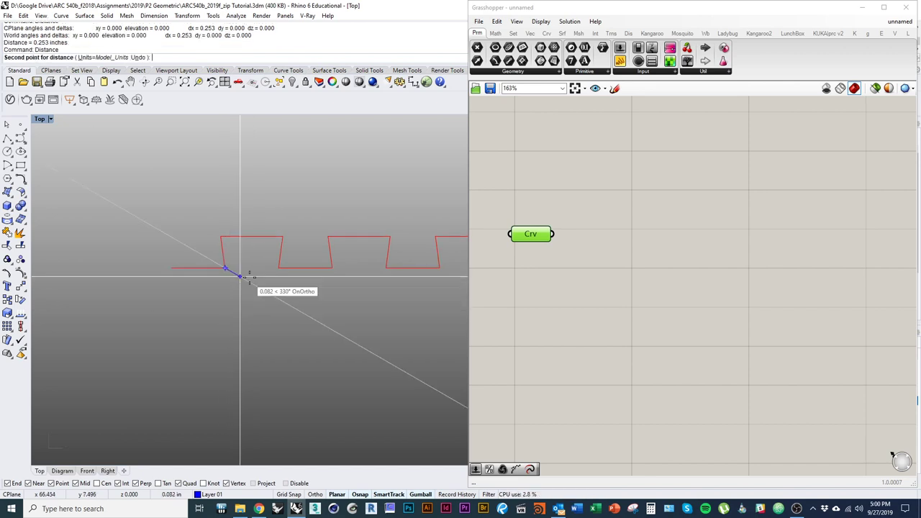
left_click(279, 268)
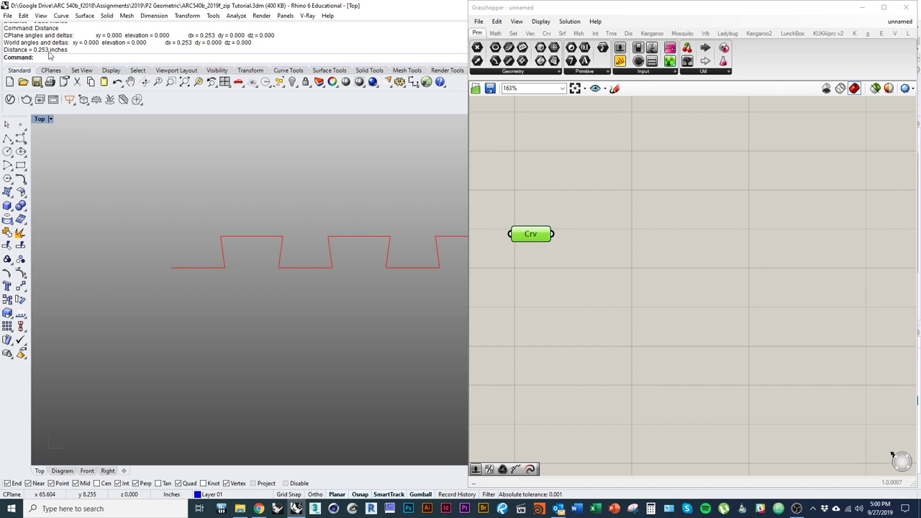
Examine the toothed sample edges against the outlines of the unrolled pieces.
scroll(155, 245, "down", 4)
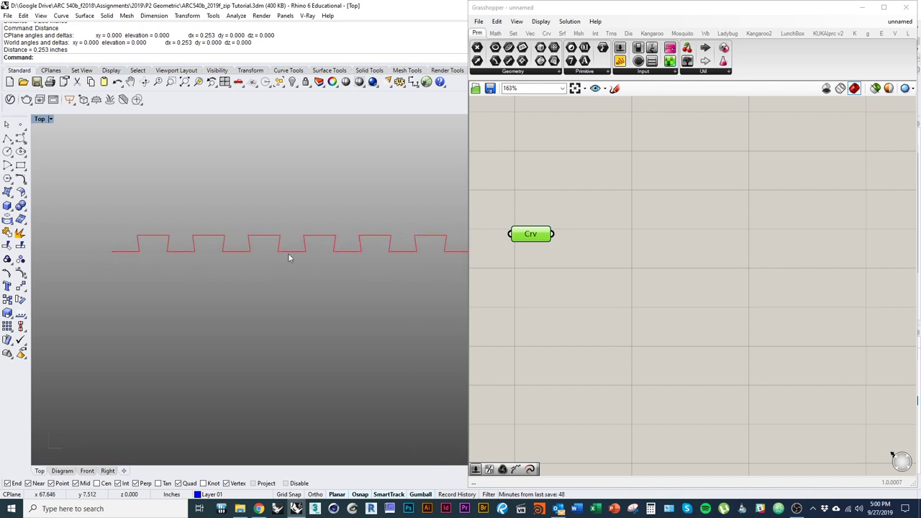
scroll(295, 291, "down", 10)
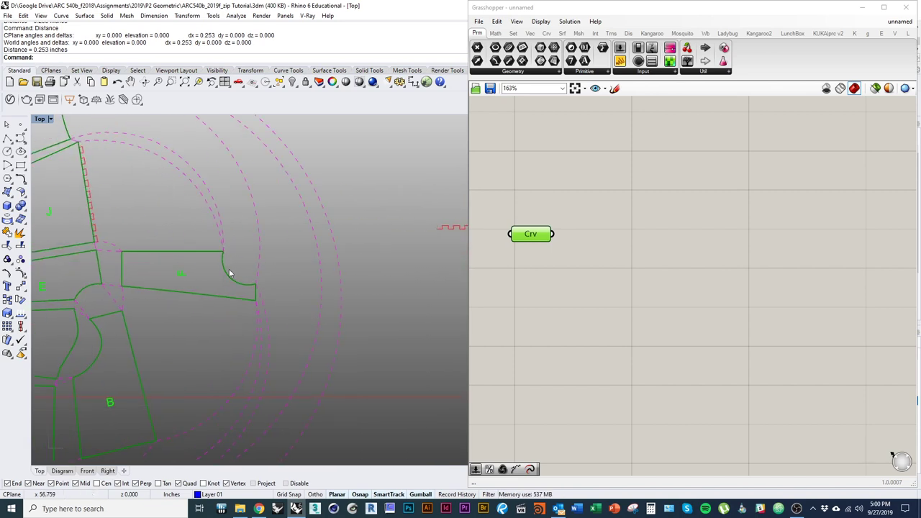
right_click_drag(315, 284, 181, 290)
right_click_drag(327, 229, 233, 272)
right_click_drag(234, 272, 241, 164, "ctrl")
right_click_drag(121, 248, 213, 275)
scroll(215, 281, "down", 8)
right_click_drag(292, 299, 376, 300)
Move the Curve parameter slightly lower on the canvas and leave it deselected.
left_click(563, 288)
left_click_drag(530, 235, 533, 245)
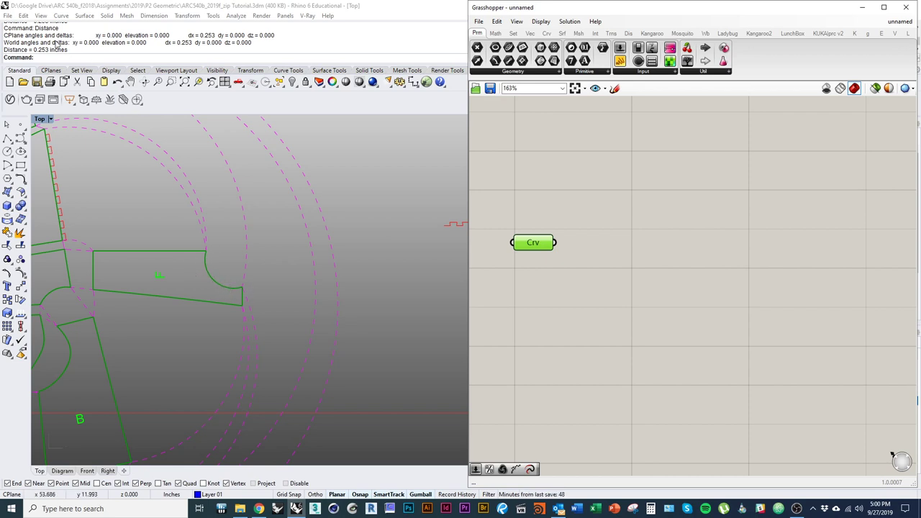
left_click(555, 312)
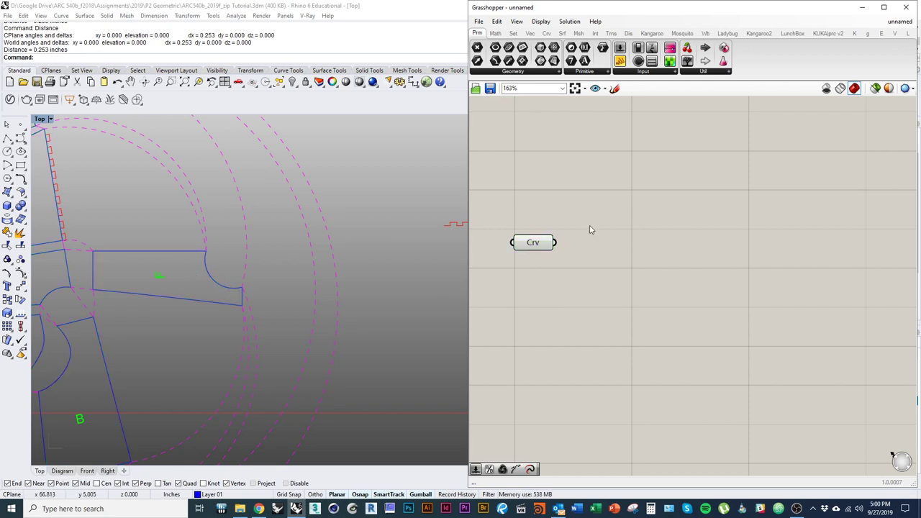
right_click_drag(580, 171, 597, 164)
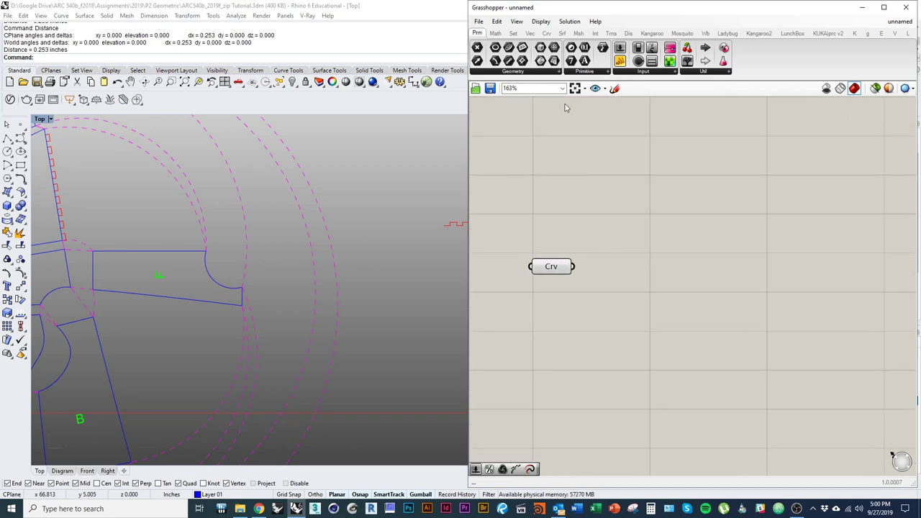
Look through the curve analysis, utility and division components and place a Divide Curve component beyond the Curve parameter.
left_click(549, 35)
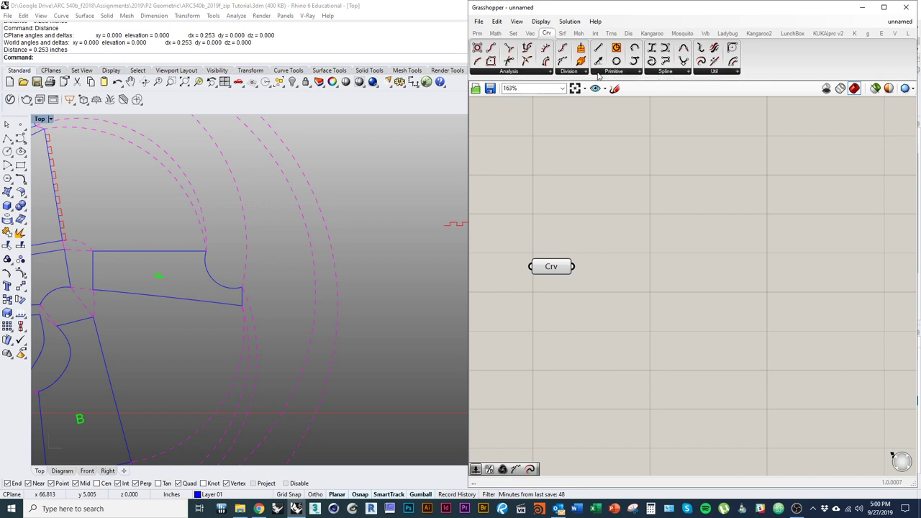
left_click(539, 74)
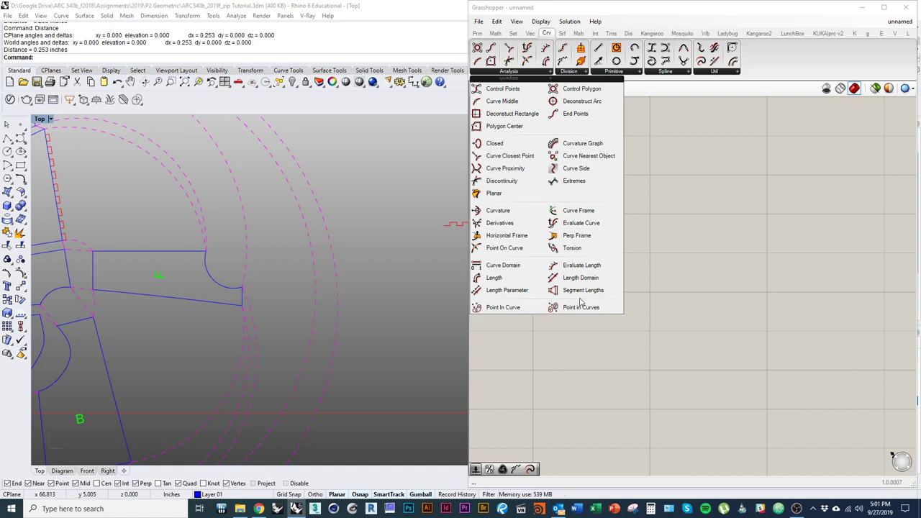
left_click(712, 72)
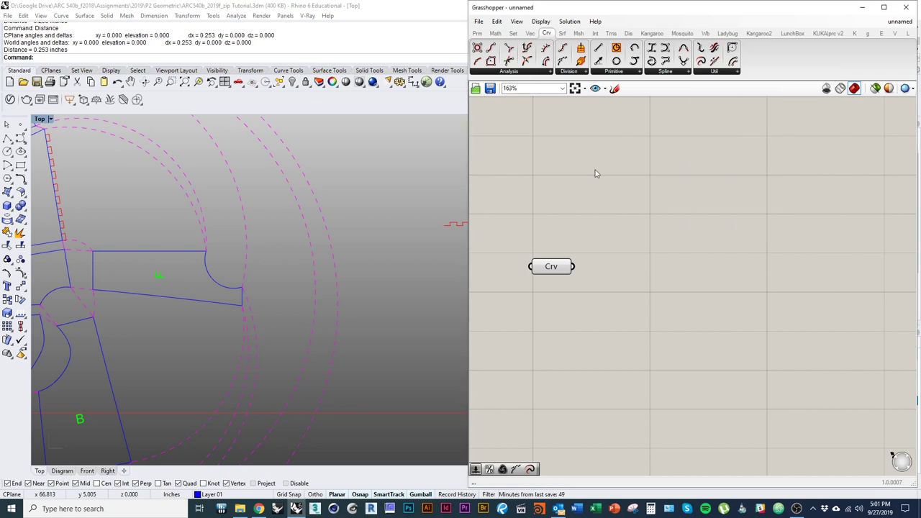
left_click(574, 74)
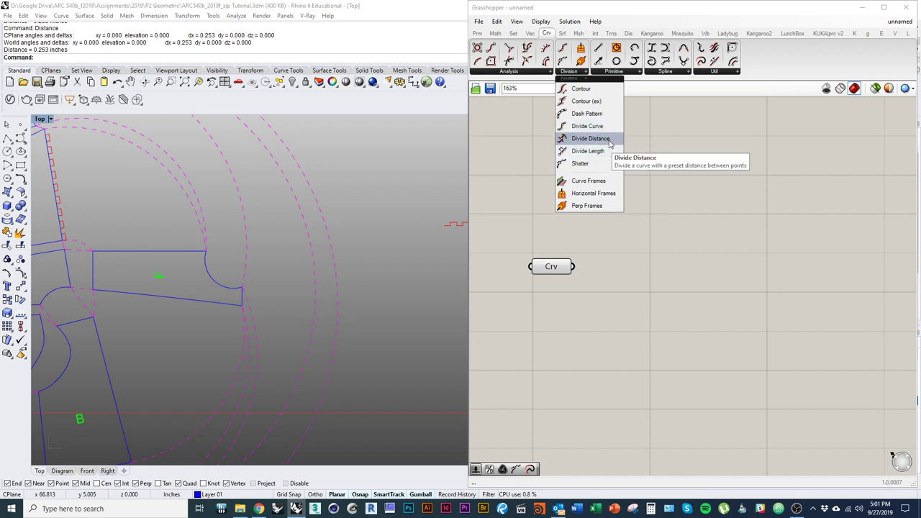
left_click_drag(587, 127, 679, 266)
left_click_drag(680, 216, 693, 228)
left_click(689, 288)
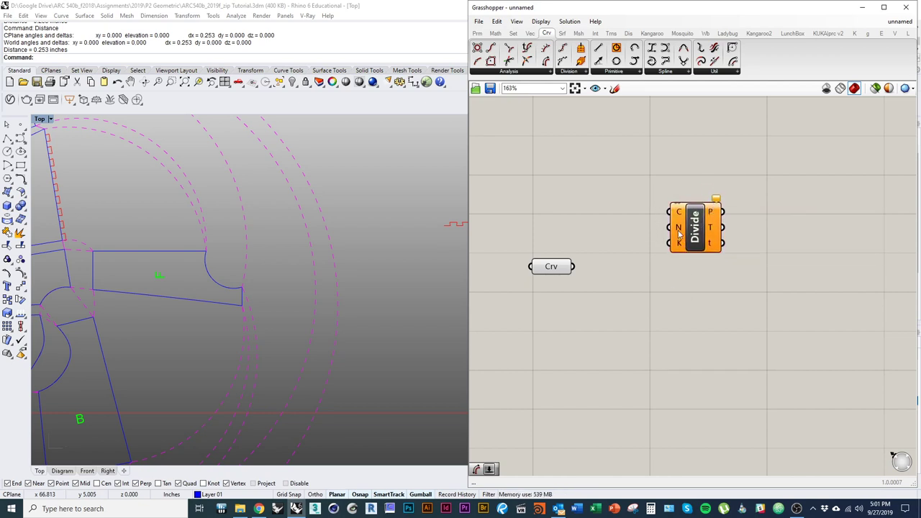
Check the Divide Curve component's warning and its inputs, and move it level with the Curve parameter.
mouse_move(717, 202)
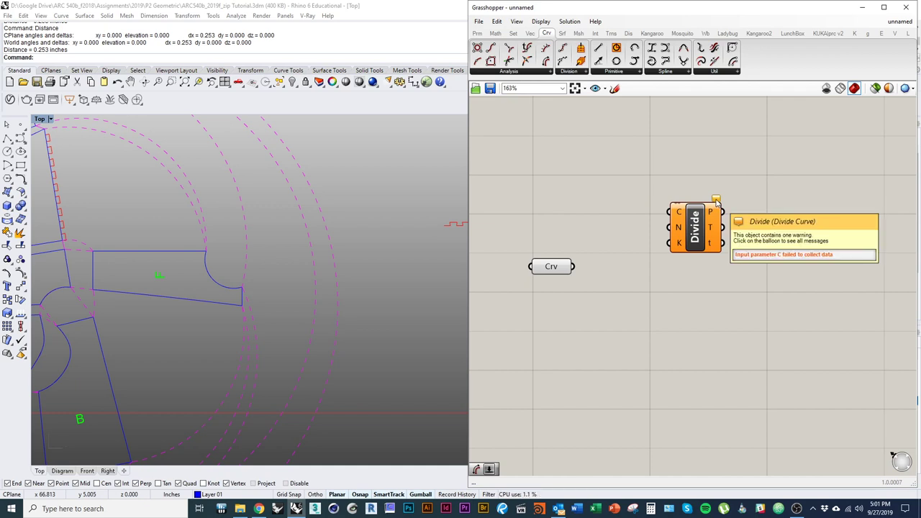
left_click_drag(702, 226, 713, 260)
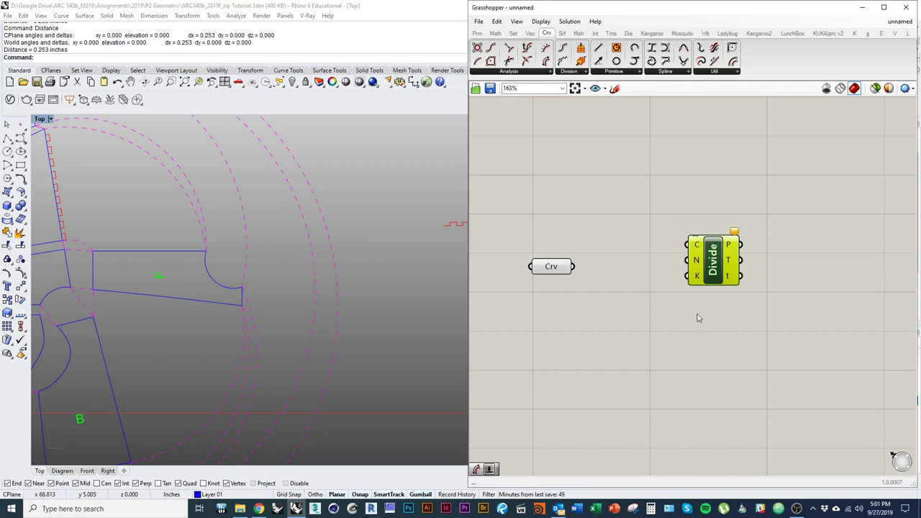
left_click(666, 309)
mouse_move(696, 248)
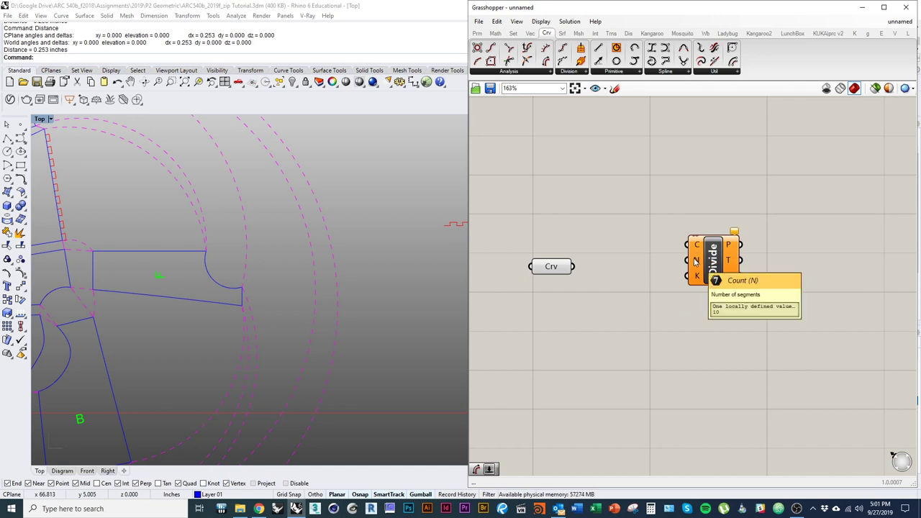
mouse_move(695, 279)
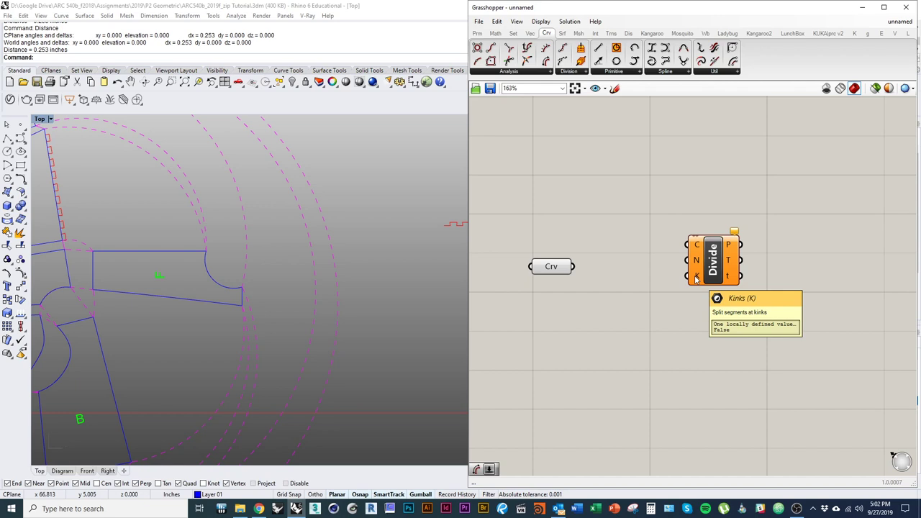
left_click_drag(718, 281, 716, 288)
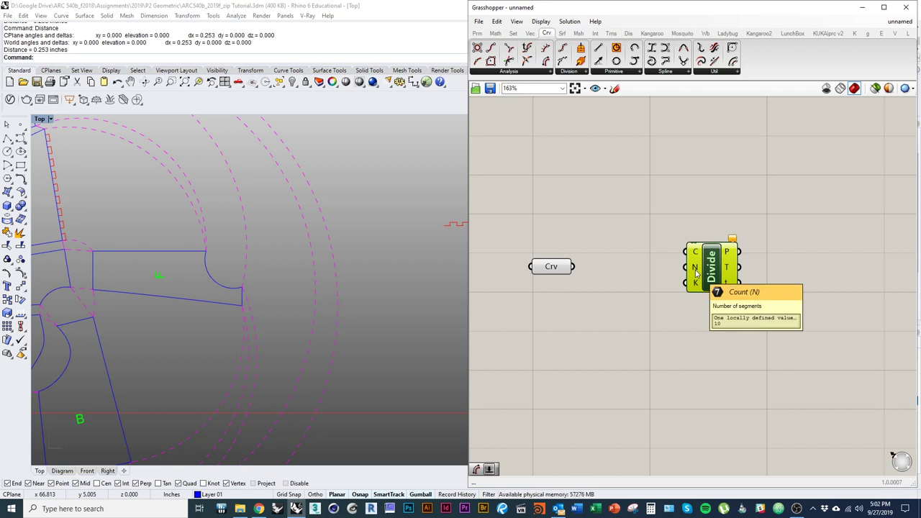
left_click(656, 296)
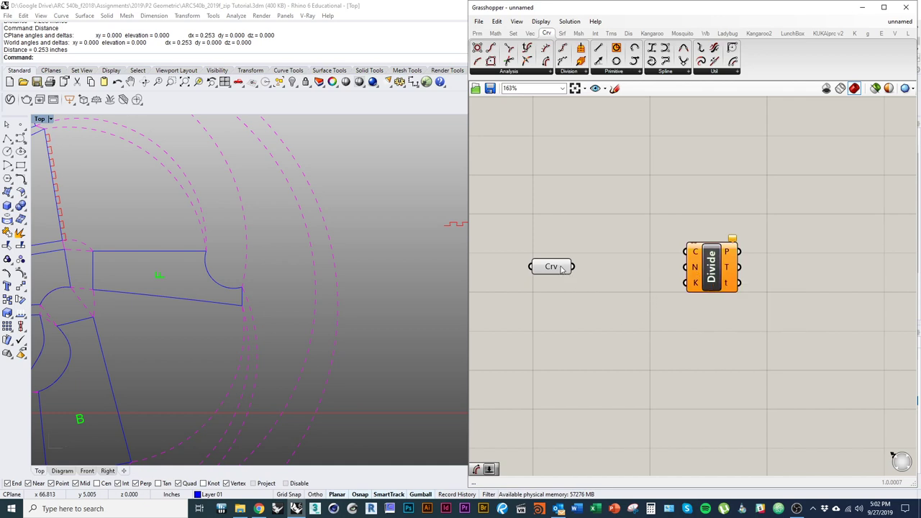
Connect the Curve parameter's output to Divide Curve's C input and check the division points across the pieces.
left_click_drag(571, 268, 686, 252)
left_click(720, 279)
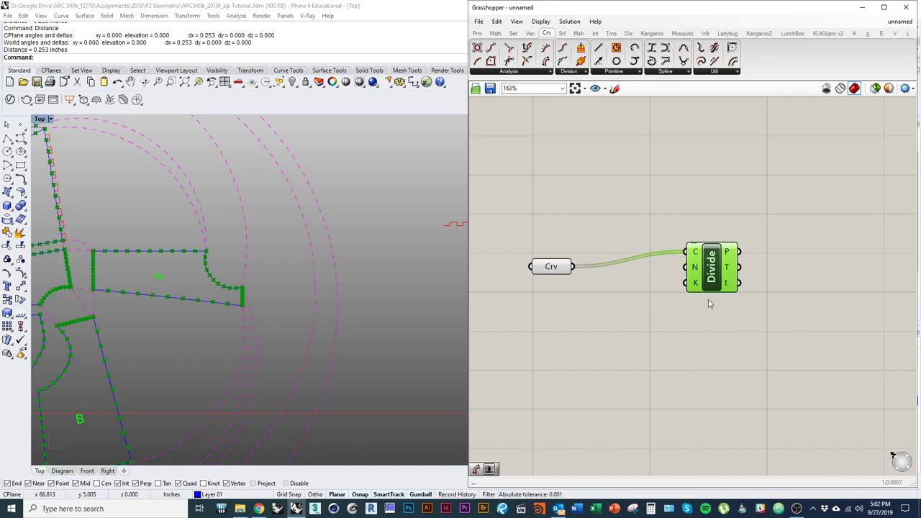
right_click_drag(286, 308, 405, 314)
left_click(549, 376)
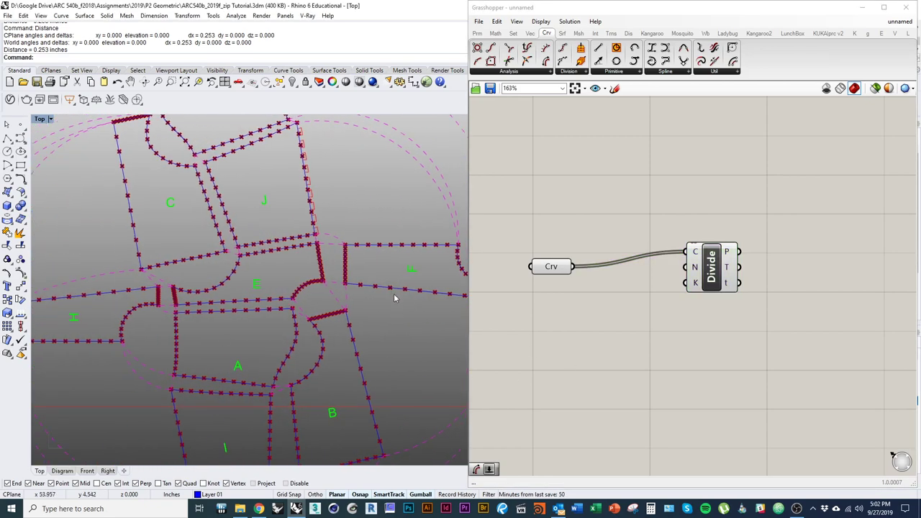
Highlight the division points and examine their spacing along the edges around piece E.
left_click(716, 279)
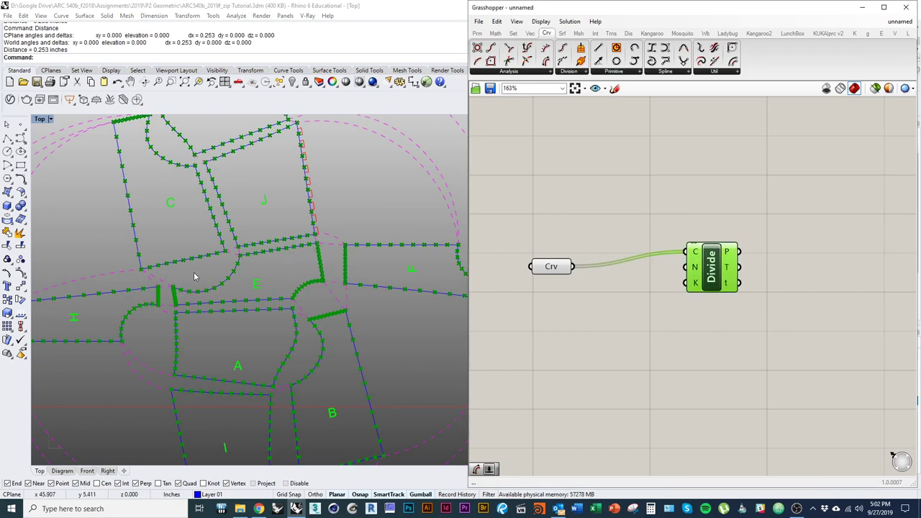
scroll(193, 271, "up", 8)
left_click(231, 286)
left_click(610, 375)
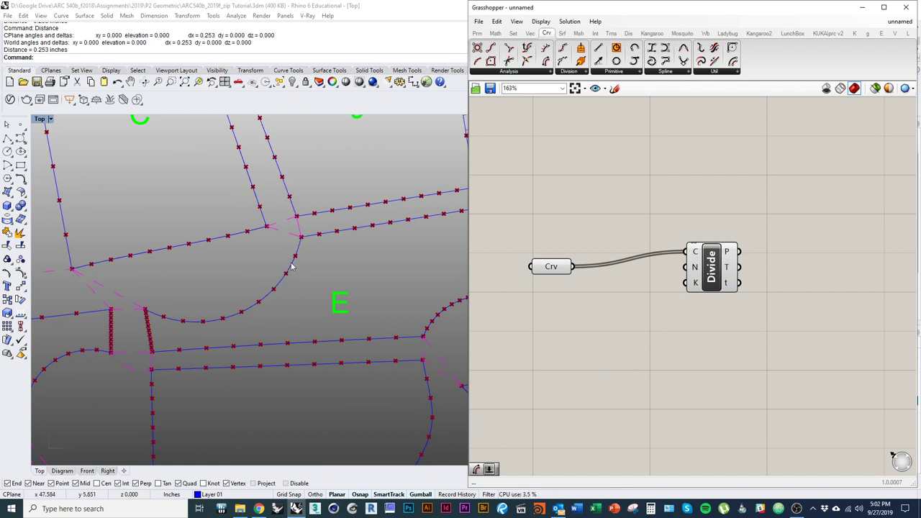
scroll(291, 272, "up", 3)
scroll(328, 318, "down", 3)
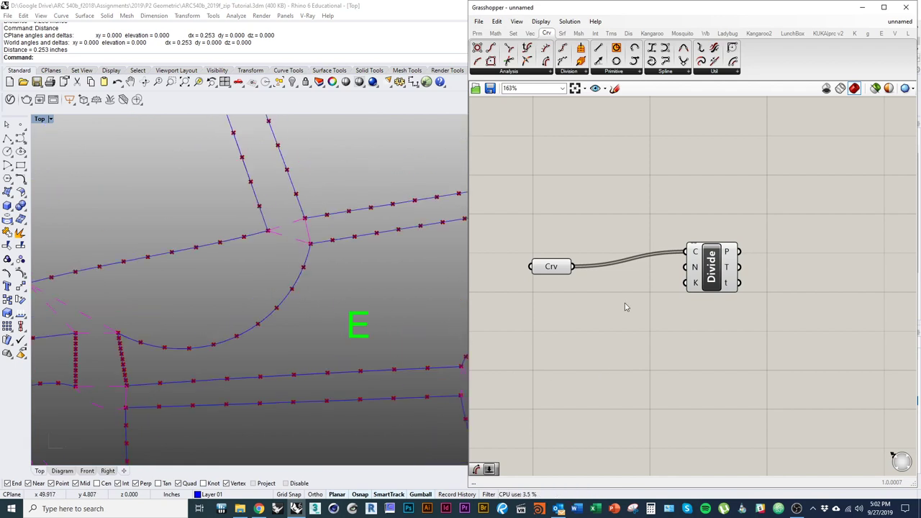
Highlight the division points, inspect the Divide Curve component's P output, and examine the point spacing along piece H's edges.
left_click(712, 284)
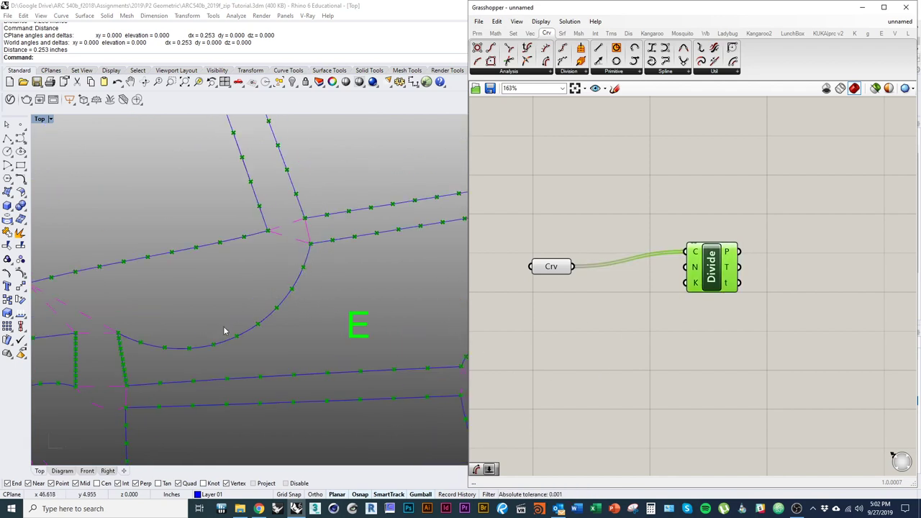
scroll(169, 322, "down", 2)
right_click_drag(205, 310, 355, 277)
scroll(306, 268, "down", 2)
mouse_move(727, 254)
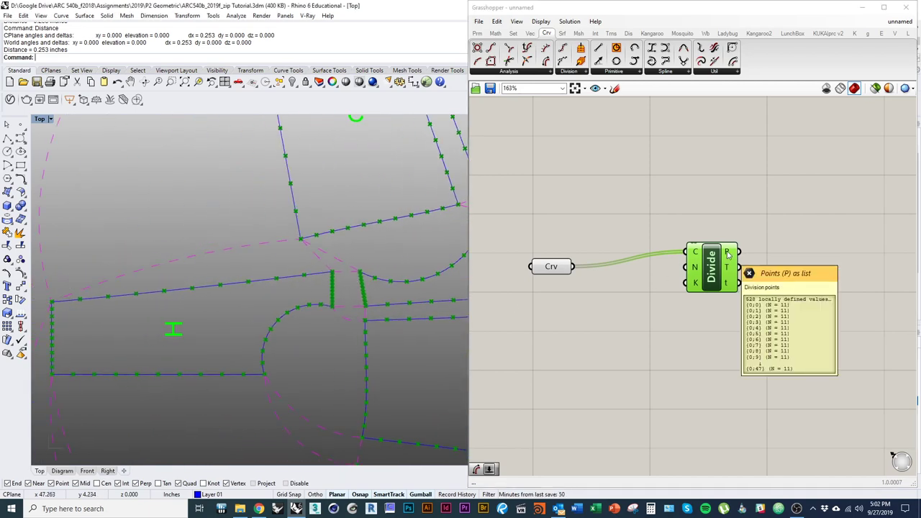
right_click_drag(329, 317, 320, 328)
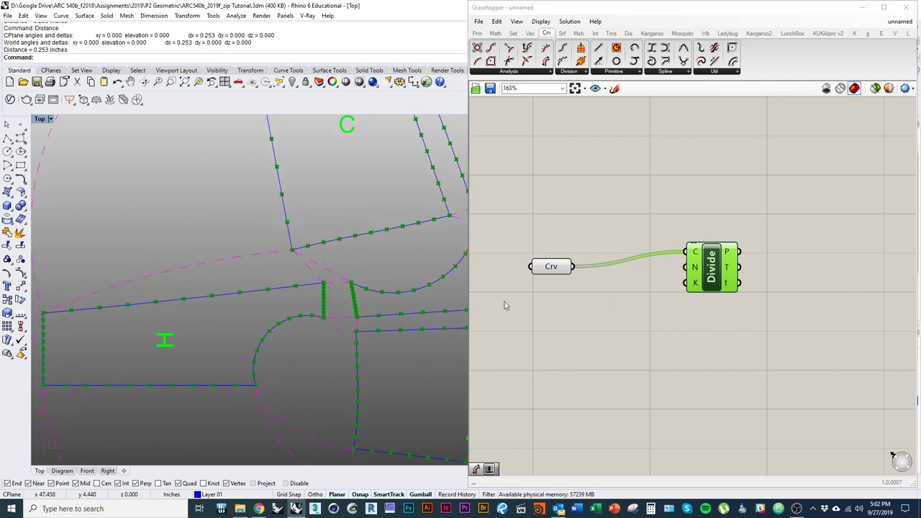
left_click(657, 311)
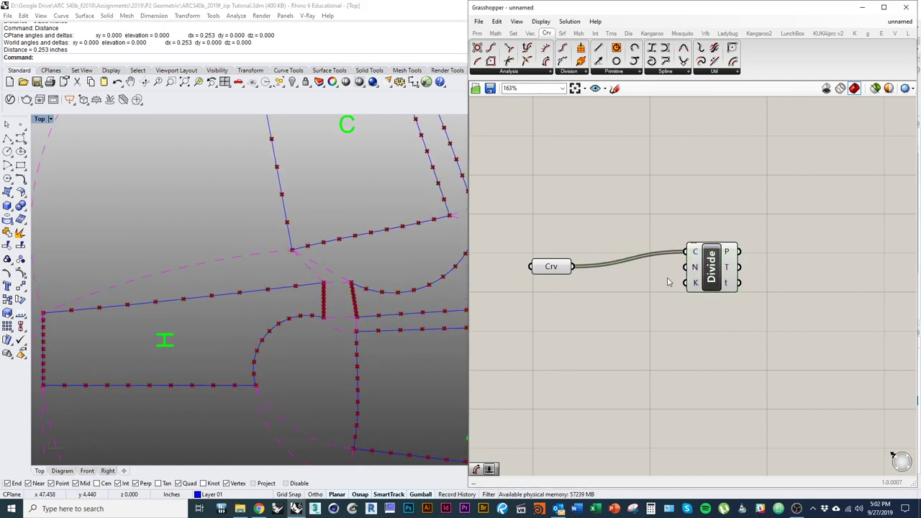
Compare how densely the division points sit on short and long edges of pieces H, E, A and F.
right_click_drag(270, 313, 244, 319)
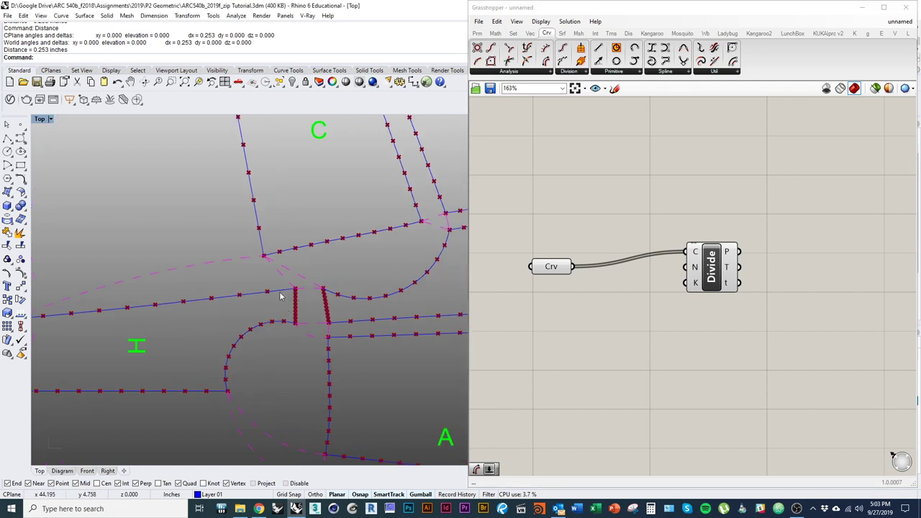
right_click_drag(126, 311, 117, 283)
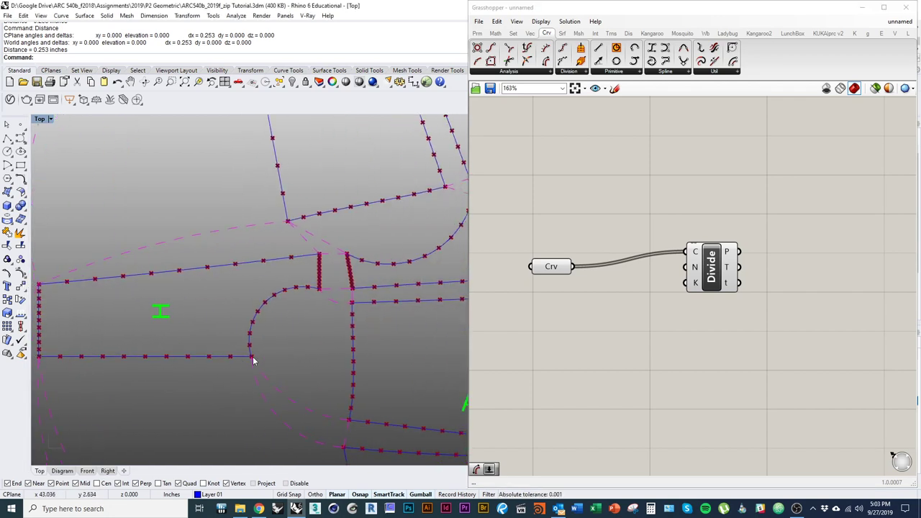
right_click_drag(342, 293, 232, 347)
scroll(234, 343, "down", 2)
right_click_drag(346, 321, 248, 345)
right_click_drag(346, 349, 317, 299)
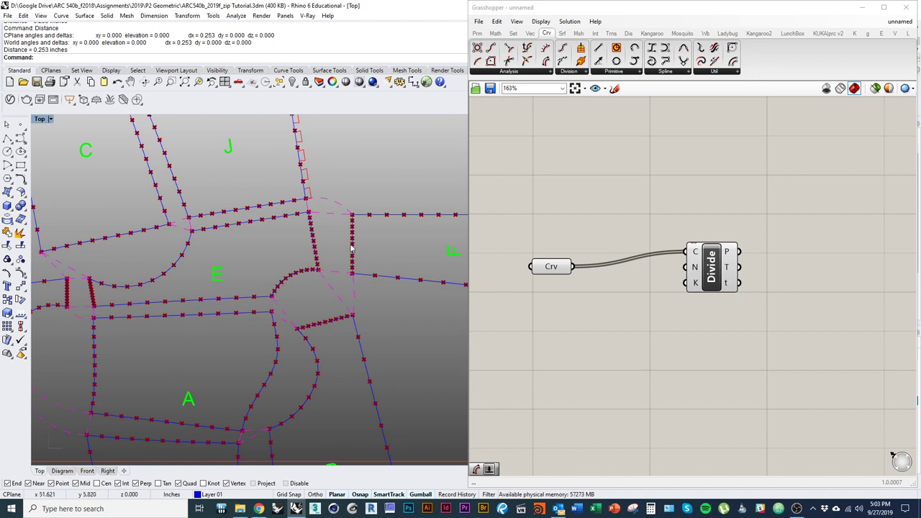
Move the Divide Curve component and the Curve parameter farther apart to make room between them.
left_click(654, 343)
left_click_drag(711, 268, 852, 232)
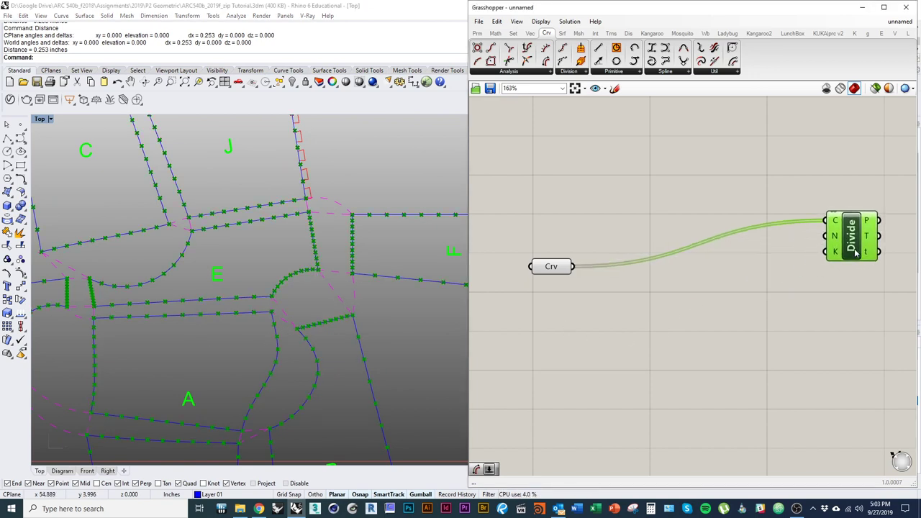
mouse_move(688, 288)
right_mouse_down()
mouse_move(624, 297)
mouse_move(691, 277)
right_mouse_up()
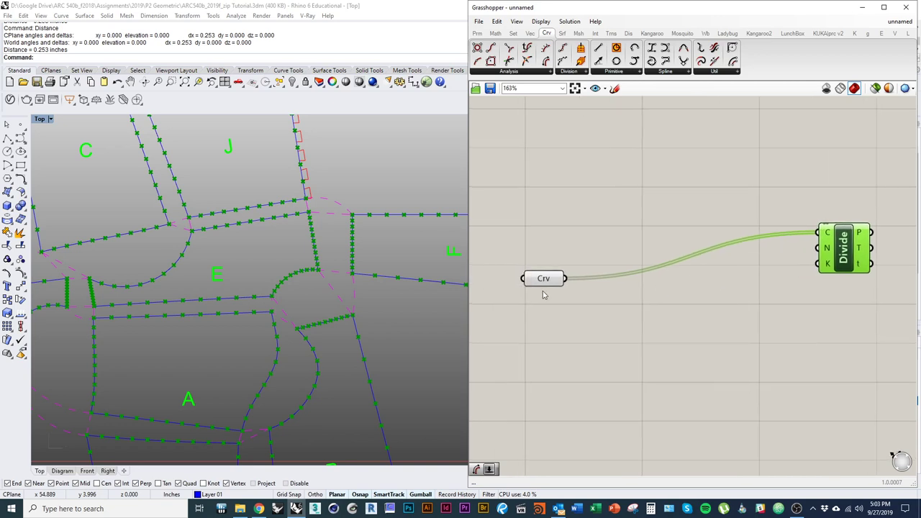
left_click_drag(545, 282, 527, 281)
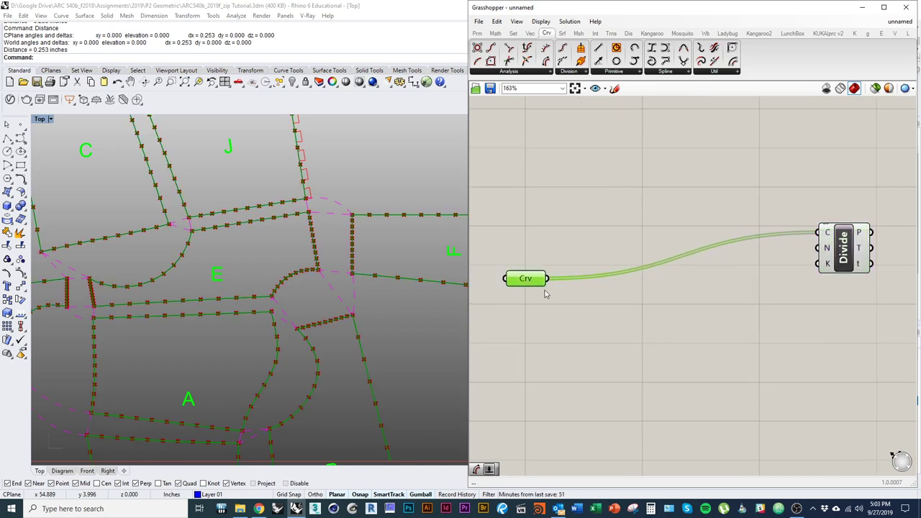
left_click(633, 331)
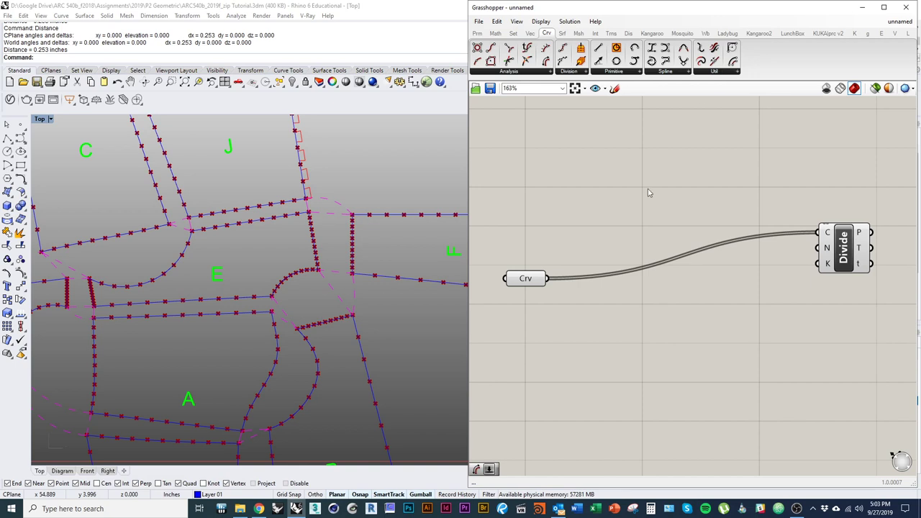
left_click_drag(535, 281, 529, 278)
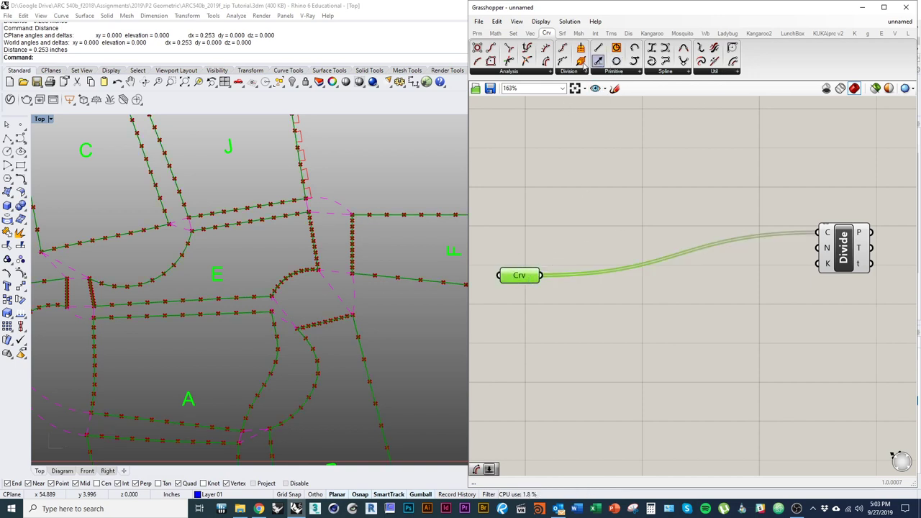
Place a Length component below the wire and connect its C input to the Curve parameter's output.
left_click(549, 73)
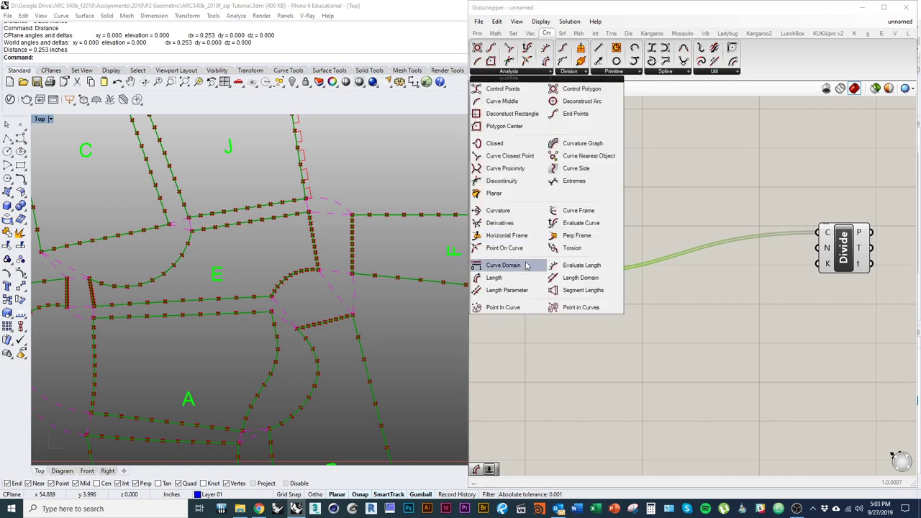
left_click_drag(518, 283, 617, 325)
left_click(623, 373)
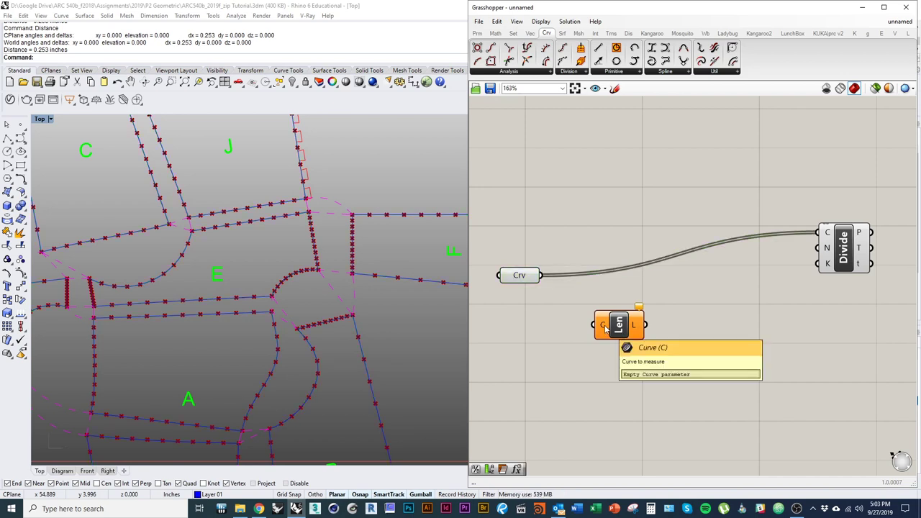
left_click_drag(604, 325, 546, 286)
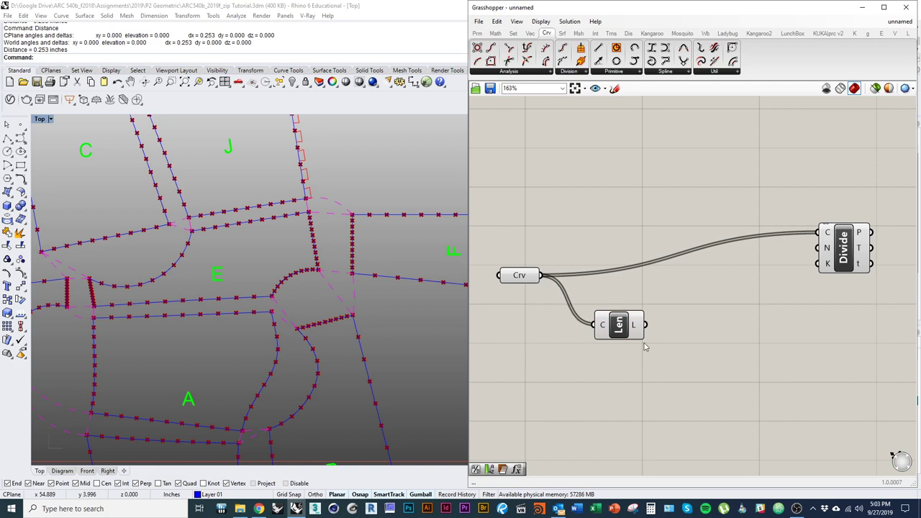
Nudge the Length component and read the curve lengths at its L output.
mouse_move(636, 329)
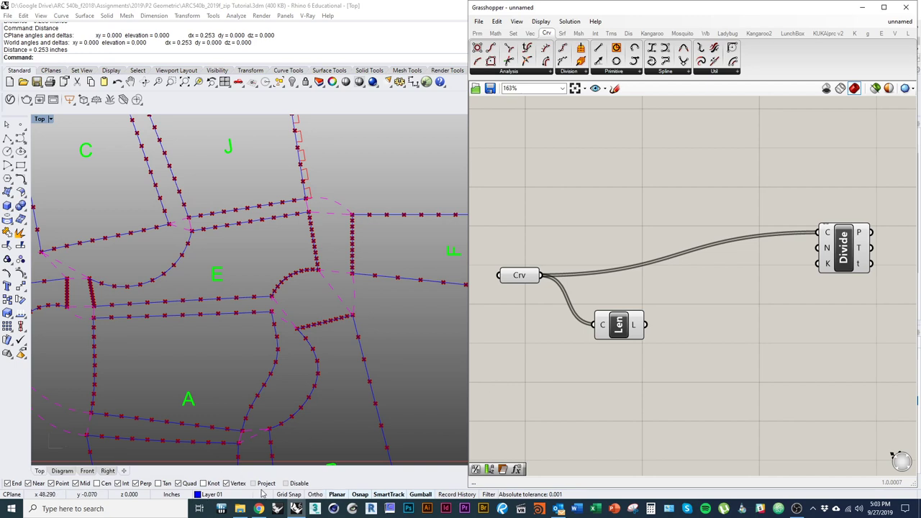
double_click(662, 387)
key("Escape")
left_click_drag(619, 326, 626, 321)
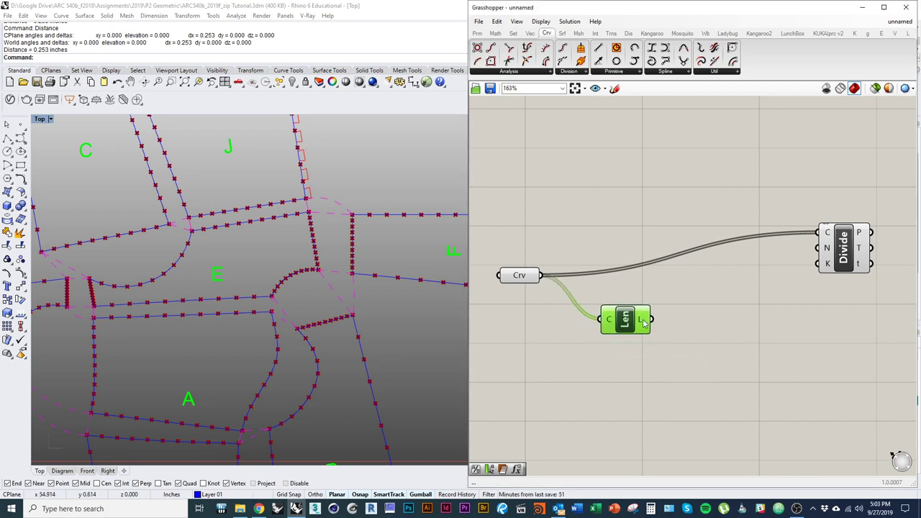
mouse_move(644, 322)
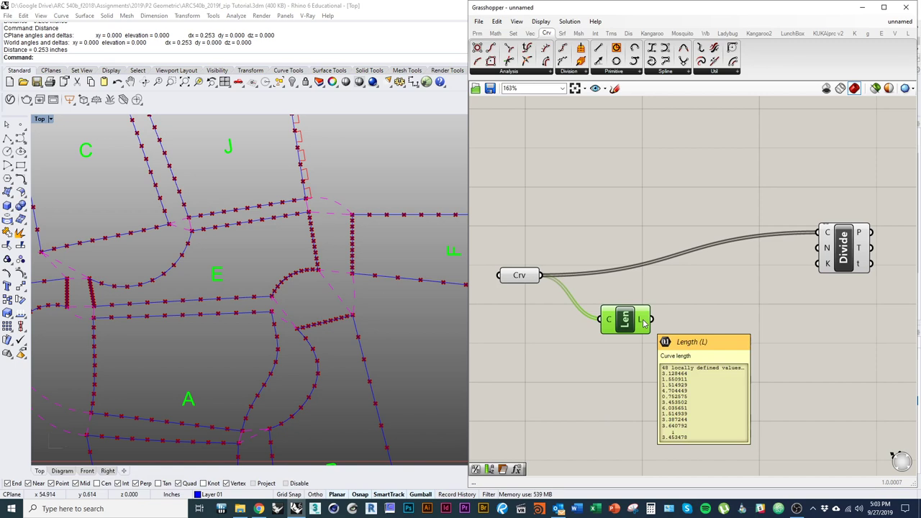
Connect the Length component's L output to Divide Curve's N input and check the division points across the pieces.
left_click_drag(645, 321, 821, 253)
scroll(216, 315, "down", 5)
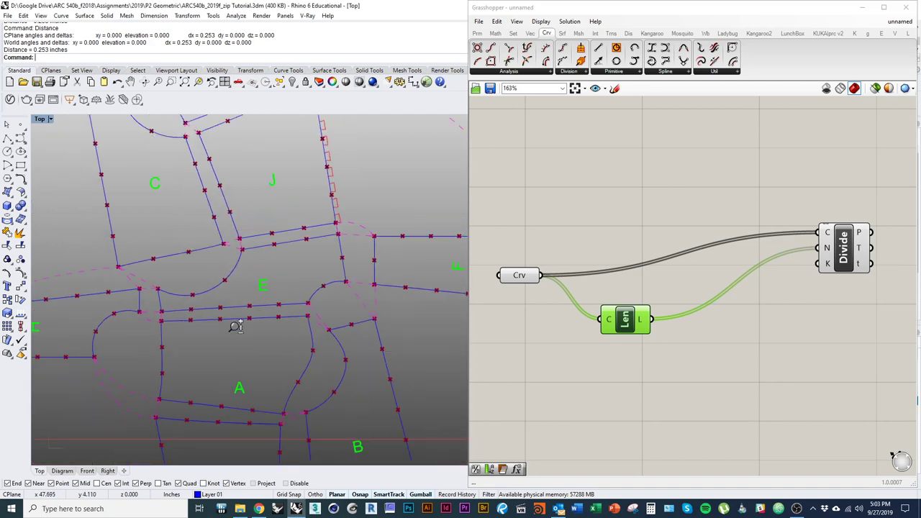
right_click_drag(228, 356, 253, 335)
Move the Length component closer to the Curve parameter, keeping it below the wire to Divide Curve.
right_click_drag(642, 358, 637, 341)
left_click_drag(633, 301, 619, 308)
right_click_drag(512, 277, 520, 316)
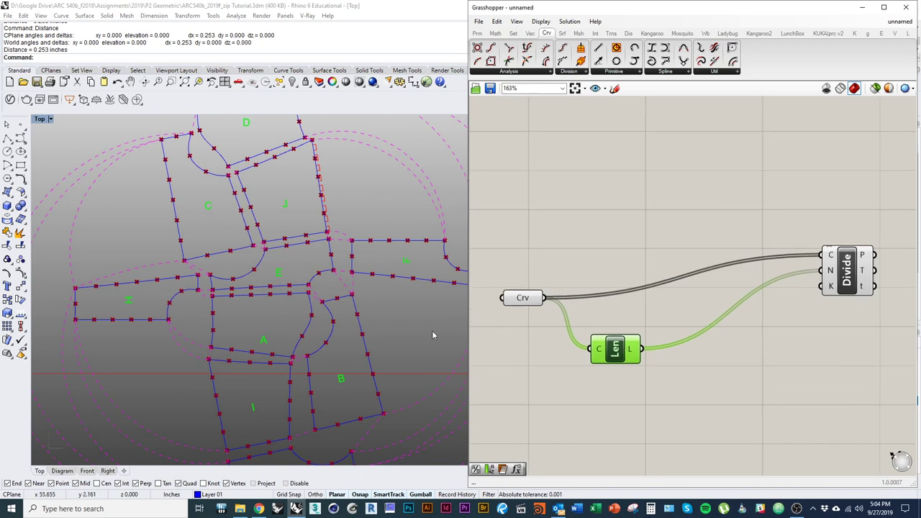
left_click(639, 436)
right_click_drag(666, 406, 659, 359)
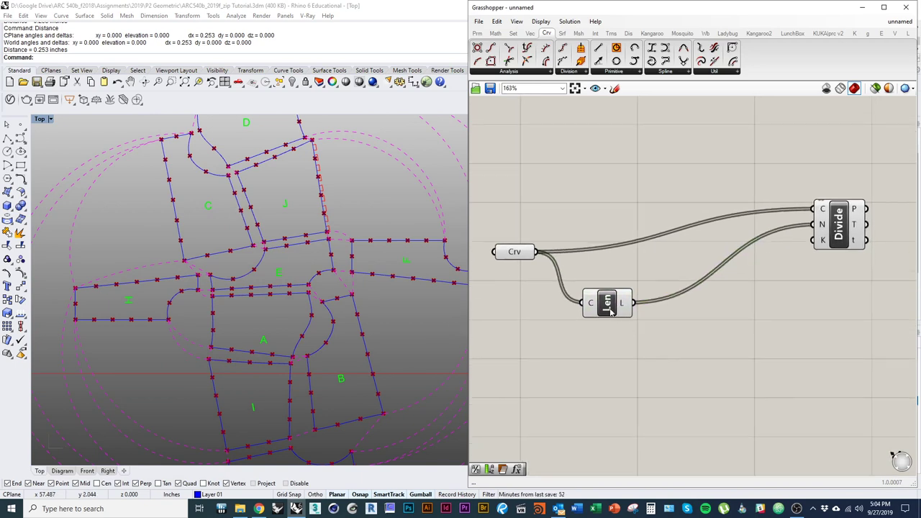
left_click_drag(608, 308, 598, 301)
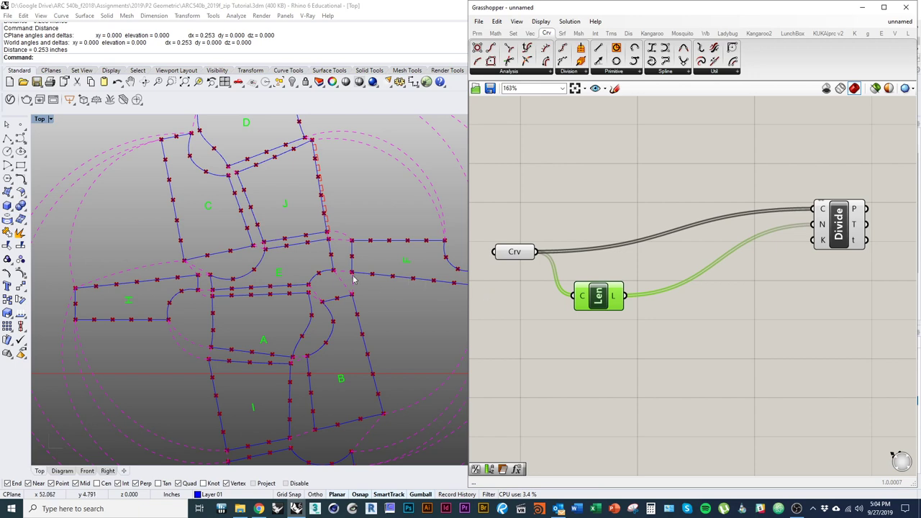
left_click(601, 376)
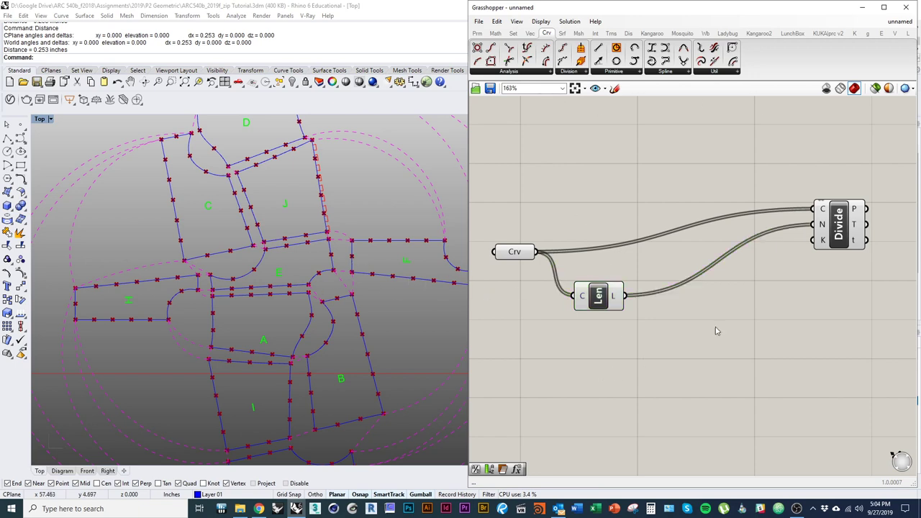
Add a Number Slider above the Curve parameter and set its value to 0.668.
left_click(478, 34)
left_click(645, 73)
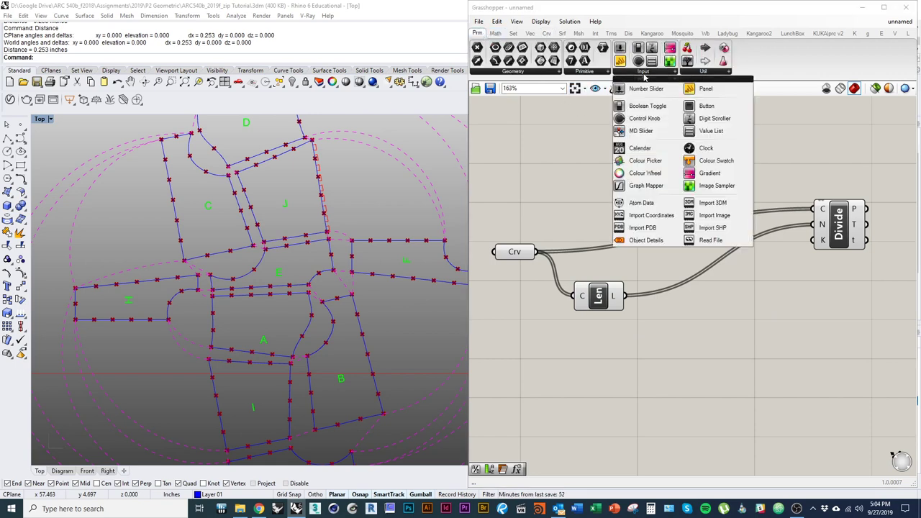
left_click(654, 90)
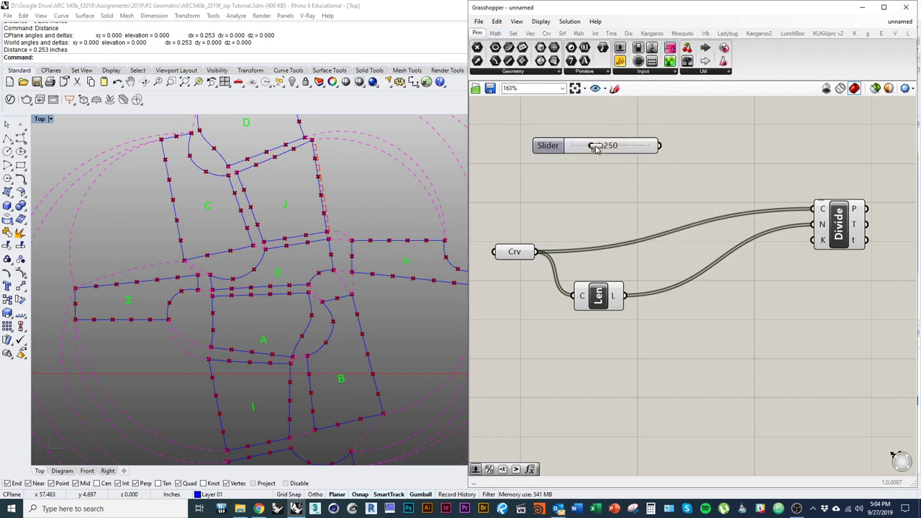
left_click(547, 193)
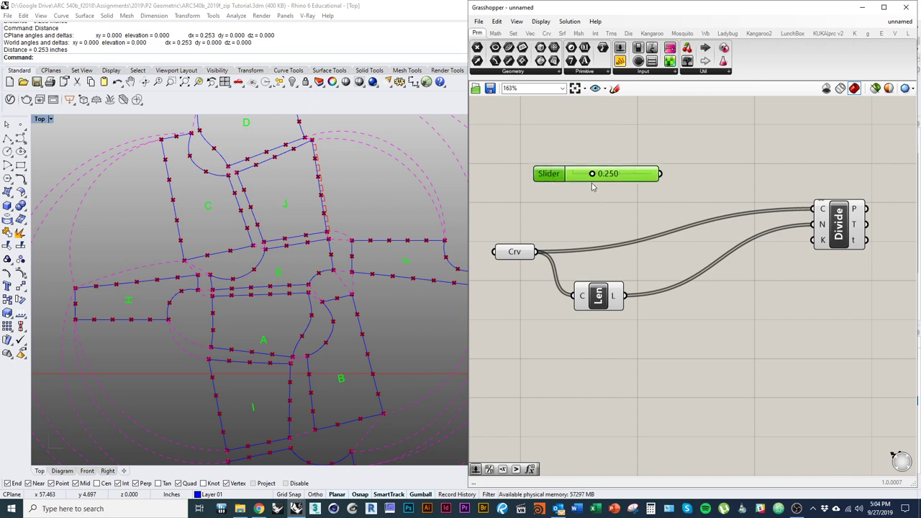
left_click_drag(591, 174, 624, 181)
Try one digit and the integer, even and odd rounding on the slider, and restore floating point numbers with three digits.
double_click(547, 180)
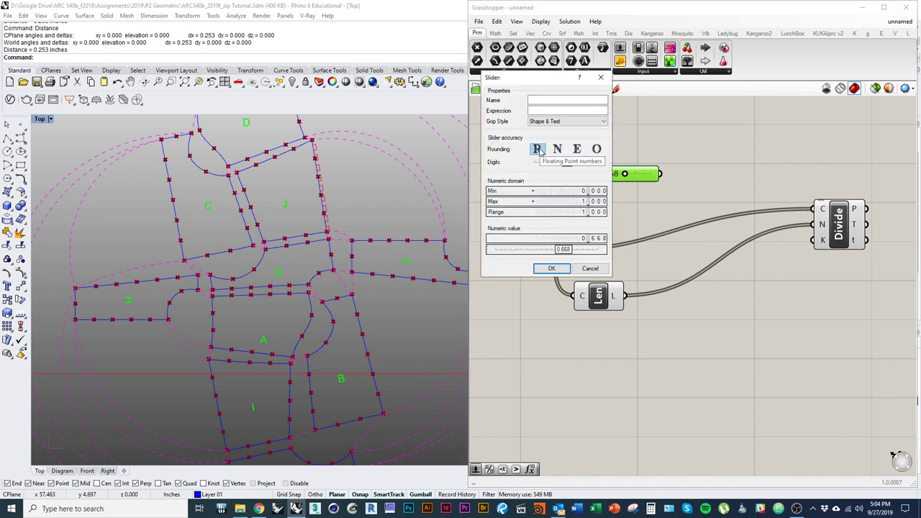
left_click_drag(566, 162, 548, 165)
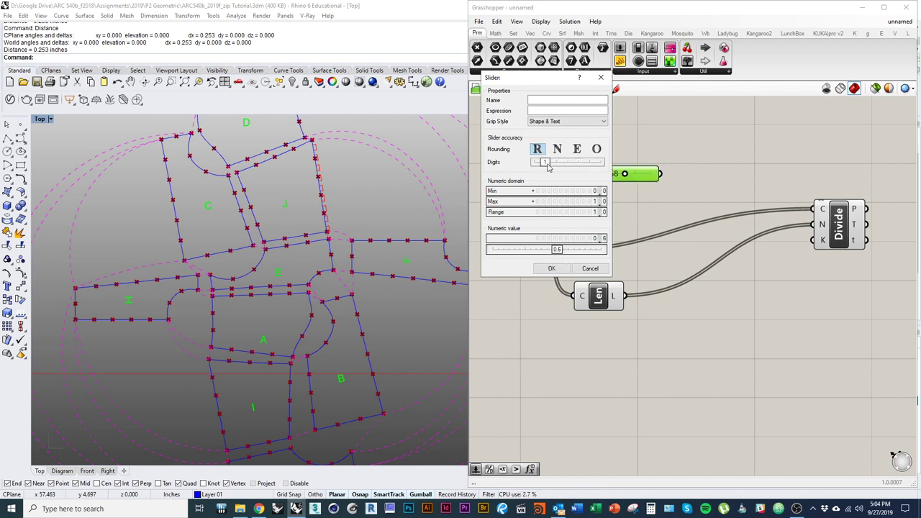
left_click(557, 152)
left_click(576, 150)
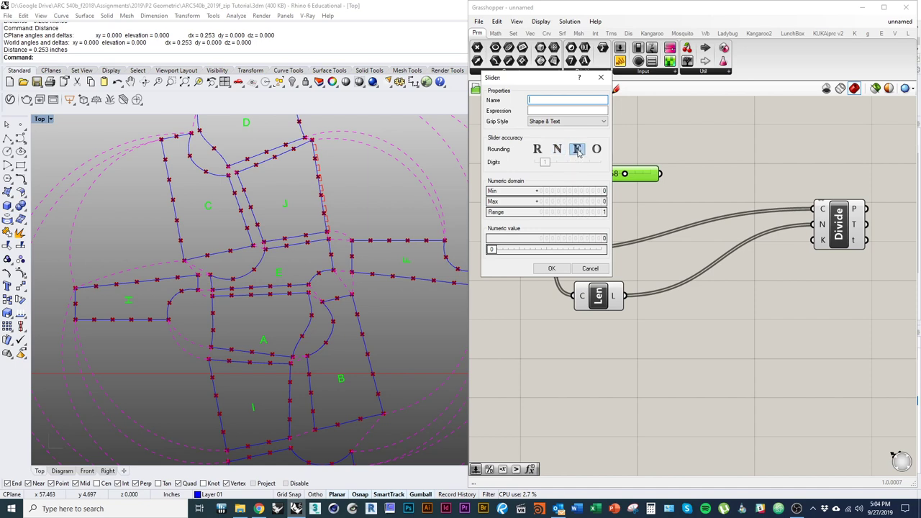
left_click(596, 151)
left_click(541, 152)
left_click_drag(546, 165, 568, 164)
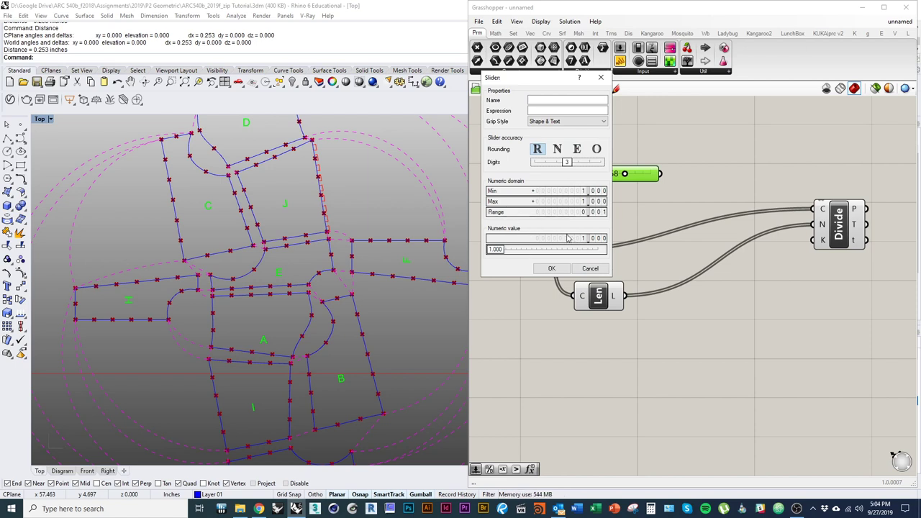
Try to set the slider's numeric value to 0.253 and apply the slider settings.
double_click(594, 241)
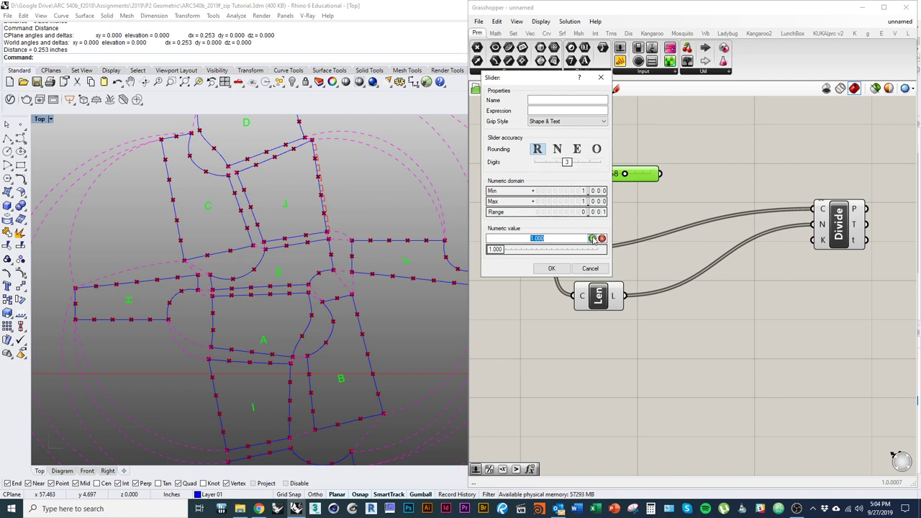
type("253")
left_click(593, 239)
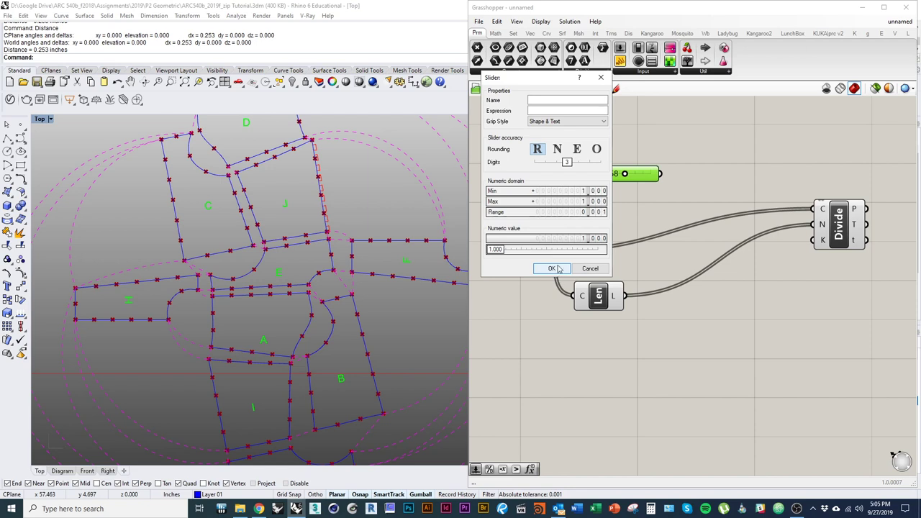
double_click(537, 249)
type("25")
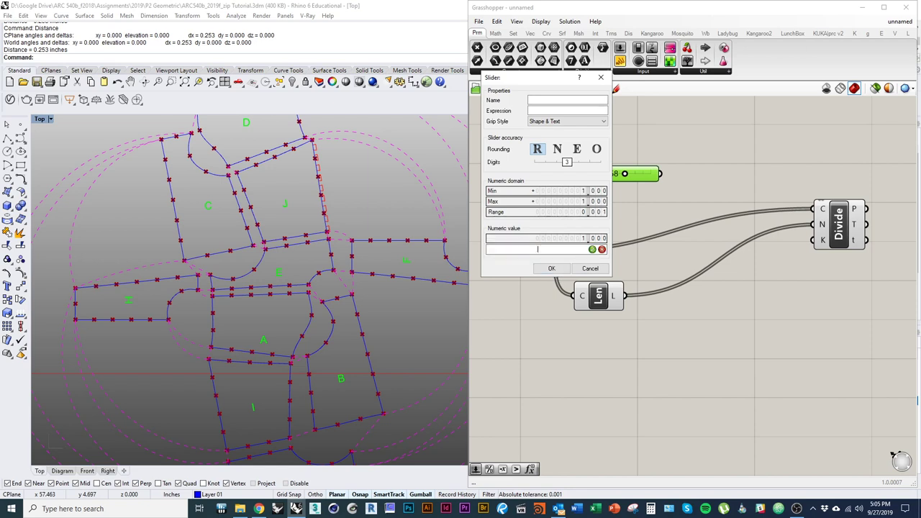
type("3")
left_click(591, 250)
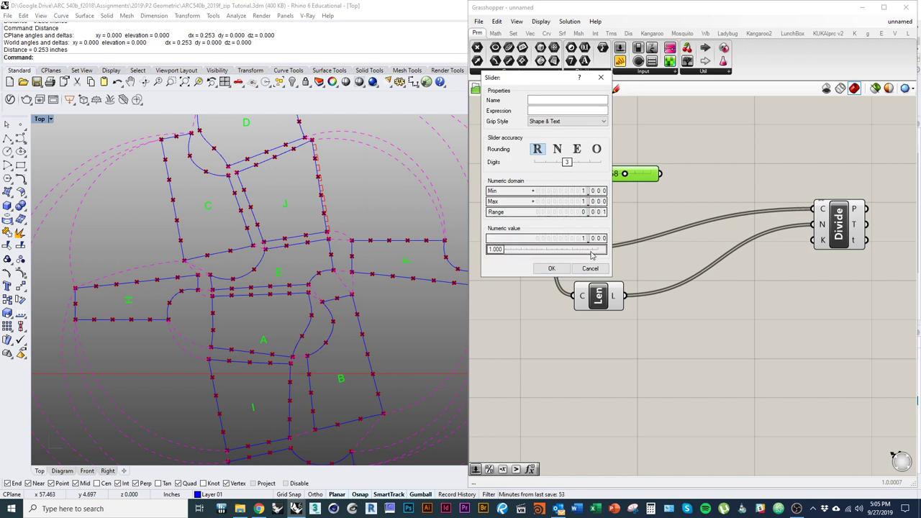
left_click(561, 270)
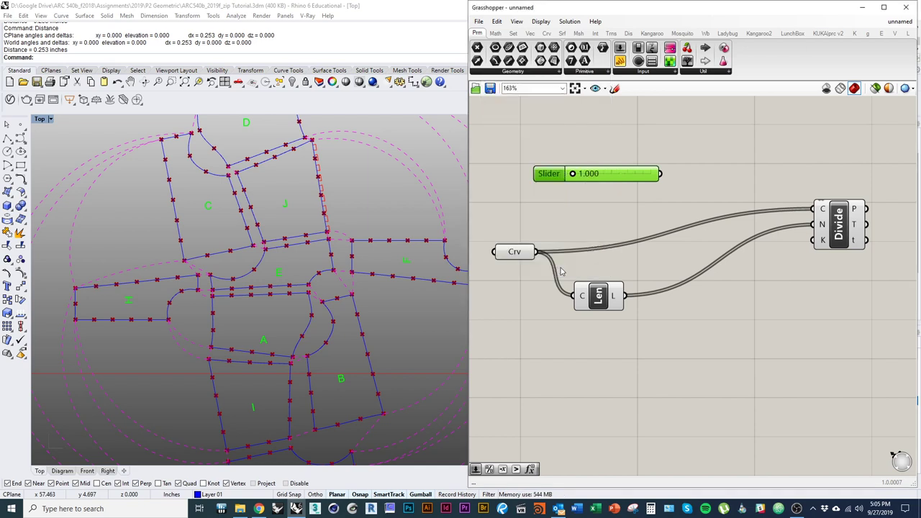
Delete the existing slider and place a new Number Slider above the Curve parameter.
left_click(580, 226)
mouse_move(578, 178)
left_mouse_down()
mouse_move(638, 186)
mouse_move(571, 183)
left_mouse_up()
left_click(556, 179)
key("Delete")
left_click(621, 49)
left_click_drag(618, 182, 619, 180)
left_click(553, 172)
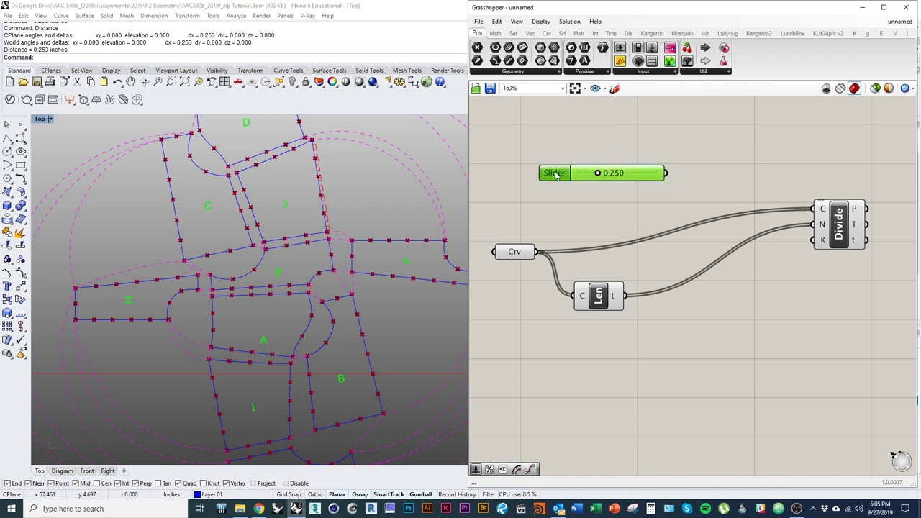
Set the new slider's numeric value to 0.253 in its settings and accept the change.
double_click(553, 173)
double_click(545, 245)
key("BackSpace")
type(".253")
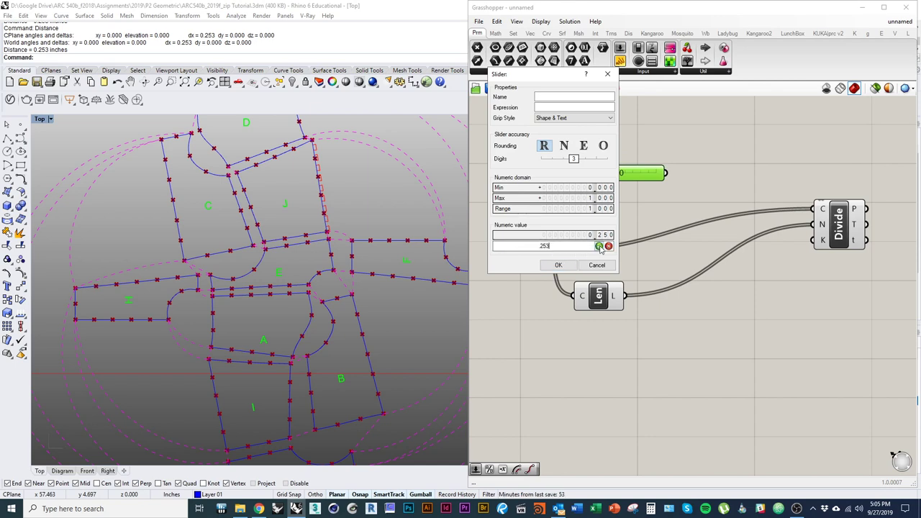
left_click(599, 245)
left_click(557, 265)
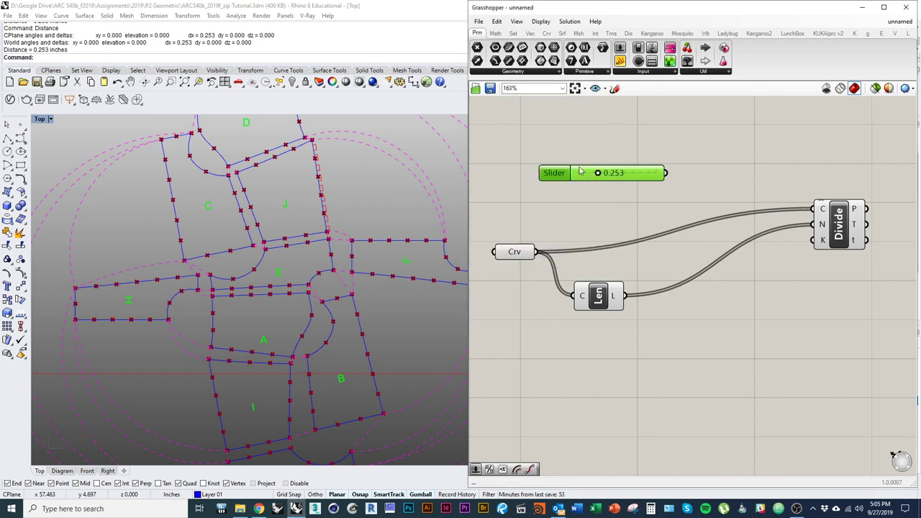
scroll(625, 180, "up", 3)
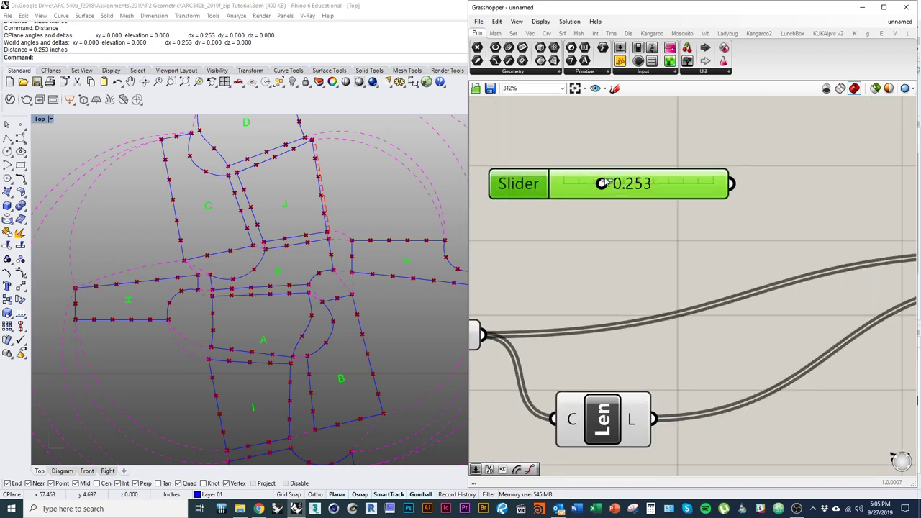
double_click(654, 187)
left_click(646, 230)
double_click(538, 193)
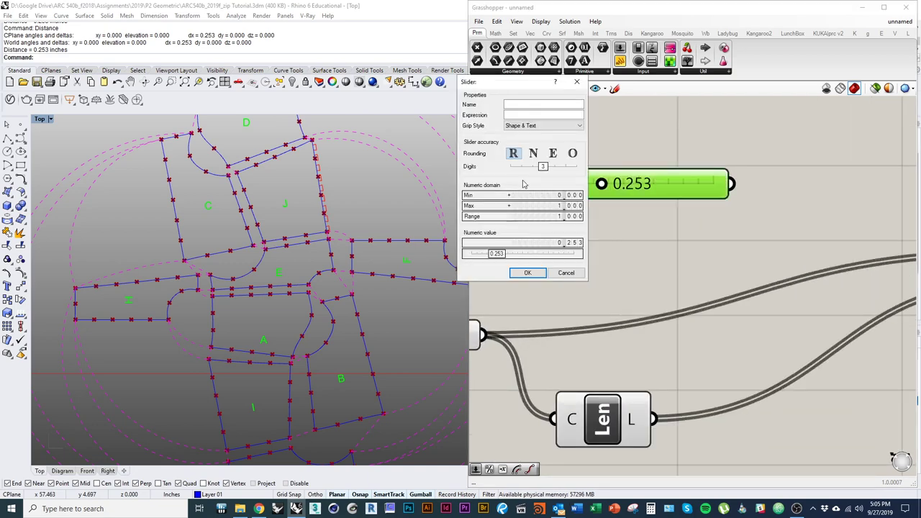
left_click(566, 276)
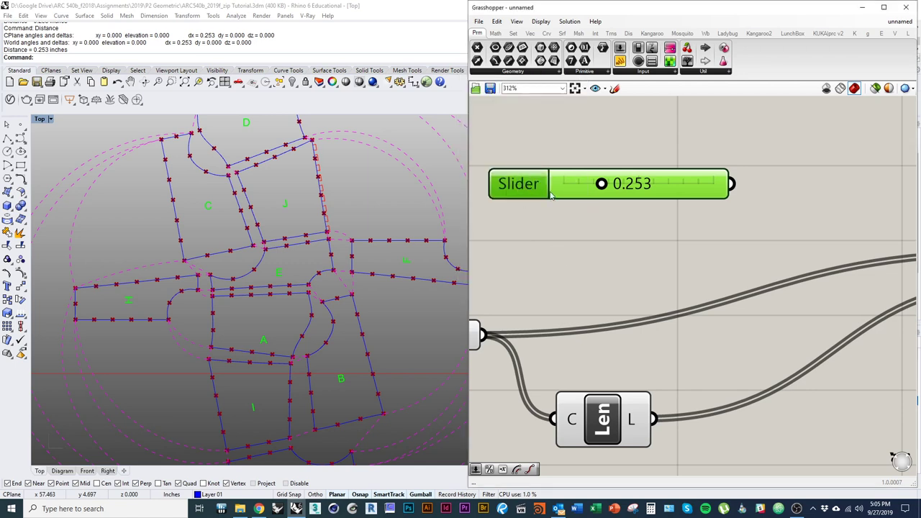
left_click(551, 234)
left_click(518, 191)
Try to set the slider's value to 2.5.
double_click(623, 186)
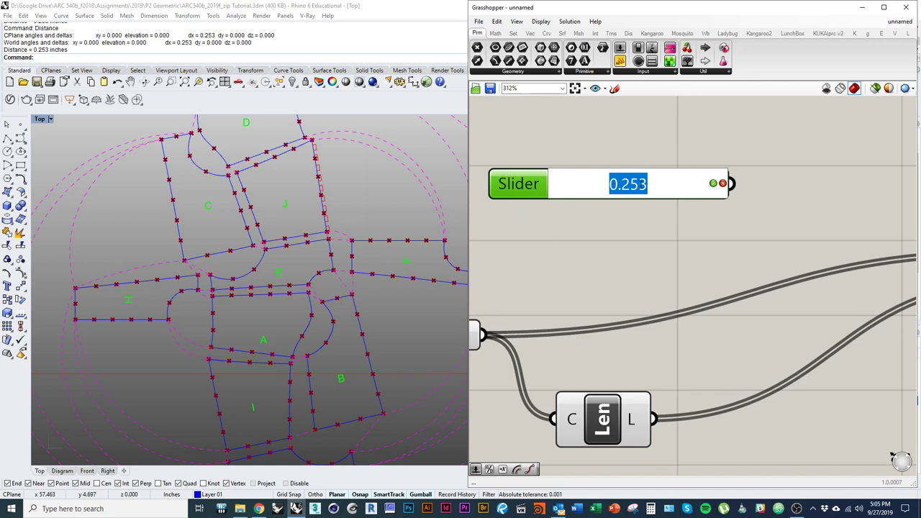
type("2.5")
key("Return")
left_click(654, 252)
Set the slider's value to 0.254 and move the slider down to sit just above the Curve parameter.
double_click(639, 185)
type(".254")
key("Return")
left_click(653, 260)
scroll(647, 252, "down", 2)
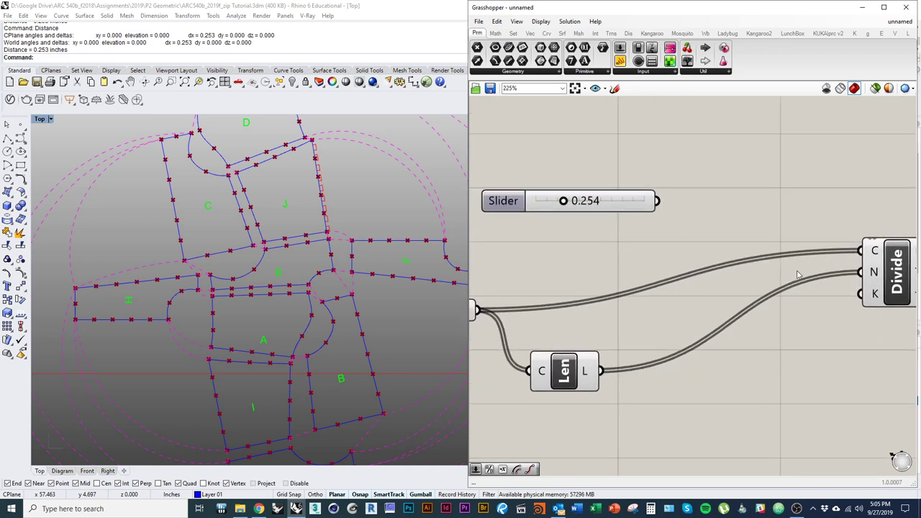
scroll(650, 256, "down", 2)
left_click_drag(659, 210, 599, 254)
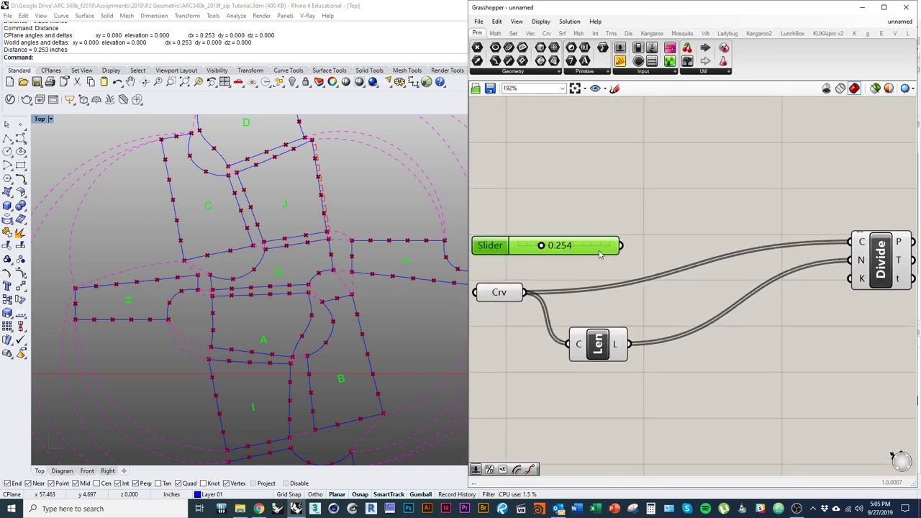
Add a Division component between the Length component and Divide Curve.
left_click(608, 349)
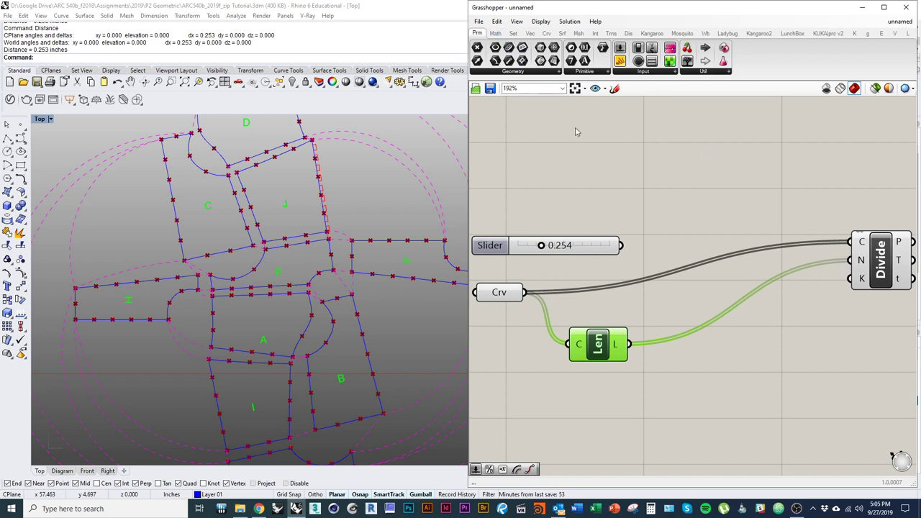
left_click(495, 34)
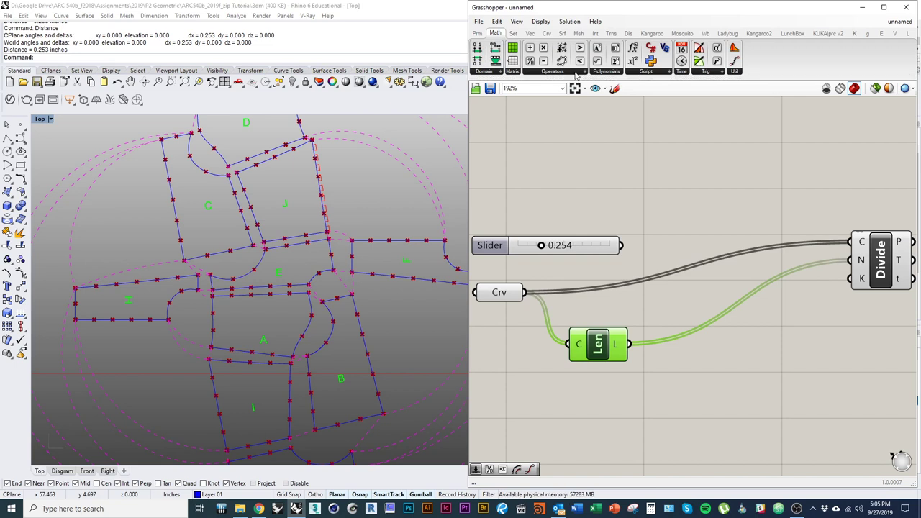
left_click(576, 74)
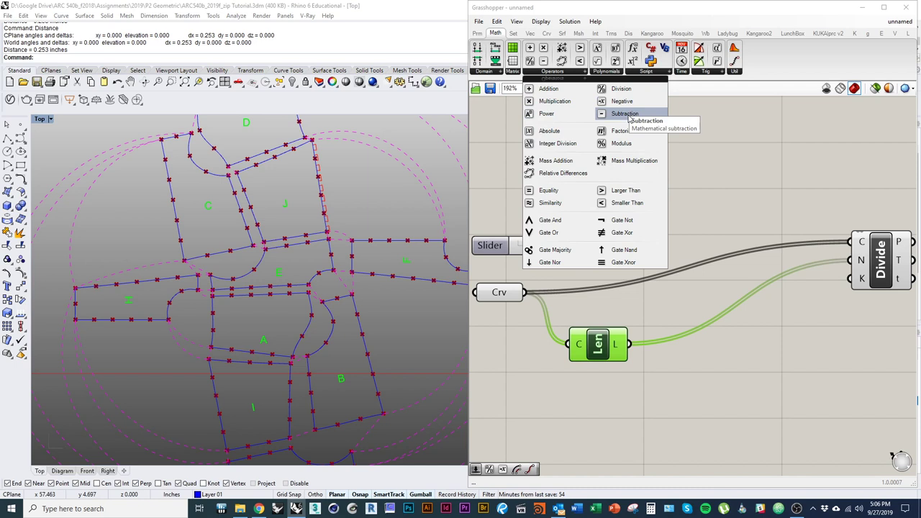
left_click_drag(621, 88, 750, 327)
left_click(769, 384)
Wire the Length output to Division's A input and the slider to B, and connect the result to Divide Curve's N input.
mouse_move(733, 322)
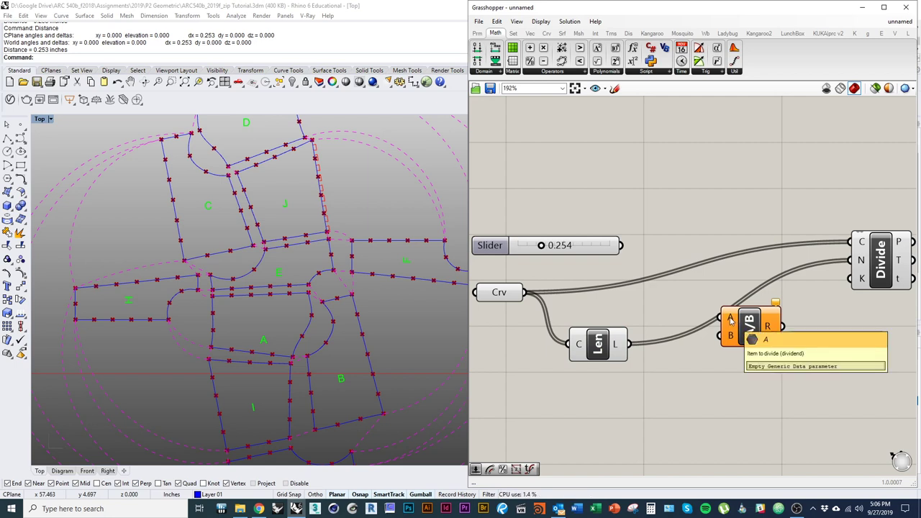
left_click_drag(730, 322, 629, 344)
mouse_move(729, 340)
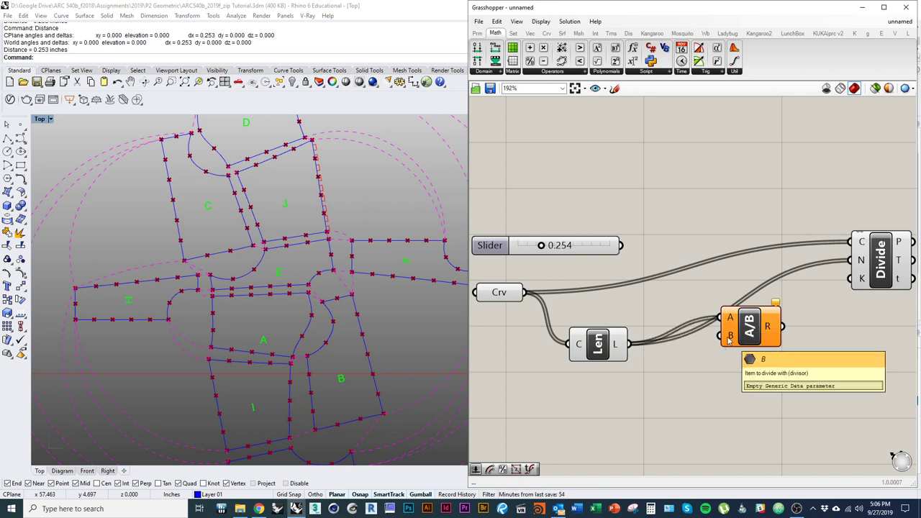
left_click_drag(729, 339, 620, 246)
left_click_drag(503, 250, 487, 258)
right_click_drag(671, 326, 614, 317)
left_click_drag(692, 331, 674, 330)
mouse_move(693, 320)
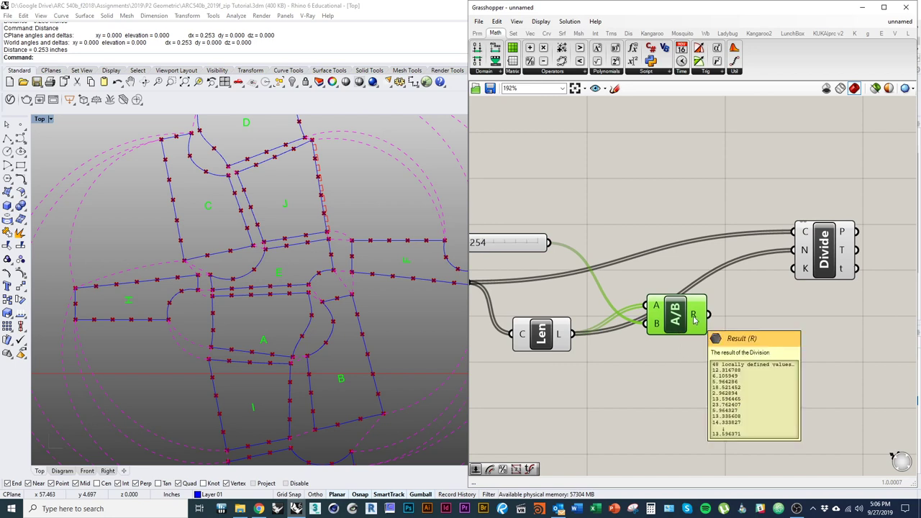
left_click_drag(709, 317, 797, 252)
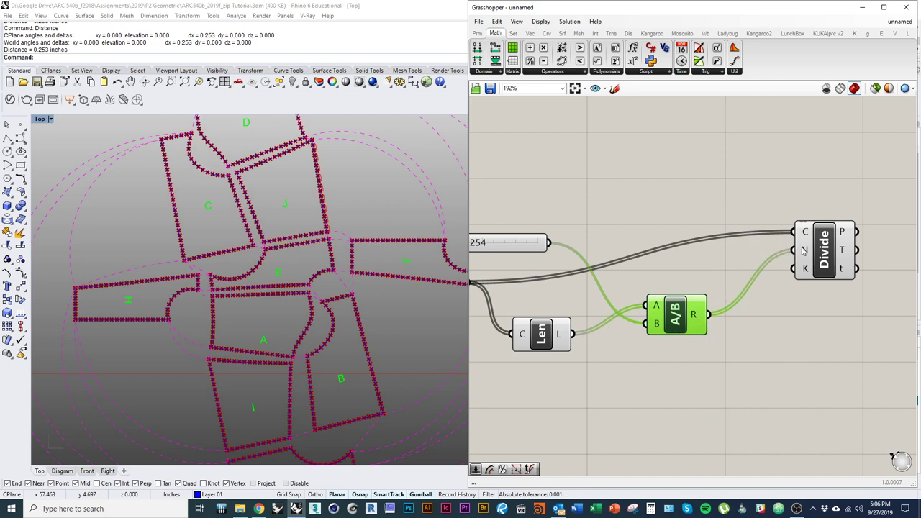
Measure the distance between two neighbouring division points on the upper edge of piece F in Rhino.
right_click_drag(424, 336, 327, 340)
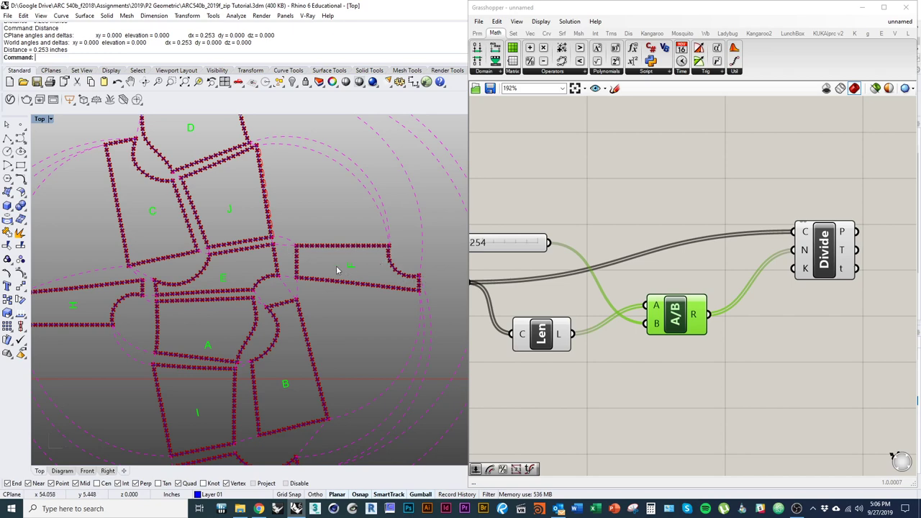
scroll(344, 269, "up", 5)
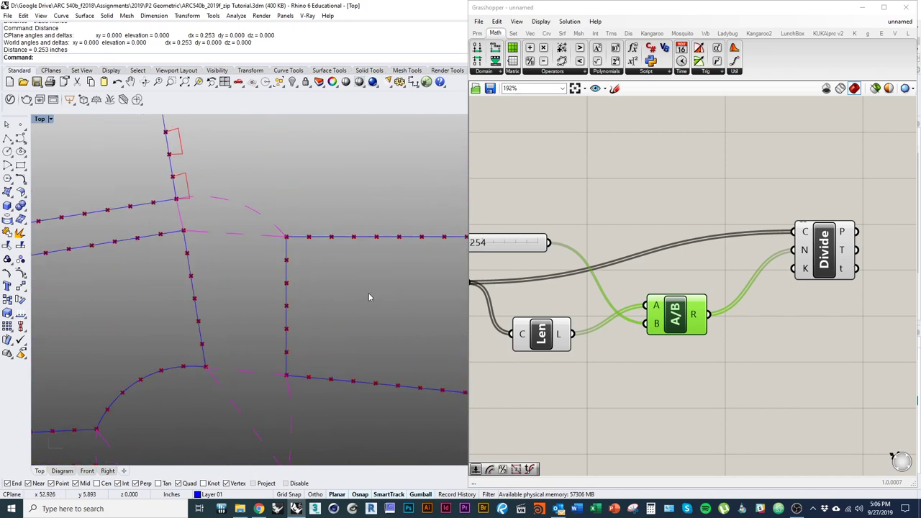
type("dist")
key("Return")
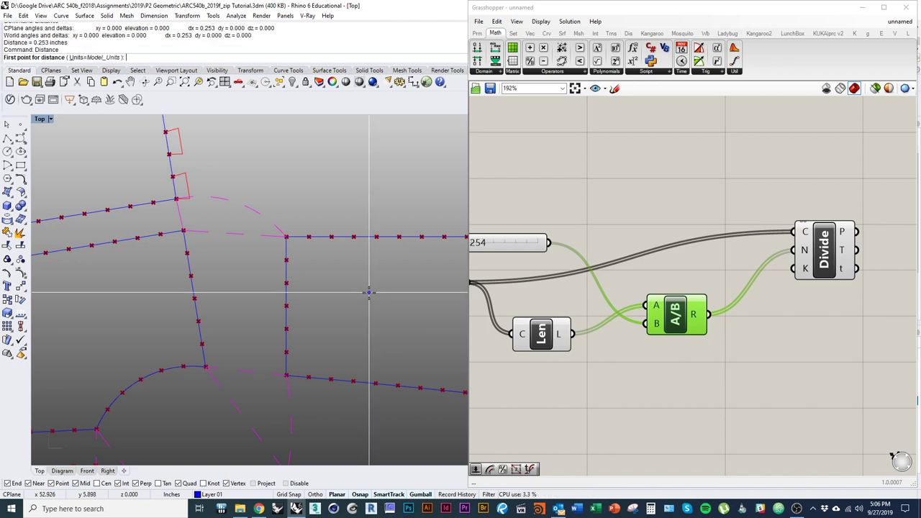
scroll(320, 303, "up", 8)
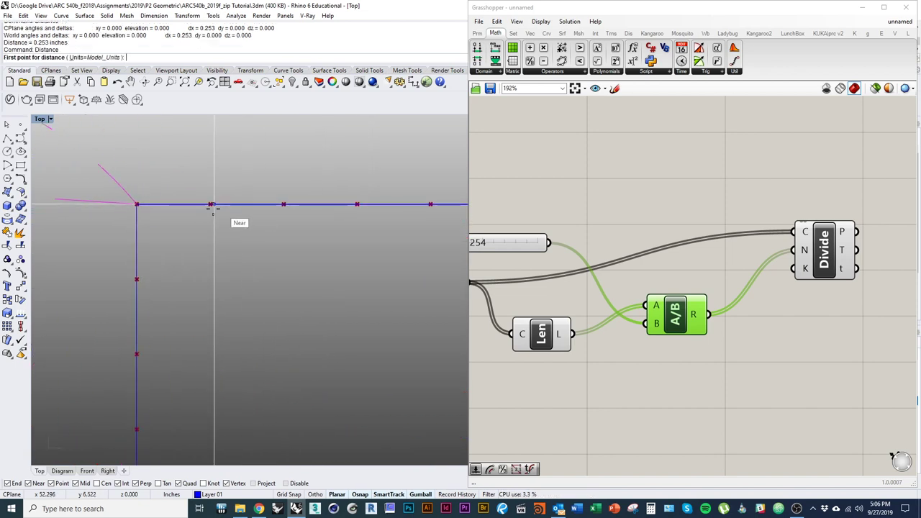
left_click(210, 205)
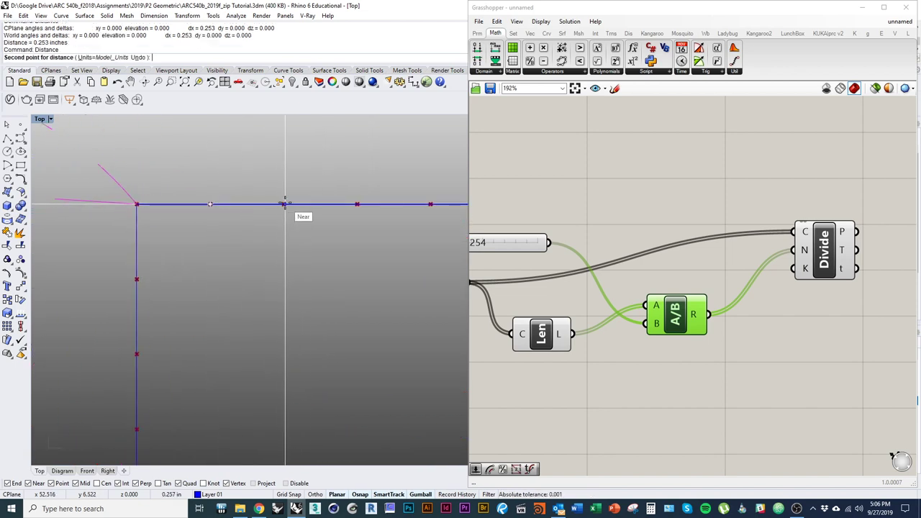
left_click(284, 204)
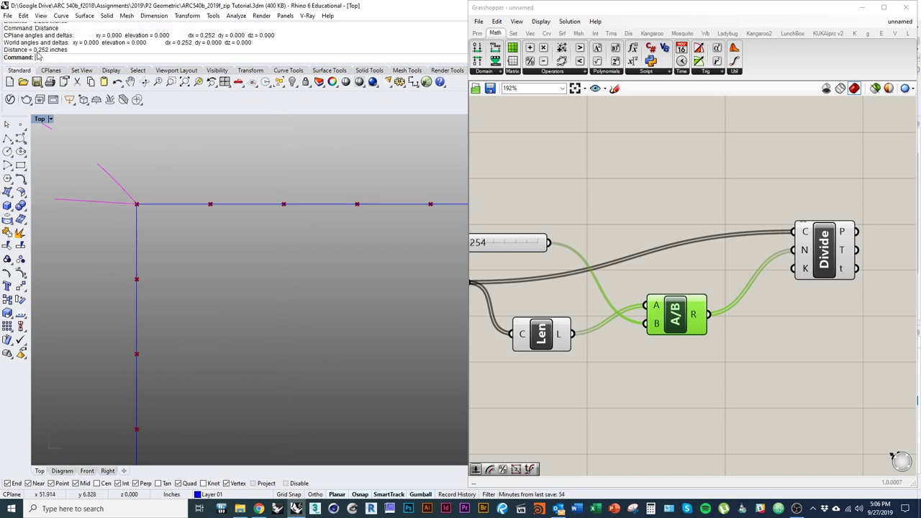
scroll(230, 201, "down", 4)
scroll(226, 220, "down", 3)
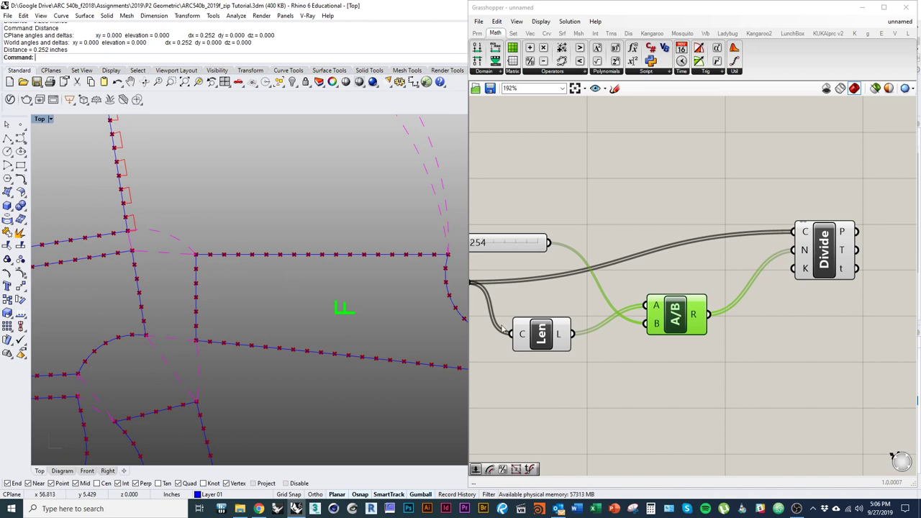
Move the Divide Curve component up and to the right, farther from the Division component.
right_click_drag(364, 361, 342, 330)
right_click_drag(696, 362, 586, 407)
left_click_drag(722, 303, 843, 193)
left_click(808, 251)
Examine the division points along the matching edges of pieces J and F in the Top viewport.
right_click_drag(386, 242, 375, 285)
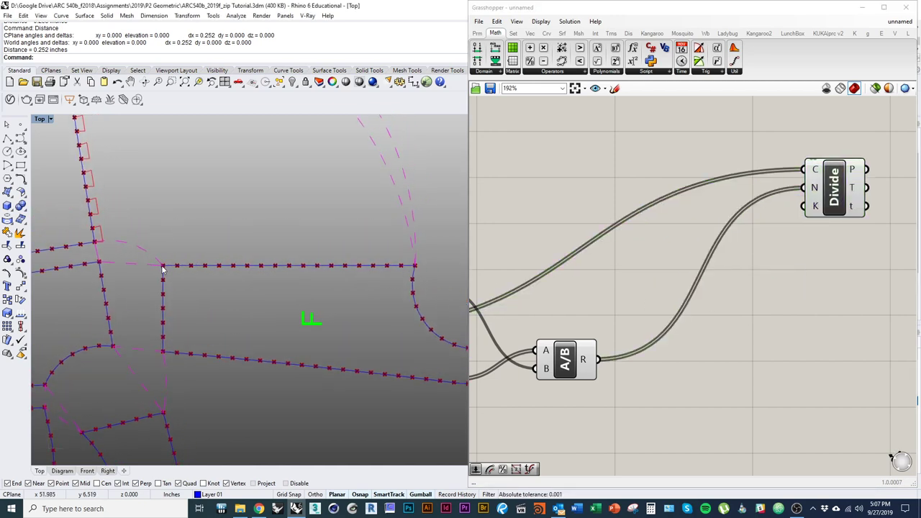
right_click_drag(374, 272, 375, 328)
right_click_drag(243, 294, 289, 365)
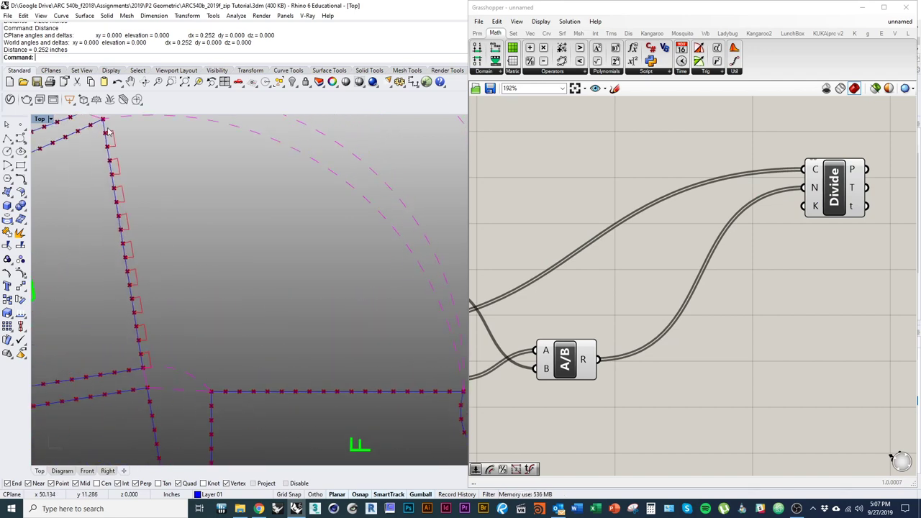
right_click_drag(157, 367, 161, 379)
right_click_drag(375, 422, 277, 391)
scroll(311, 384, "down", 2)
right_click_drag(232, 357, 279, 370)
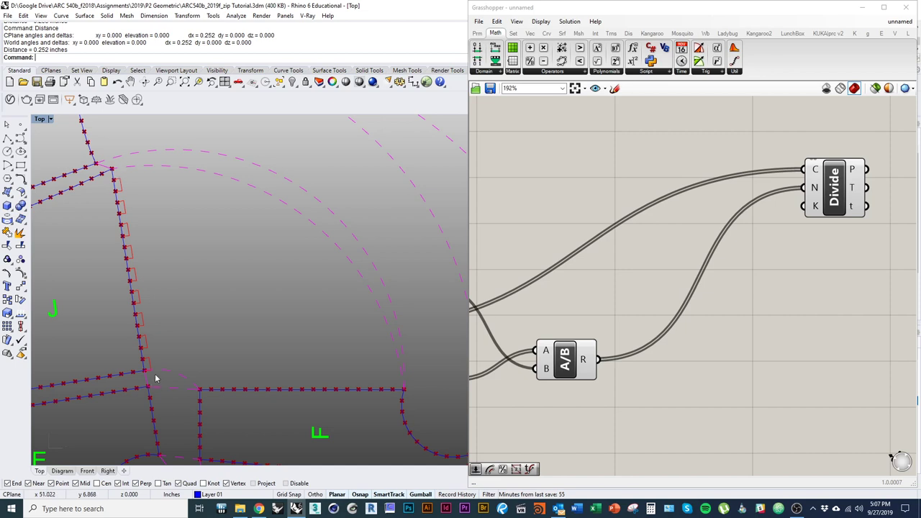
Shift the Division component slightly up and to the right on the canvas.
left_click_drag(576, 372, 590, 361)
right_click_drag(518, 411, 569, 405)
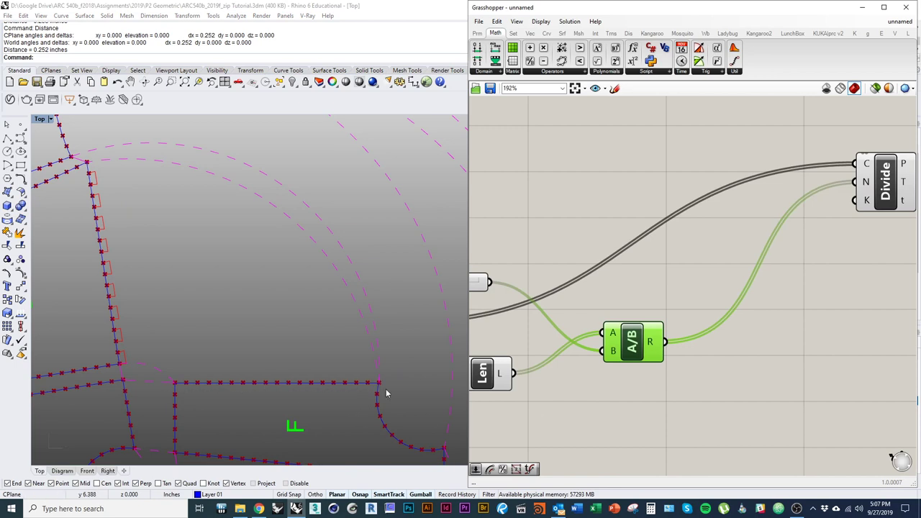
right_click_drag(590, 395, 571, 361)
Add a Panel, connect it to the Division result, and enlarge it to list more values.
left_click(477, 33)
left_click_drag(620, 61, 793, 353)
left_click_drag(712, 314, 647, 308)
right_click_drag(671, 348, 528, 272)
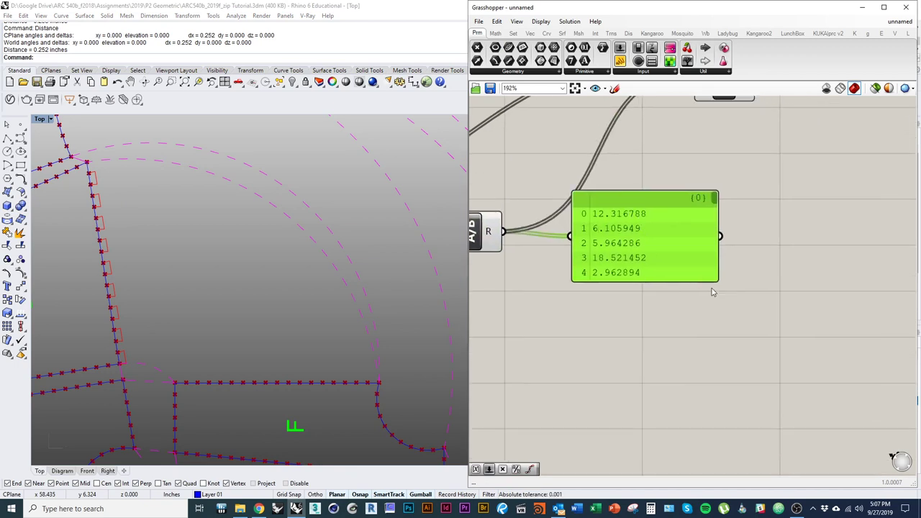
left_click_drag(717, 280, 762, 440)
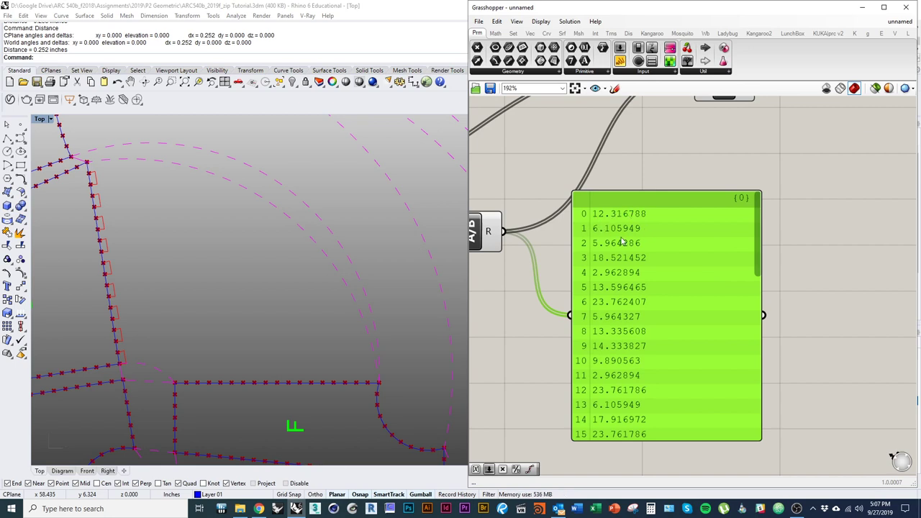
Review the listed division results feeding Divide Curve's count input and delete the Panel.
right_click_drag(644, 185, 629, 297)
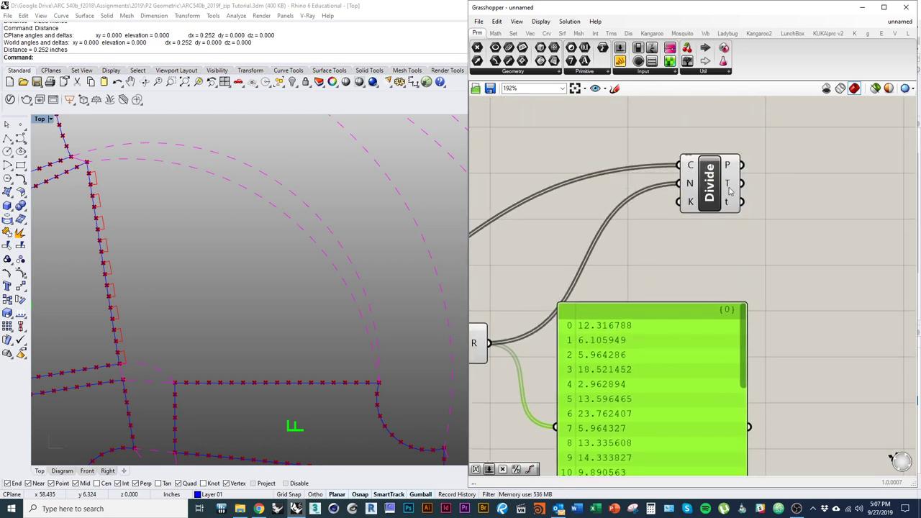
right_click_drag(673, 242, 695, 190)
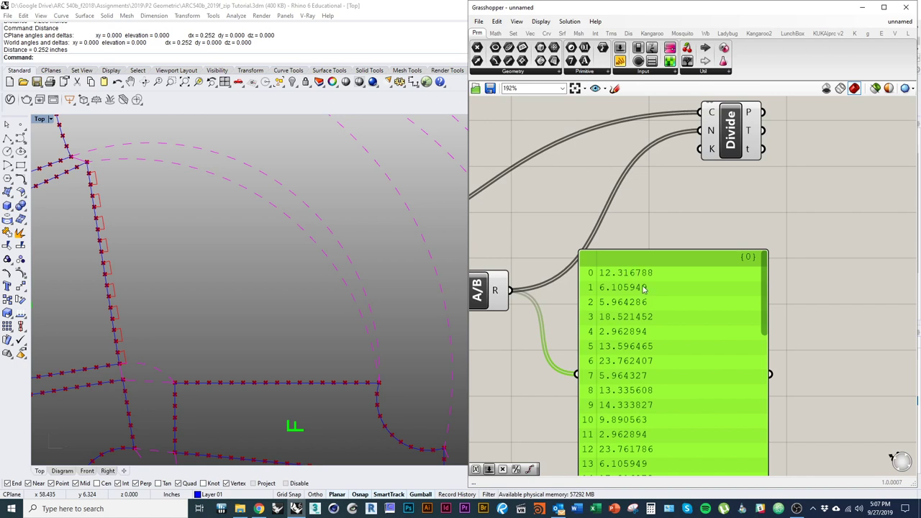
right_click_drag(626, 224, 680, 242)
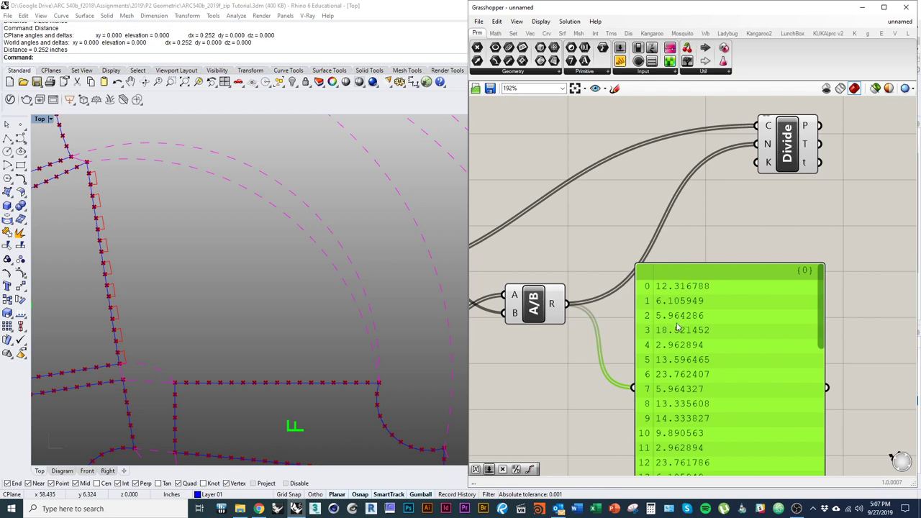
left_click(581, 368)
right_click_drag(580, 379, 620, 362)
left_click_drag(715, 300, 719, 291)
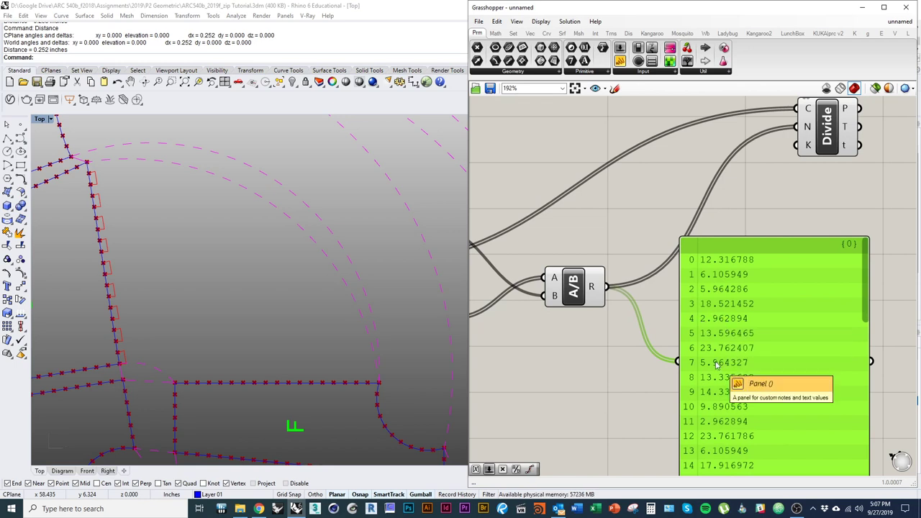
key("Delete")
Add a second Division component and connect the first Division's result to its A input.
right_click_drag(606, 347, 655, 351)
right_click_drag(248, 324, 248, 311)
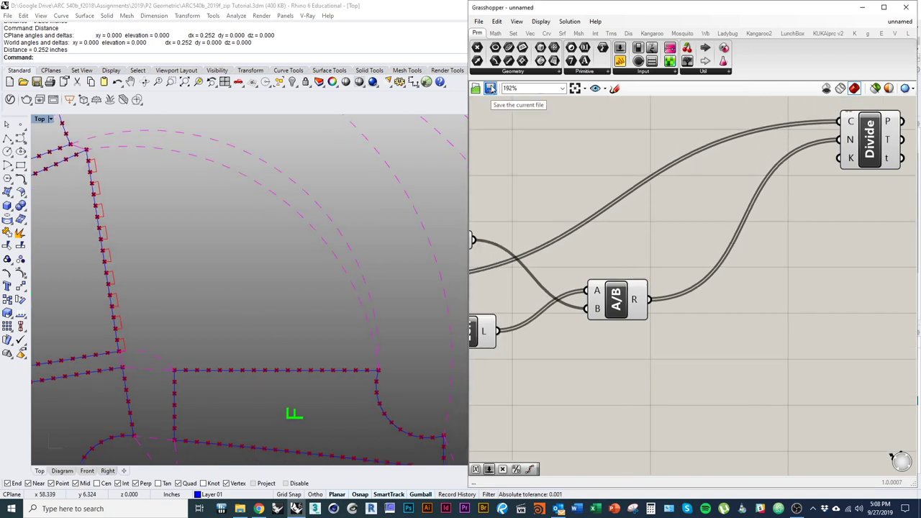
left_click(495, 33)
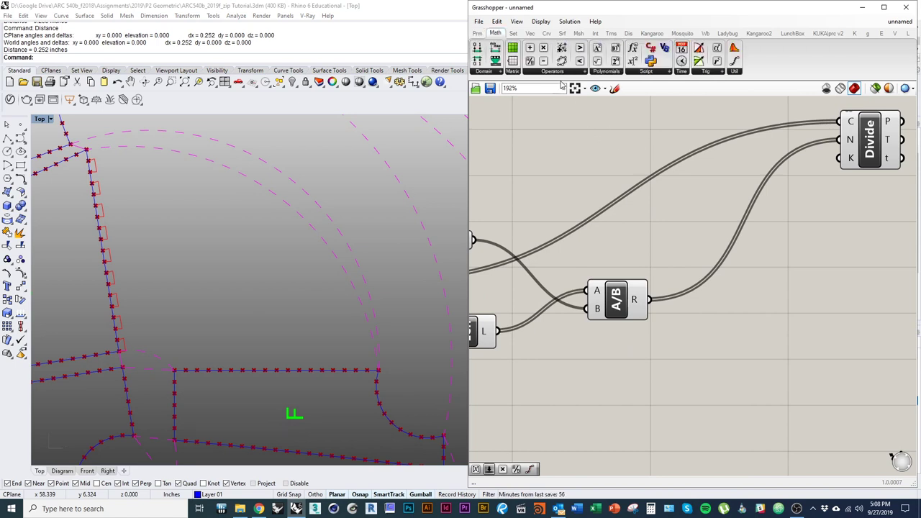
left_click_drag(538, 66, 656, 300)
right_click_drag(564, 166, 652, 155)
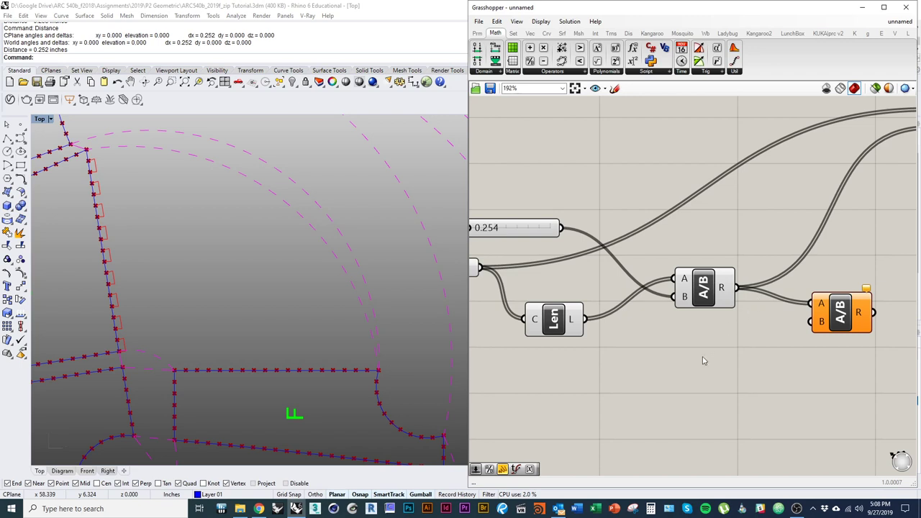
double_click(687, 381)
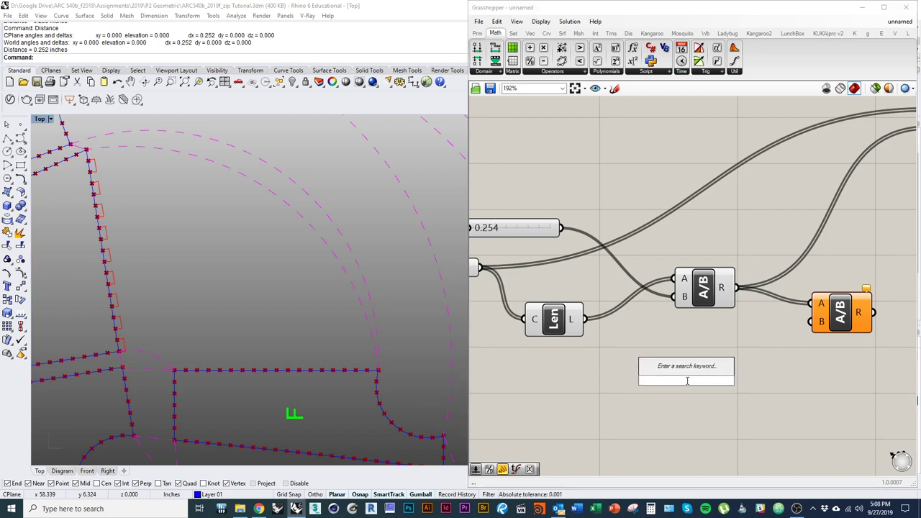
key("Escape")
double_click(608, 190)
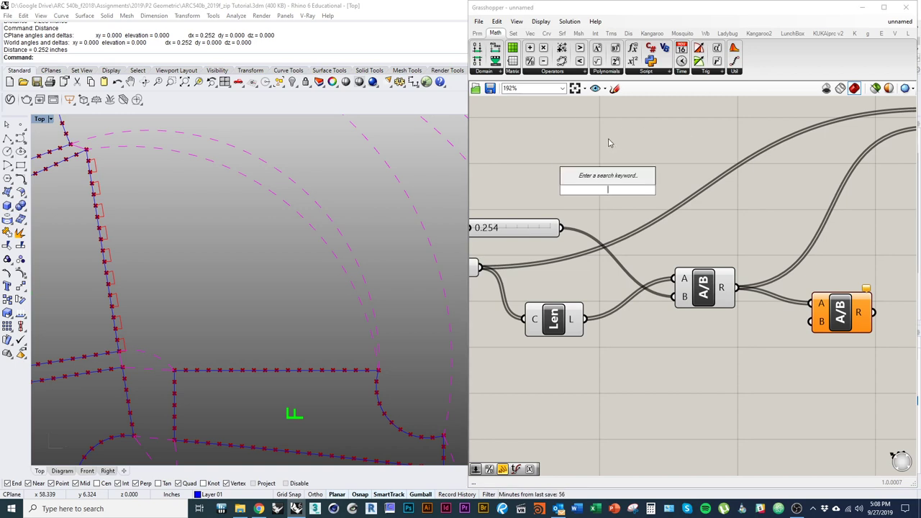
type("slider")
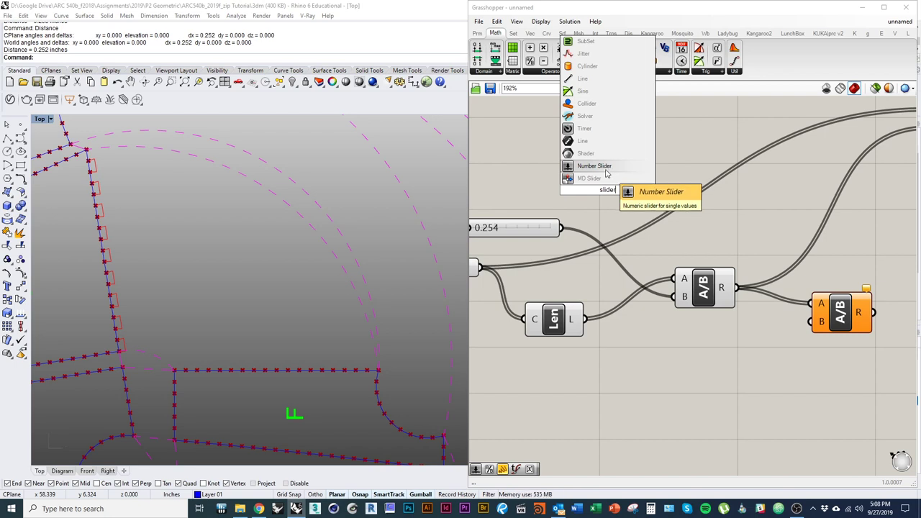
left_click(609, 173)
left_click_drag(567, 200, 641, 198)
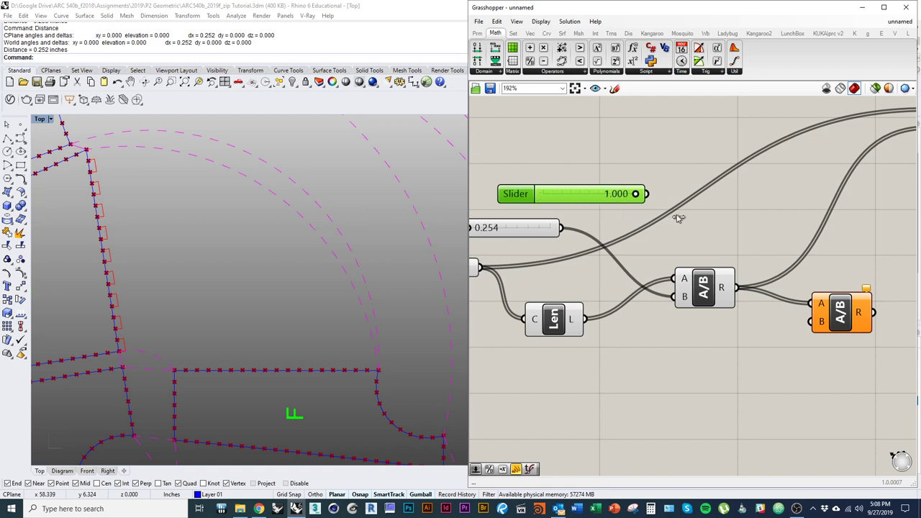
Add a number slider set to 2, connect it to the second Division's B input, and place it just below the first Division.
right_click_drag(705, 328, 623, 285)
double_click(624, 327)
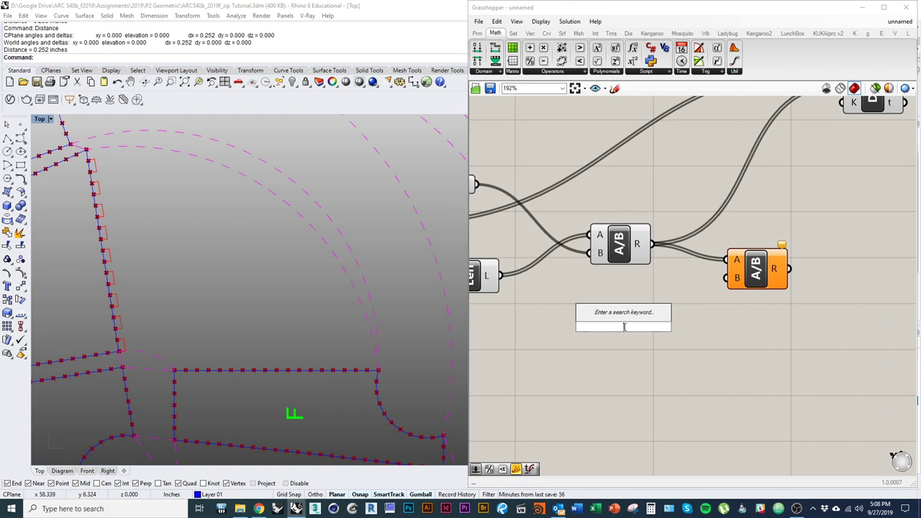
type("2")
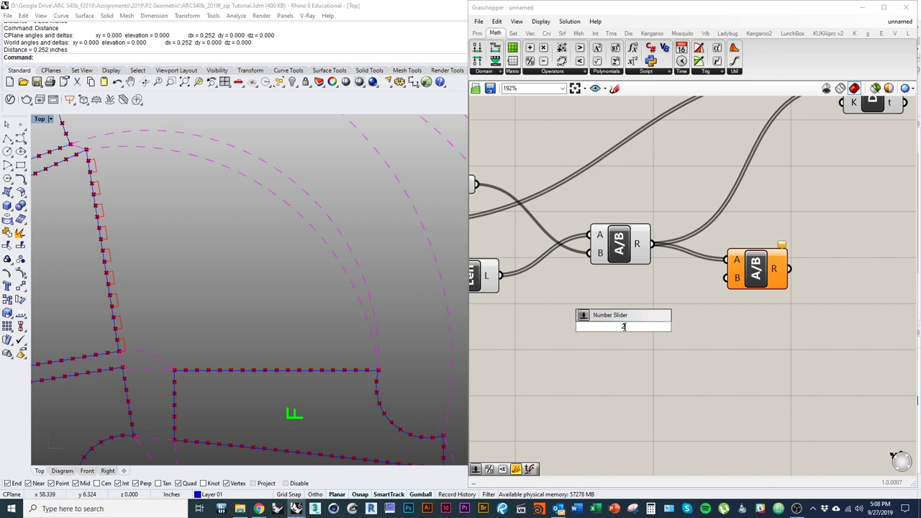
key("Return")
scroll(671, 355, "up", 1)
left_click_drag(672, 332, 644, 330)
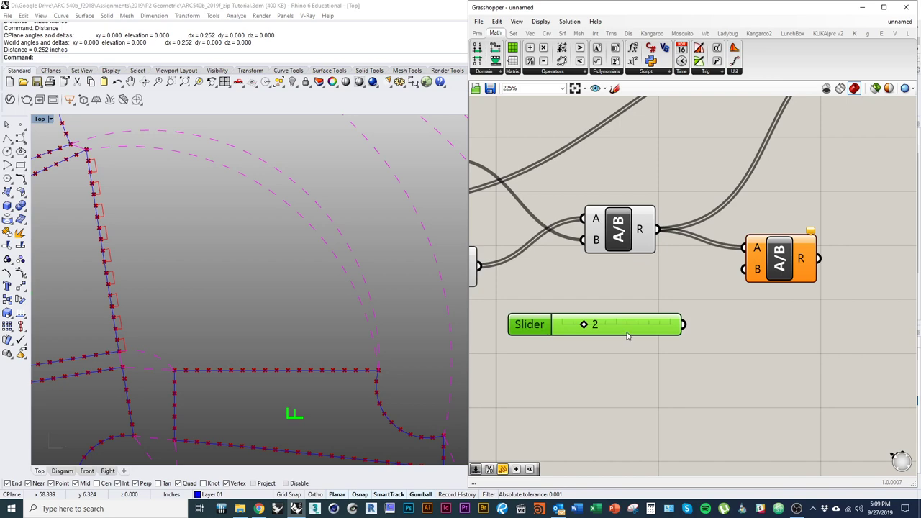
scroll(706, 354, "down", 3)
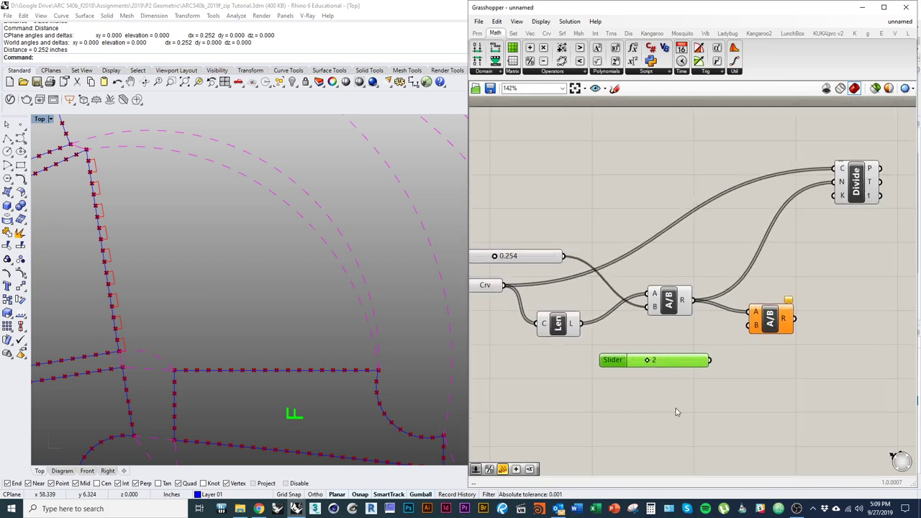
left_click_drag(710, 359, 754, 338)
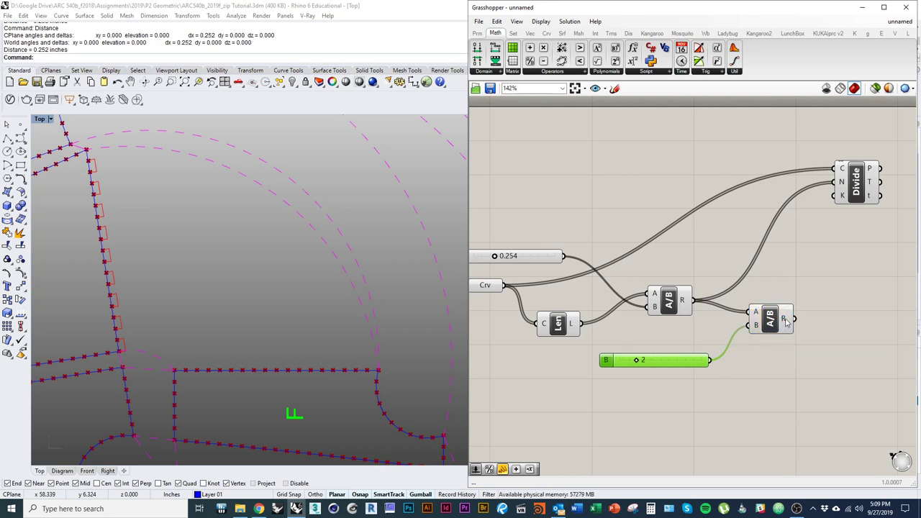
right_click_drag(787, 322, 695, 316)
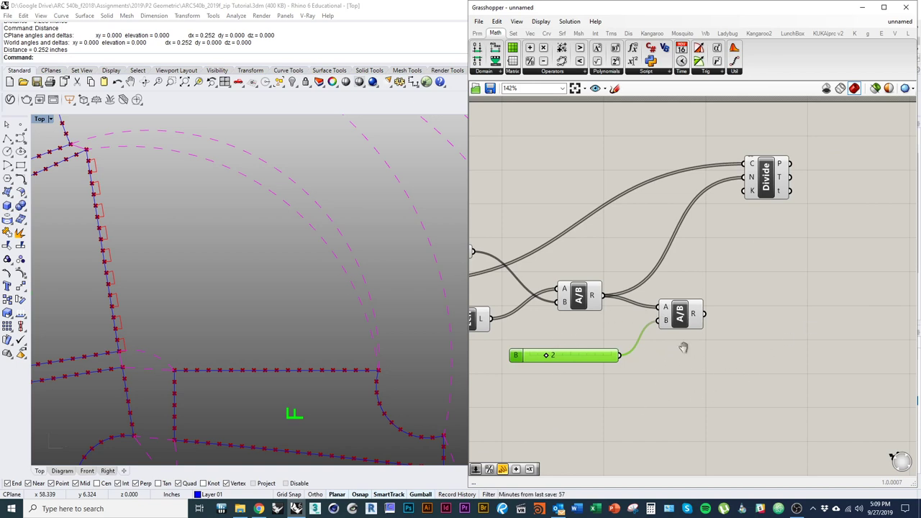
right_click_drag(686, 350, 656, 343)
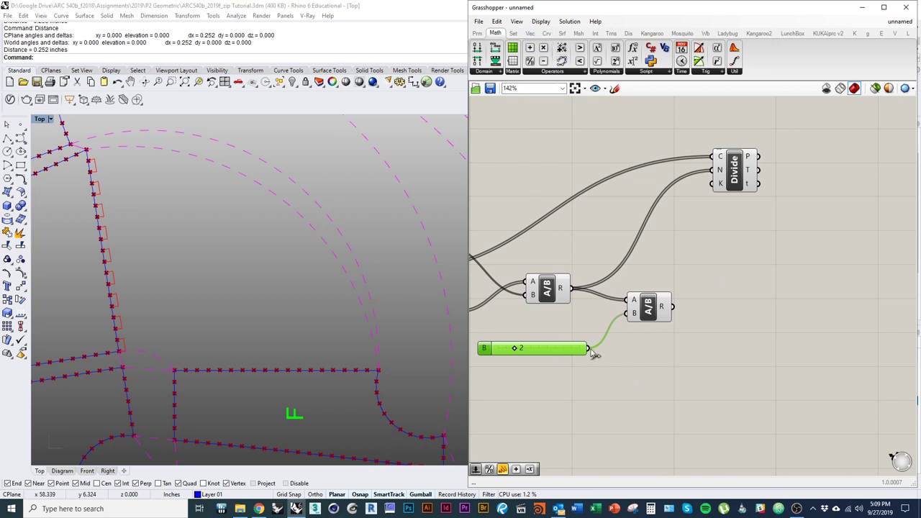
left_click_drag(559, 351, 568, 334)
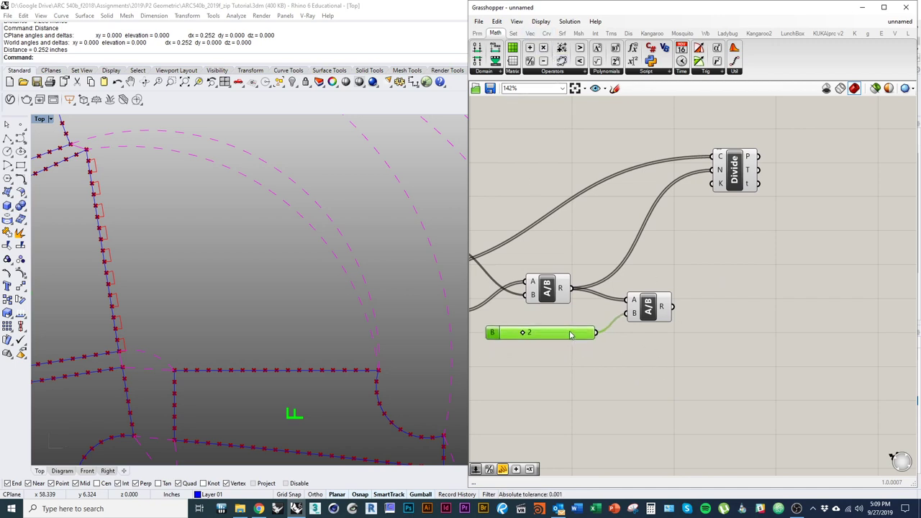
Add a Round component beside the second Division component.
left_click(568, 71)
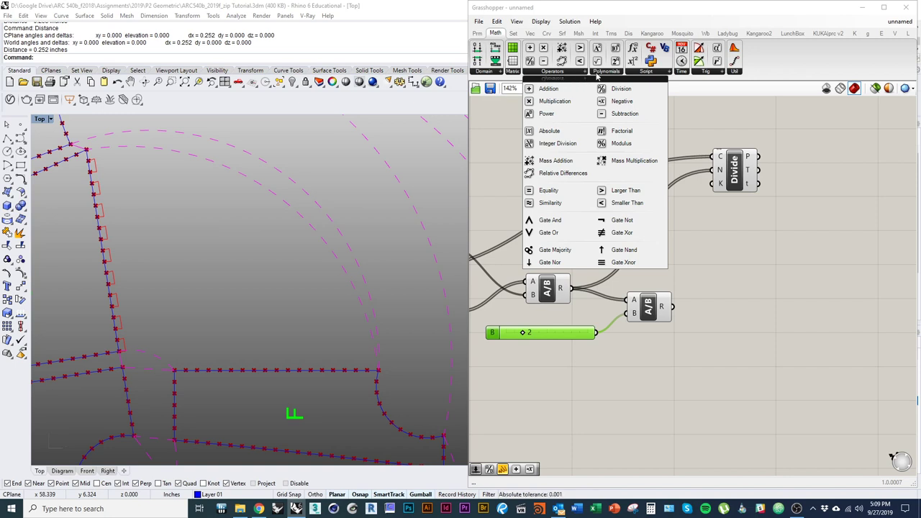
mouse_move(608, 72)
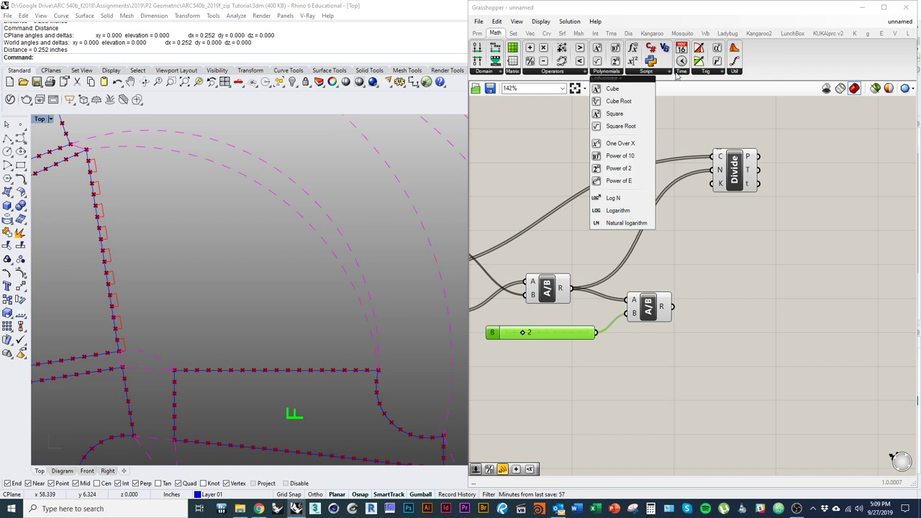
mouse_move(733, 74)
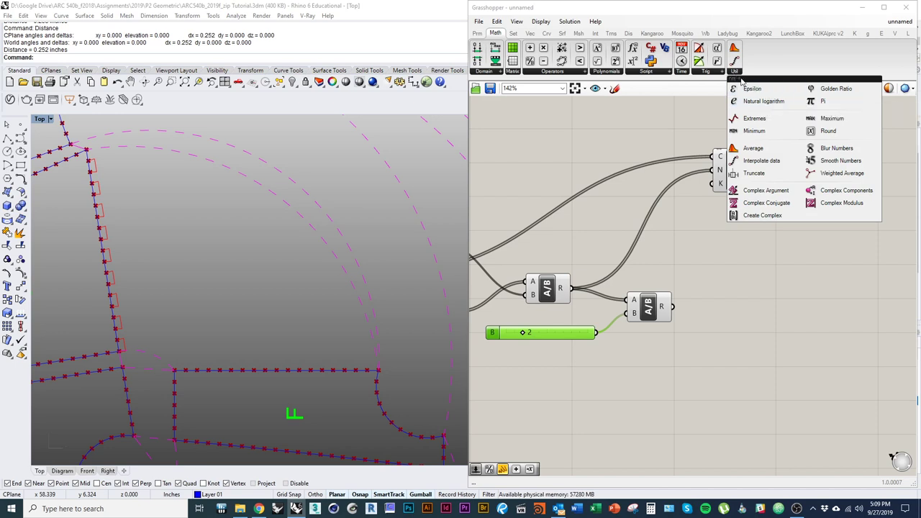
left_click(828, 131)
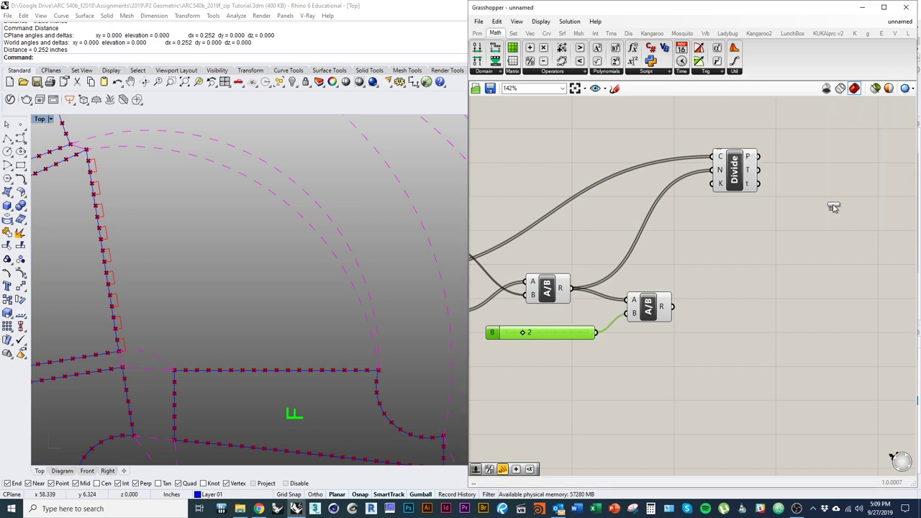
left_click(750, 329)
left_click_drag(752, 338, 721, 308)
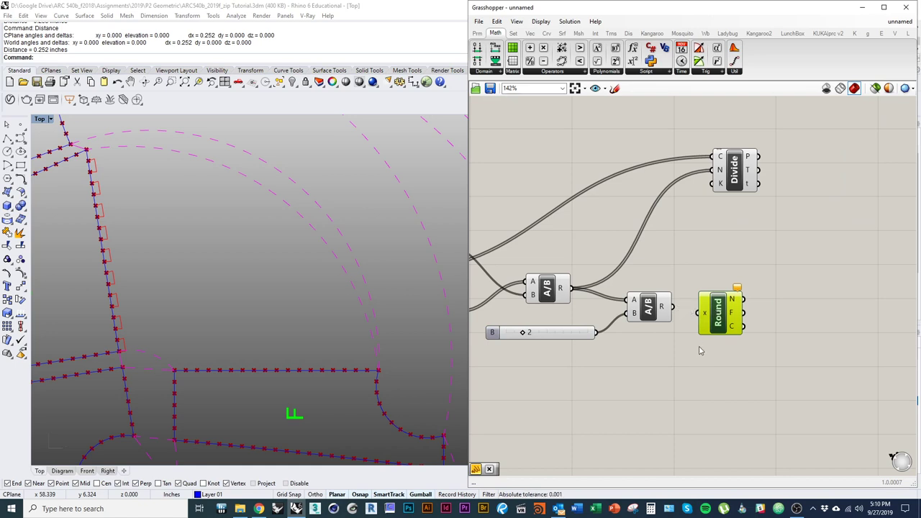
Add an enlarged Panel above Round and connect the second Division's result to it.
left_click(478, 33)
left_click_drag(620, 60, 805, 220)
left_click_drag(860, 253, 887, 310)
left_click_drag(818, 285, 803, 266)
left_click_drag(673, 307, 742, 231)
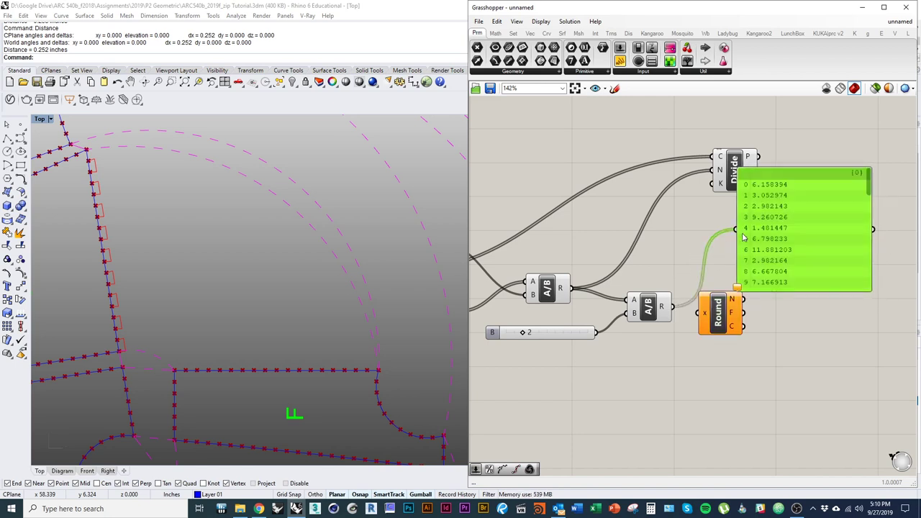
Connect the second Division's result to Round's x input and space the Panel and Round component apart.
right_click_drag(754, 296, 709, 286)
left_click_drag(682, 315, 626, 297)
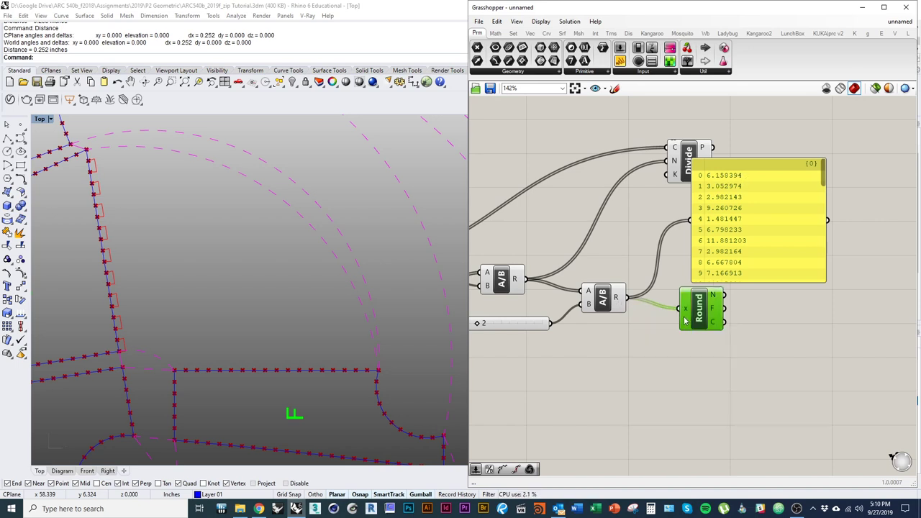
right_click_drag(733, 320, 674, 336)
left_click_drag(669, 289, 757, 292)
left_click_drag(639, 337, 612, 333)
Compare the Panel's decimal values with the rounded ones by connecting Round's Nearest output to the Panel instead.
scroll(630, 322, "up", 2)
mouse_move(634, 305)
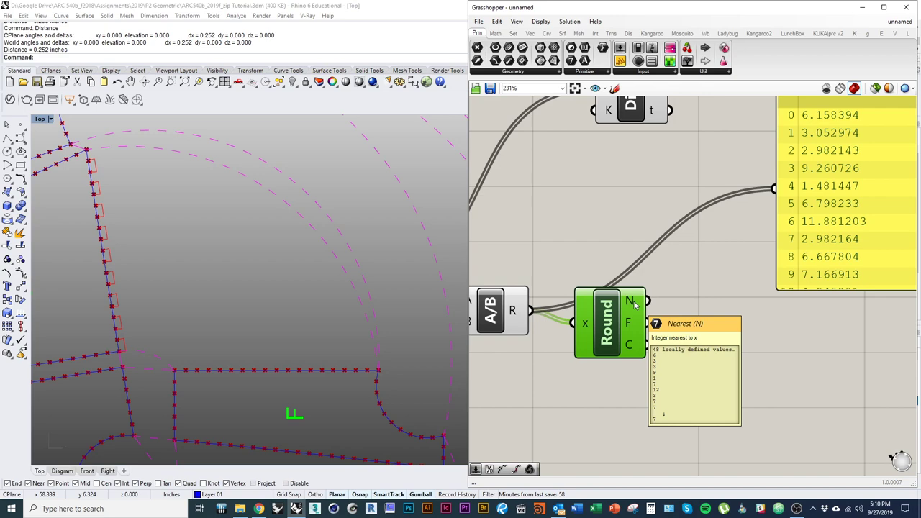
right_click_drag(634, 305, 660, 329)
left_click_drag(557, 337, 803, 214)
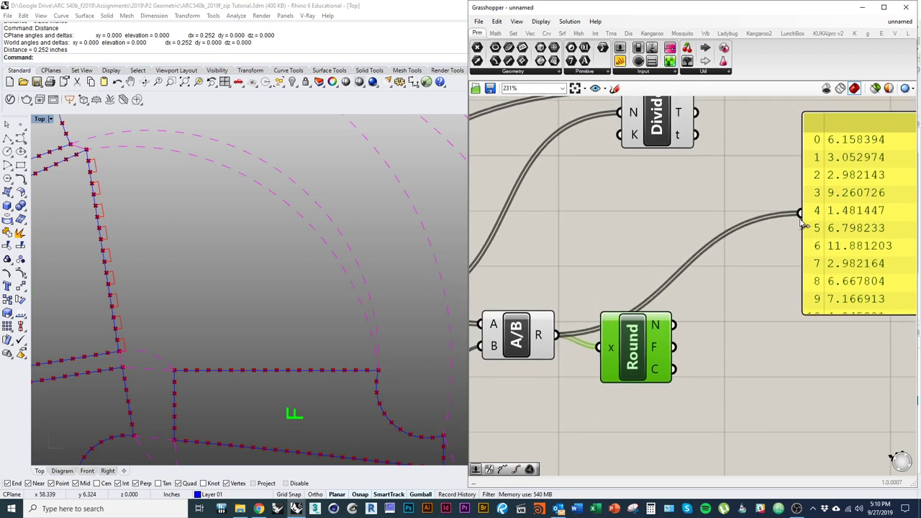
right_click_drag(805, 213, 695, 241)
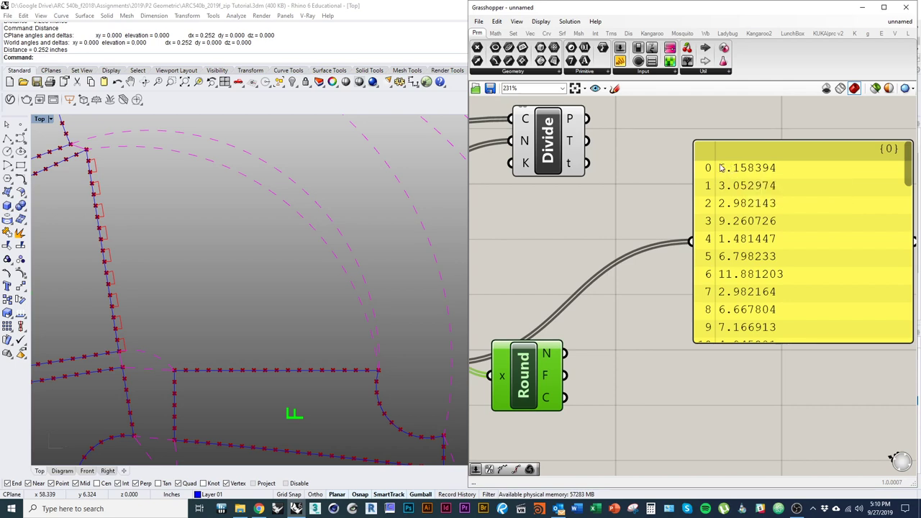
left_click_drag(565, 354, 691, 241)
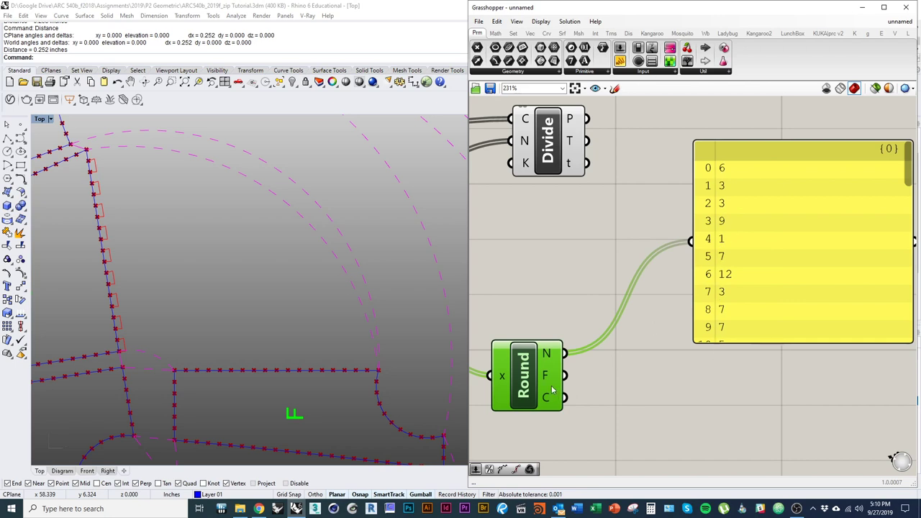
Nudge the Round component and delete the Panel listing its rounded values.
right_click_drag(552, 385, 568, 339)
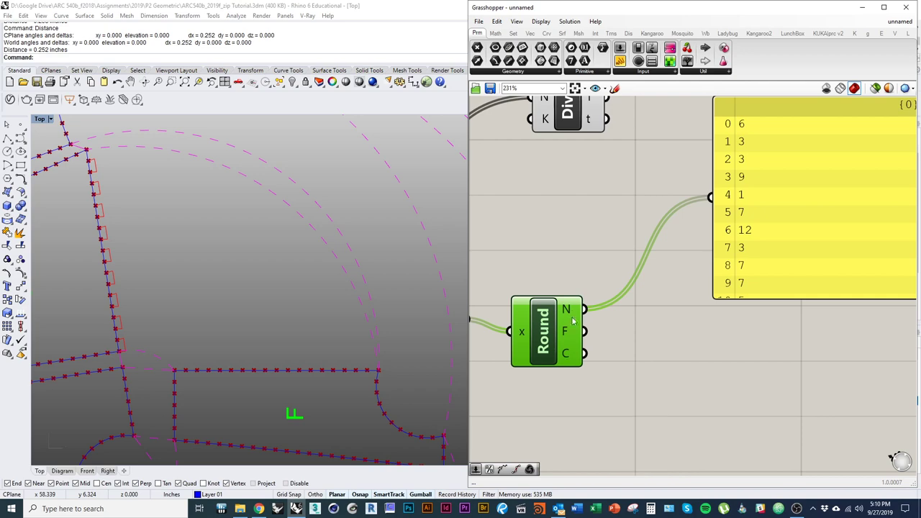
left_click_drag(556, 346, 554, 334)
right_click_drag(541, 328, 559, 334)
left_click(782, 258)
key("Delete")
scroll(647, 374, "down", 2)
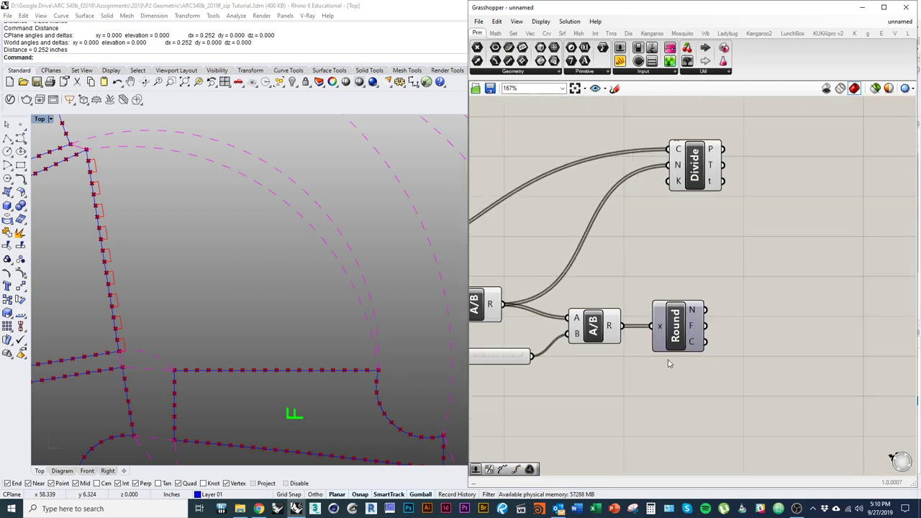
double_click(794, 335)
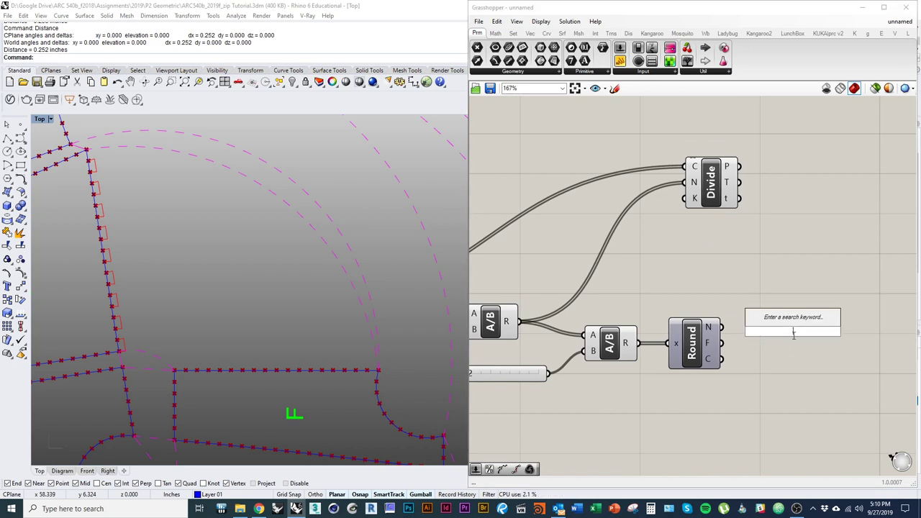
type("*")
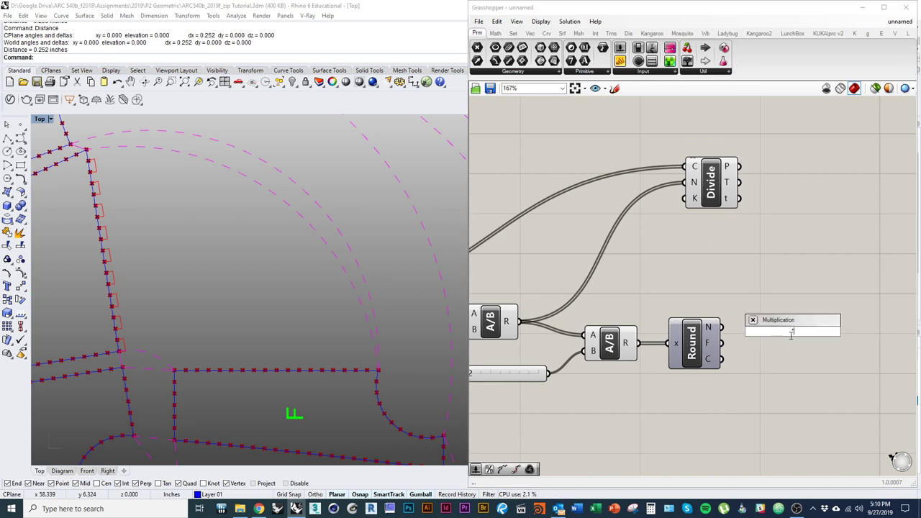
double_click(801, 359)
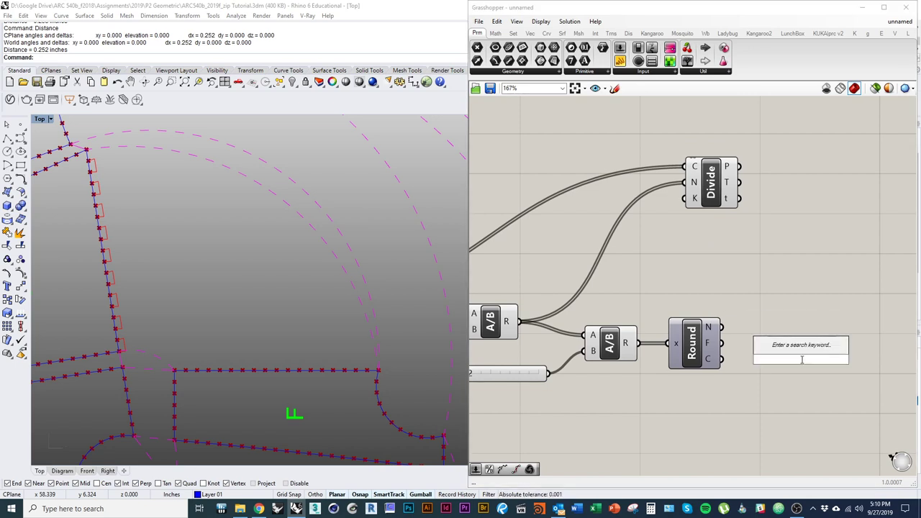
type("*")
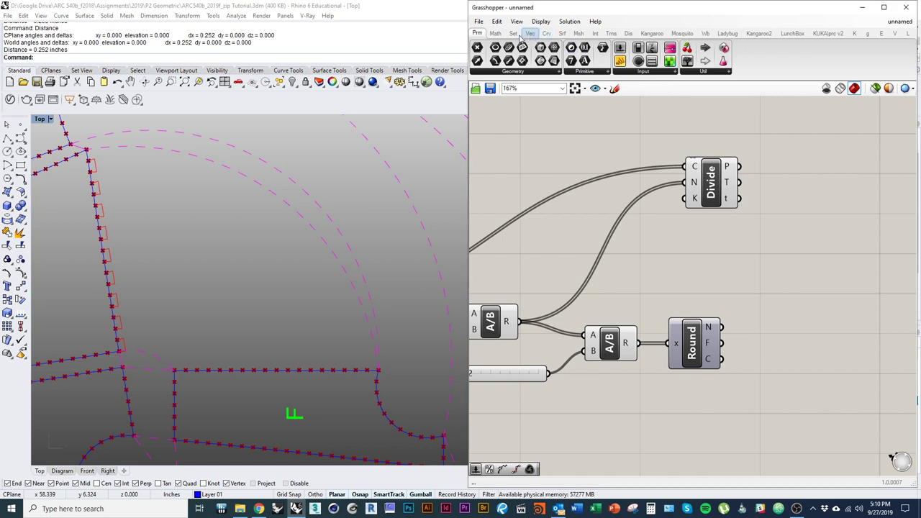
Add a Multiplication component, connecting Round's Nearest output to A and the slider set to 2 to B.
left_click(501, 33)
left_click(578, 73)
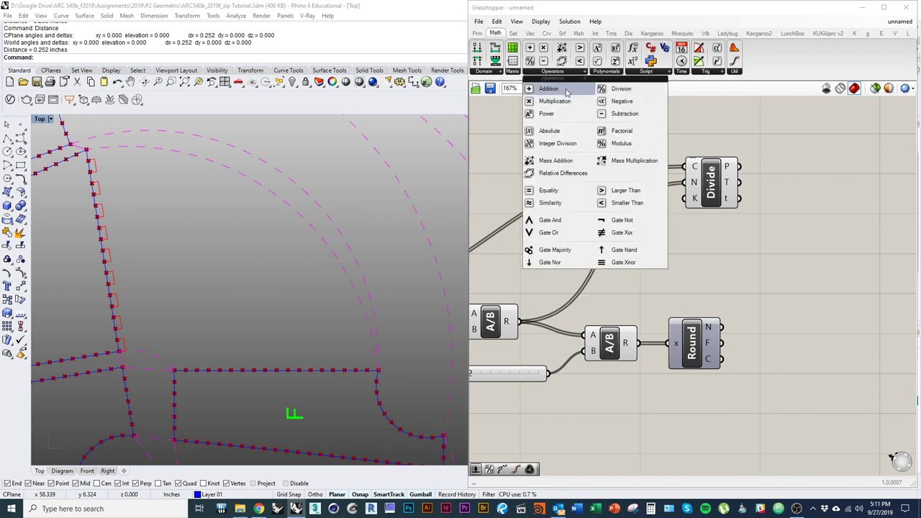
left_click_drag(564, 101, 708, 328)
right_click_drag(788, 356, 776, 336)
left_click_drag(822, 321, 826, 328)
right_click_drag(600, 367, 669, 356)
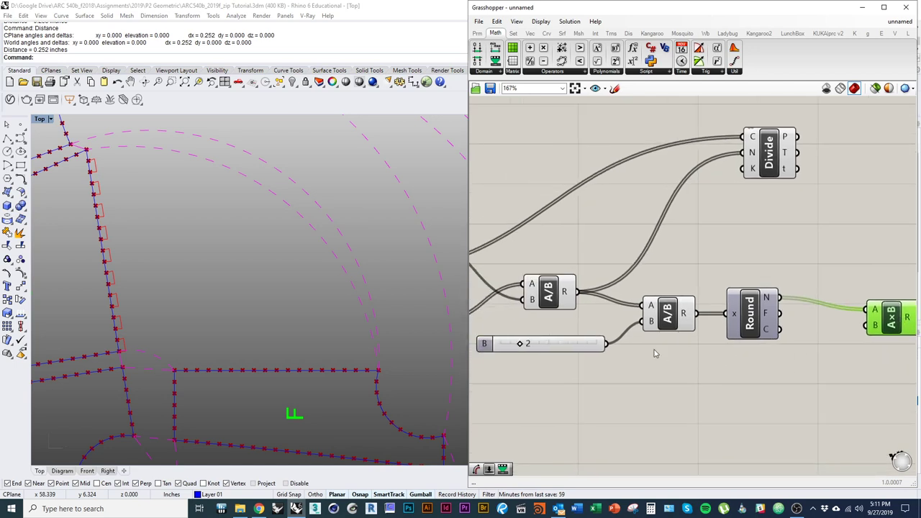
left_click_drag(607, 344, 866, 326)
right_click_drag(860, 345, 820, 351)
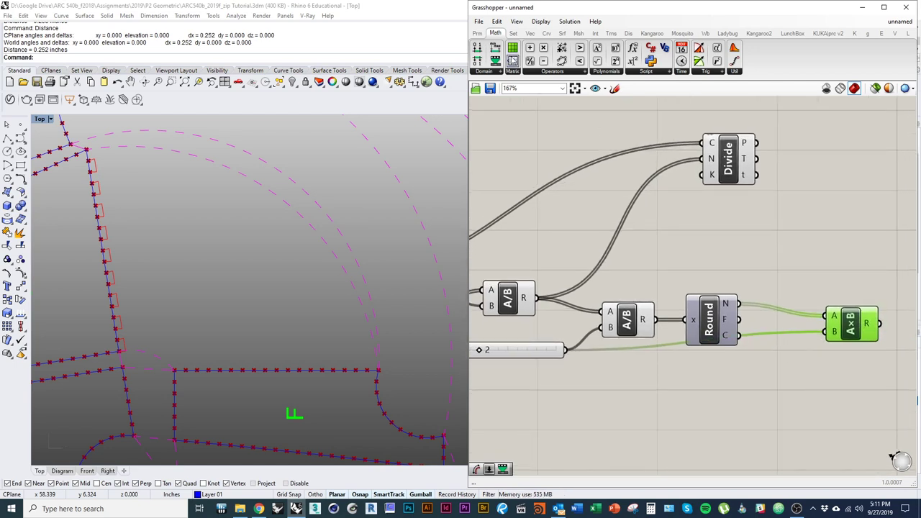
Add a Panel connected to the first Division's result, enlarge it and place it beside the Divide Curve component.
left_click(477, 33)
left_click_drag(621, 61, 839, 195)
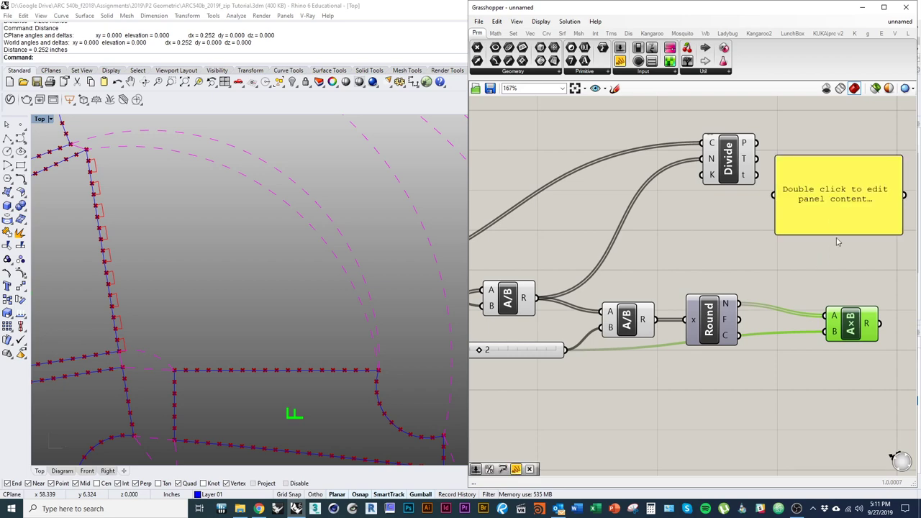
left_click_drag(837, 235, 835, 341)
left_click_drag(773, 248, 537, 297)
right_click_drag(761, 304, 580, 326)
left_click_drag(652, 292, 660, 246)
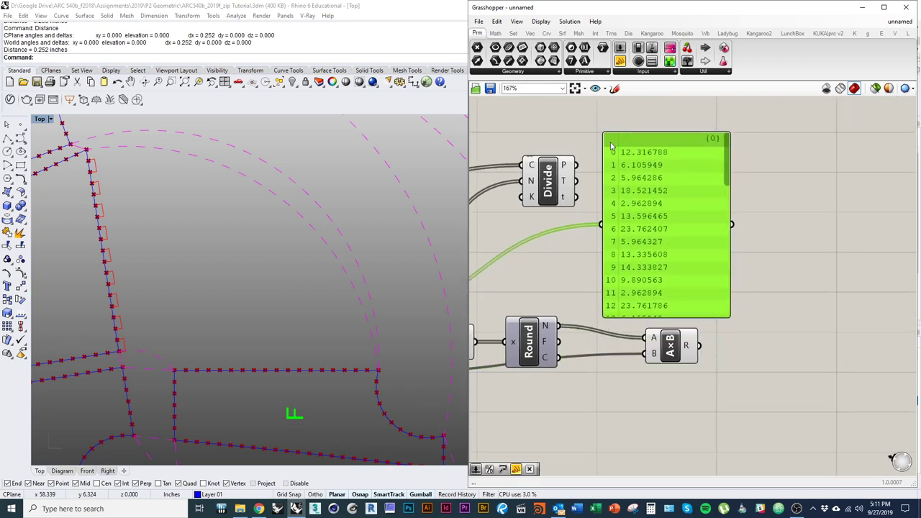
Duplicate the Panel and connect the Multiplication's result to the copy to compare the original and even counts.
right_click_drag(627, 154, 555, 150)
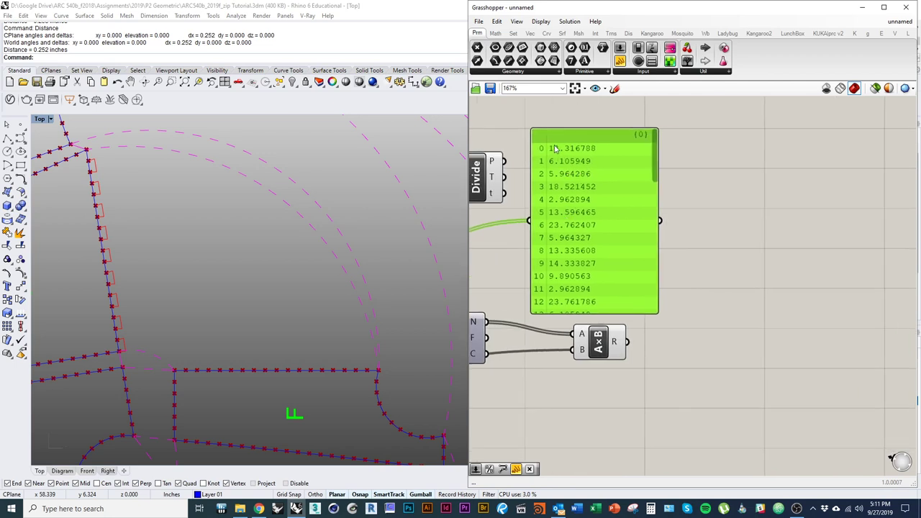
left_click_drag(564, 275, 749, 270, "alt")
left_click_drag(628, 341, 715, 219)
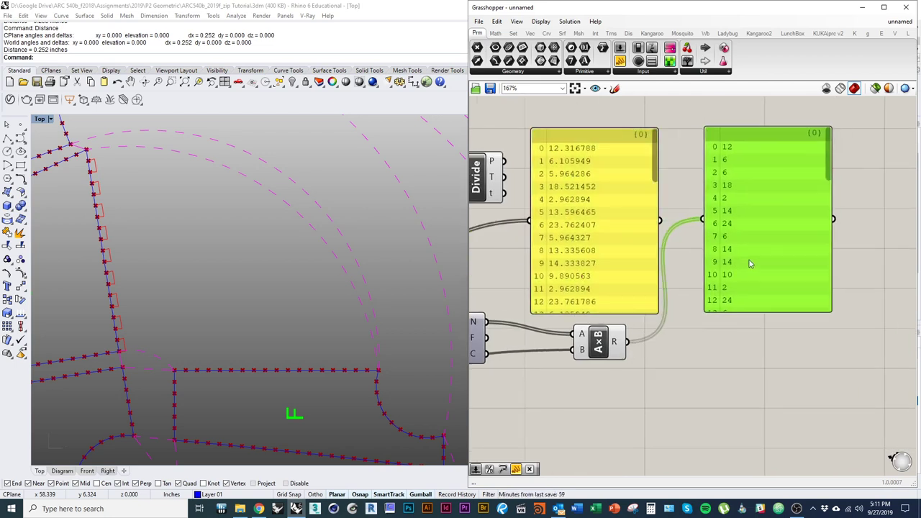
scroll(588, 164, "up", 2)
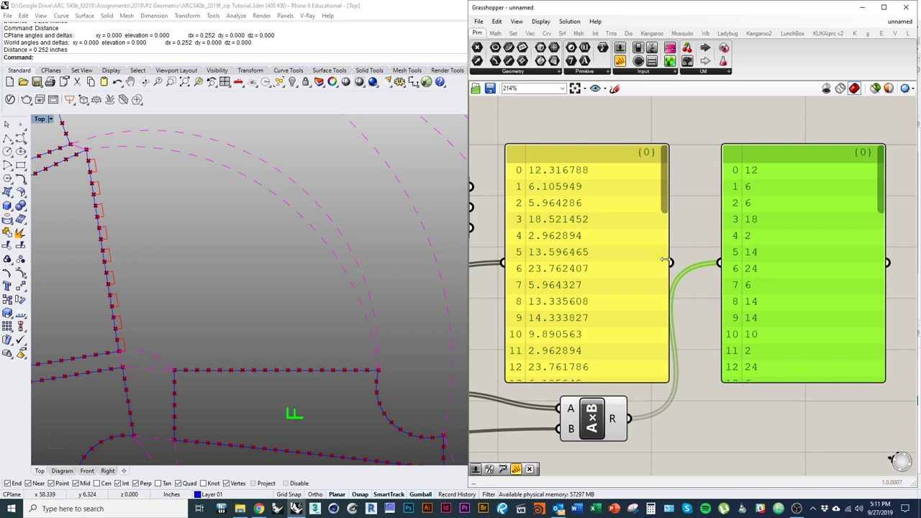
right_click_drag(555, 235, 590, 232)
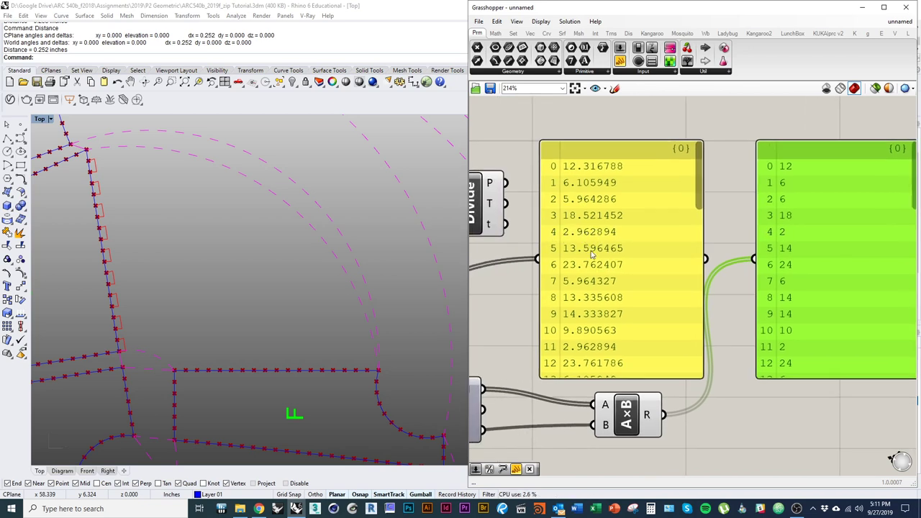
left_click(629, 271)
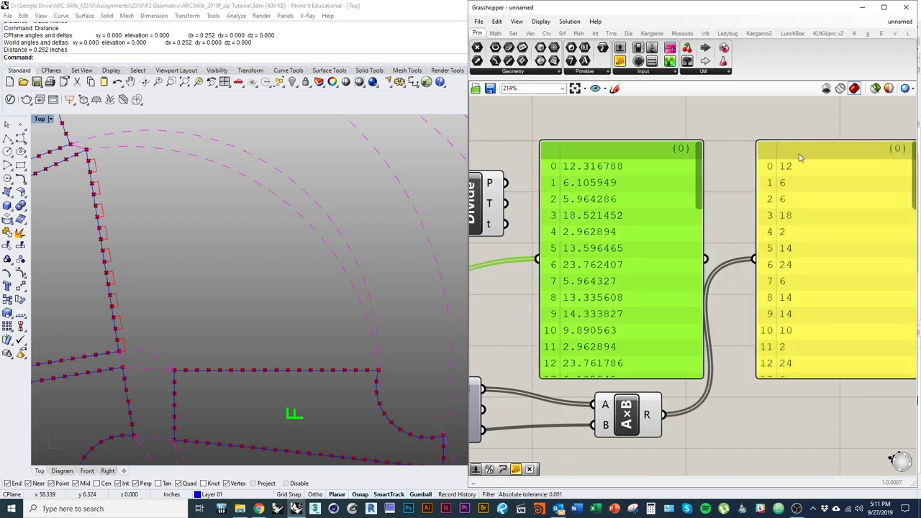
Delete both comparison Panels.
key("Delete")
left_click(793, 358)
key("Delete")
Move the Divide Curve component past the Multiplication and connect the Multiplication's result to its N input.
right_click_drag(517, 313, 633, 303)
scroll(633, 302, "down", 2)
scroll(634, 303, "down", 1)
left_click_drag(607, 247, 811, 263)
right_click_drag(646, 332, 612, 308)
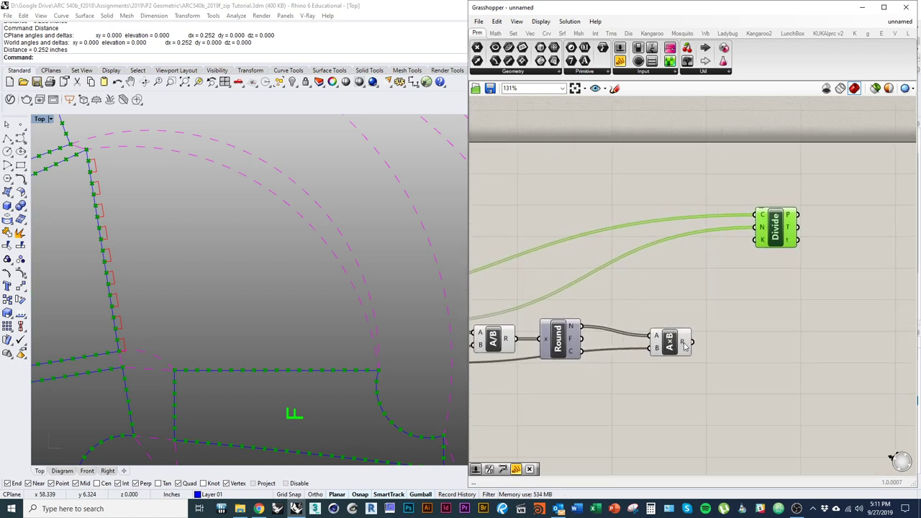
right_click_drag(311, 266, 323, 254)
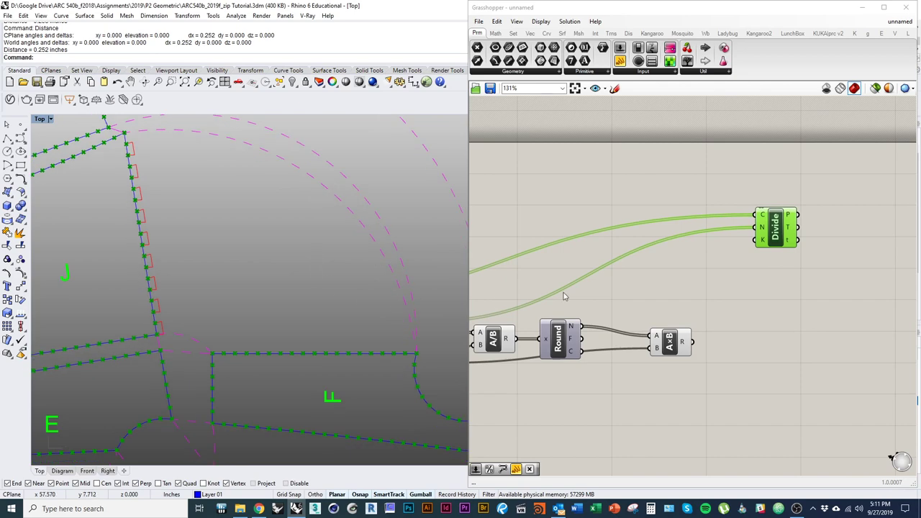
left_click_drag(759, 228, 693, 342)
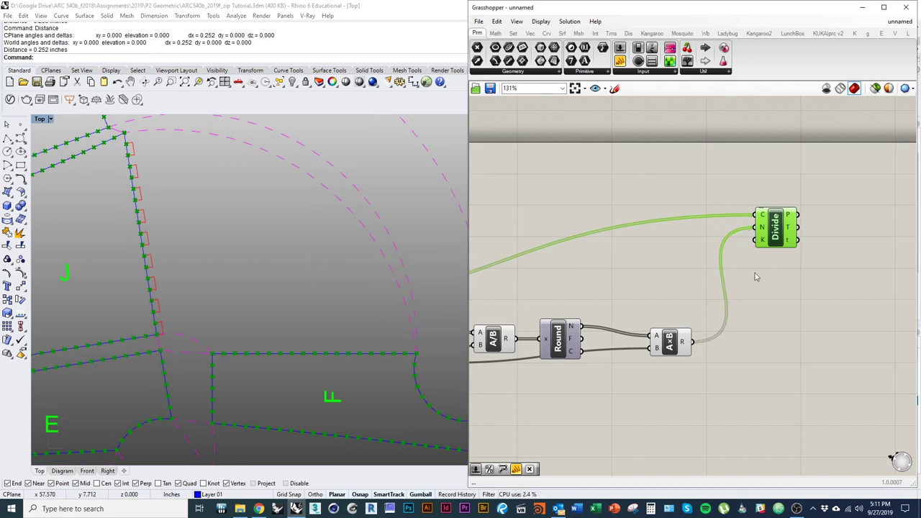
Examine the updated division points along the edges of pieces E, F and J.
right_click_drag(298, 319, 205, 231)
scroll(205, 231, "down", 3)
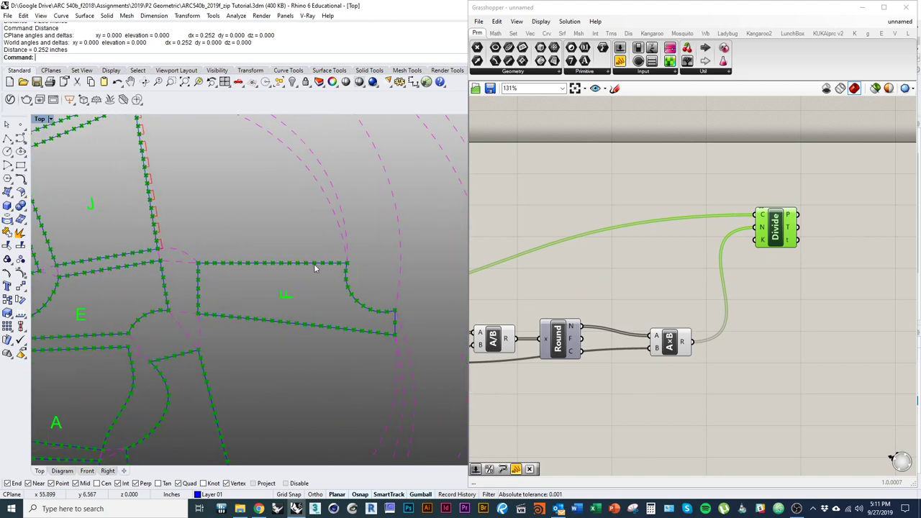
right_click_drag(262, 266, 349, 278)
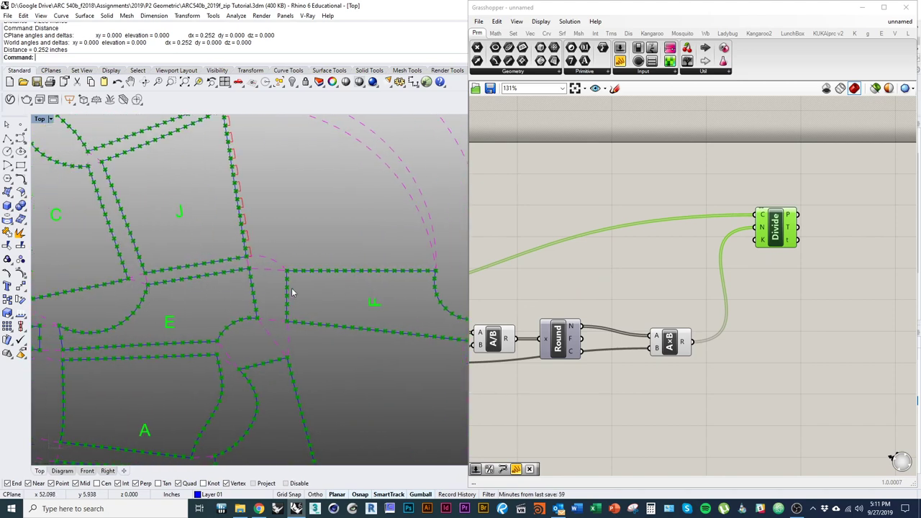
left_click(644, 310)
right_click_drag(279, 303, 310, 375)
scroll(274, 203, "up", 3)
right_click_drag(267, 215, 265, 197)
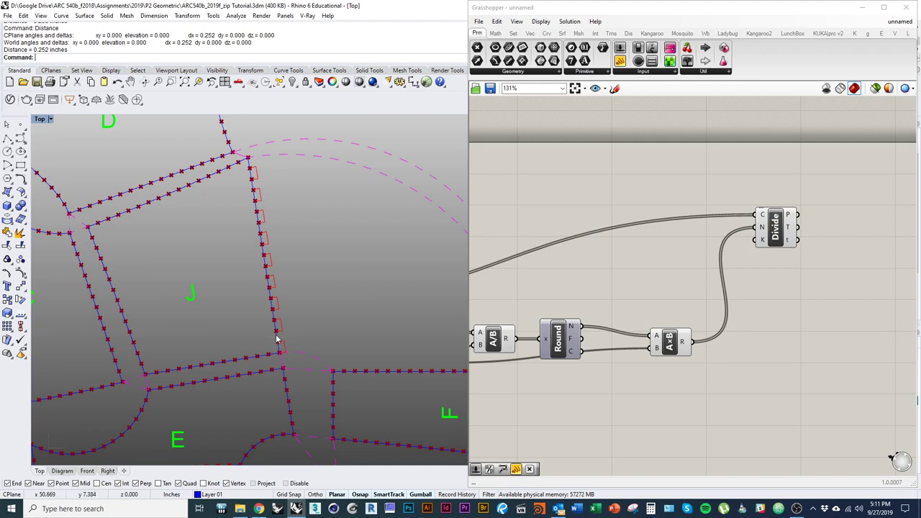
scroll(273, 346, "down", 4)
right_click_drag(266, 347, 318, 311)
Review the component chain from the Curve parameter onward and reposition the Divide Curve component beyond the Multiplication.
right_click_drag(507, 371, 625, 353)
scroll(581, 361, "down", 2)
left_click_drag(826, 252, 841, 272)
right_click_drag(716, 301, 776, 274)
right_click_drag(595, 298, 604, 314)
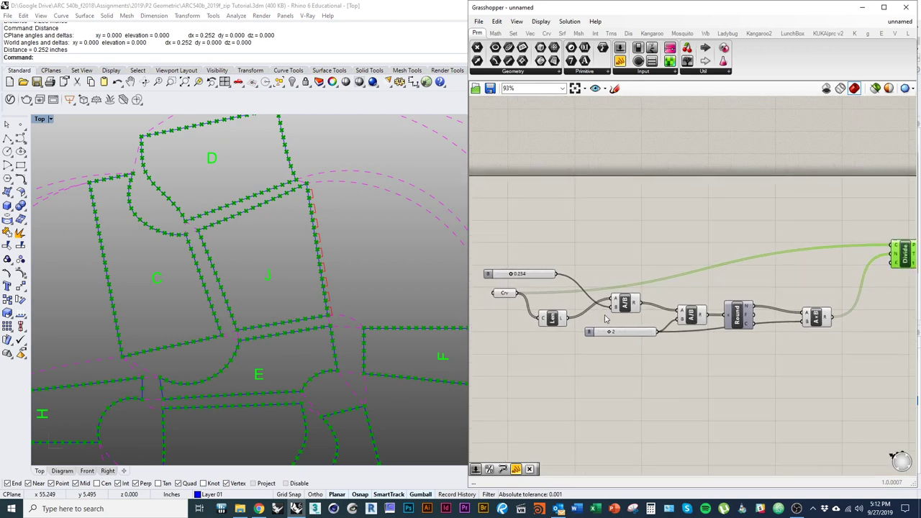
left_click(503, 295)
left_click(586, 378)
right_click_drag(857, 352, 653, 353)
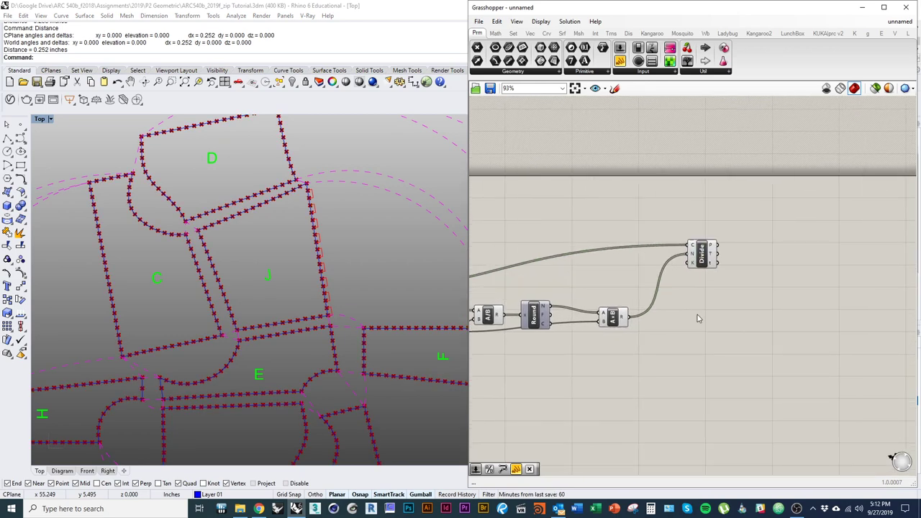
left_click_drag(704, 268, 695, 269)
Examine the red zip tooth pattern and the division points along piece F's curved edge.
right_click_drag(417, 345, 281, 337)
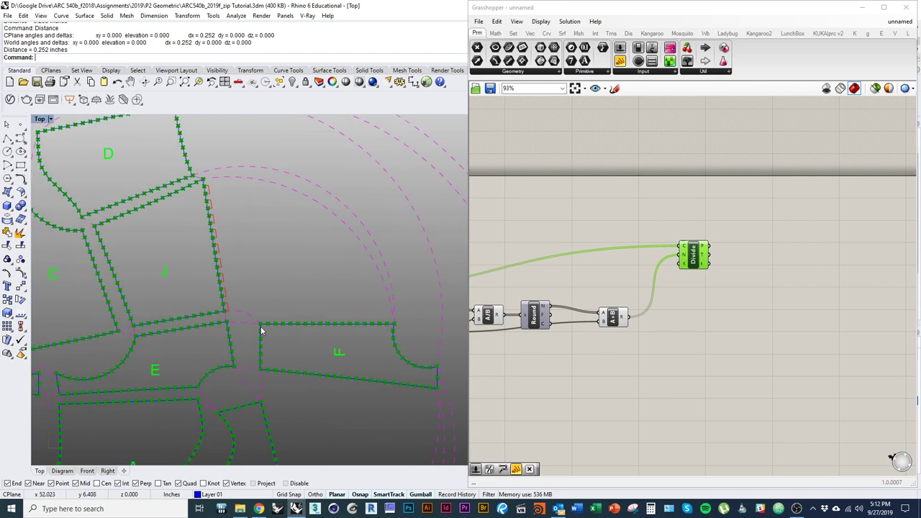
right_click_drag(263, 295, 247, 324)
right_click_drag(309, 326, 105, 334)
right_click_drag(335, 331, 160, 332)
right_click_drag(281, 370, 156, 271)
scroll(156, 270, "up", 5)
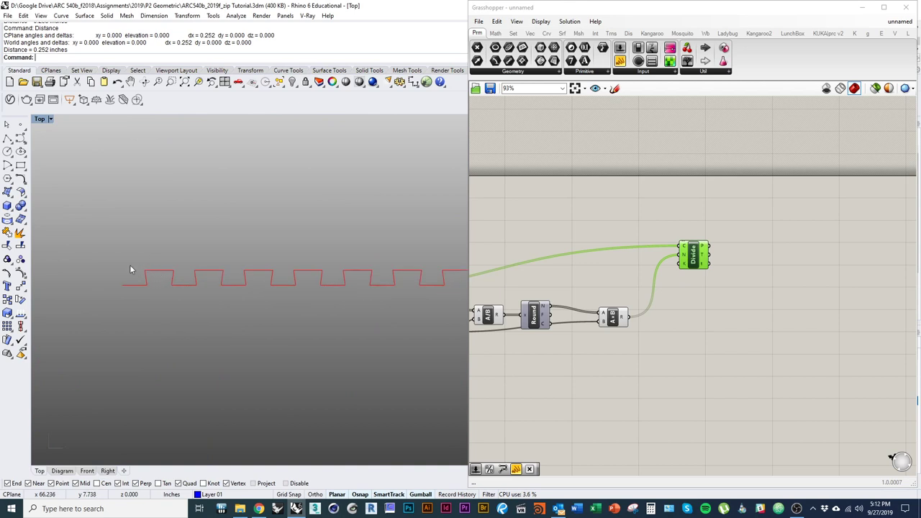
scroll(263, 249, "down", 10)
right_click_drag(203, 336, 372, 330)
scroll(226, 292, "up", 10)
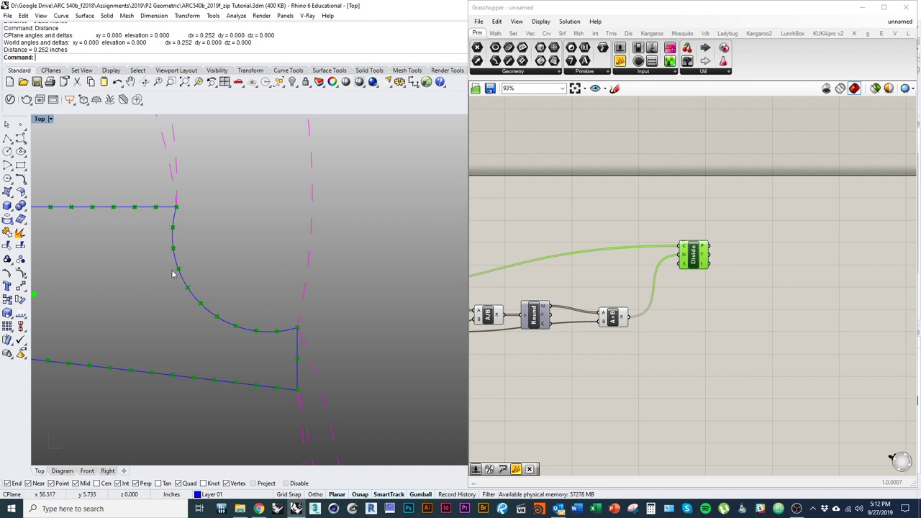
left_click(658, 382)
right_click_drag(658, 382, 693, 382)
left_click(651, 321)
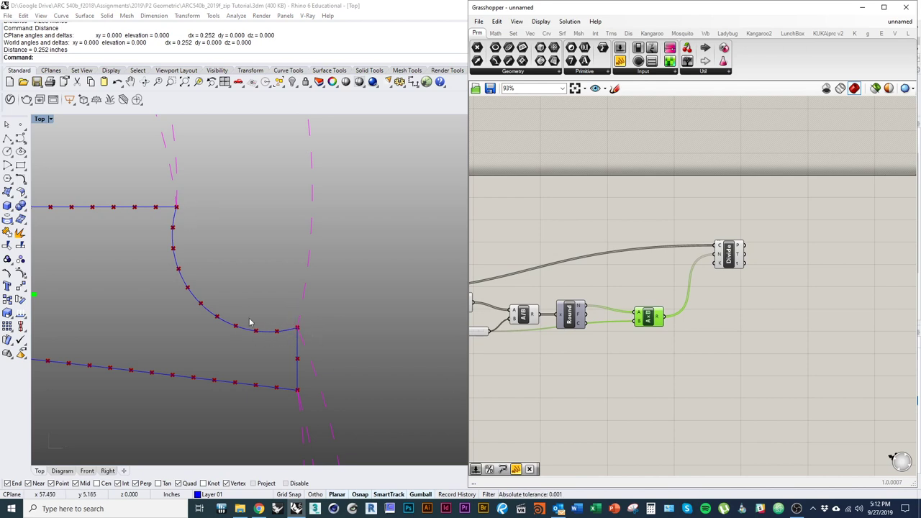
left_click(579, 389)
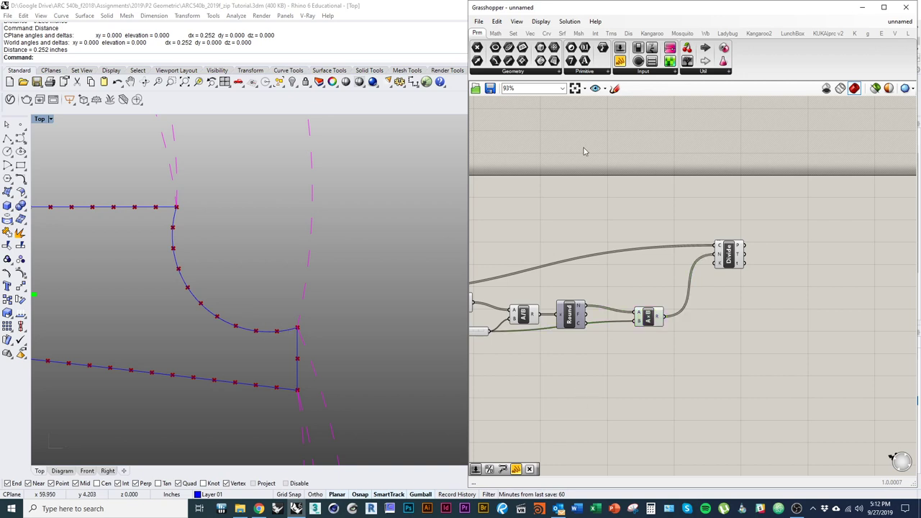
Add an Offset Curve component, place it above the division chain and nudge the Divide Curve component.
left_click(547, 33)
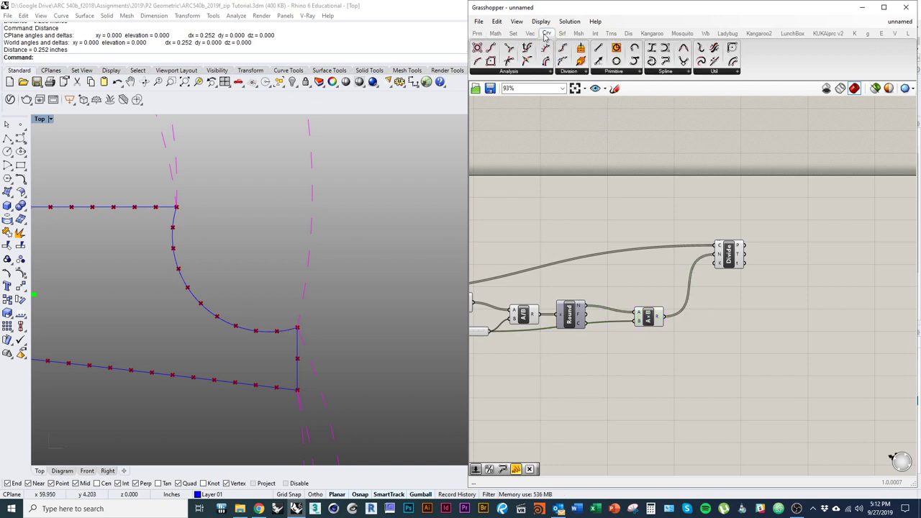
left_click(536, 74)
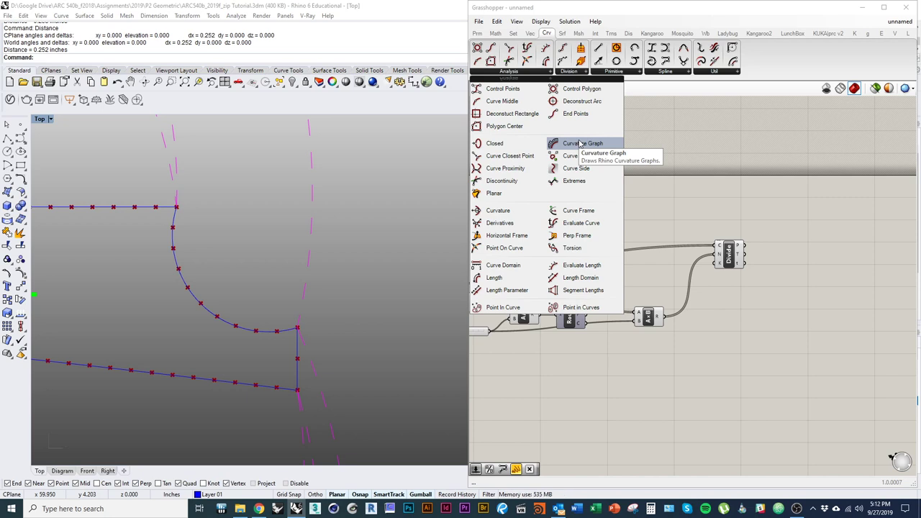
double_click(693, 214)
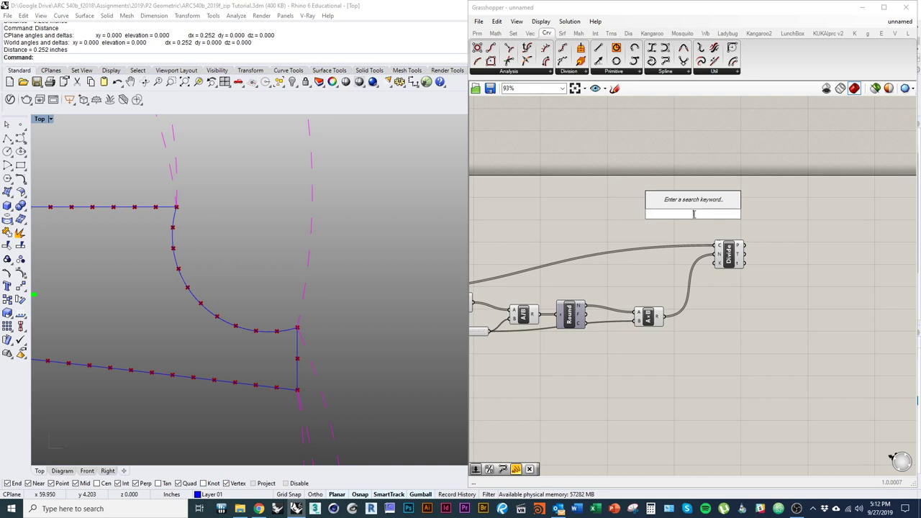
type("offset")
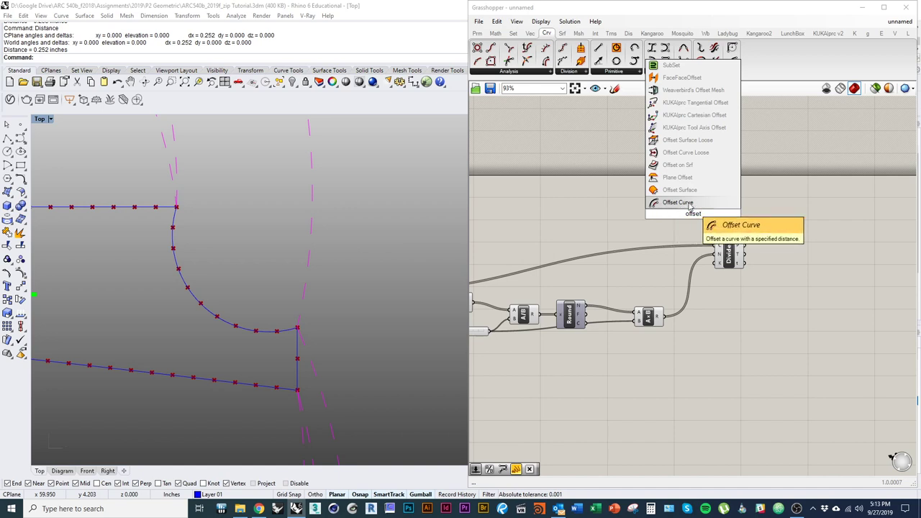
key("Return")
left_click_drag(693, 229, 795, 288)
left_click_drag(731, 257, 723, 272)
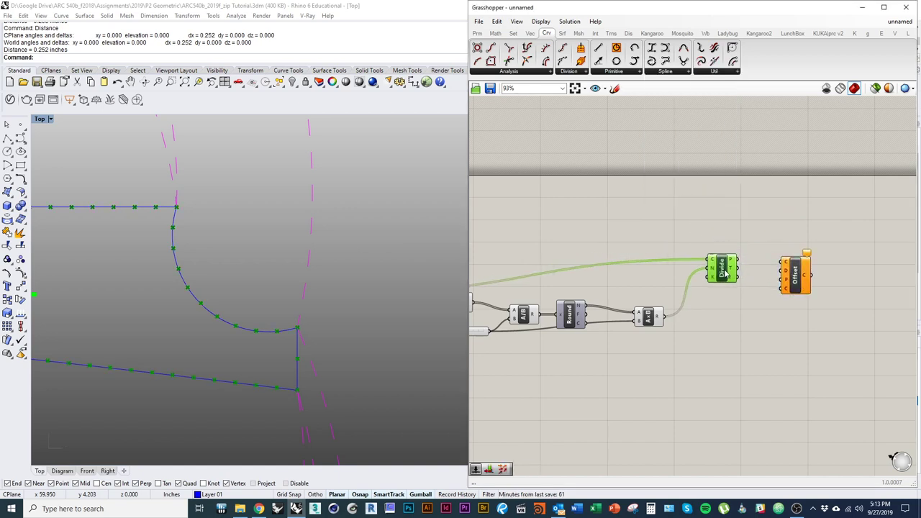
left_click_drag(804, 288, 626, 236)
Connect the Curve parameter to the Offset Curve's C input and check its Distance input.
right_click_drag(509, 272, 640, 290)
right_click_drag(580, 290, 619, 290)
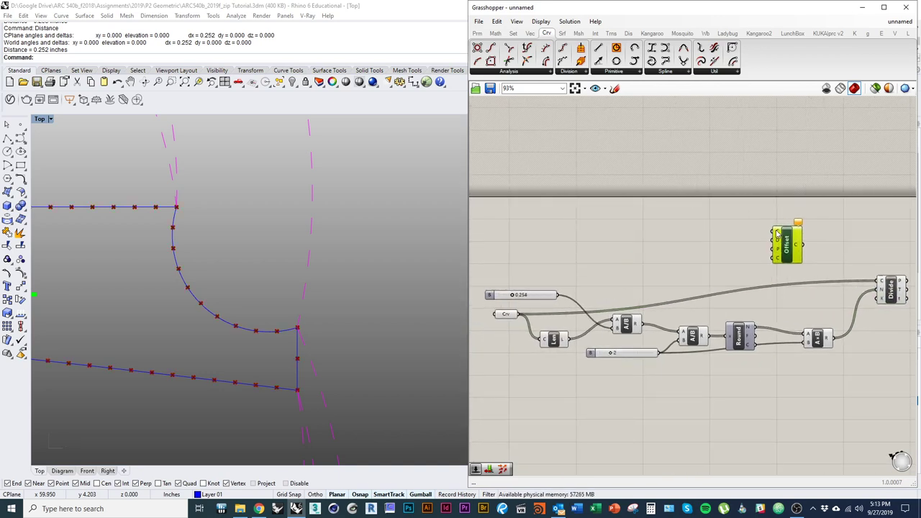
left_click_drag(776, 232, 519, 314)
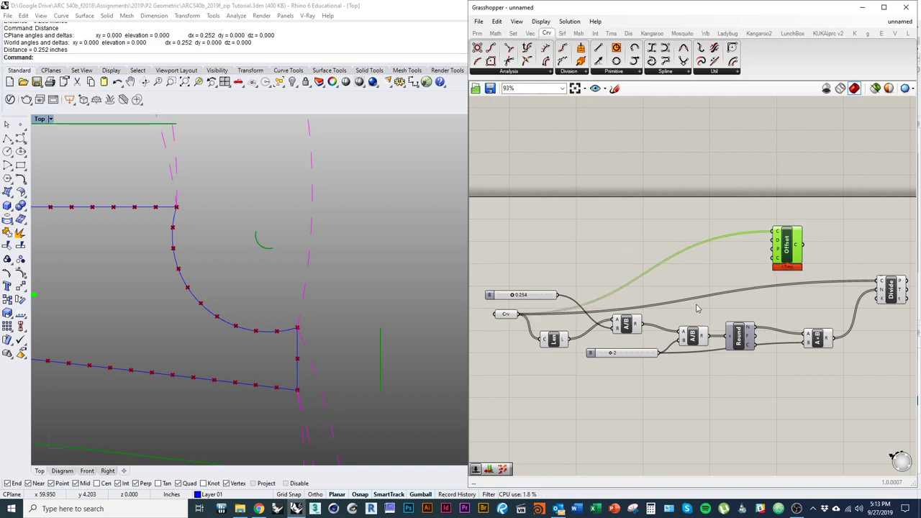
scroll(690, 256, "up", 3)
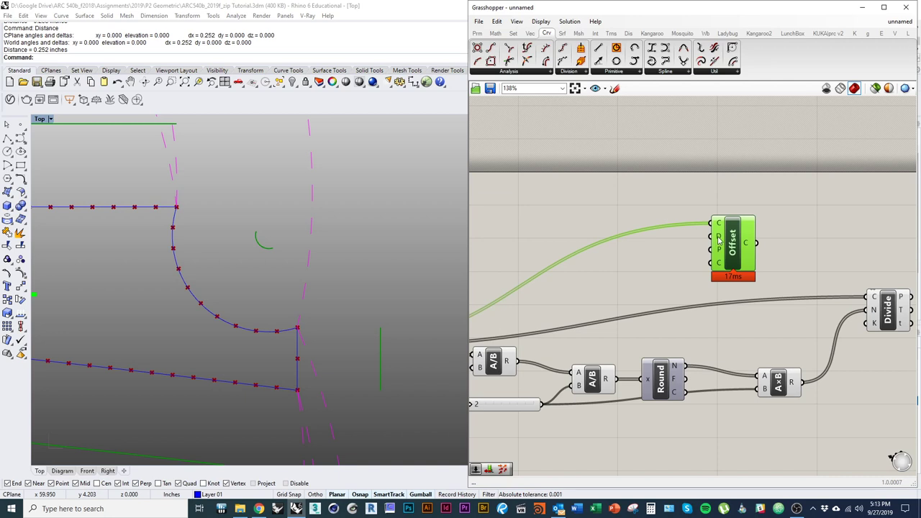
mouse_move(720, 240)
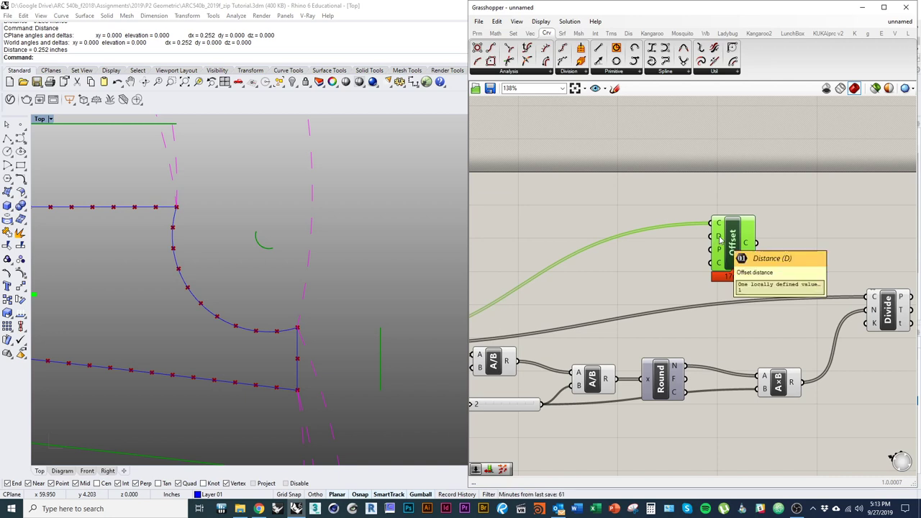
double_click(663, 253)
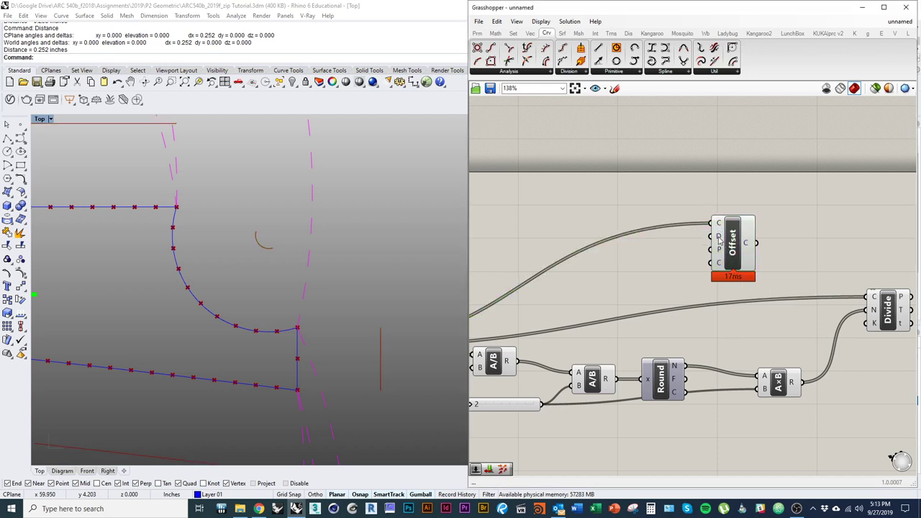
mouse_move(720, 239)
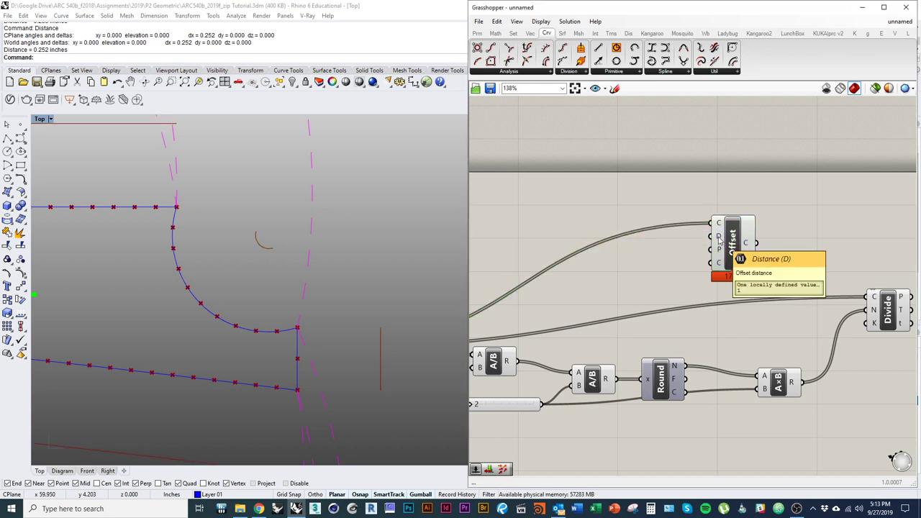
mouse_move(875, 315)
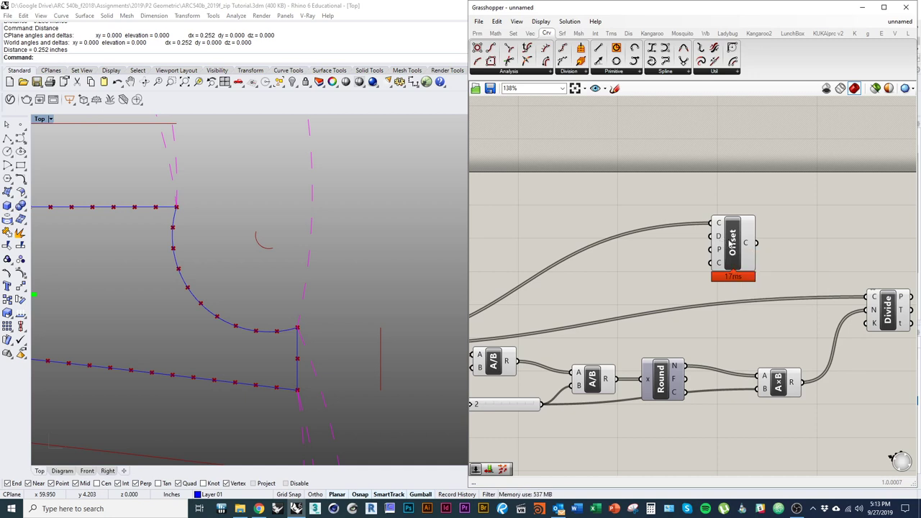
Measure the height of a tooth in the red zip pattern with the Distance command, from its base corner up to the top line.
right_click_drag(586, 309, 644, 310)
right_click_drag(217, 297, 147, 330)
scroll(189, 307, "down", 10)
scroll(259, 299, "up", 15)
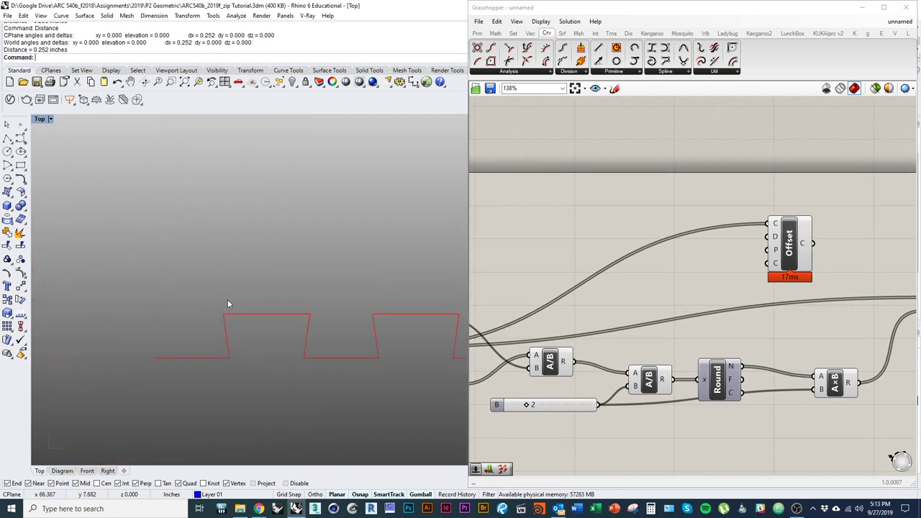
key("Up")
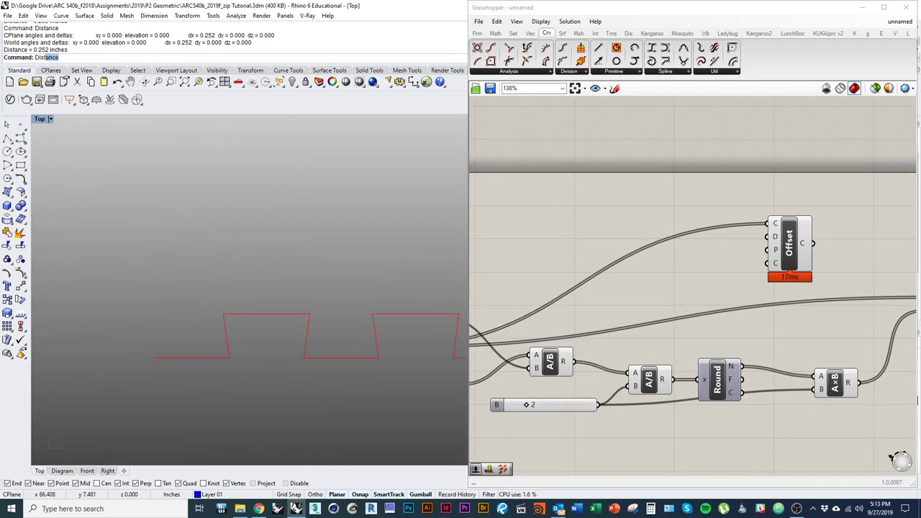
key("Return")
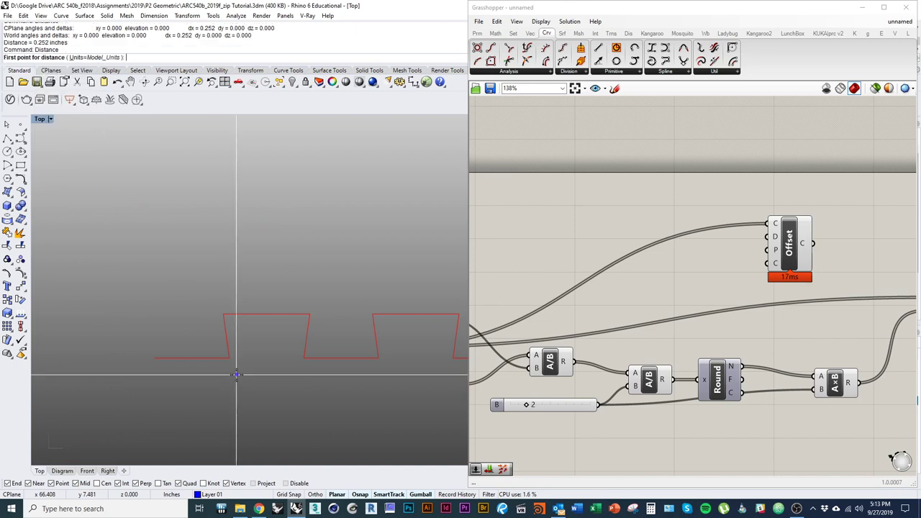
scroll(237, 373, "up", 2)
left_click(228, 349)
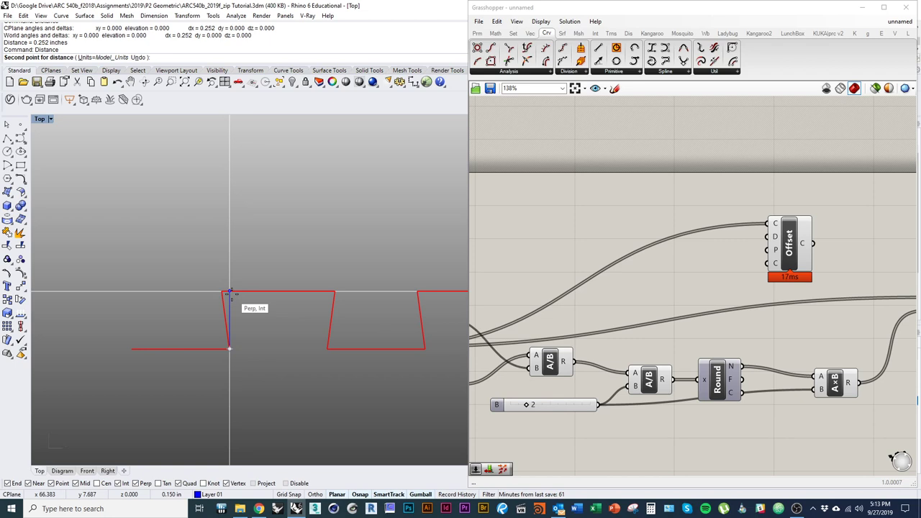
left_click(230, 291)
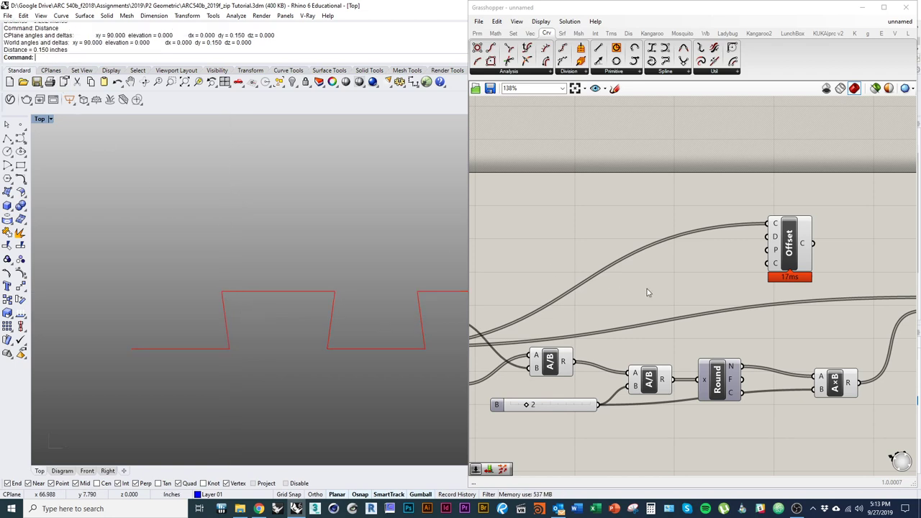
Add a number slider set to 0.15 and connect it to the Offset component's D input.
right_click_drag(639, 302, 584, 305)
right_click_drag(519, 234, 558, 240)
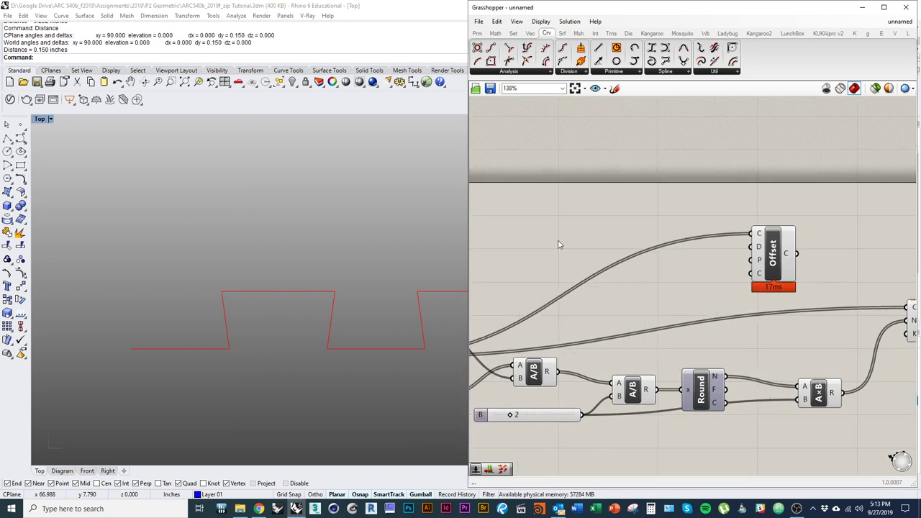
double_click(558, 244)
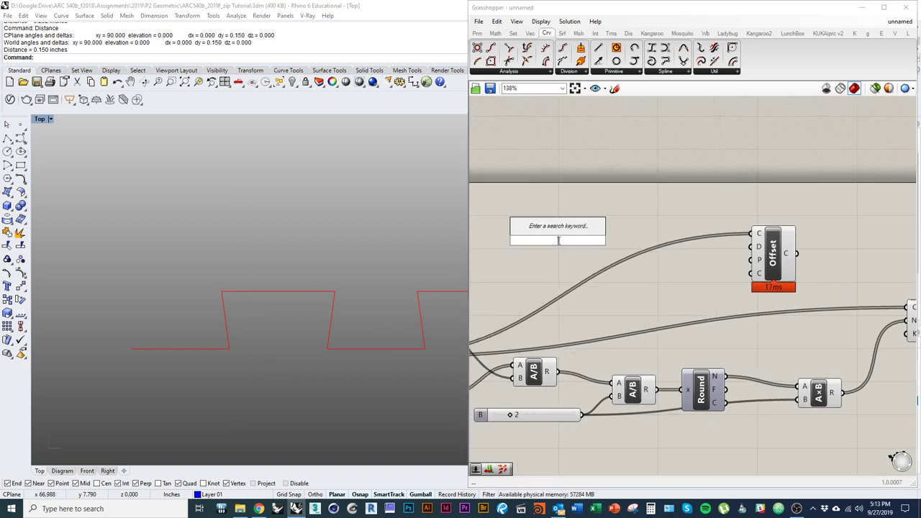
type("0.1")
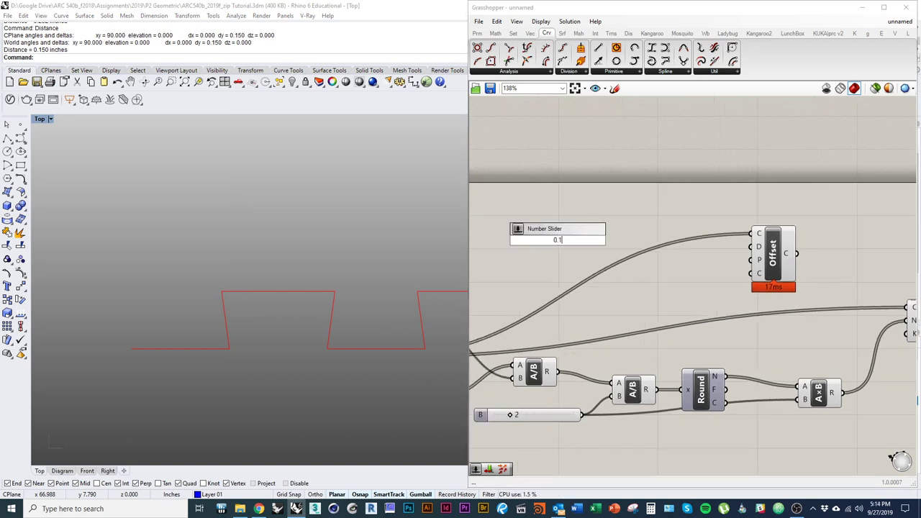
type("5")
key("Return")
left_click(601, 244)
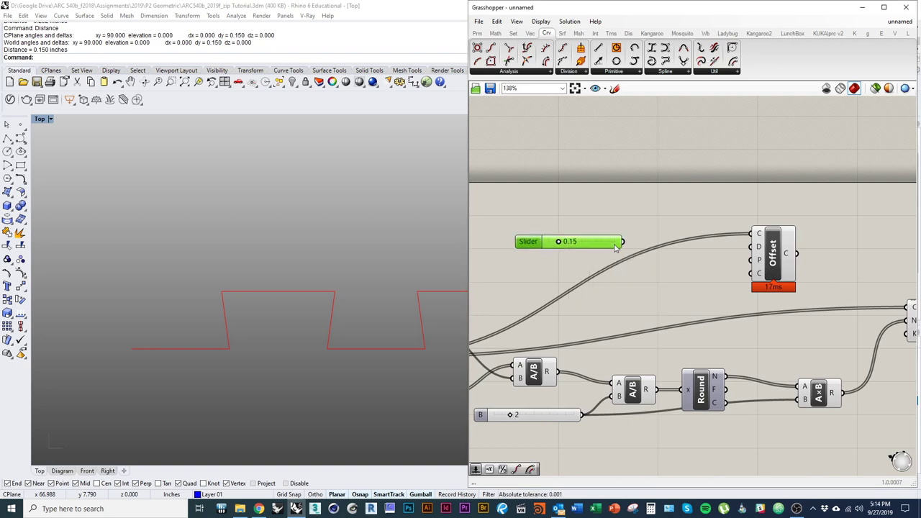
left_click_drag(638, 246, 751, 248)
Examine the offset curves along pieces J, E, F and B and compare them with the drawn teeth on piece J's edge.
scroll(332, 377, "down", 4)
right_click_drag(333, 377, 388, 322)
scroll(237, 370, "down", 5)
scroll(216, 320, "up", 8)
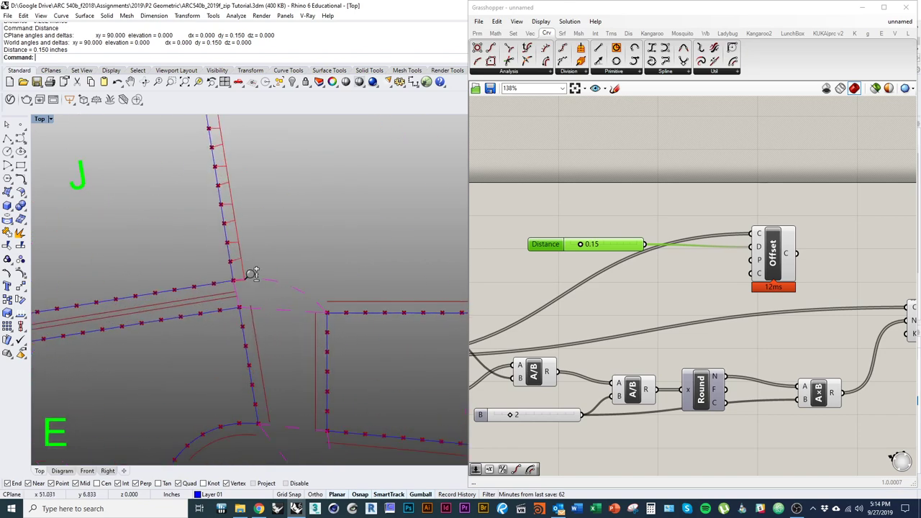
right_click_drag(258, 302, 128, 250)
right_click_drag(197, 351, 189, 223)
right_click_drag(317, 389, 151, 277)
scroll(232, 275, "down", 10)
right_click_drag(243, 308, 296, 381)
scroll(171, 217, "up", 5)
scroll(173, 216, "up", 3)
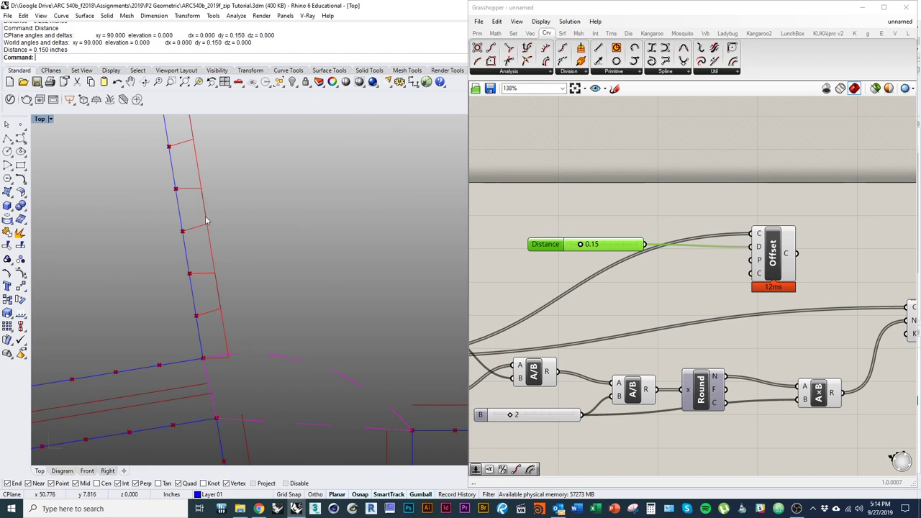
left_click(211, 252)
left_click(263, 278)
scroll(223, 279, "down", 10)
right_click_drag(263, 293, 235, 319)
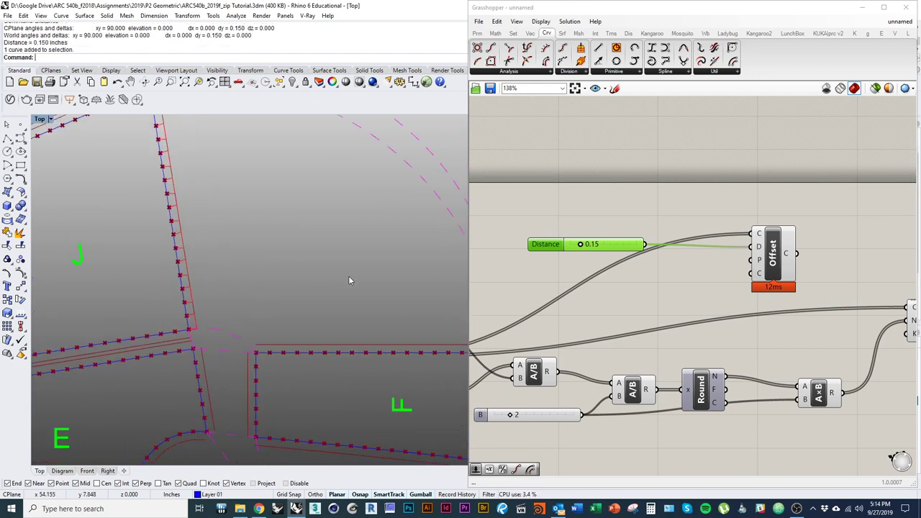
scroll(177, 327, "up", 2)
scroll(178, 272, "down", 10)
right_click_drag(241, 396, 238, 350)
scroll(238, 349, "up", 6)
right_click_drag(292, 277, 166, 350)
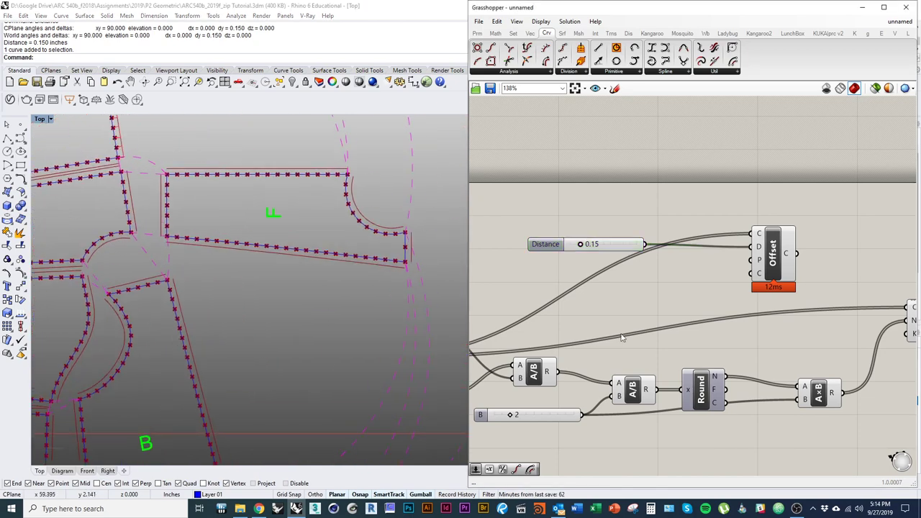
Move the Offset component back toward its slider, lower the Divide Curve component and nudge the Multiplication component.
right_click_drag(775, 329, 678, 326)
left_click_drag(675, 282, 608, 266)
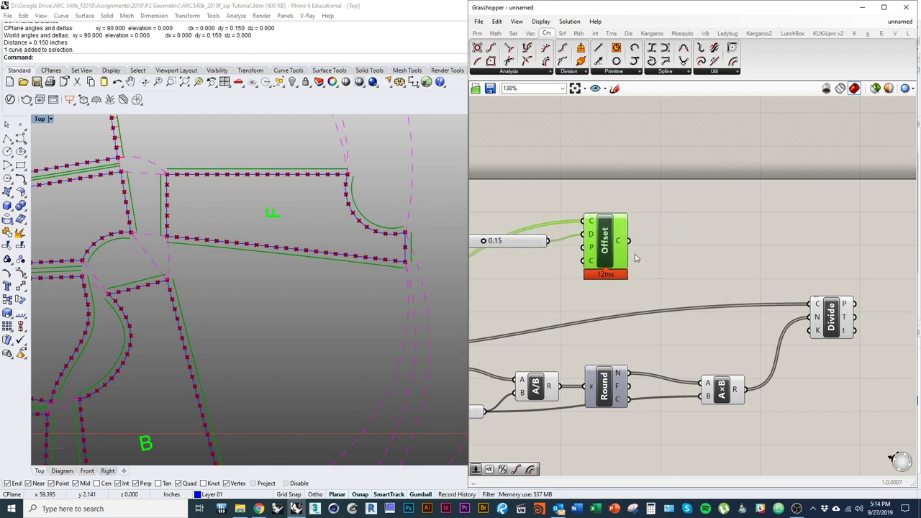
left_click(836, 340)
left_click_drag(837, 343, 832, 371)
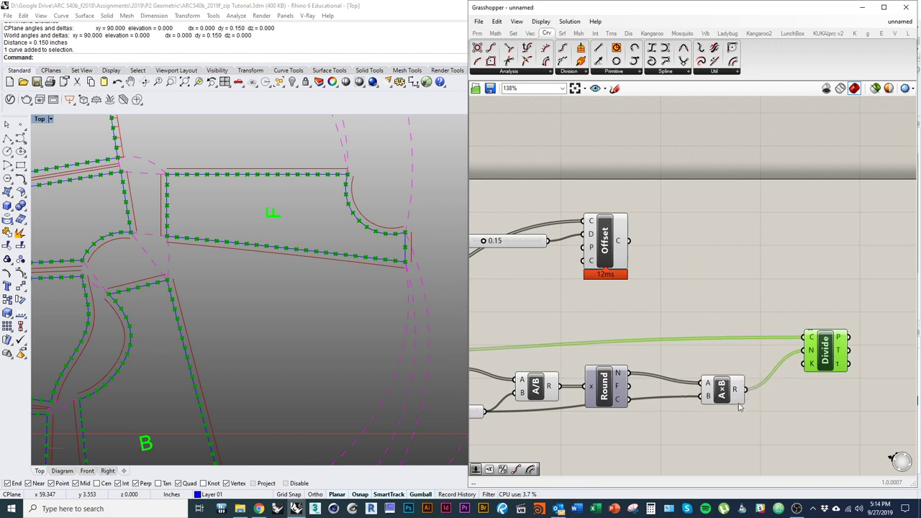
left_click_drag(733, 396, 729, 403)
left_click(830, 367)
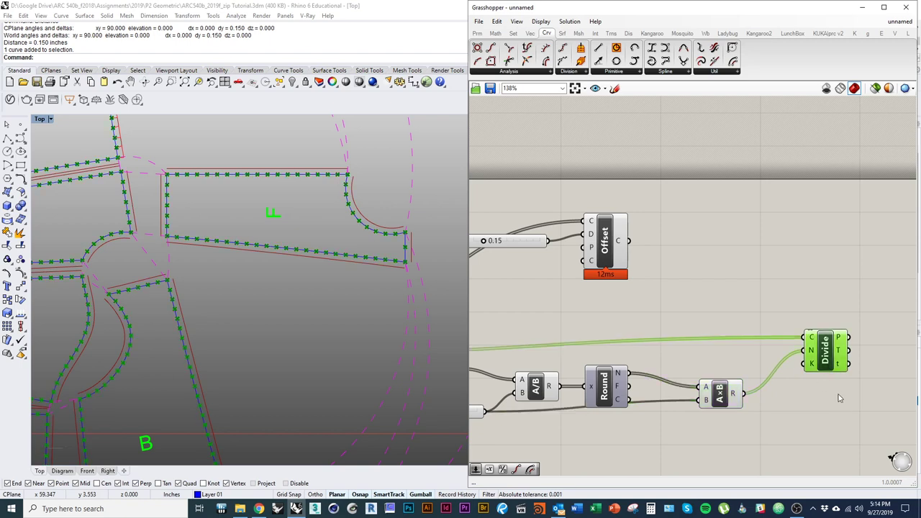
right_click_drag(812, 353, 781, 337)
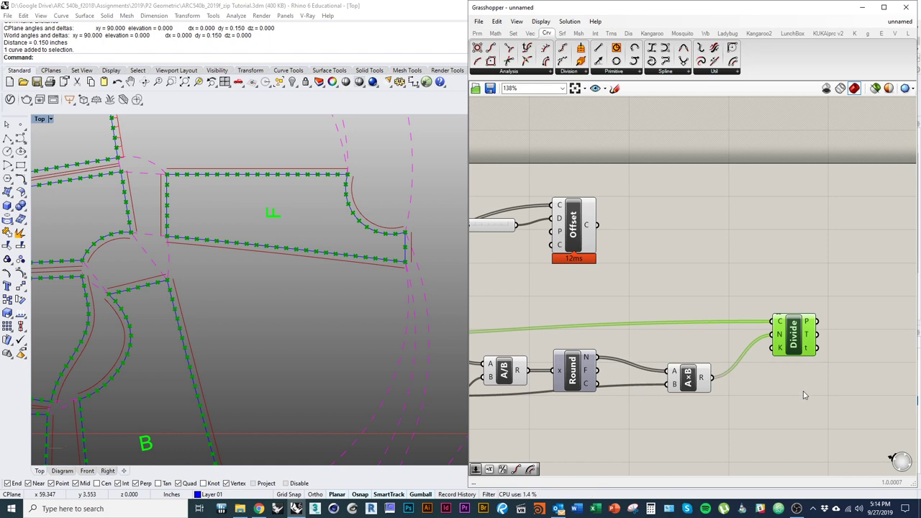
key("ctrl+v")
left_click_drag(811, 344, 823, 246)
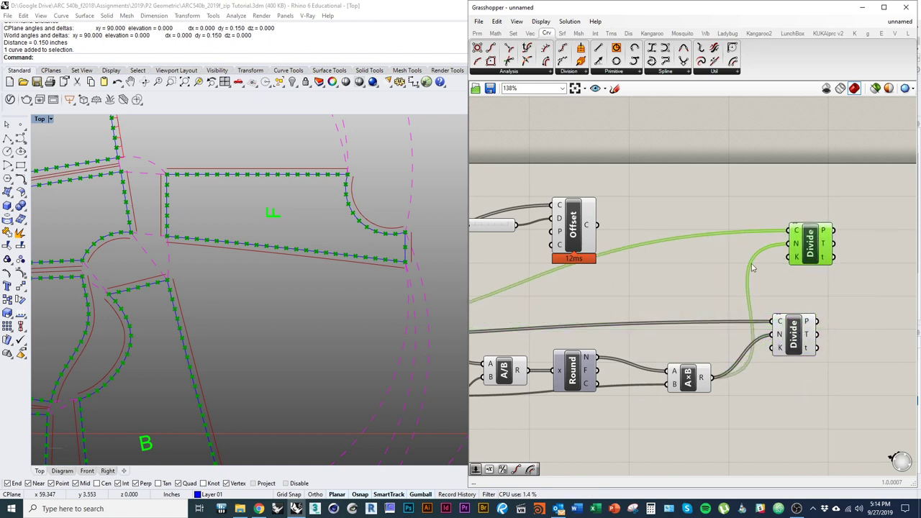
key("Delete")
Duplicate the Divide Curve component with its wires, place the copy above the original and shift the Multiplication component slightly back.
left_click_drag(797, 344, 797, 249)
left_click(693, 281)
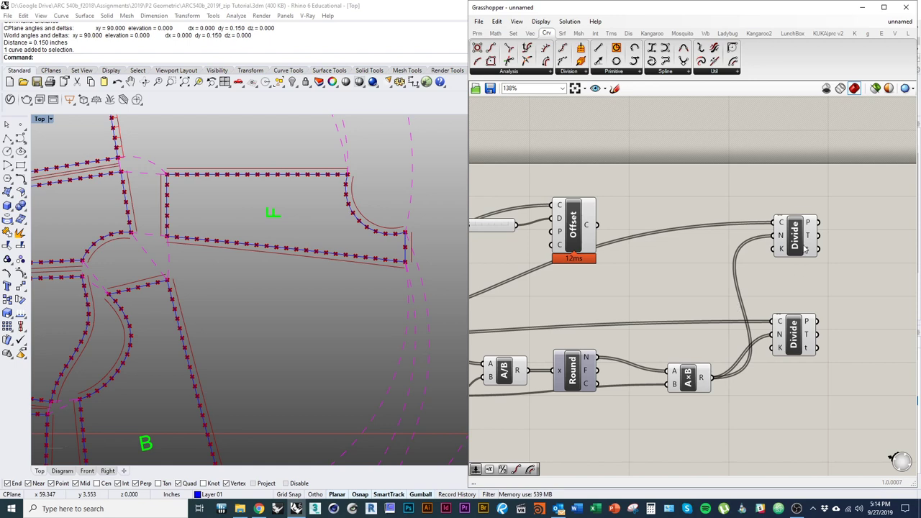
right_click_drag(727, 247, 720, 265)
left_click_drag(688, 401, 674, 400)
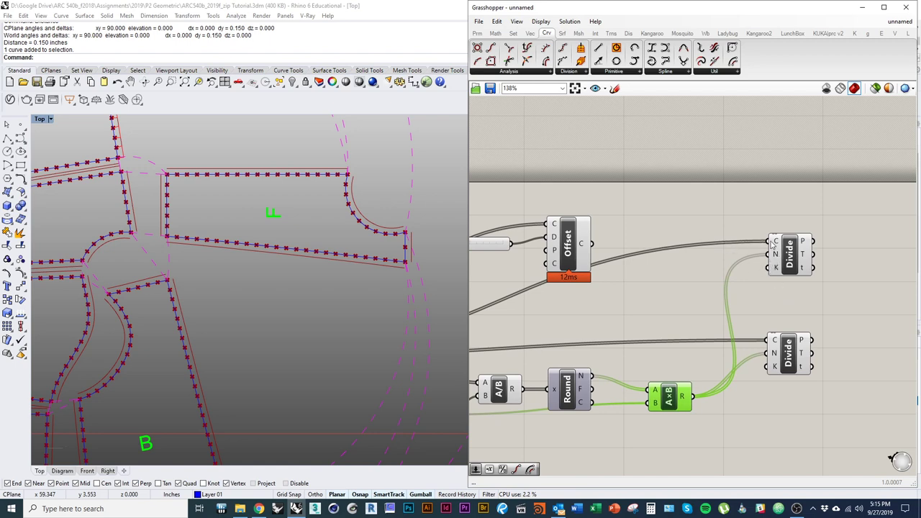
Replace the curve input of the upper Divide Curve component with the Offset component's C output.
left_click_drag(774, 245, 727, 253)
left_click_drag(617, 249, 592, 245)
right_click_drag(577, 294, 706, 261)
scroll(706, 262, "down", 2)
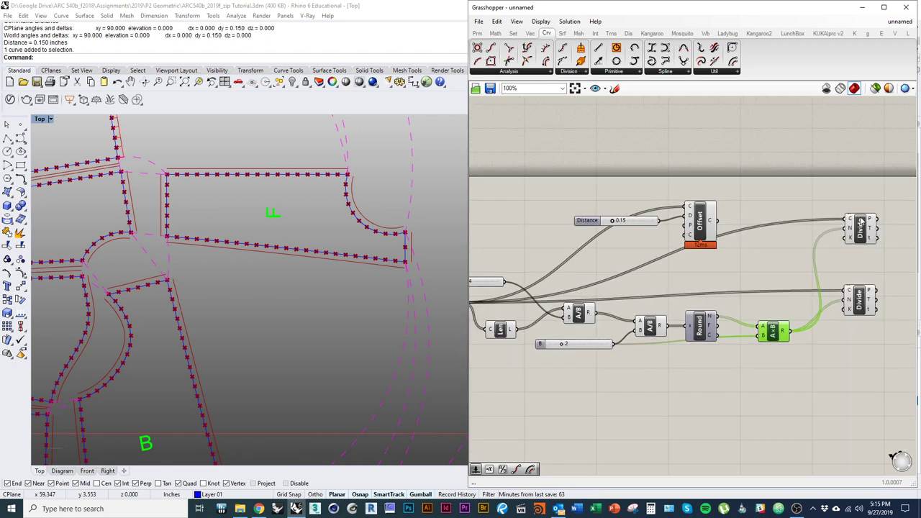
left_click_drag(710, 220, 850, 219)
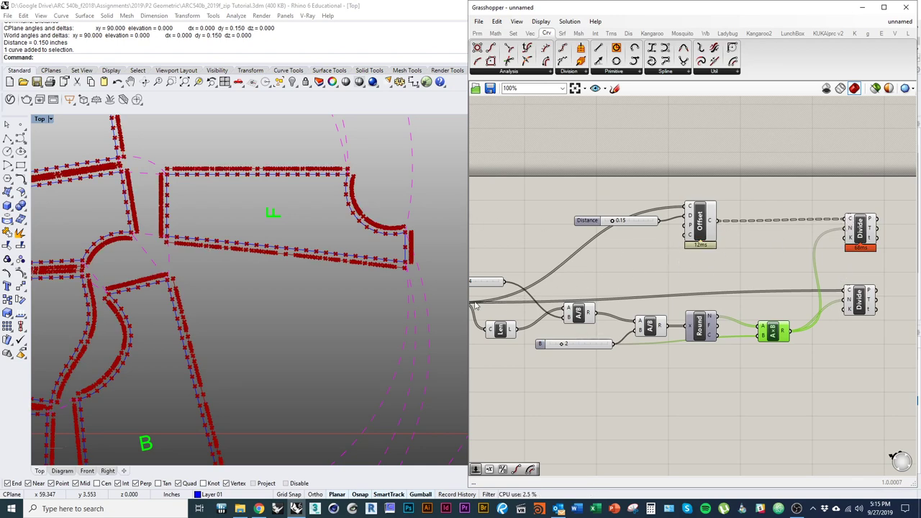
Examine the division points on the offset curves around piece E and compare them with those on the original edges.
right_click_drag(480, 306, 546, 305)
right_click_drag(721, 268, 588, 273)
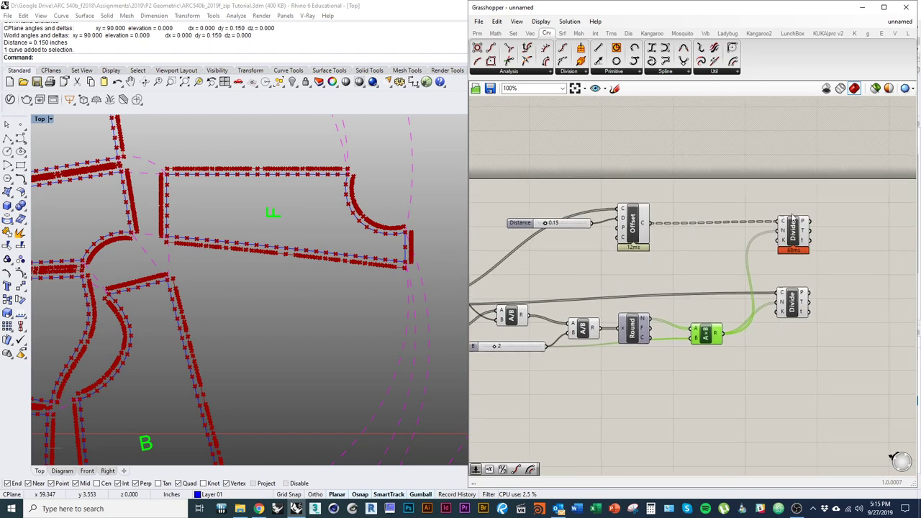
right_click_drag(347, 244, 366, 267)
right_click_drag(257, 248, 428, 290)
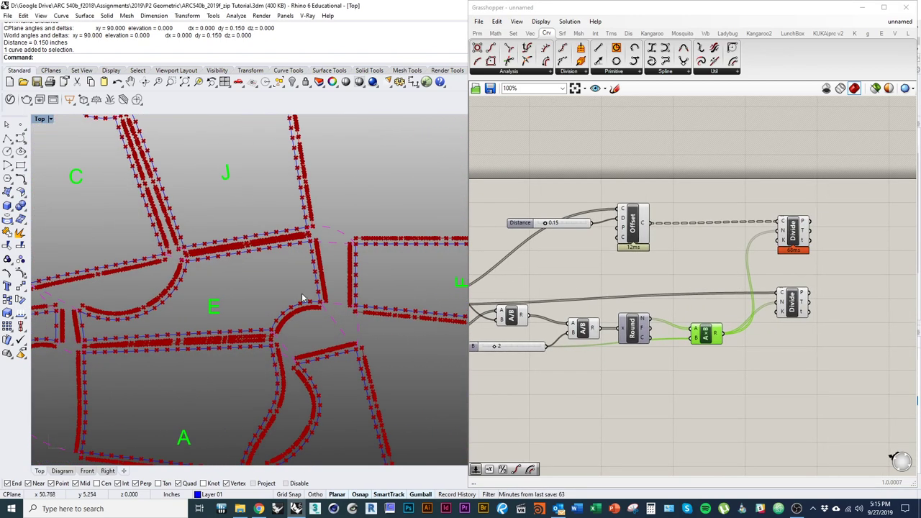
right_click_drag(321, 300, 329, 294)
right_click_drag(302, 328, 265, 302)
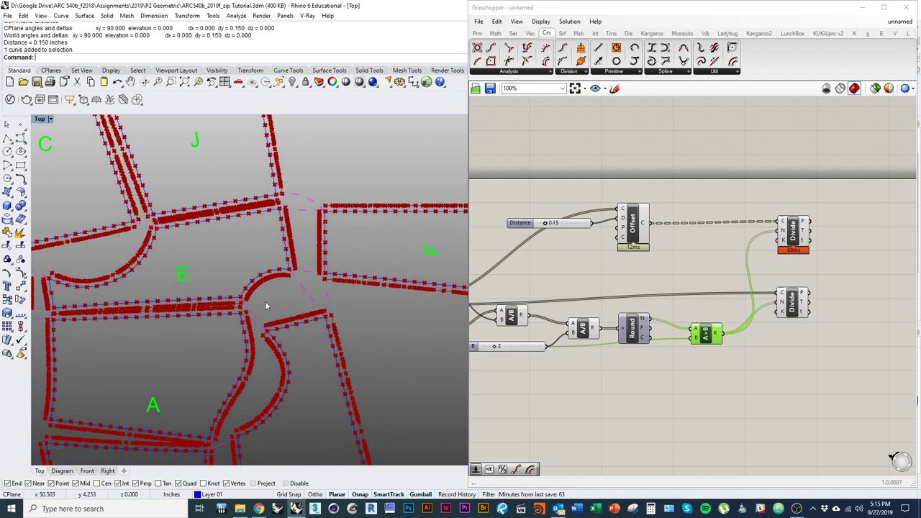
scroll(317, 267, "up", 7)
right_click_drag(274, 262, 360, 292)
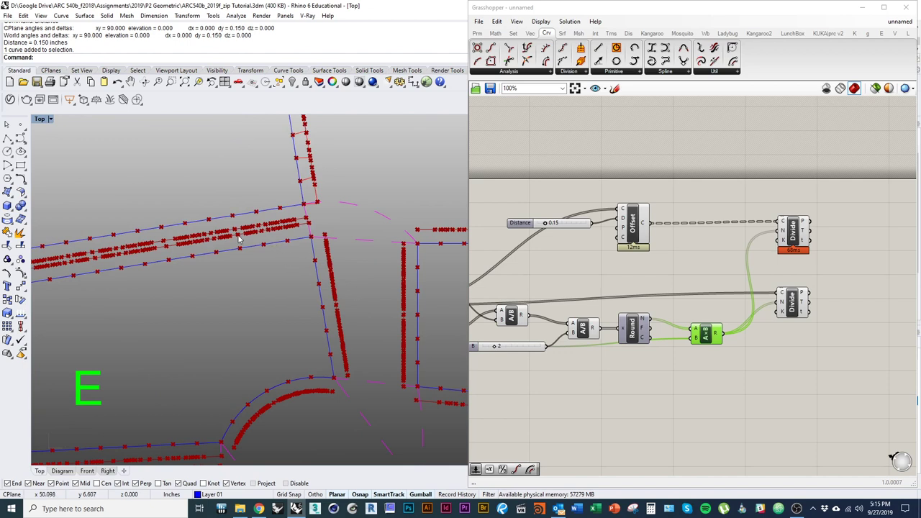
scroll(212, 235, "up", 6)
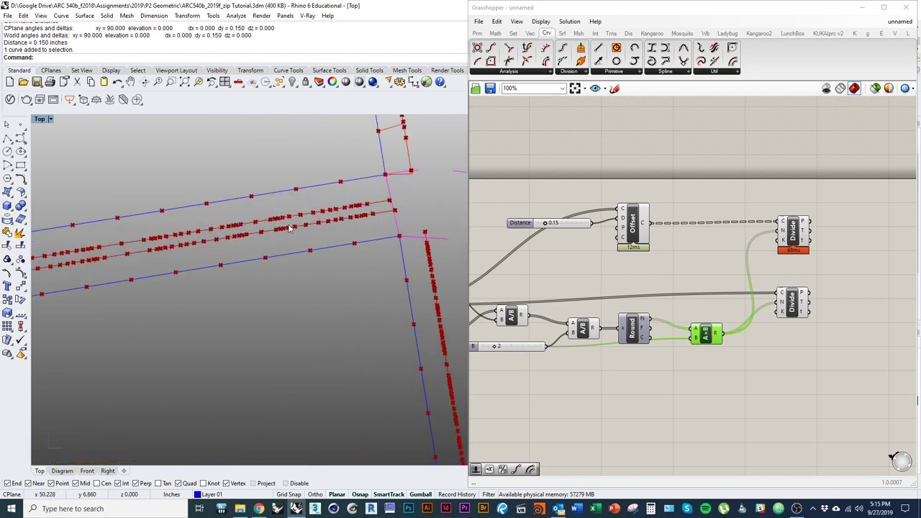
scroll(74, 266, "down", 2)
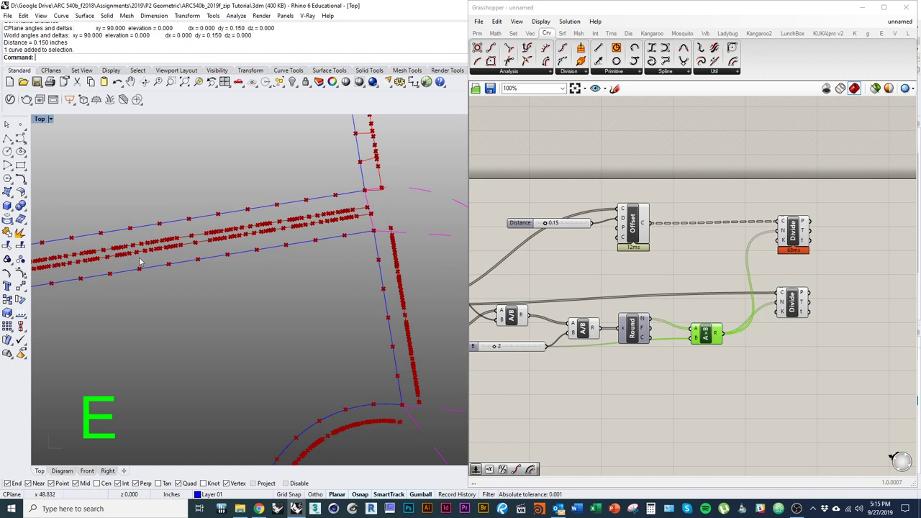
Add a Panel beside the Divide components, connect it to the Multiplication's R output, enlarge it and scroll through the segment numbers.
left_click(718, 265)
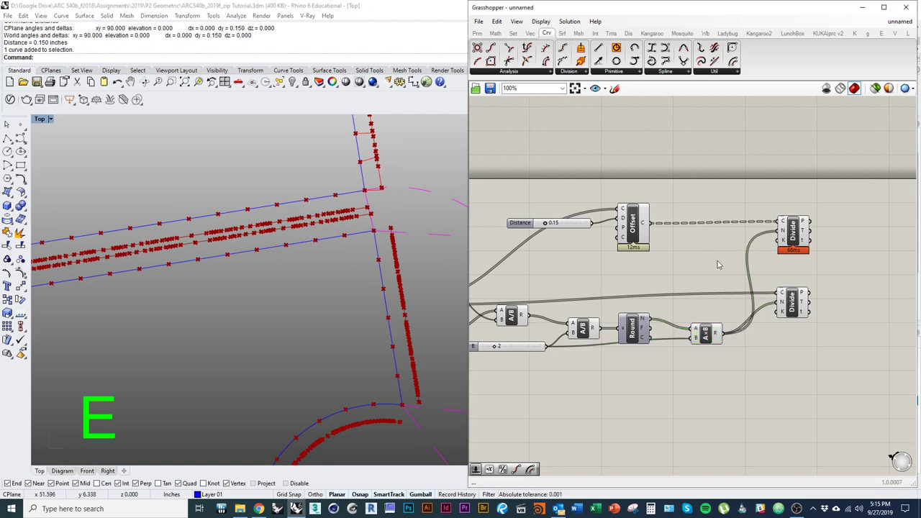
left_click(799, 236)
scroll(663, 190, "up", 2)
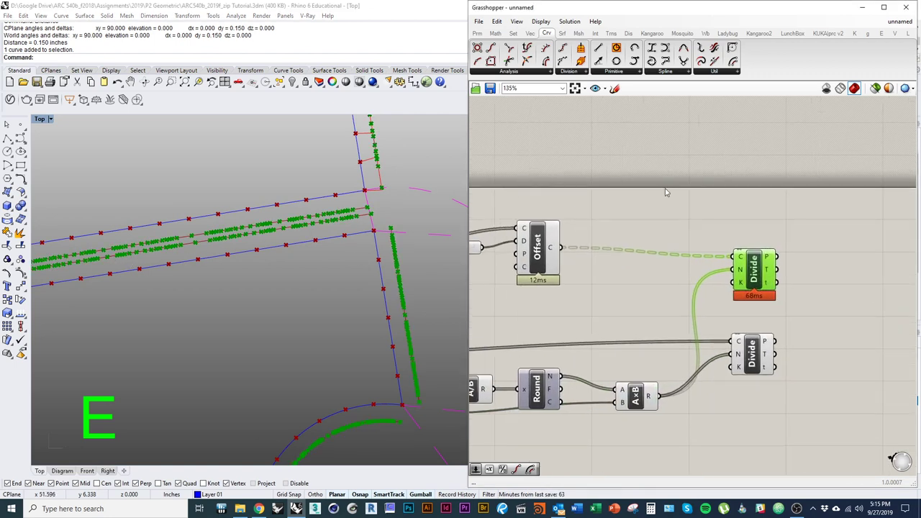
left_click(477, 33)
left_click_drag(620, 61, 777, 175)
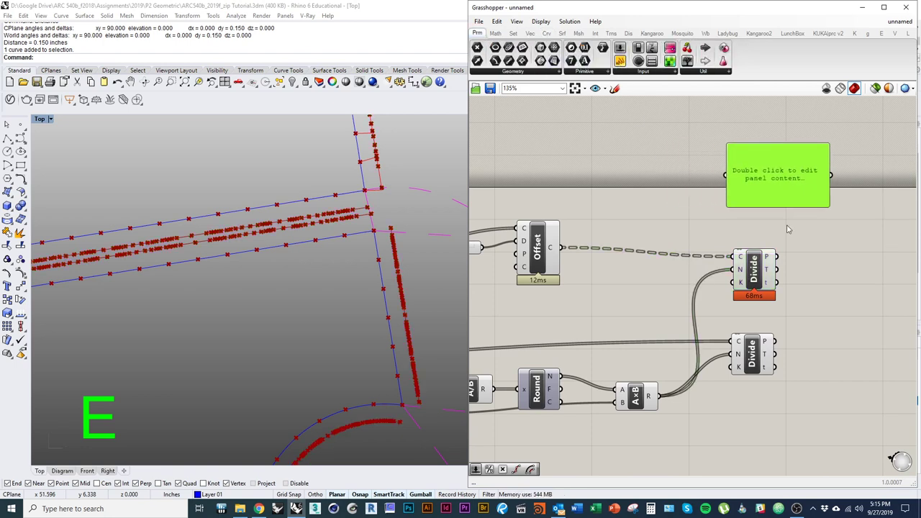
scroll(790, 223, "down", 1)
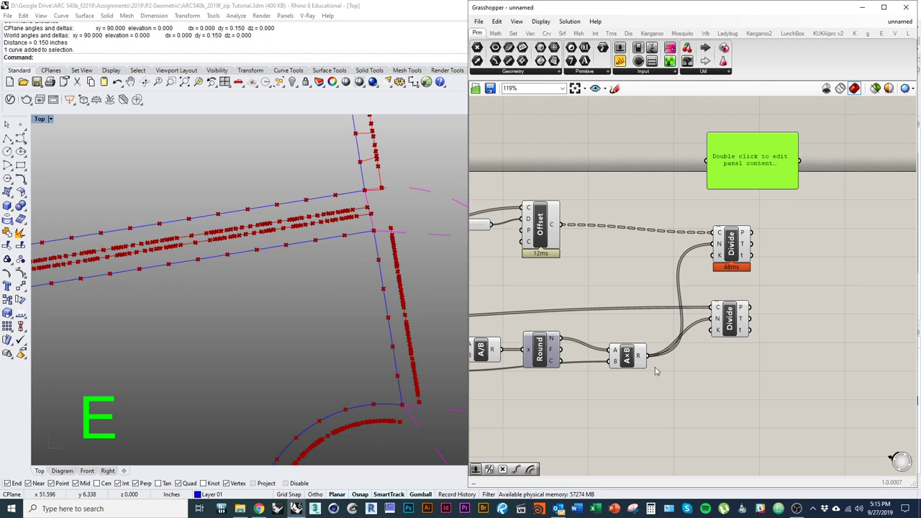
left_click_drag(637, 362, 782, 440)
left_click_drag(772, 143, 838, 123)
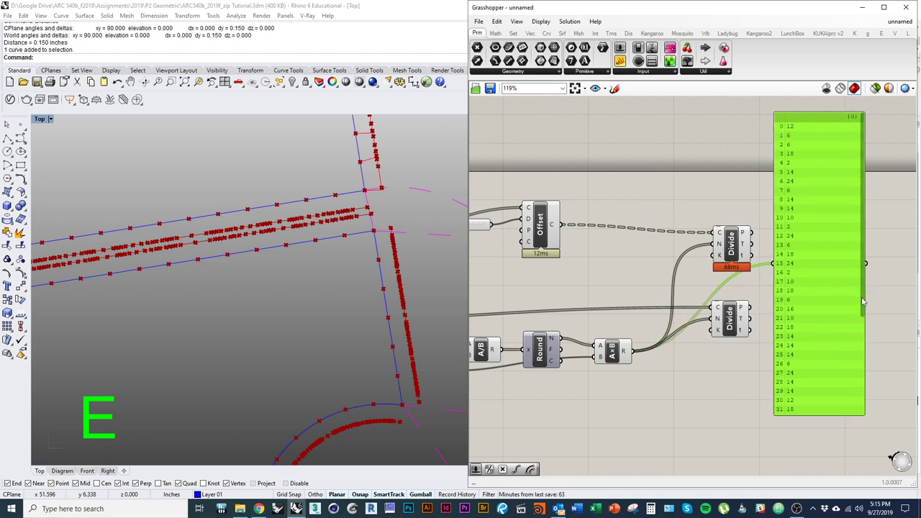
scroll(808, 193, "down", 5)
left_click_drag(862, 386, 872, 304)
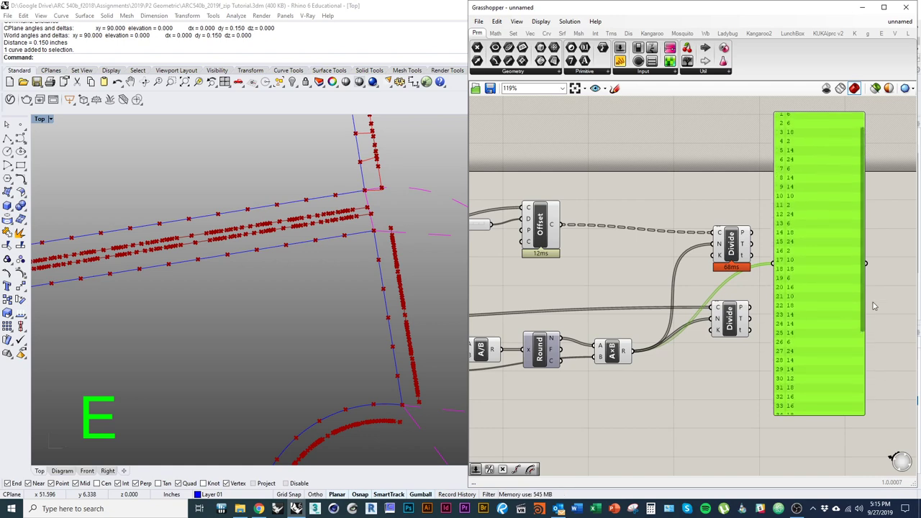
Place a second Panel beside the first and feed it the Offset component's C output to compare both data structures.
right_click_drag(872, 305, 751, 357)
left_click_drag(704, 349, 750, 331)
right_click_drag(750, 331, 859, 322)
left_click_drag(546, 268, 818, 288)
right_click_drag(786, 301, 587, 285)
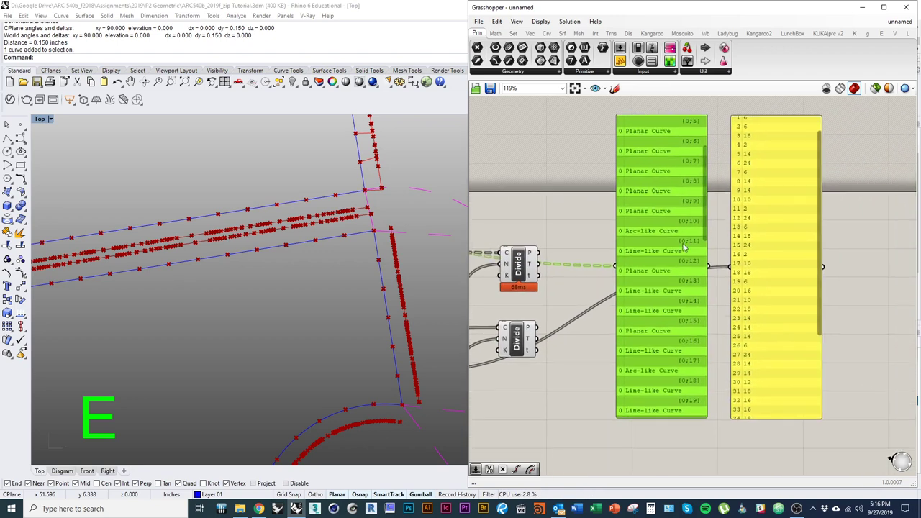
Scroll both panels to their first entries and compare the offset curves' branch structure with the segment-number list.
right_click_drag(845, 264, 767, 293)
left_click(767, 292)
left_click_drag(628, 216, 616, 152)
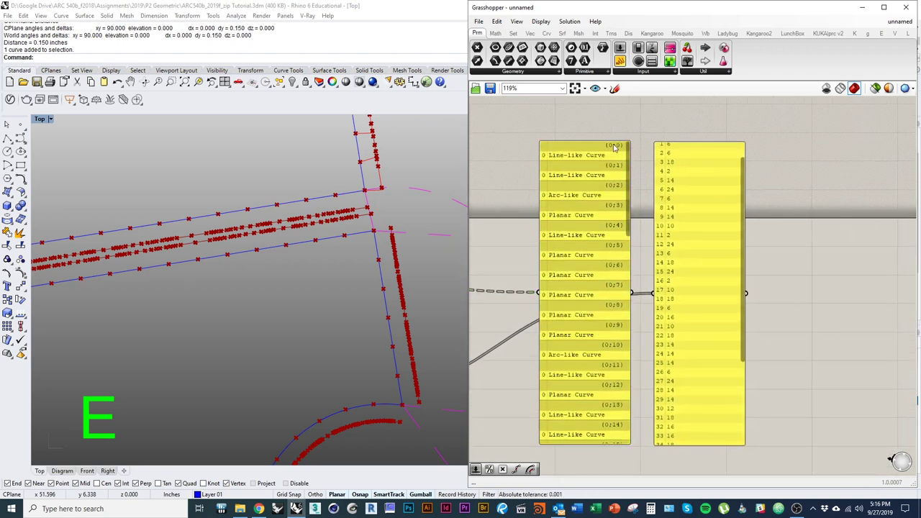
left_click_drag(744, 218, 743, 209)
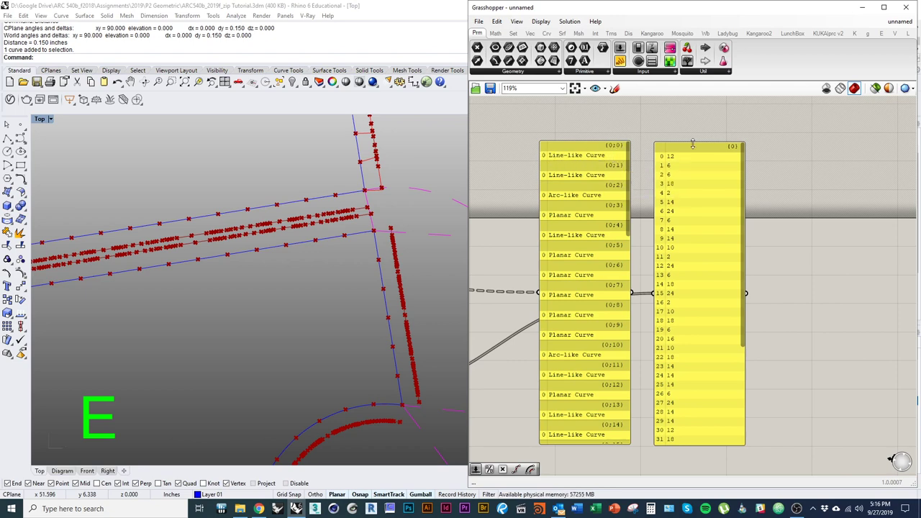
scroll(670, 144, "up", 4)
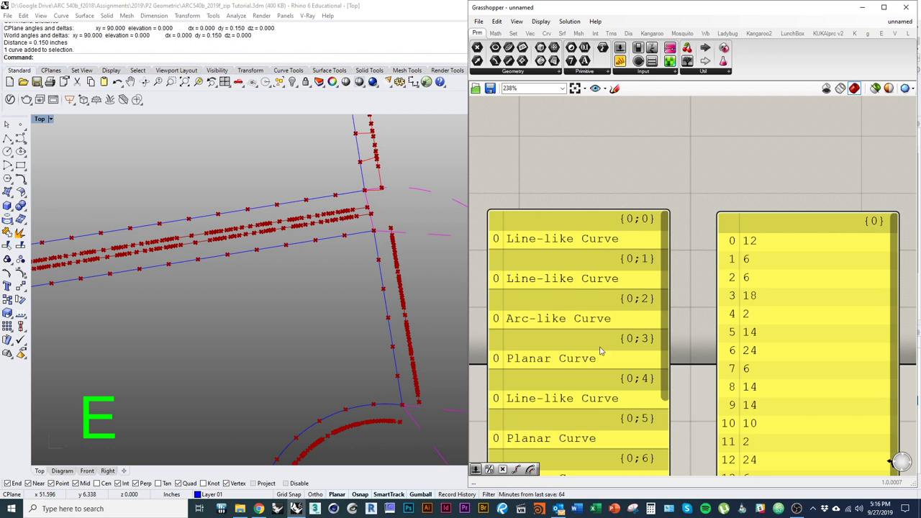
scroll(582, 308, "down", 2)
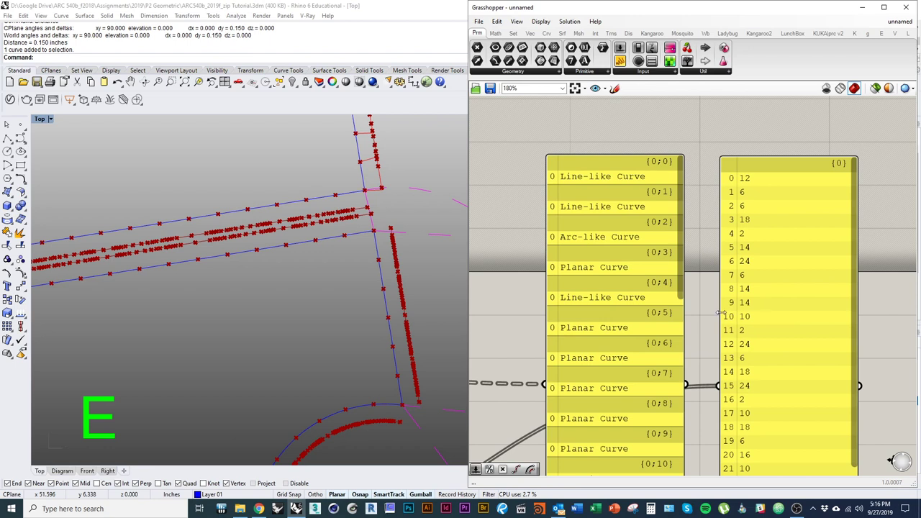
right_click_drag(633, 234, 605, 238)
right_click_drag(629, 192, 651, 200)
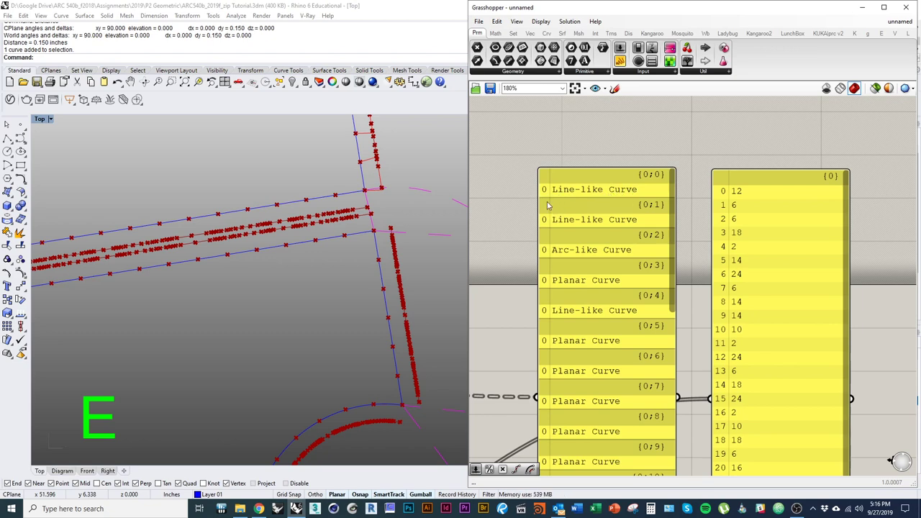
scroll(603, 273, "down", 3)
left_click(713, 324)
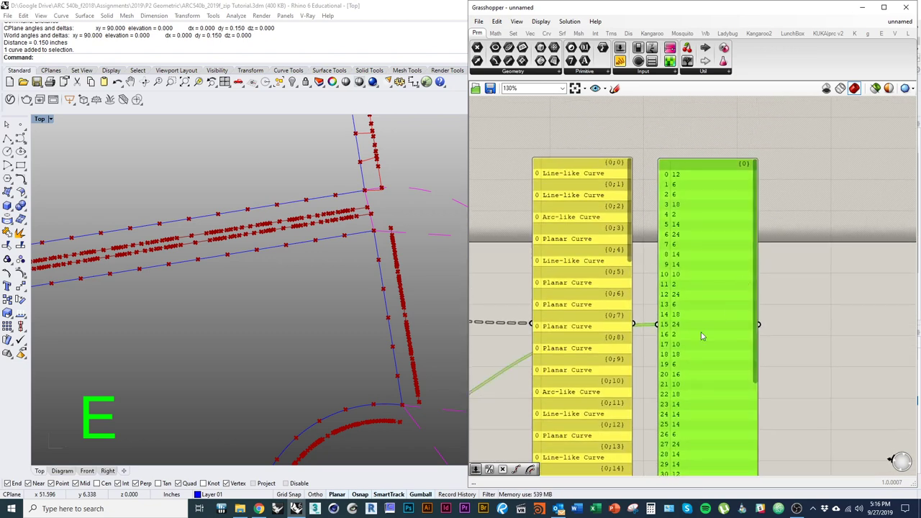
right_click_drag(730, 305, 802, 286)
right_click_drag(613, 307, 651, 304)
right_click_drag(575, 295, 661, 286)
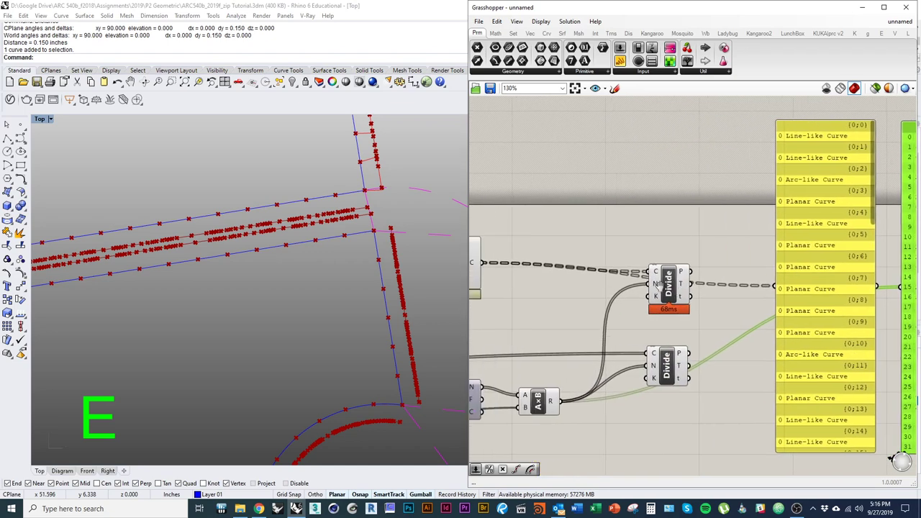
Move the offset-curve panel above the upper Divide component and place the segment-number panel beside the lower Divide.
right_click_drag(814, 337, 741, 336)
left_click_drag(741, 337, 572, 173)
right_click_drag(600, 244, 656, 316)
left_click_drag(656, 317, 639, 264)
right_click_drag(677, 292, 668, 203)
left_click_drag(878, 333, 682, 416)
right_click_drag(680, 403, 762, 436)
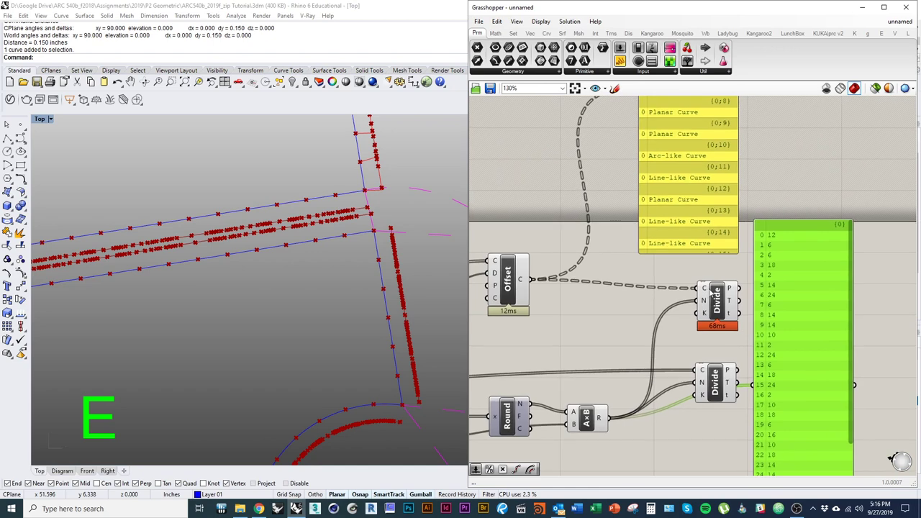
Trace the Offset and Multiplication outputs into the Divide components, comparing their data structures against the two panels.
right_click_drag(598, 283, 603, 297)
right_click_drag(677, 178, 673, 228)
right_click_drag(655, 164, 652, 253)
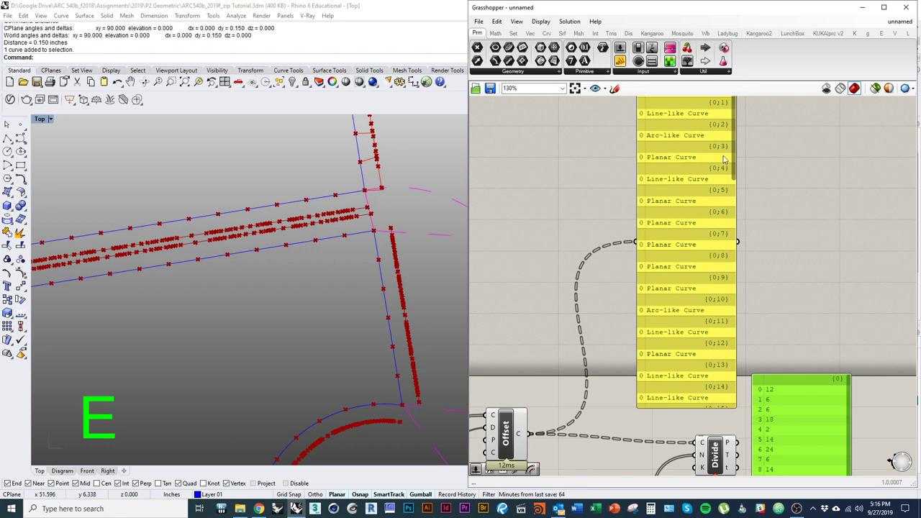
right_click_drag(672, 335, 656, 278)
right_click_drag(625, 370, 583, 316)
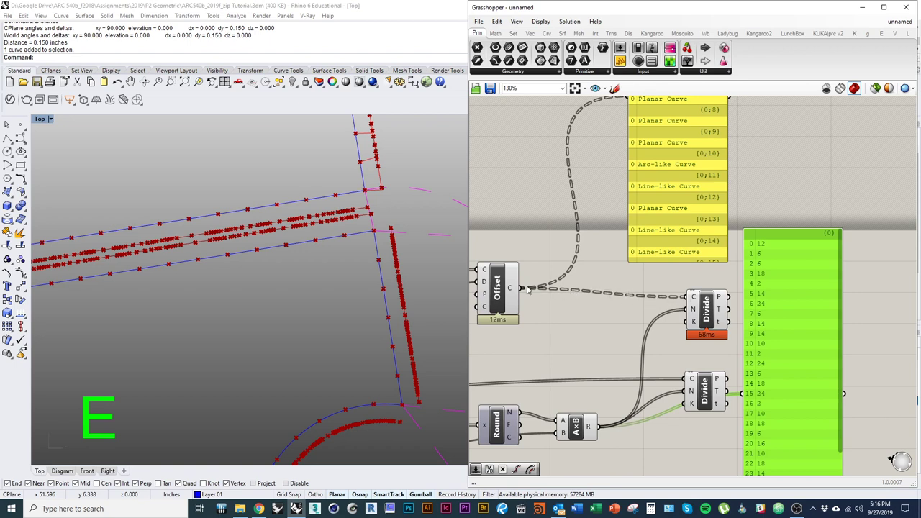
right_click_drag(626, 312, 607, 288)
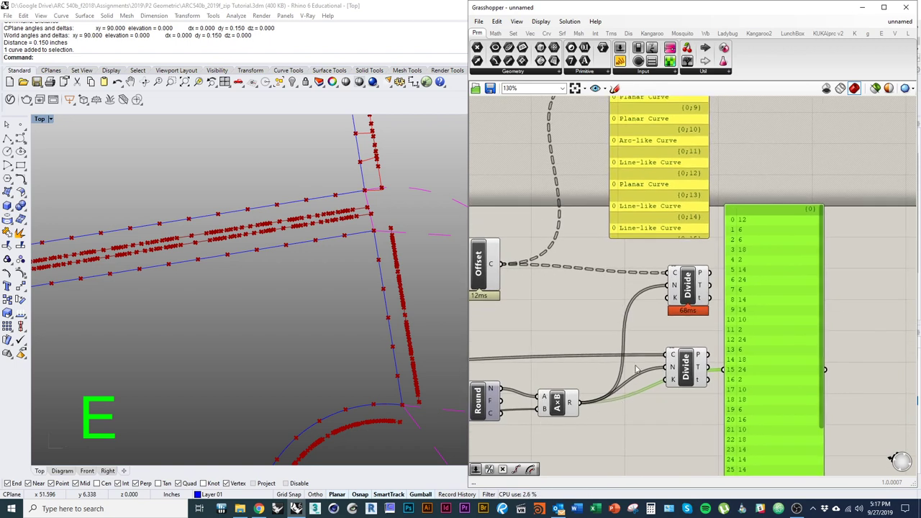
left_click(605, 376)
mouse_move(605, 376)
right_mouse_down()
mouse_move(646, 366)
mouse_move(627, 406)
right_mouse_up()
mouse_move(687, 344)
right_mouse_down()
mouse_move(600, 342)
mouse_move(656, 304)
mouse_move(667, 282)
right_mouse_up()
left_click(681, 362)
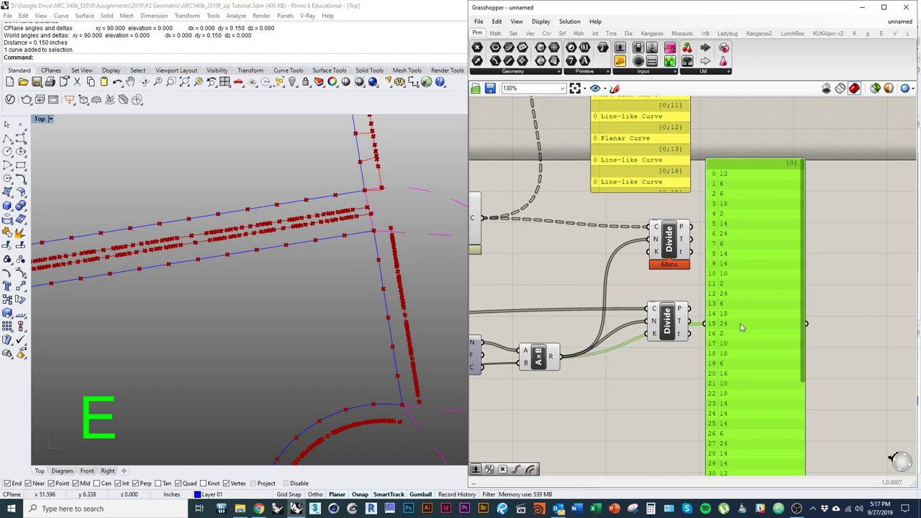
right_click_drag(707, 353, 725, 440)
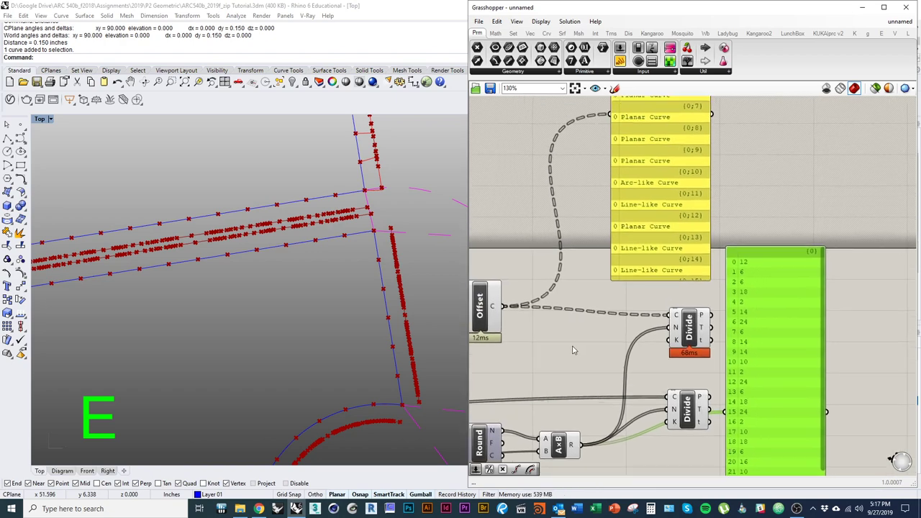
right_click_drag(528, 331, 576, 335)
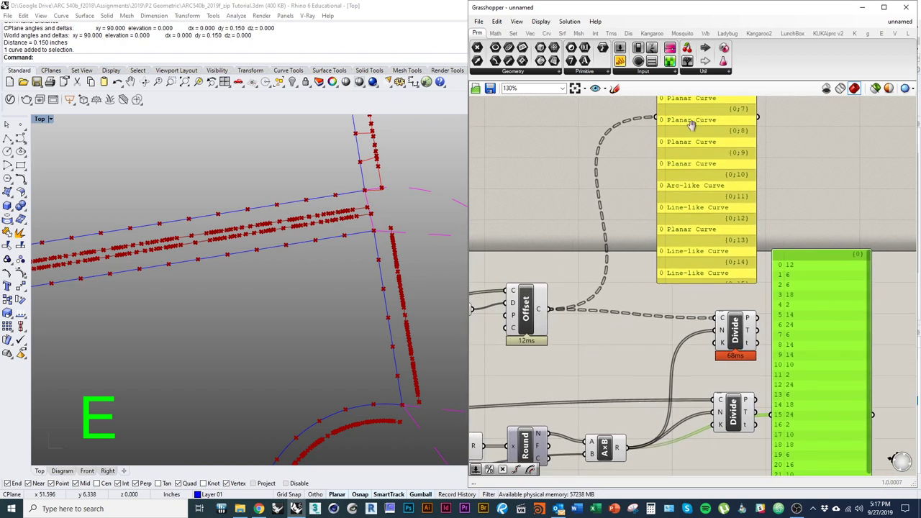
right_click_drag(696, 115, 686, 212)
right_click_drag(739, 173, 677, 186)
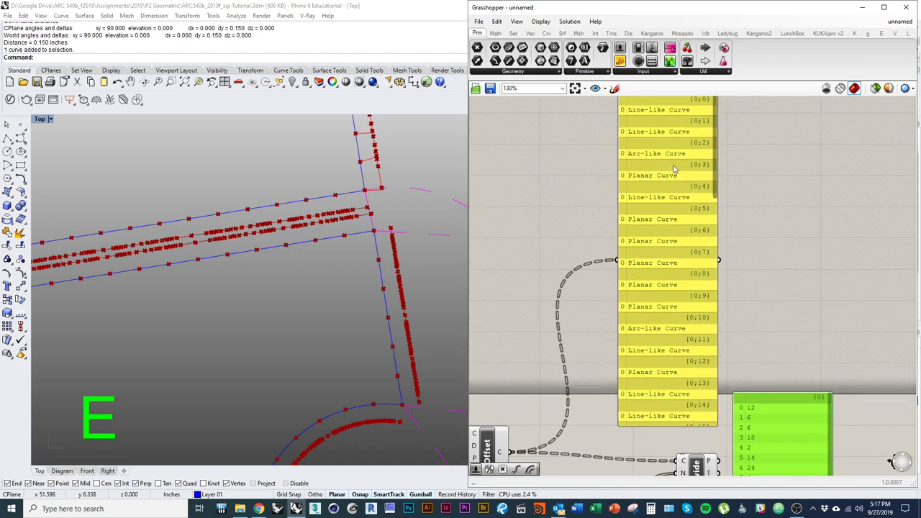
right_click_drag(649, 383, 647, 190)
right_click_drag(610, 301, 584, 284)
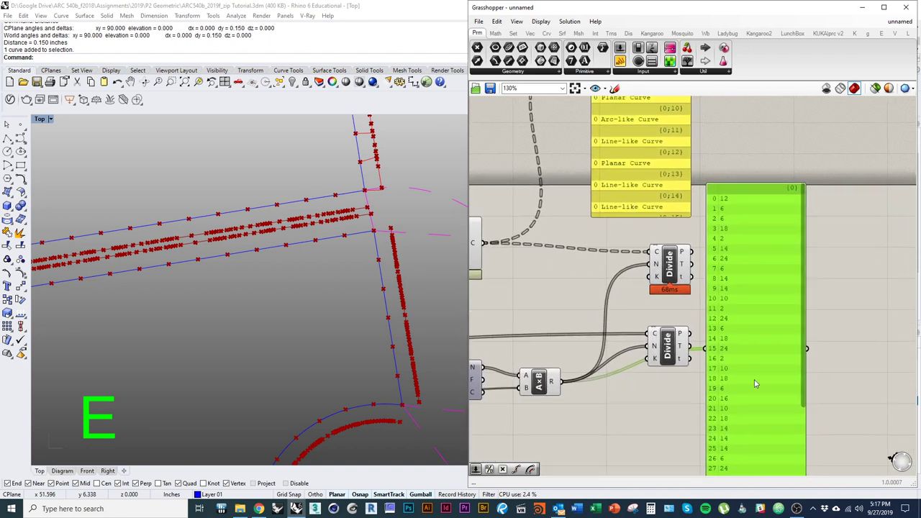
Move the segment-number panel away from the Divide components, feed it the lower Divide's P output and widen it to read the point branches.
left_click_drag(724, 325, 856, 396)
right_click_drag(701, 391, 781, 374)
right_click_drag(571, 352, 541, 357)
right_click_drag(621, 303, 562, 334)
right_click_drag(722, 377, 744, 453)
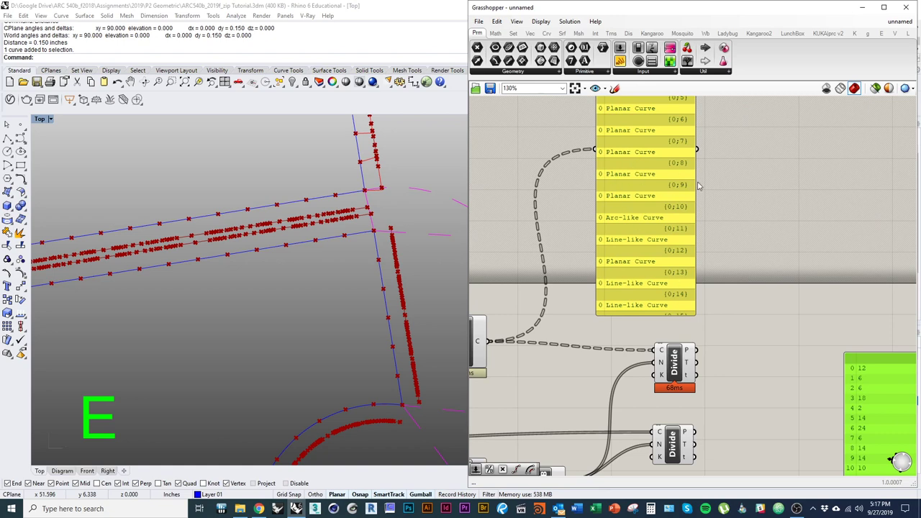
mouse_move(603, 341)
right_mouse_down()
mouse_move(617, 286)
mouse_move(611, 339)
right_mouse_up()
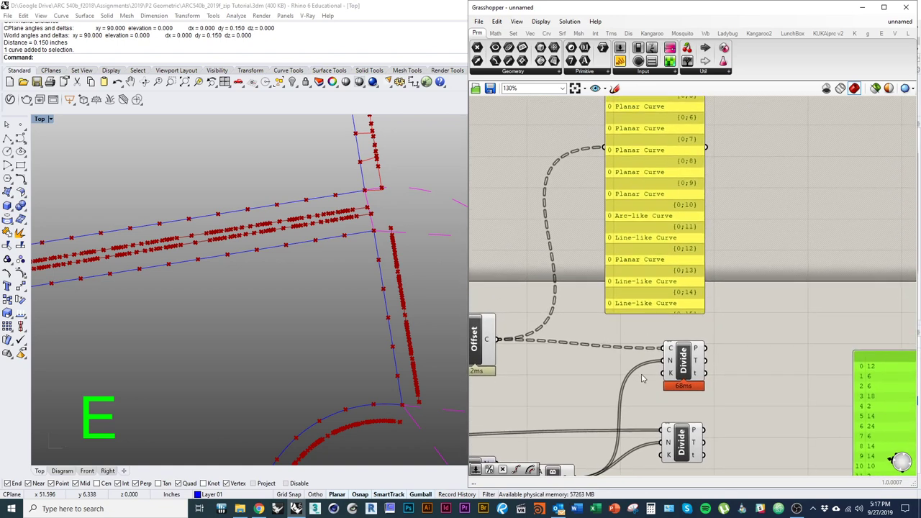
right_click_drag(643, 378, 628, 290)
right_click_drag(683, 265, 595, 214)
left_click_drag(603, 292, 749, 378)
right_click_drag(694, 376, 651, 365)
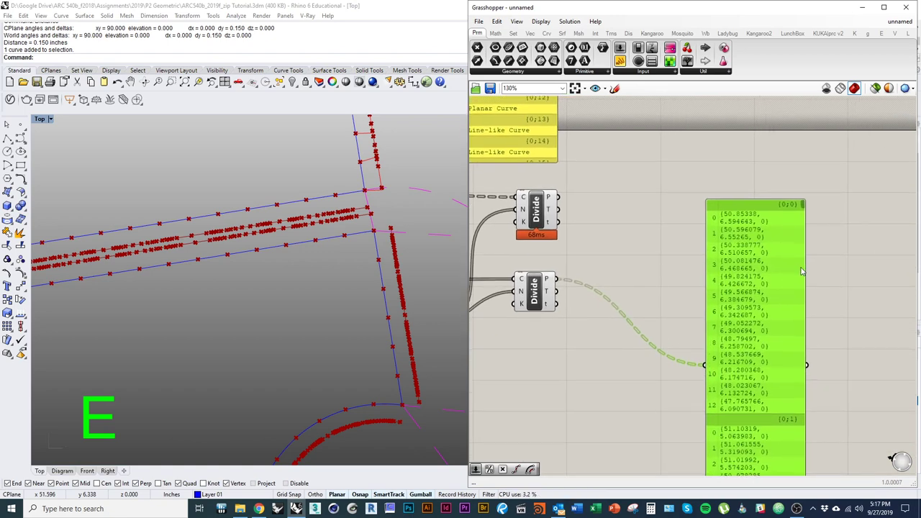
left_click_drag(805, 268, 905, 267)
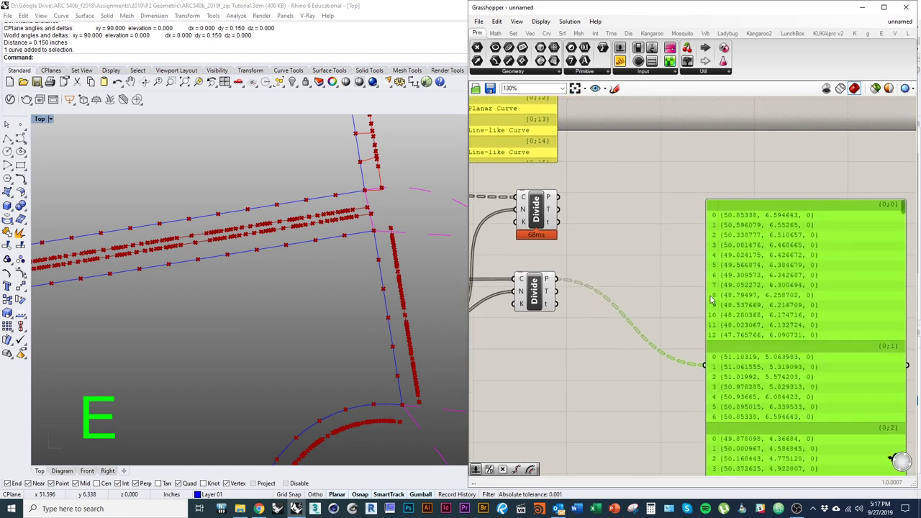
right_click_drag(650, 300, 587, 290)
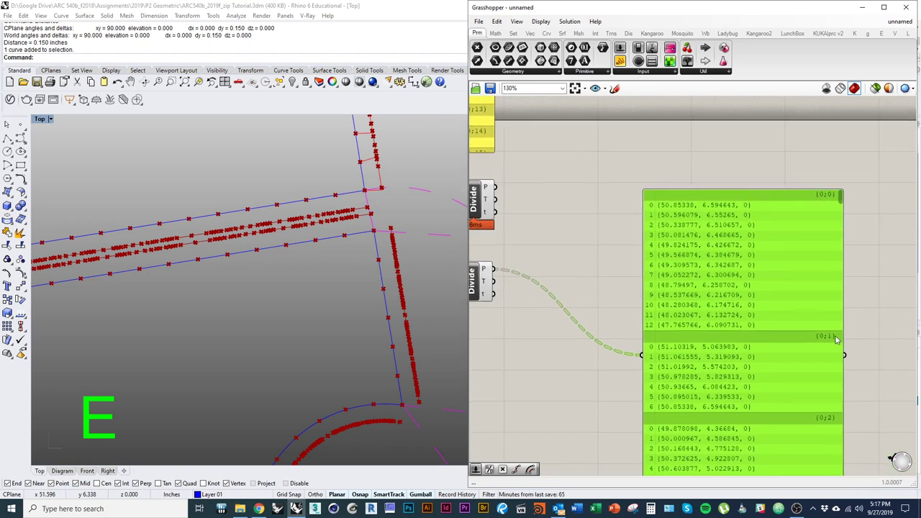
Delete the panel connected to the lower Divide's P output.
right_click_drag(717, 354, 774, 356)
key("Delete")
Move the Crv parameter up and to the left so it sits above the 0.254 slider.
right_click_drag(587, 345, 753, 365)
right_click_drag(669, 318, 803, 359)
right_click_drag(621, 317, 760, 312)
right_click_drag(609, 324, 741, 330)
right_click_drag(668, 350, 644, 323)
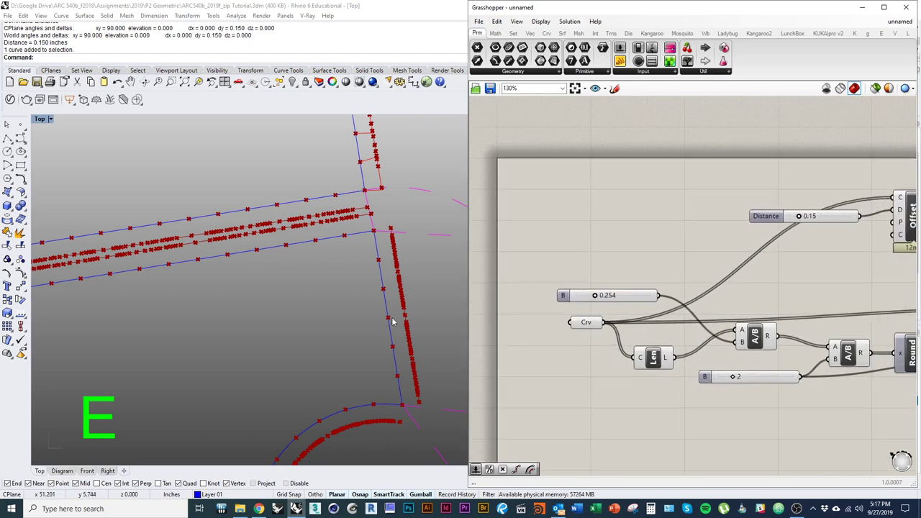
left_click_drag(596, 323, 560, 271)
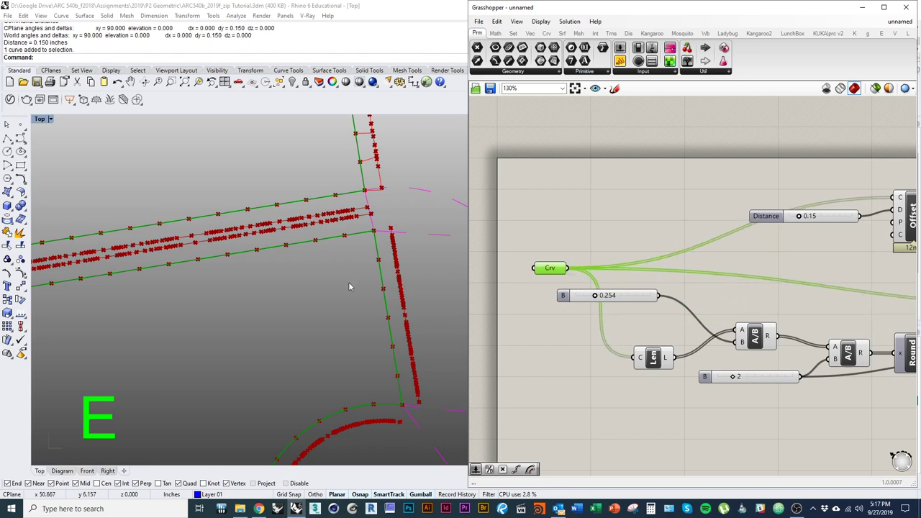
Examine how the Crv parameter's wires run to the Length, Offset and Divide components.
right_click_drag(604, 269, 502, 274)
mouse_move(768, 280)
right_mouse_down()
mouse_move(649, 282)
mouse_move(767, 284)
right_mouse_up()
right_click_drag(539, 280, 695, 280)
left_click(663, 259)
left_click(607, 284)
right_click_drag(838, 293, 565, 295)
right_click_drag(746, 254, 643, 300)
right_click_drag(711, 290, 879, 291)
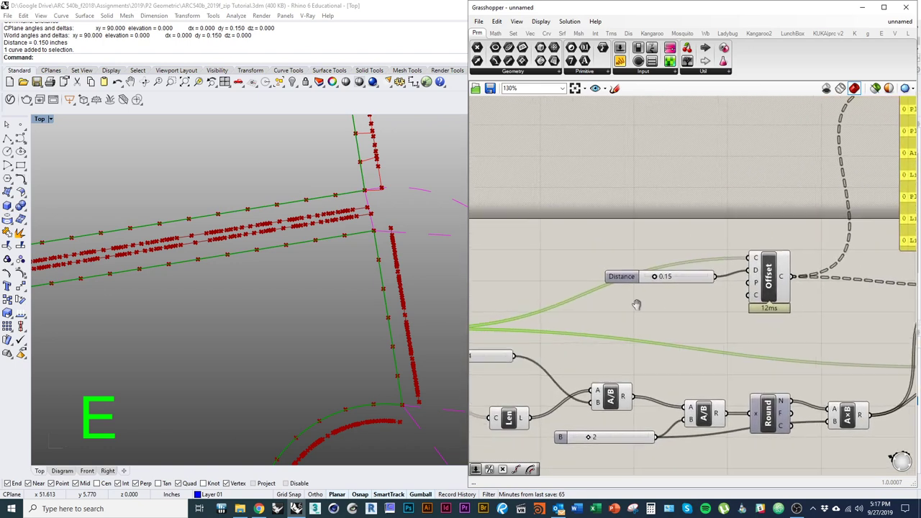
right_click_drag(612, 305, 802, 286)
left_click_drag(593, 313, 585, 310)
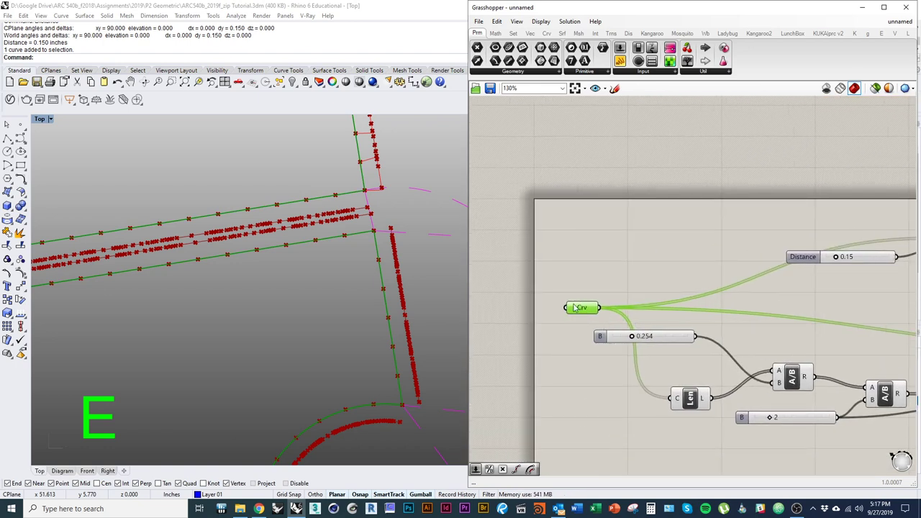
Bring the offset-curve panel next to the Crv parameter, feed it Crv's output instead and widen it to read the list structure.
right_click_drag(716, 263, 590, 292)
scroll(590, 292, "down", 1)
left_click_drag(888, 236, 639, 277)
left_click_drag(501, 329, 625, 183)
left_click_drag(652, 163, 636, 297)
left_click(683, 347)
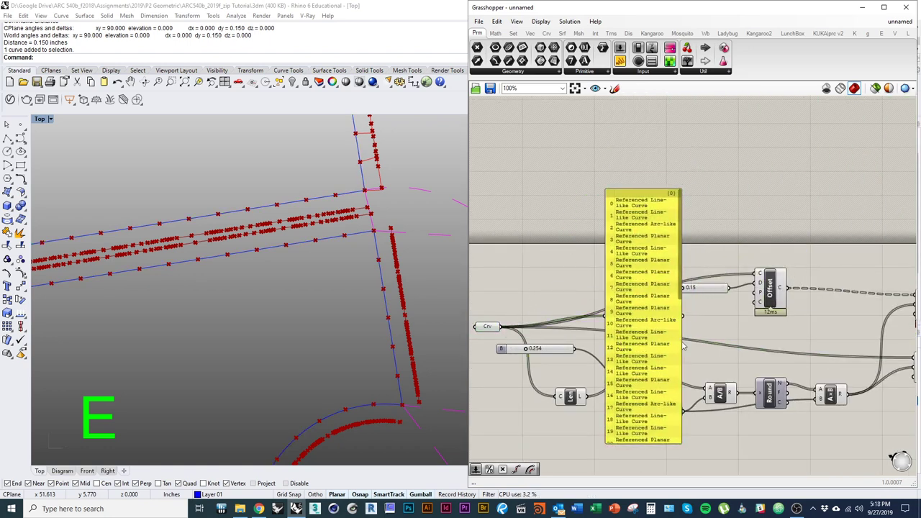
left_click_drag(682, 354, 771, 352)
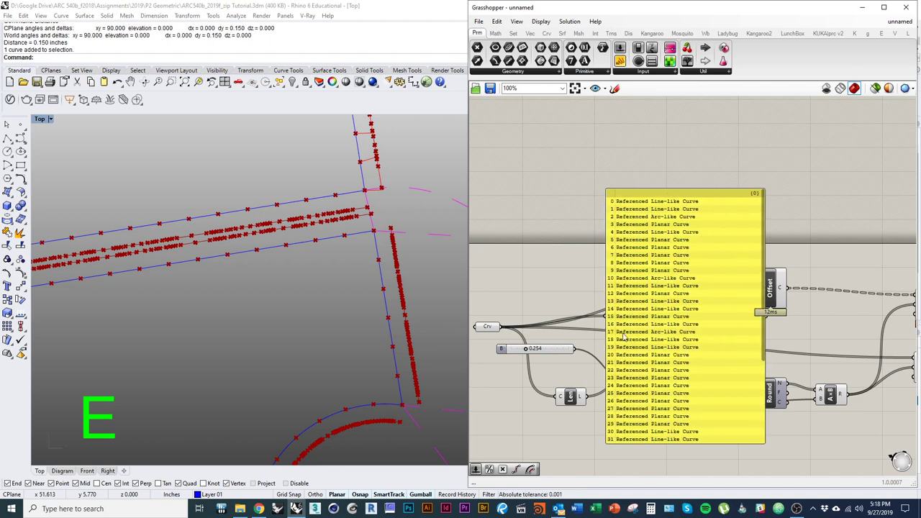
Graft the Crv parameter so that each referenced curve gets its own branch.
scroll(583, 338, "up", 5)
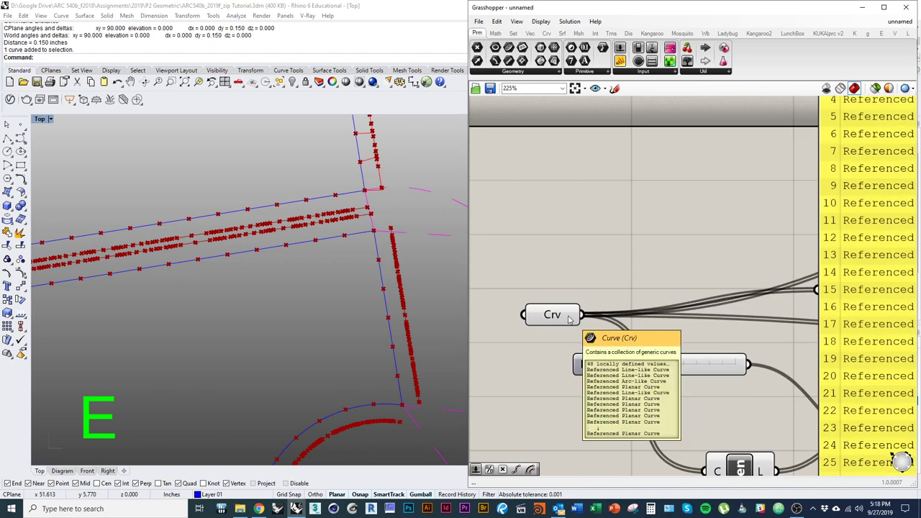
right_click(571, 321)
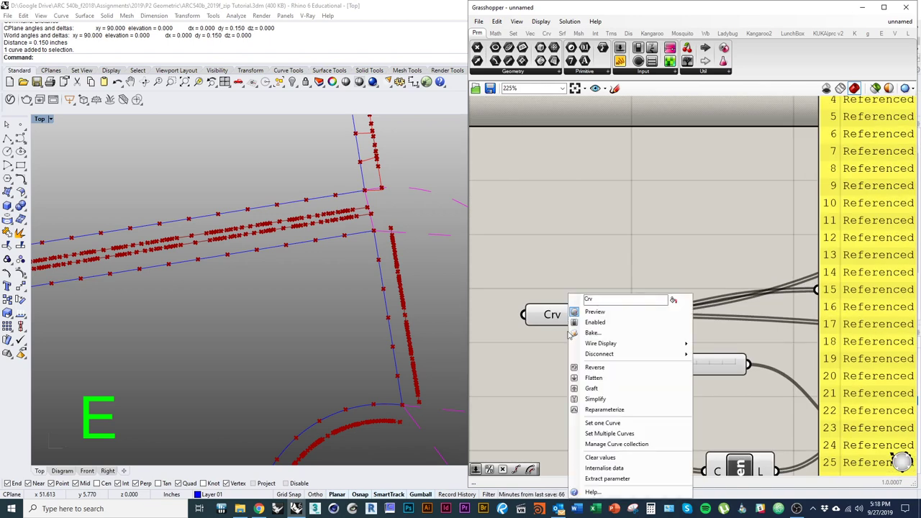
left_click(614, 389)
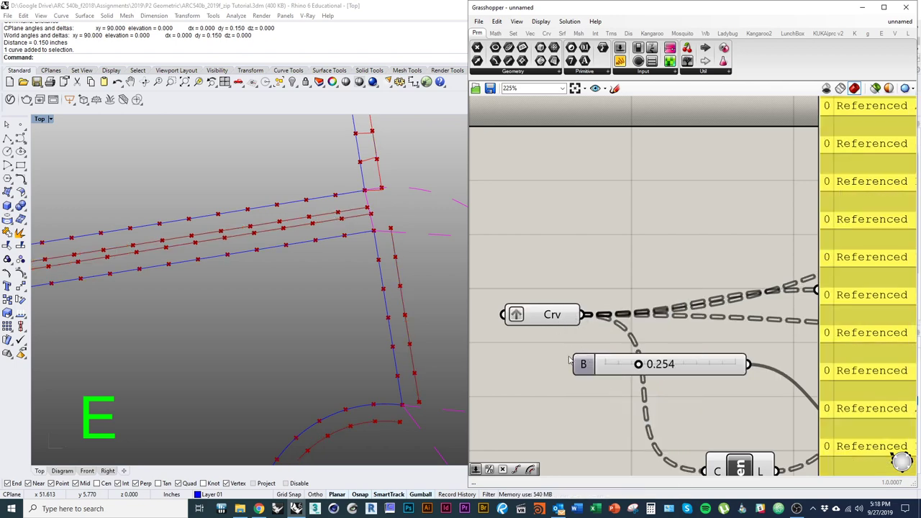
Review the grafted curve branches in the Crv panel, then delete that panel.
scroll(664, 263, "down", 5)
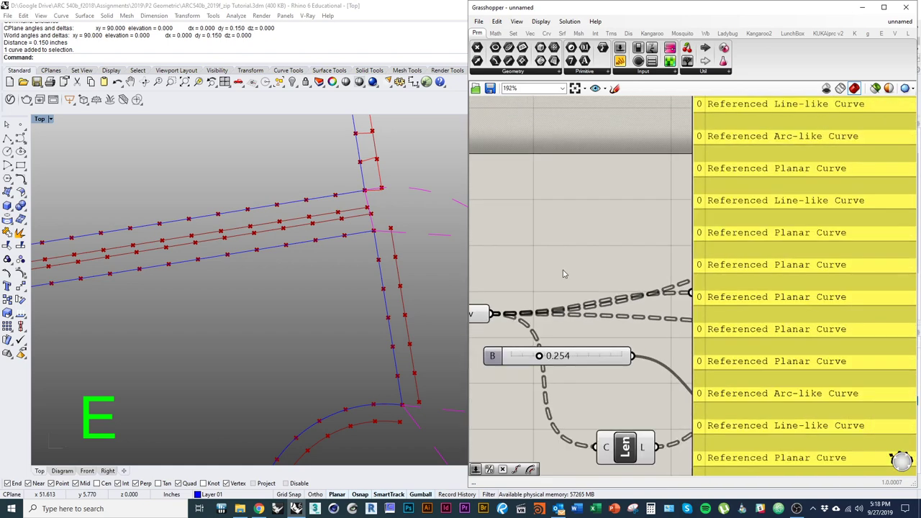
left_click_drag(726, 340, 723, 308)
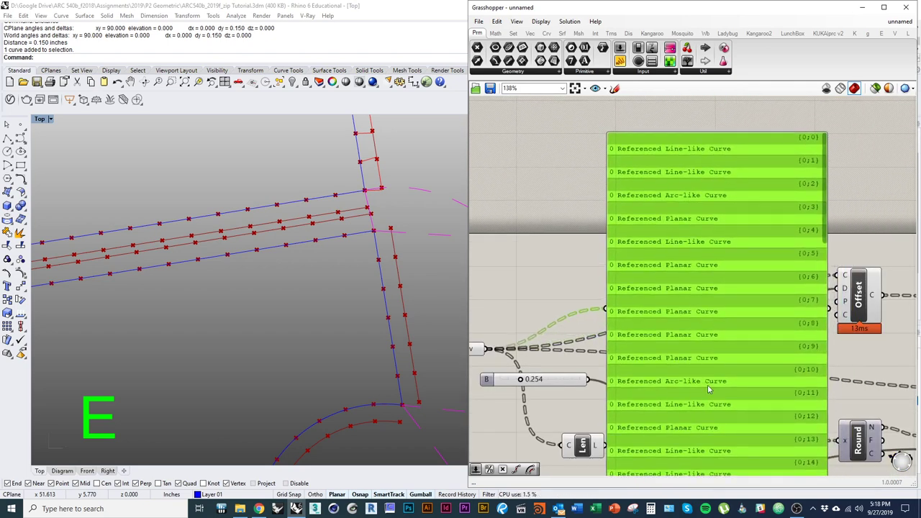
right_click_drag(704, 386, 566, 344)
right_click_drag(508, 138, 619, 180)
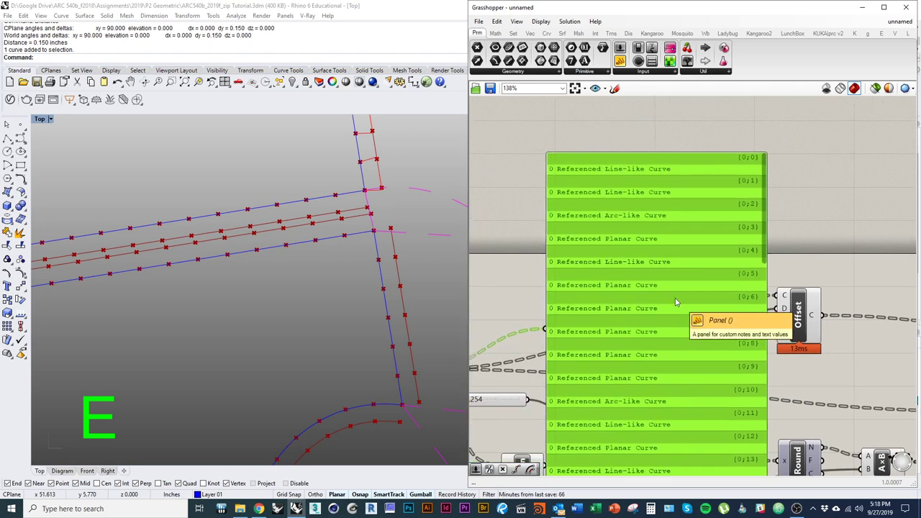
key("Delete")
Select the upper Divide component and examine its division points on the offset curves around pieces E, A, C and J.
right_click_drag(622, 327, 627, 285)
right_click_drag(781, 306, 573, 299)
right_click_drag(739, 310, 710, 320)
left_click(706, 290)
scroll(350, 246, "down", 3)
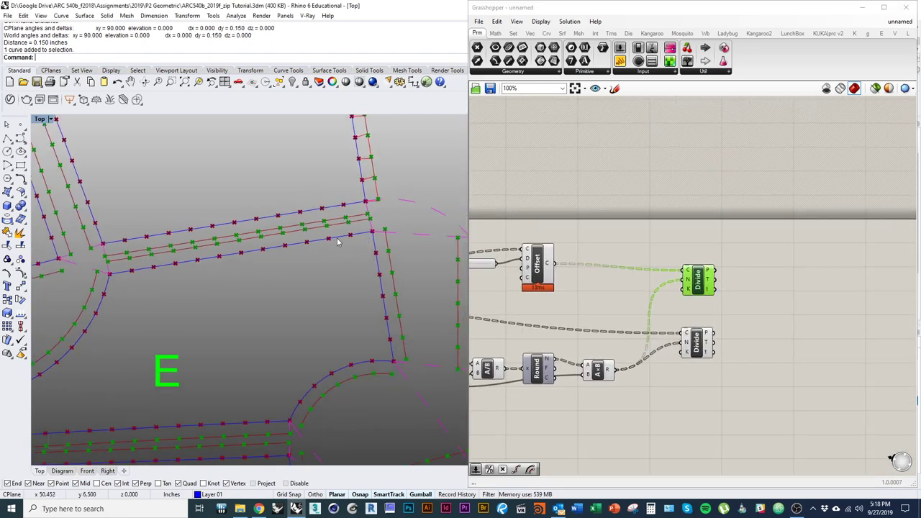
scroll(298, 255, "down", 1)
scroll(298, 255, "down", 2)
right_click_drag(169, 335, 305, 308)
scroll(162, 375, "up", 6)
mouse_move(329, 353)
right_mouse_down()
mouse_move(339, 367)
mouse_move(315, 357)
right_mouse_up()
scroll(186, 346, "down", 8)
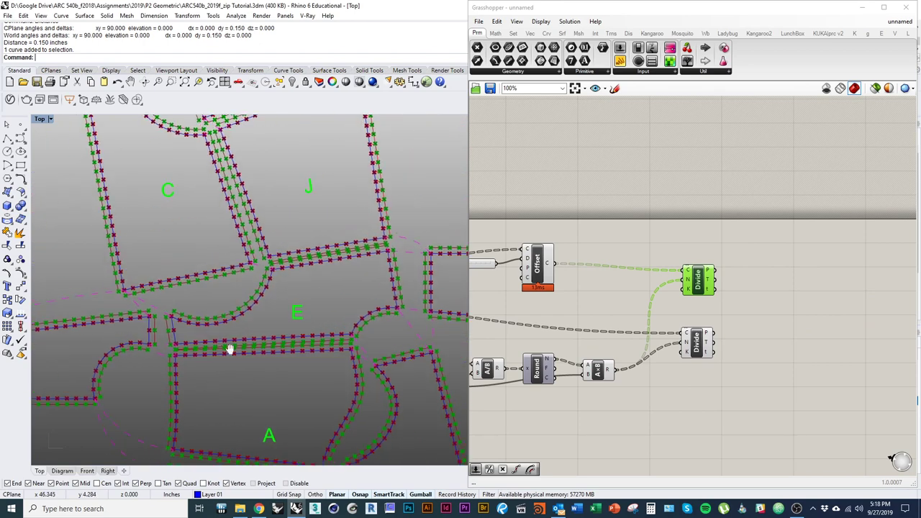
right_click_drag(216, 333, 249, 383)
Deselect the Divide component and check the edge and offset division points across pieces C, J, E and F.
left_click(703, 369)
right_click_drag(703, 370, 745, 355)
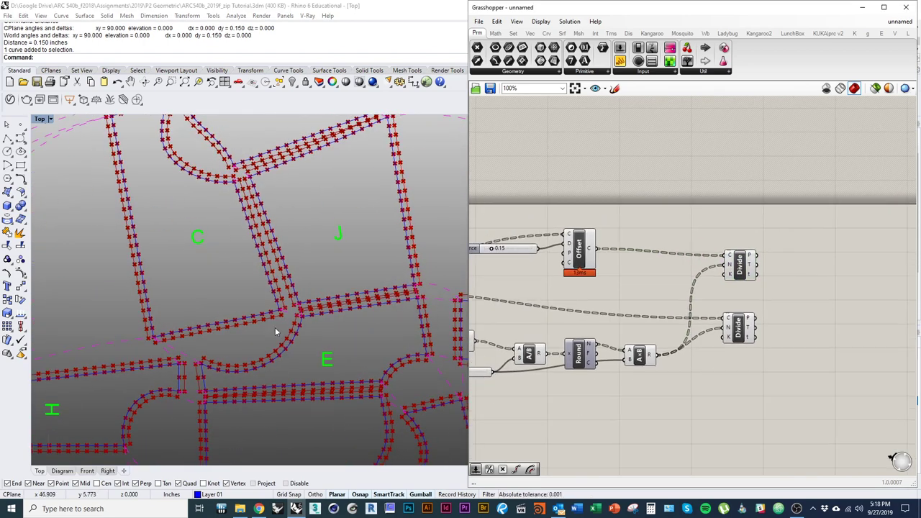
right_click_drag(374, 333, 332, 319)
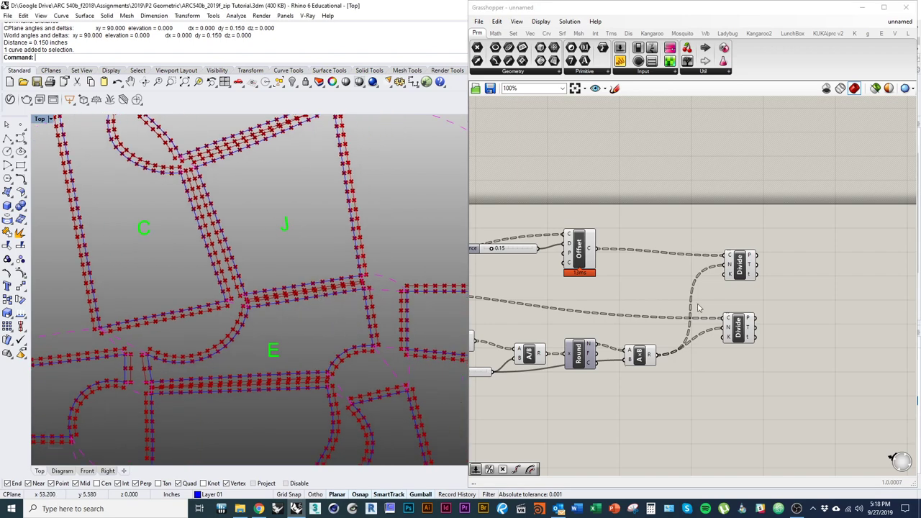
right_click_drag(400, 306, 285, 304)
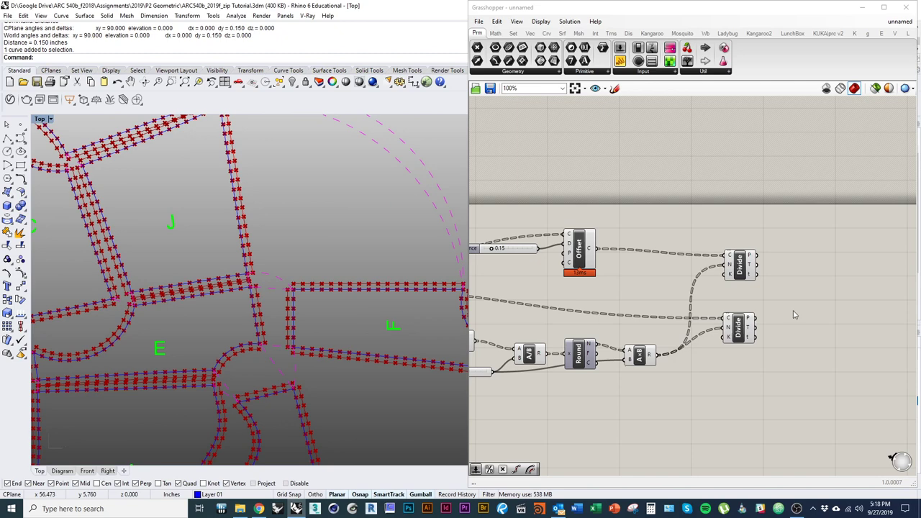
right_click_drag(829, 324, 753, 342)
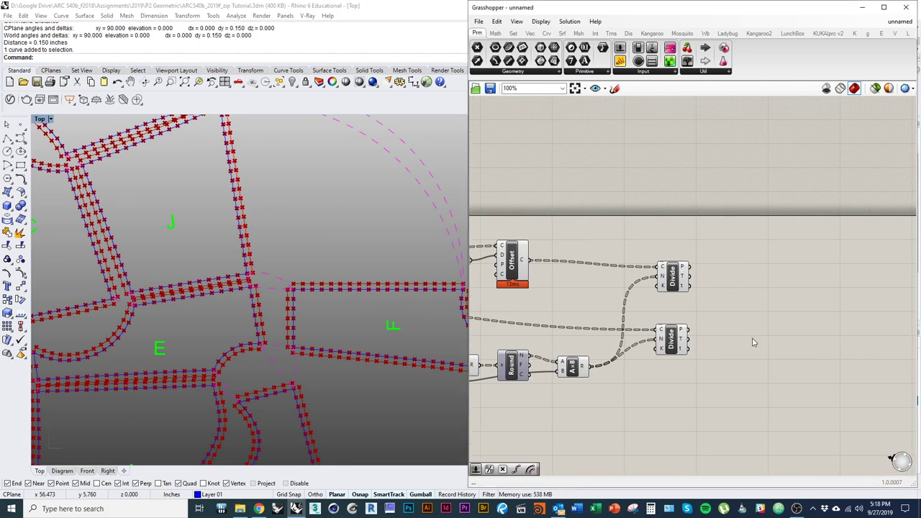
Examine the division points of the two Divide components along the edges of piece F.
scroll(693, 311, "up", 4)
left_click(660, 266)
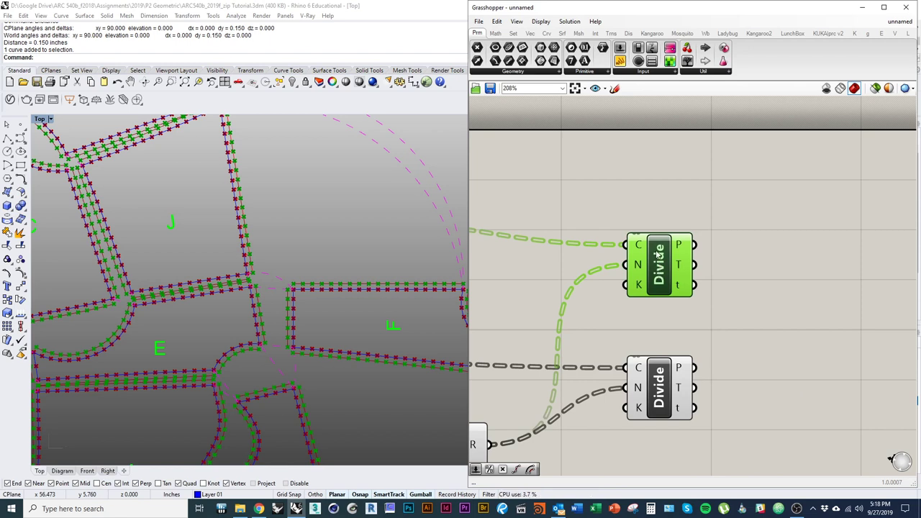
mouse_move(678, 246)
left_click(634, 317)
right_click_drag(594, 335, 656, 335)
scroll(304, 287, "up", 4)
scroll(305, 290, "up", 4)
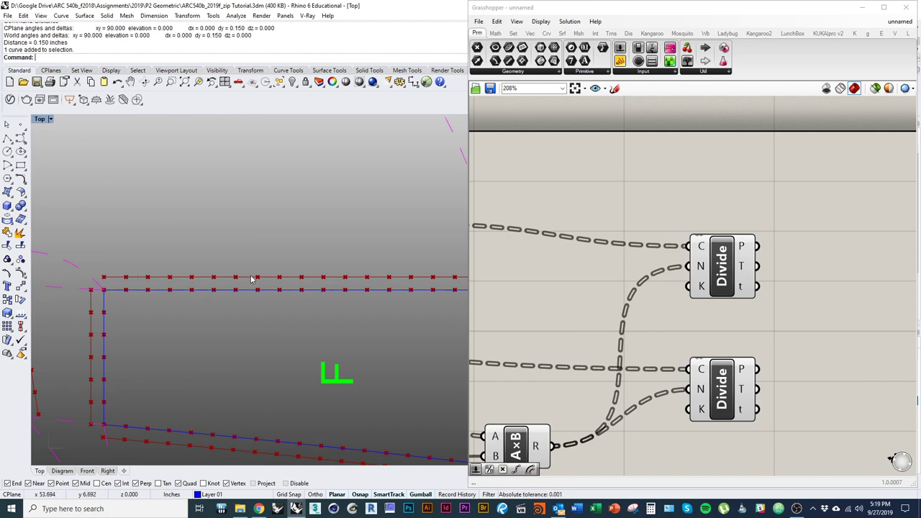
right_click_drag(391, 341, 335, 342)
right_click_drag(767, 331, 711, 332)
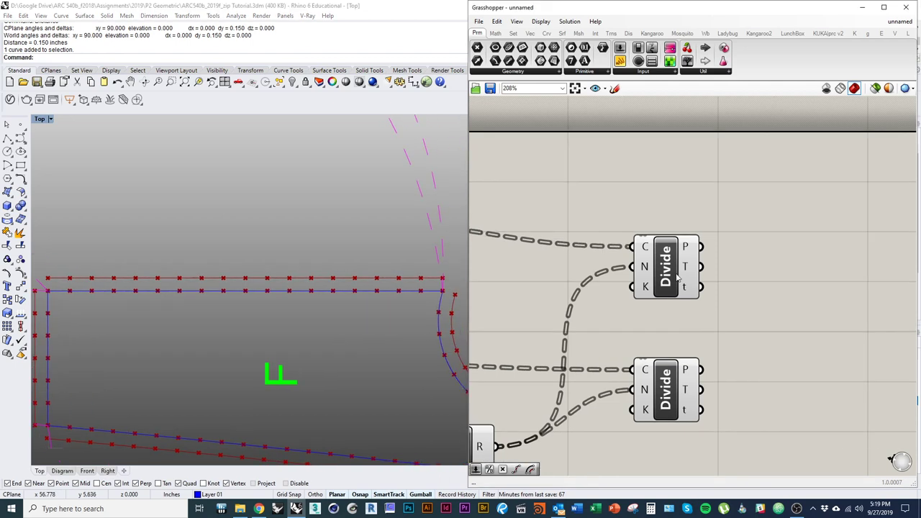
Add a Shatter component to the canvas just above the upper Divide component.
left_click(546, 34)
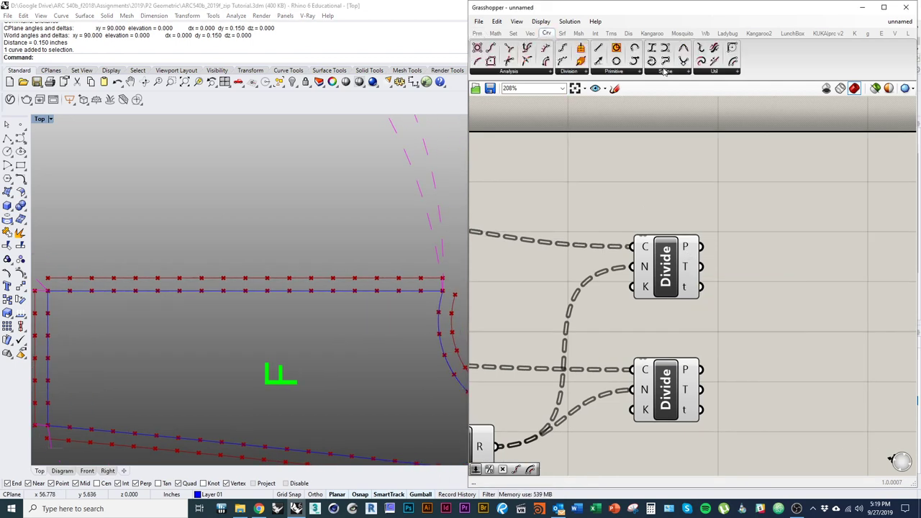
left_click(715, 73)
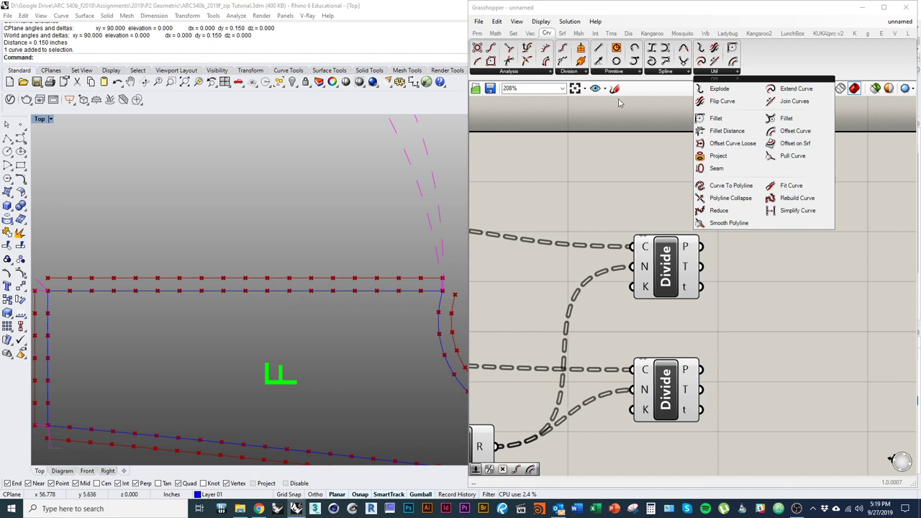
left_click(580, 75)
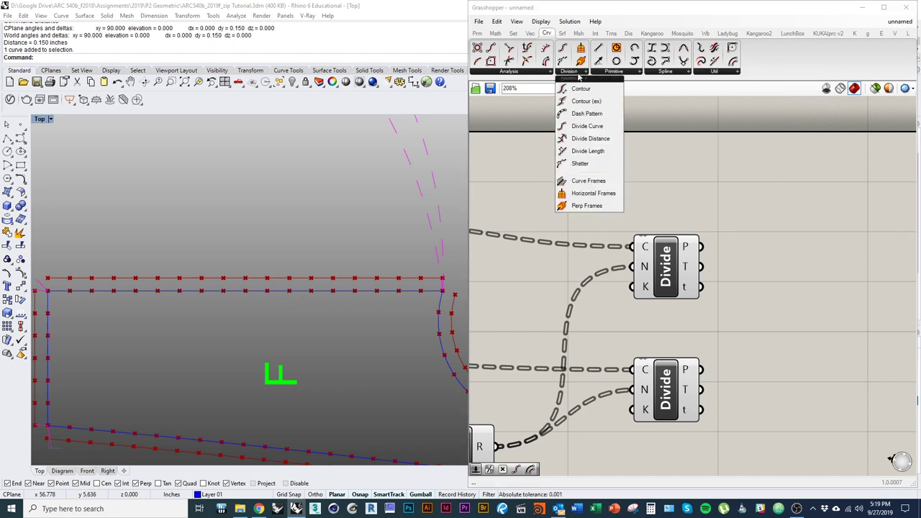
left_click_drag(580, 163, 664, 167)
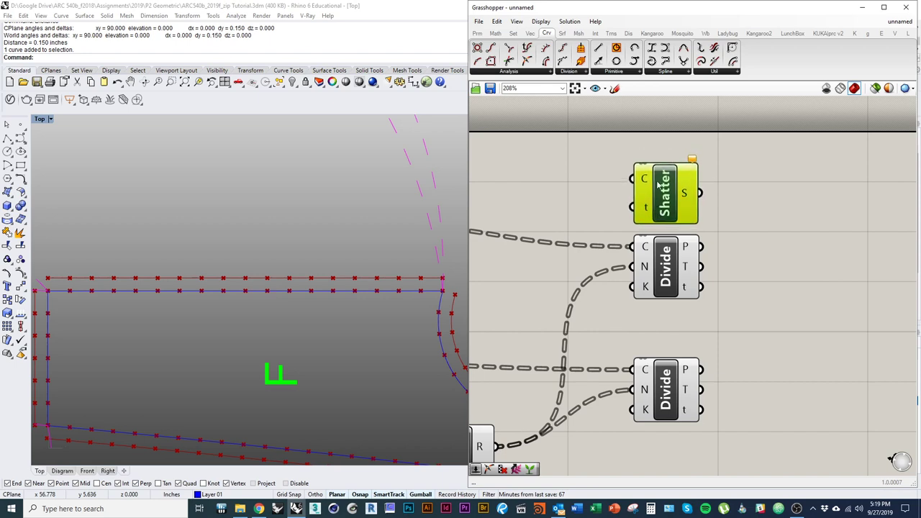
right_click_drag(666, 238, 698, 256)
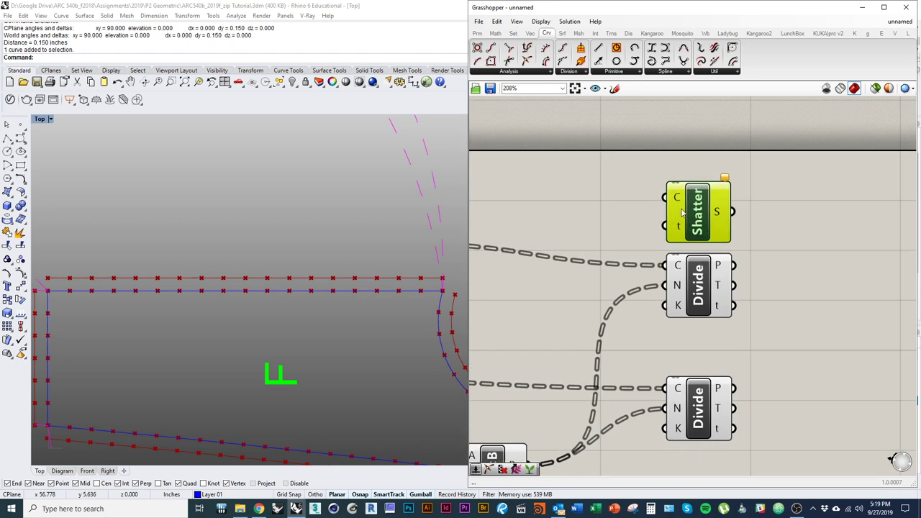
right_click_drag(620, 203, 654, 211)
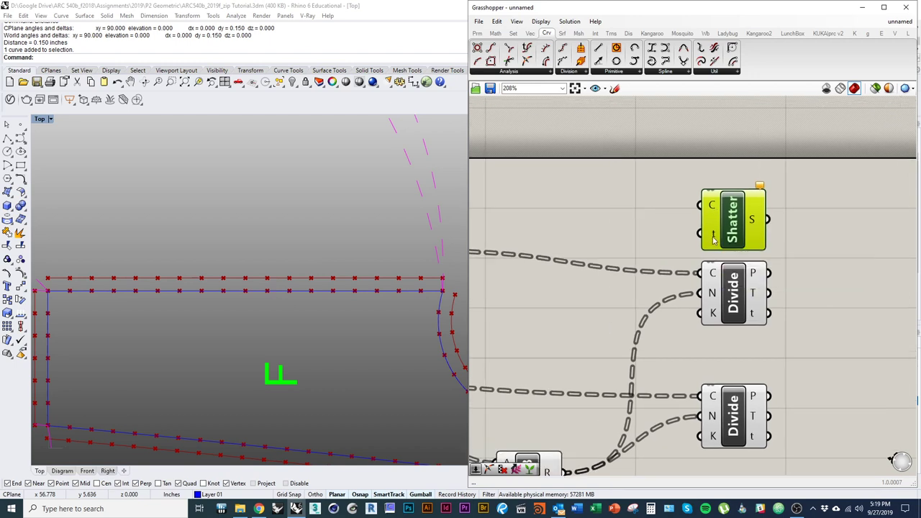
Connect the Offset component's curve output to Shatter's curve input and shift Shatter slightly away from Divide.
right_click_drag(689, 232, 734, 228)
left_click_drag(748, 213, 487, 257)
right_click_drag(488, 265, 587, 265)
right_click_drag(685, 264, 578, 267)
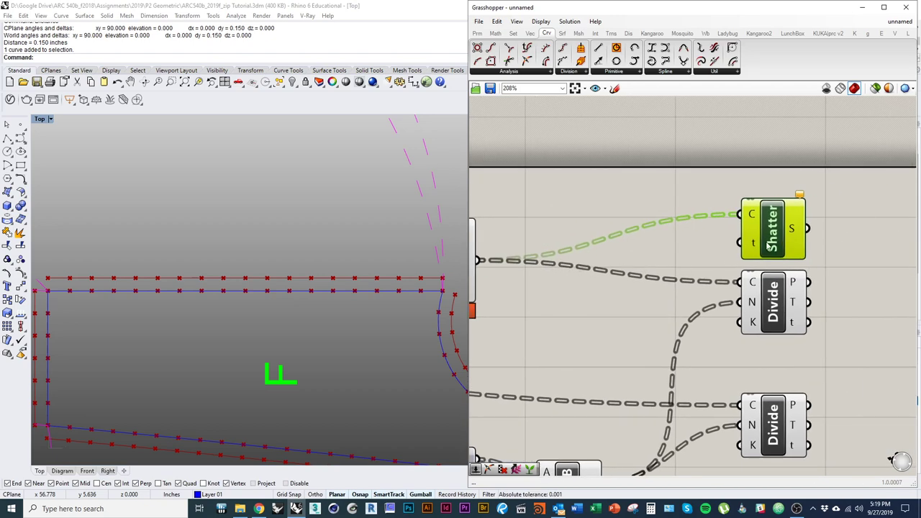
left_click(691, 241)
mouse_move(801, 196)
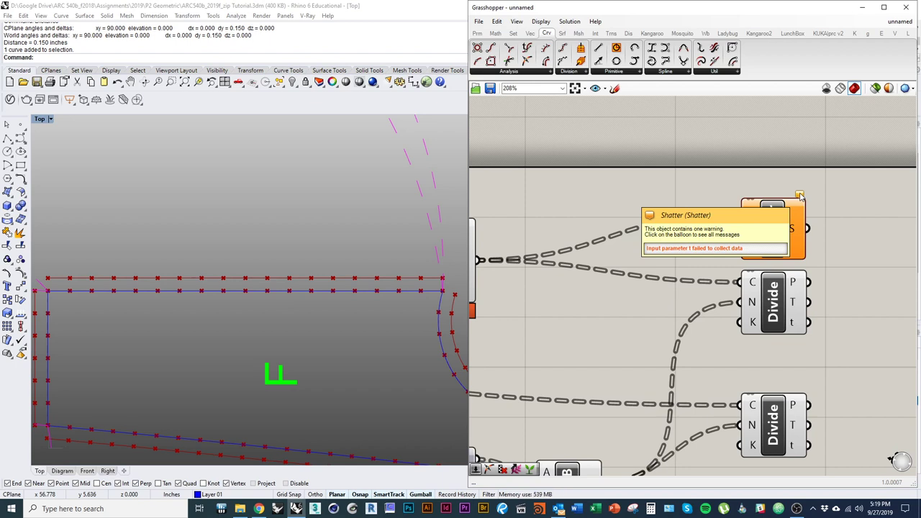
right_click_drag(762, 236, 716, 270)
left_click_drag(728, 276, 737, 256)
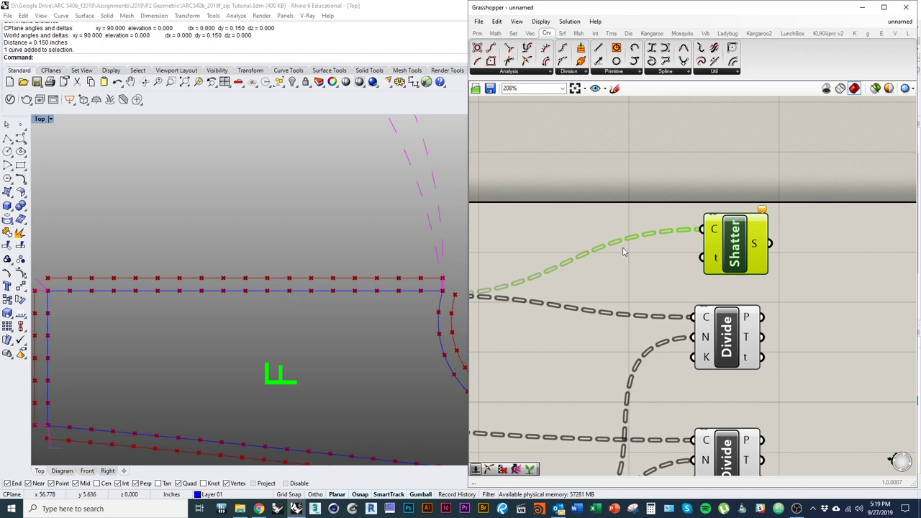
Draw a horizontal test line about 5.5 inches long in the Top viewport, below the red toothed curve.
right_click_drag(632, 254, 676, 293)
scroll(280, 295, "down", 15)
right_click_drag(458, 298, 310, 303)
scroll(269, 301, "up", 3)
right_click_drag(614, 290, 696, 232)
type("Line")
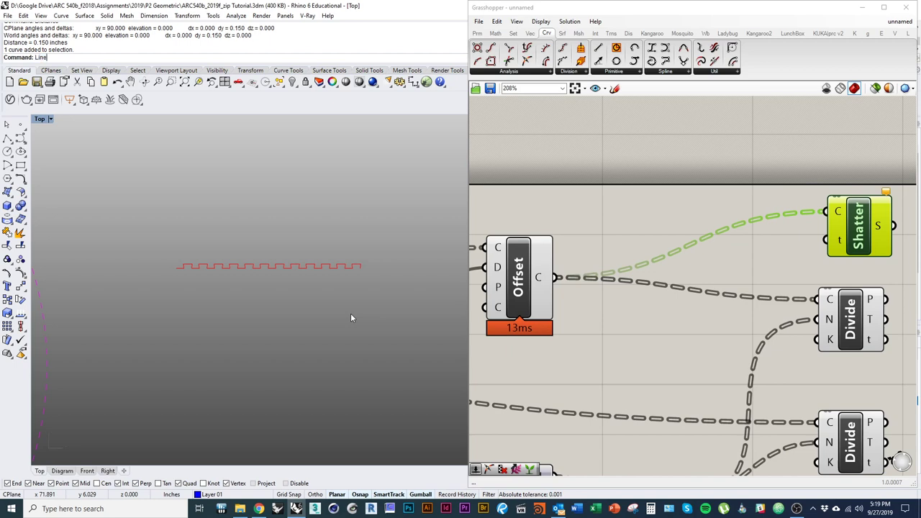
key("Return")
left_click(150, 331)
left_click(316, 330)
Duplicate the Shatter component into the empty canvas area below the Divide components.
right_click_drag(584, 356, 584, 296)
scroll(583, 296, "down", 2)
right_click_drag(751, 231, 741, 178)
scroll(741, 178, "down", 2)
left_click_drag(755, 163, 748, 385, "alt")
Add a Curve parameter beside the copied Shatter and reference the new horizontal line in it.
right_click_drag(688, 387, 713, 339)
double_click(678, 358)
type("crv")
left_click(682, 346)
left_click(679, 360)
right_click(680, 360)
left_click(719, 423)
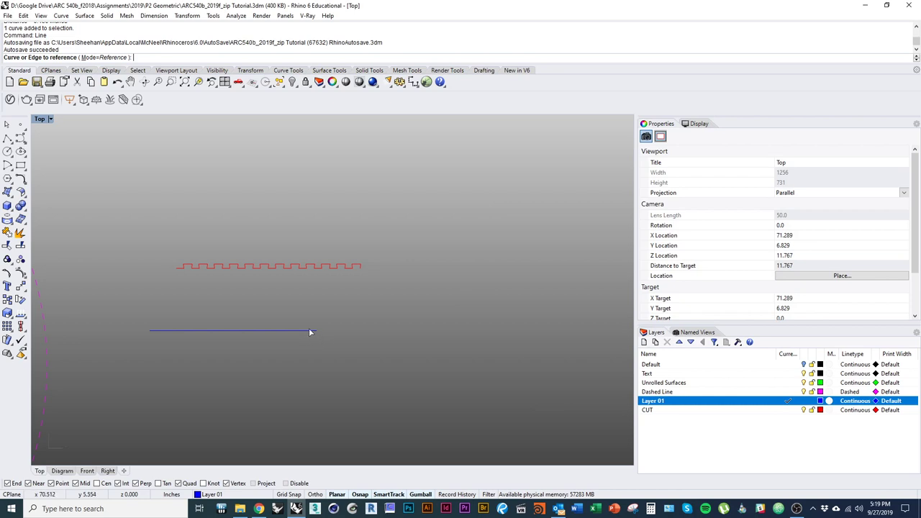
left_click(312, 331)
key("Return")
key("Escape")
right_click_drag(364, 337, 346, 344)
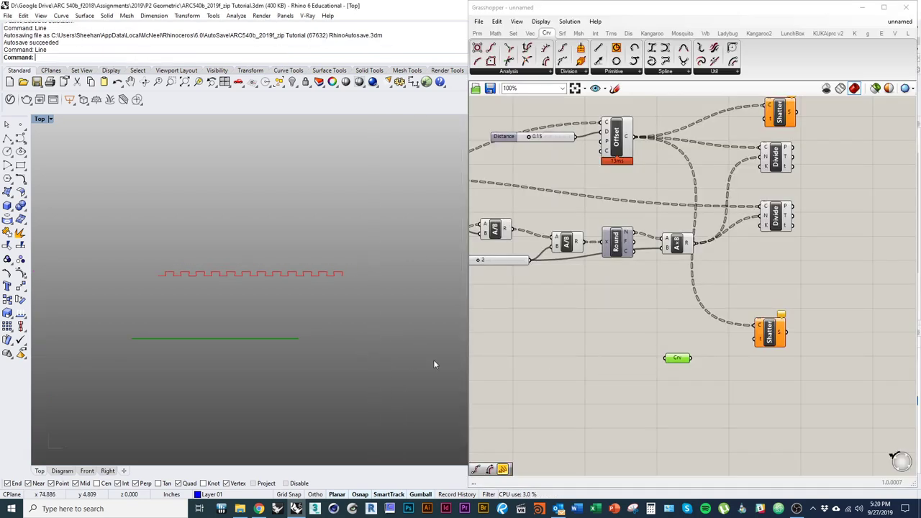
Connect the Curve parameter to the copied Shatter's curve input, replacing the Offset connection.
scroll(683, 358, "up", 1)
left_click_drag(687, 357, 782, 360)
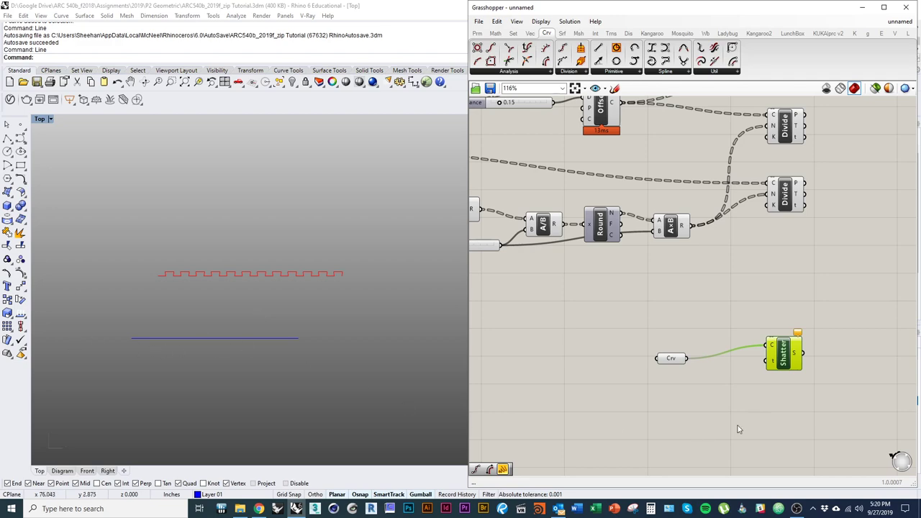
double_click(756, 413)
left_click(750, 369)
right_click_drag(765, 371, 731, 370)
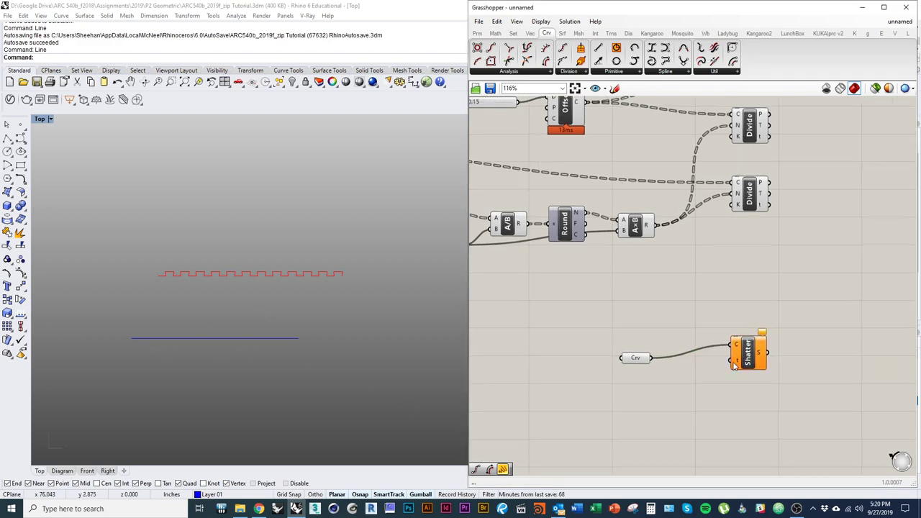
scroll(736, 358, "up", 5)
scroll(742, 378, "down", 5)
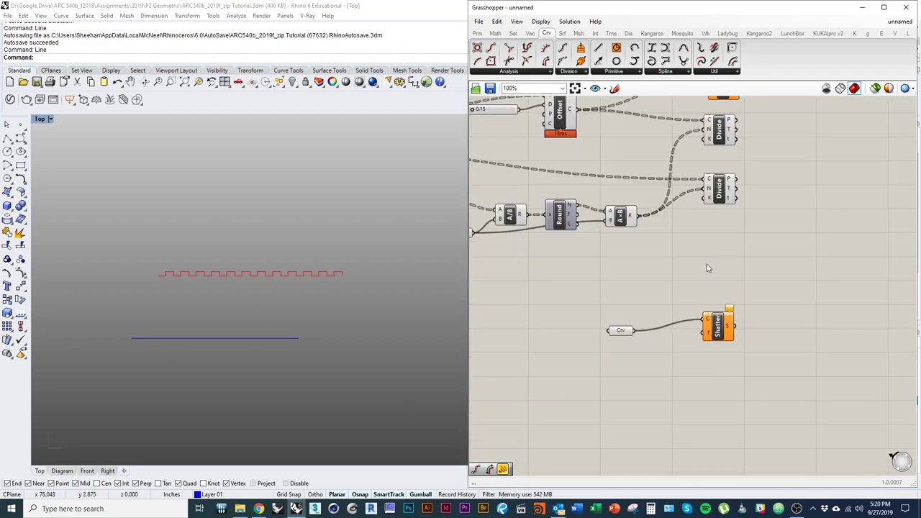
Add an Evaluate Curve component above the copied Shatter and feed it the Curve parameter.
double_click(727, 270)
type("eval")
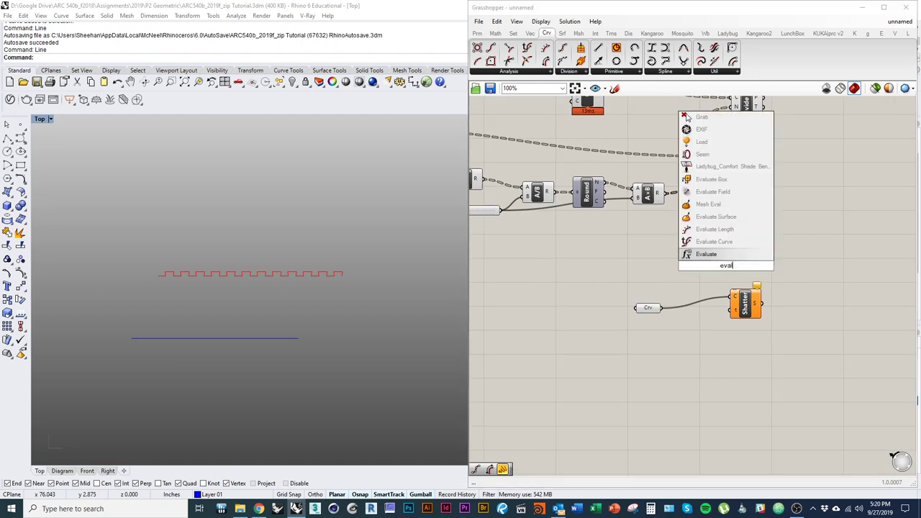
key("Return")
left_click_drag(730, 264, 661, 309)
scroll(687, 294, "up", 2)
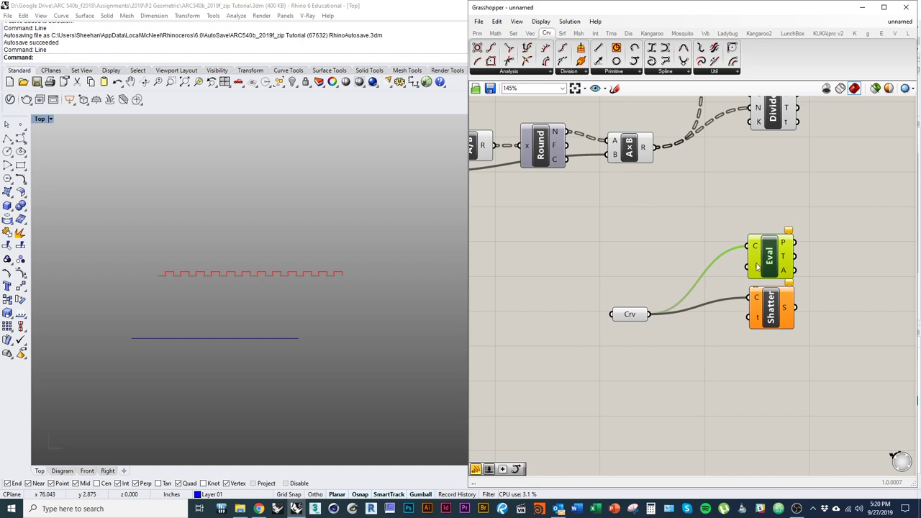
right_click_drag(752, 266, 754, 276)
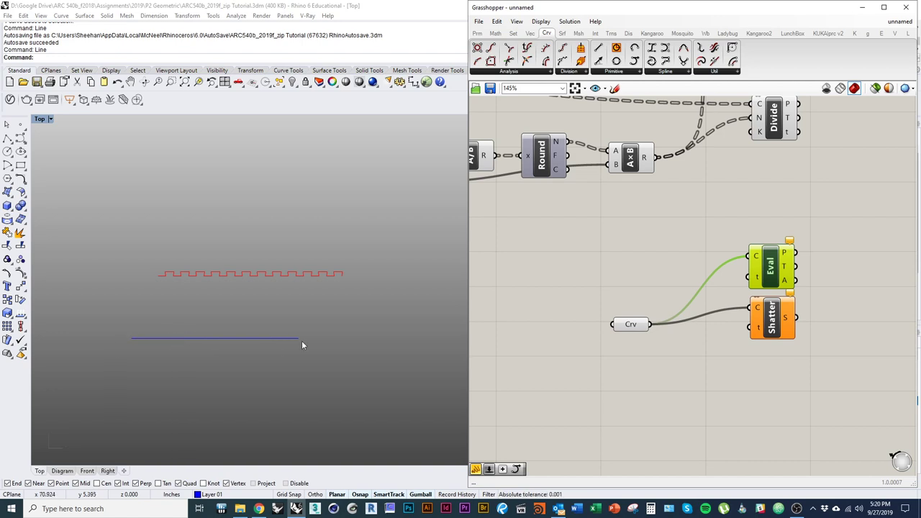
Create a number slider of 10.0 and connect it to the t inputs of both Evaluate Curve and the copied Shatter.
double_click(652, 392)
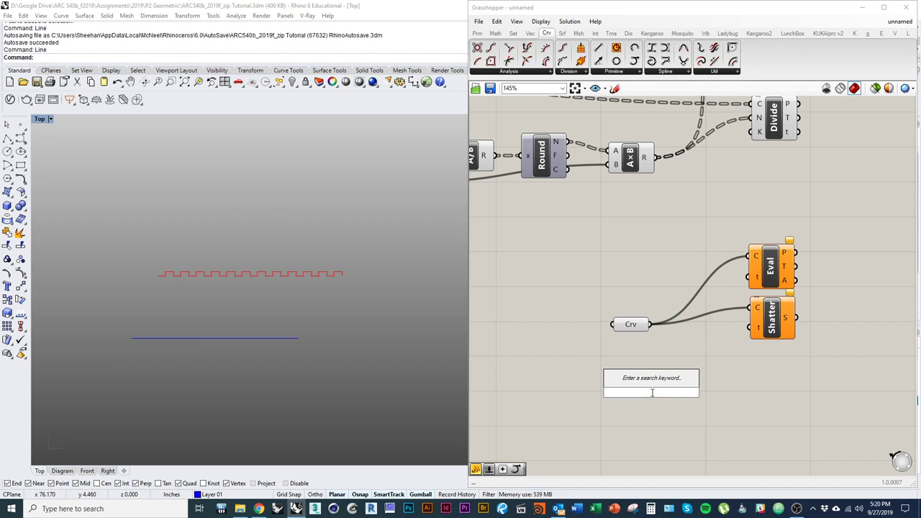
type("10.0")
key("Return")
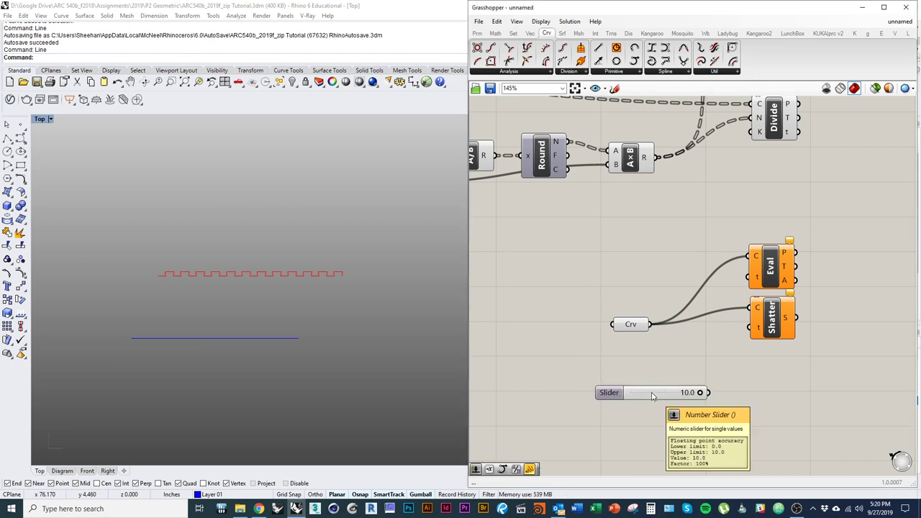
left_click_drag(644, 396, 621, 296)
left_click_drag(750, 279, 751, 327)
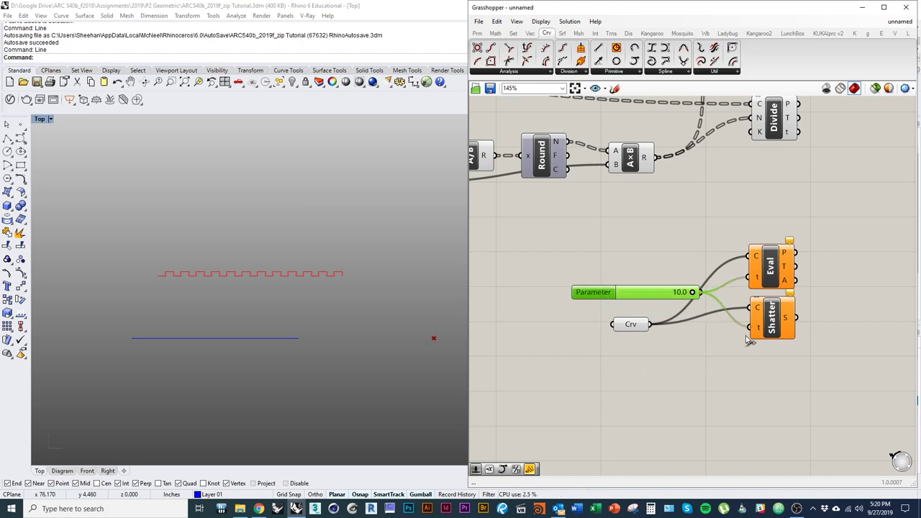
Vary the Parameter slider to move the evaluated point along the line, ending at 2.8.
left_click_drag(692, 293, 647, 301)
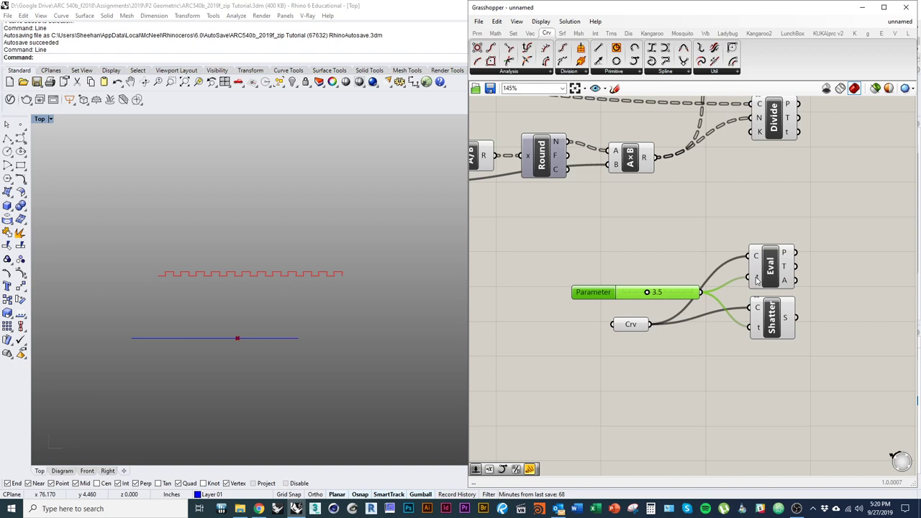
left_click_drag(776, 277, 781, 276)
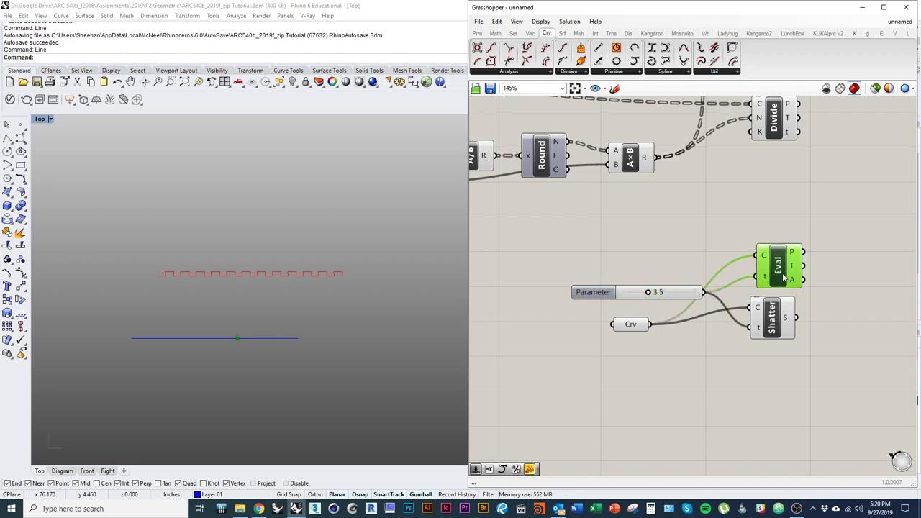
mouse_move(648, 294)
left_mouse_down()
mouse_move(626, 297)
mouse_move(653, 301)
mouse_move(643, 301)
left_mouse_up()
left_click(645, 266)
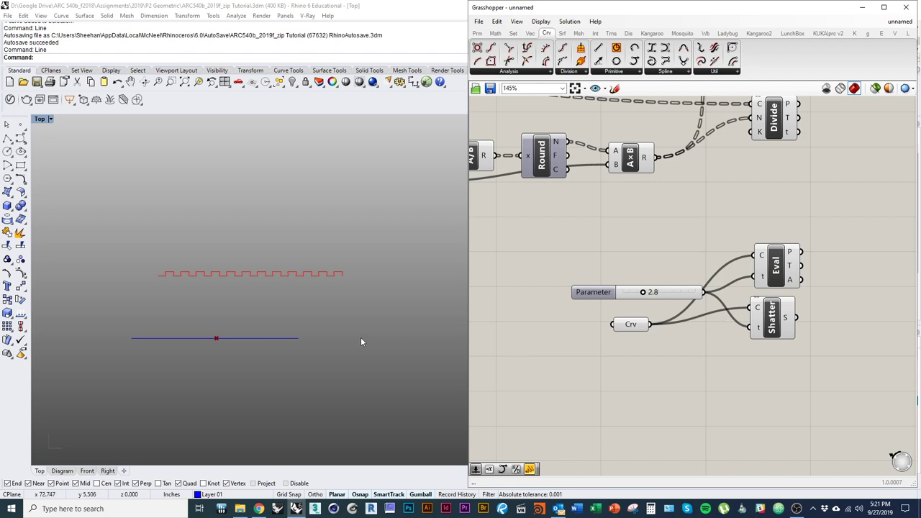
Rearrange the Evaluate Curve component and the Parameter slider, moving the slider farther from the components it feeds.
left_click_drag(778, 278, 766, 277)
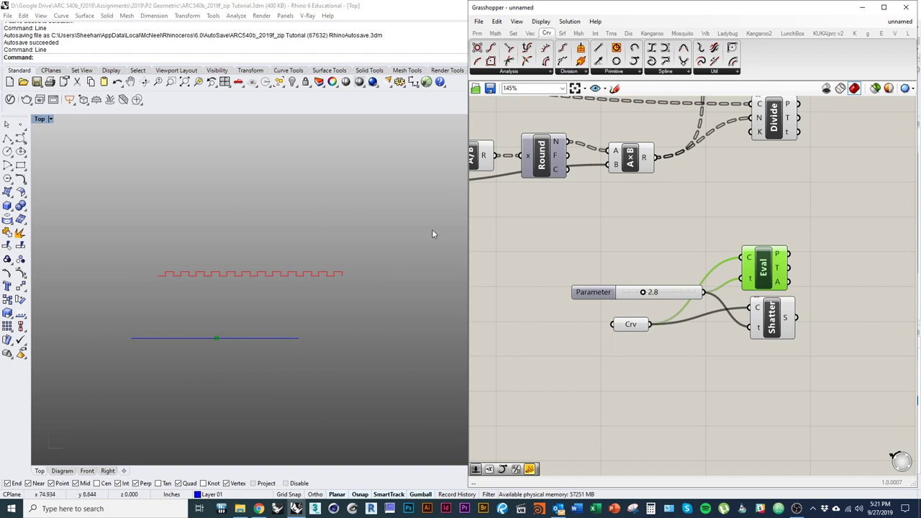
left_click(681, 367)
right_click_drag(698, 331, 695, 370)
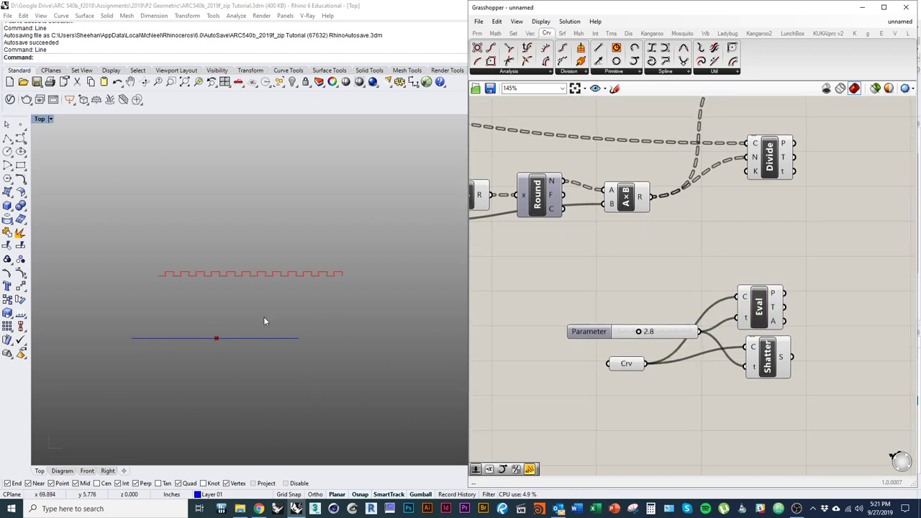
right_click_drag(258, 387, 299, 354)
left_click(669, 426)
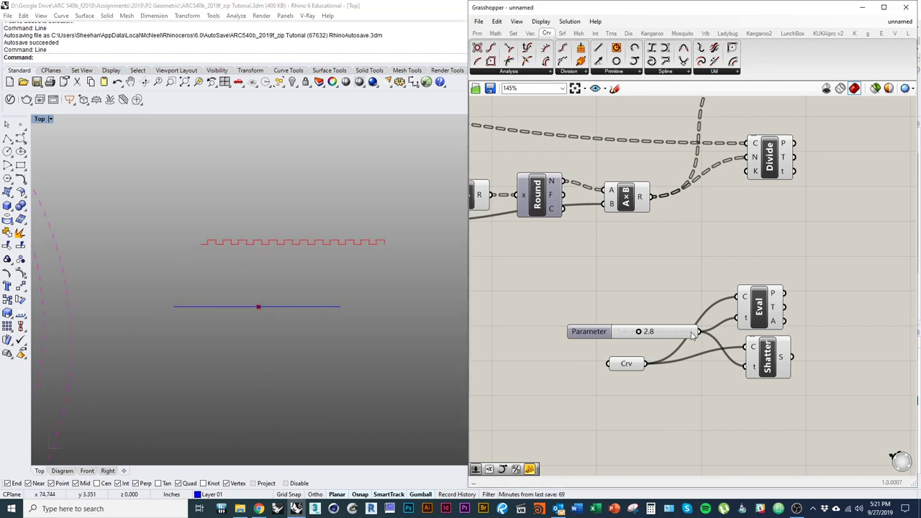
left_click_drag(692, 334, 623, 331)
left_click(704, 391)
left_click_drag(760, 317, 776, 317)
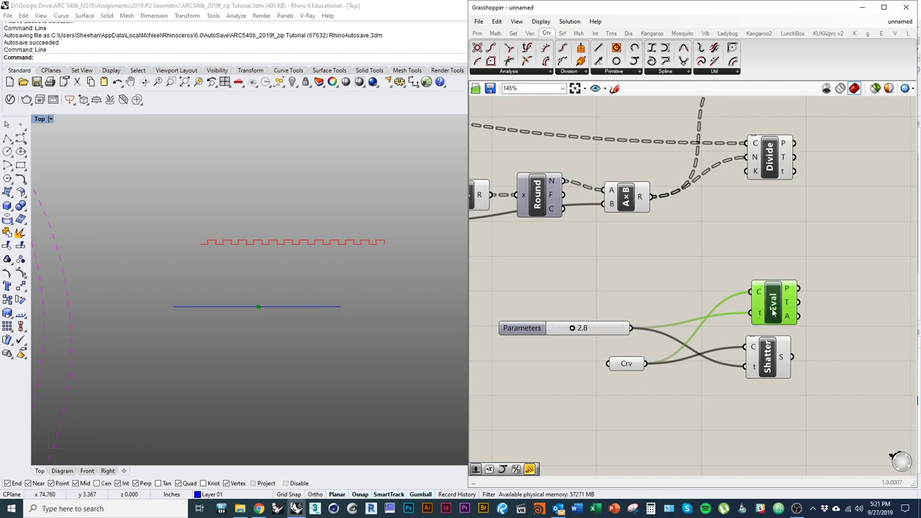
left_click_drag(773, 315, 767, 313)
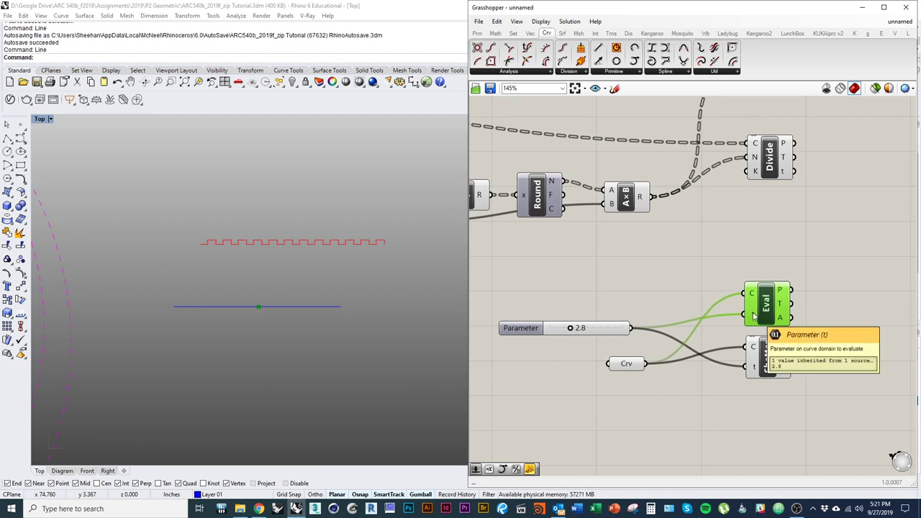
Measure the length of the horizontal test line in the Top viewport.
left_click(311, 310)
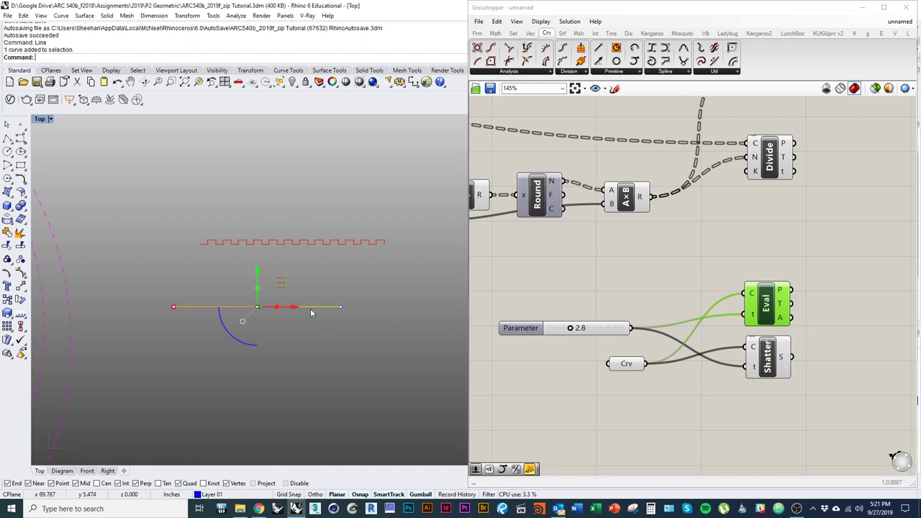
key("Up")
type("Length")
key("Return")
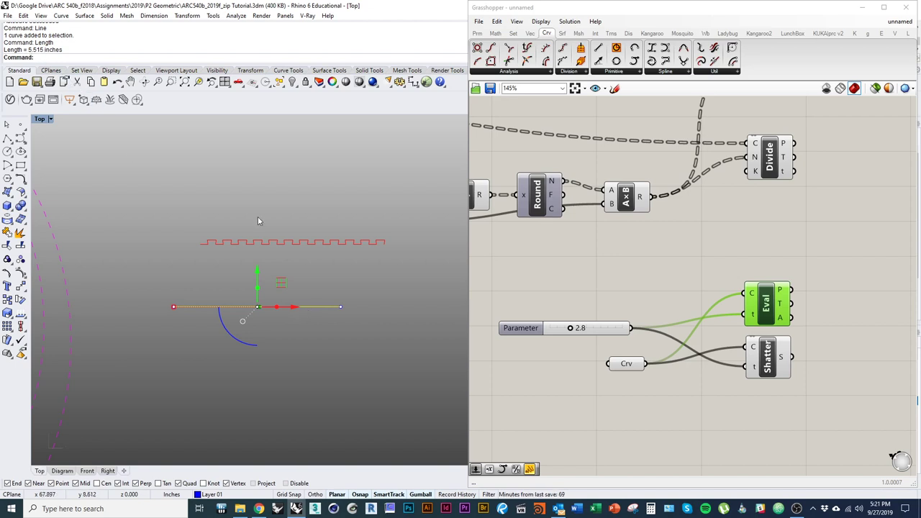
Create a number slider of 5.515 and connect it to the t inputs of Evaluate Curve and the test Shatter.
double_click(589, 289)
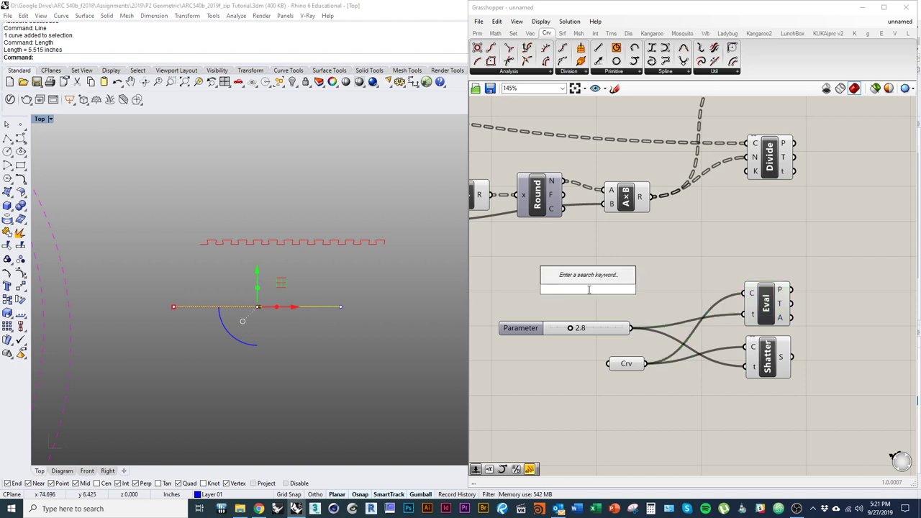
type("5.515")
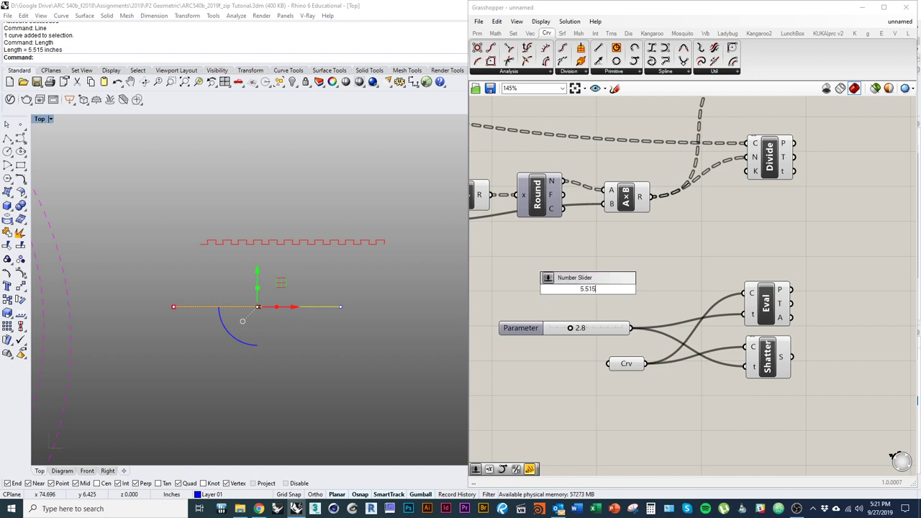
key("Return")
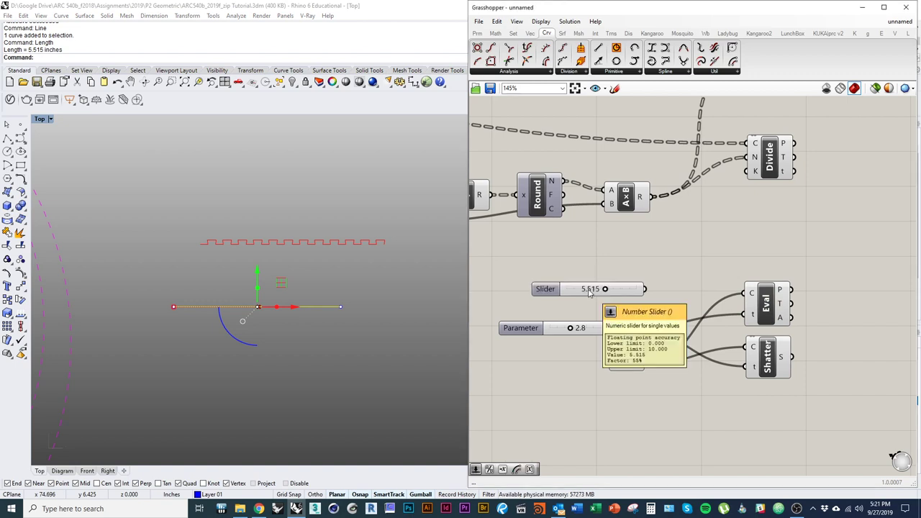
left_click_drag(645, 289, 744, 327)
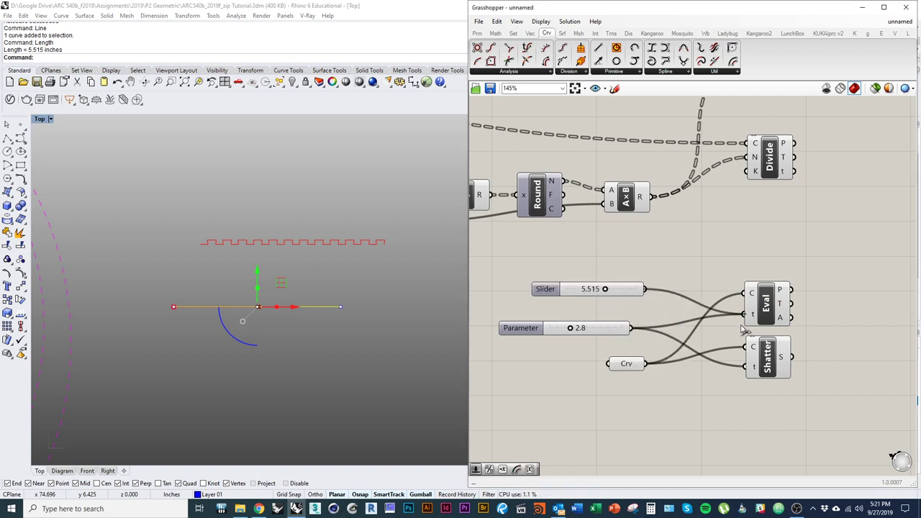
left_click(333, 371)
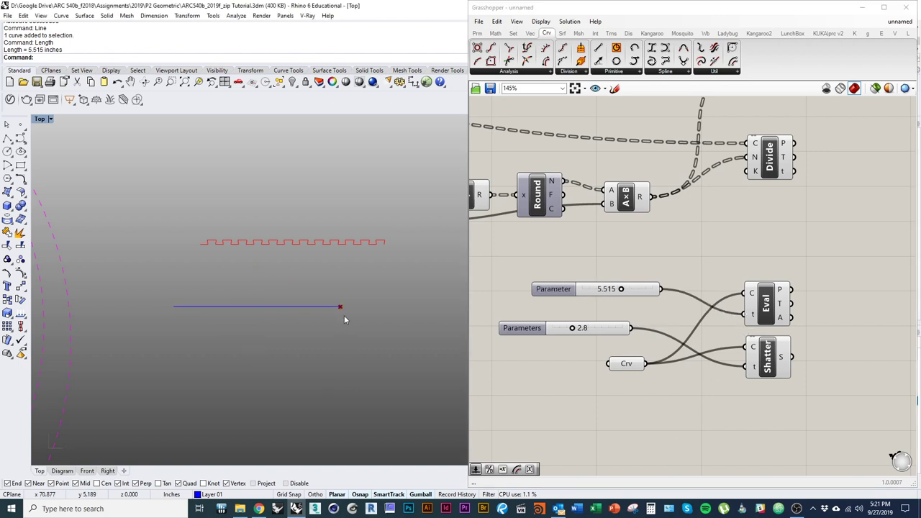
right_click_drag(340, 311, 349, 252, "ctrl")
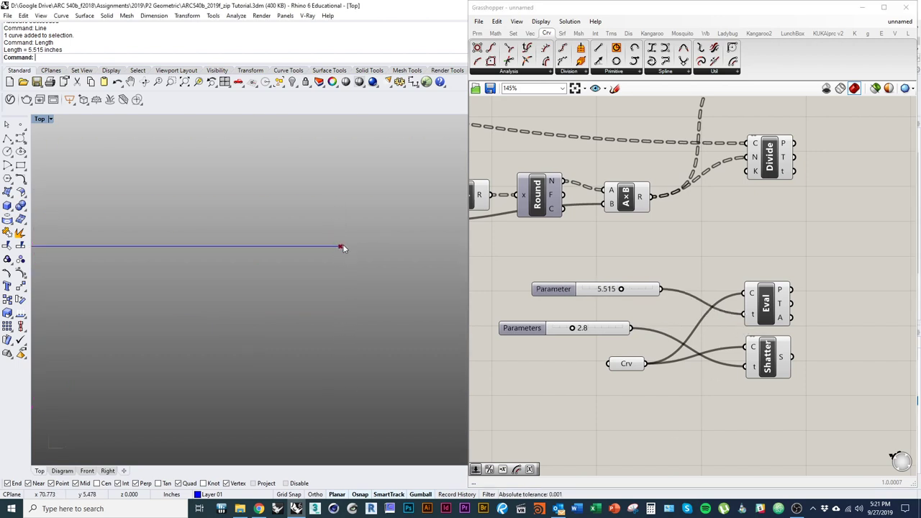
scroll(362, 350, "down", 2)
left_click_drag(660, 289, 748, 372)
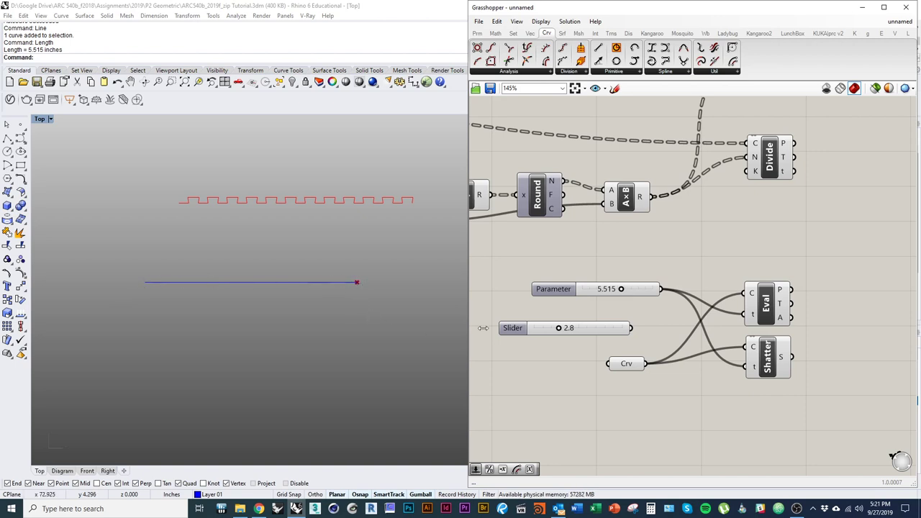
Delete the 5.515 slider and connect the 2.8 slider to the t input of Evaluate Curve.
left_click(559, 293)
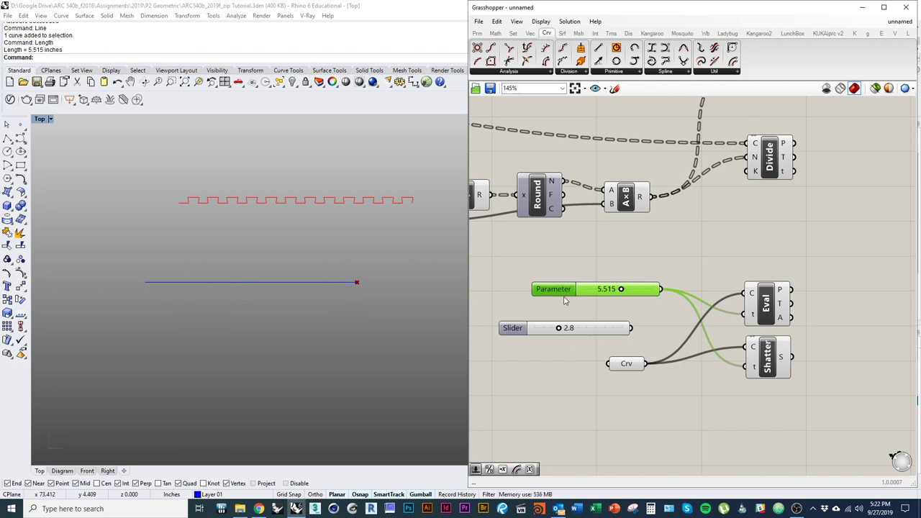
key("Delete")
right_click_drag(680, 322, 643, 331)
left_click_drag(590, 378, 565, 377)
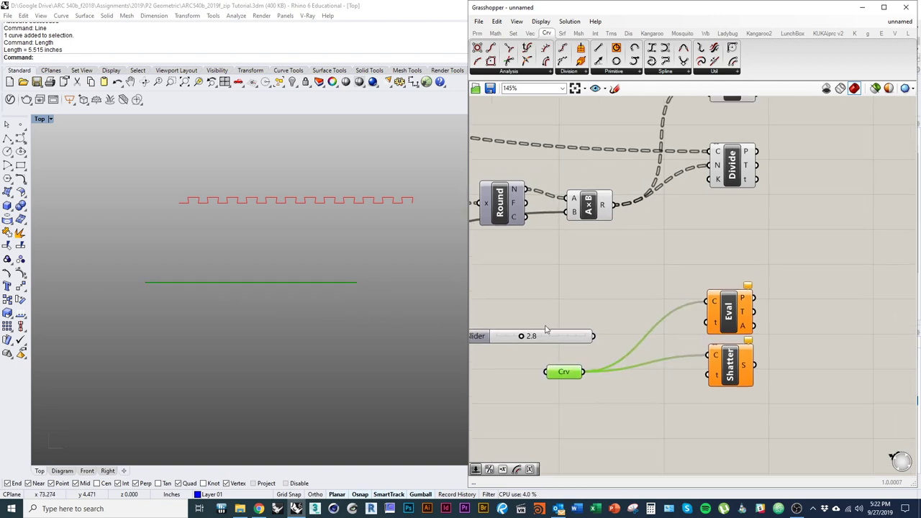
left_click_drag(591, 336, 707, 324)
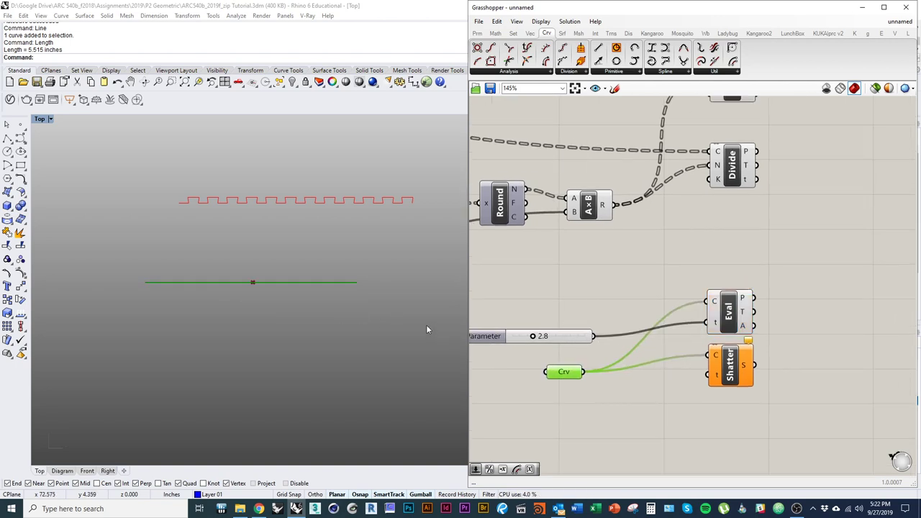
left_click(594, 318)
right_click_drag(611, 333, 632, 331)
left_click(584, 371)
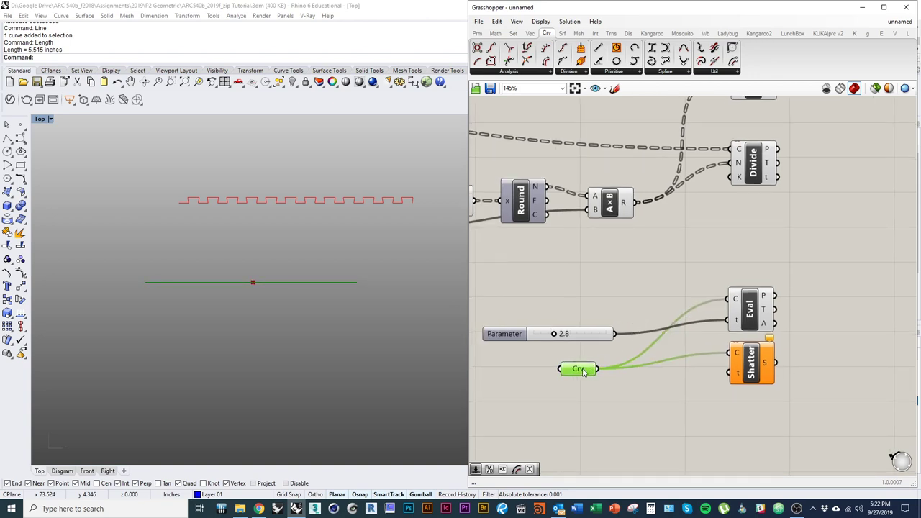
Reparameterize the C input of the Evaluate Curve component.
right_click(737, 301)
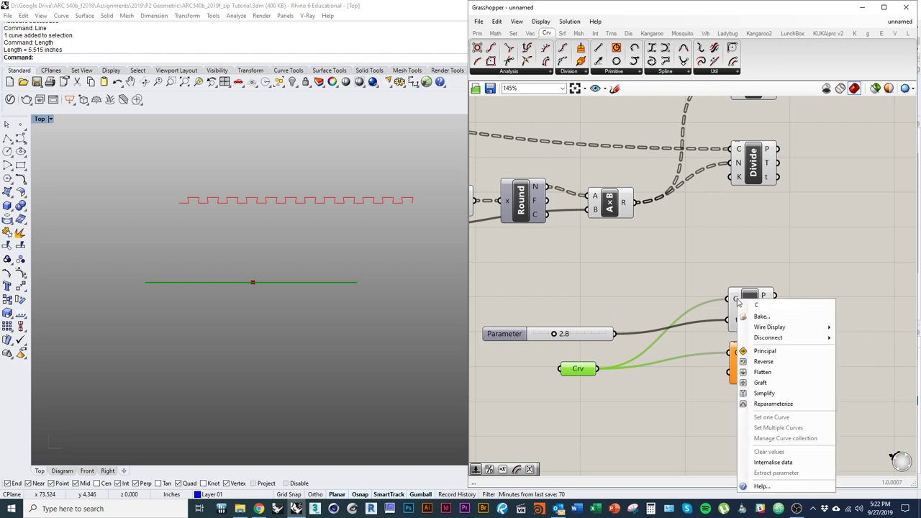
left_click(785, 407)
left_click(691, 426)
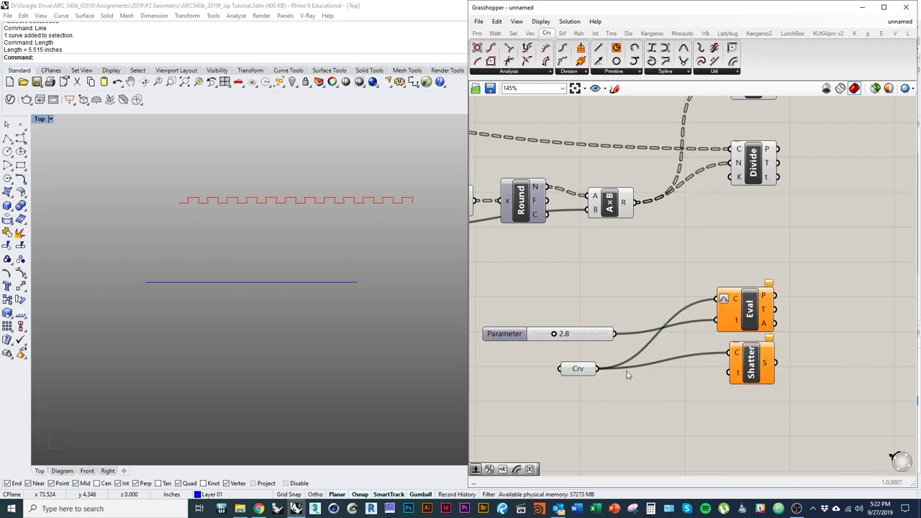
left_click(761, 321)
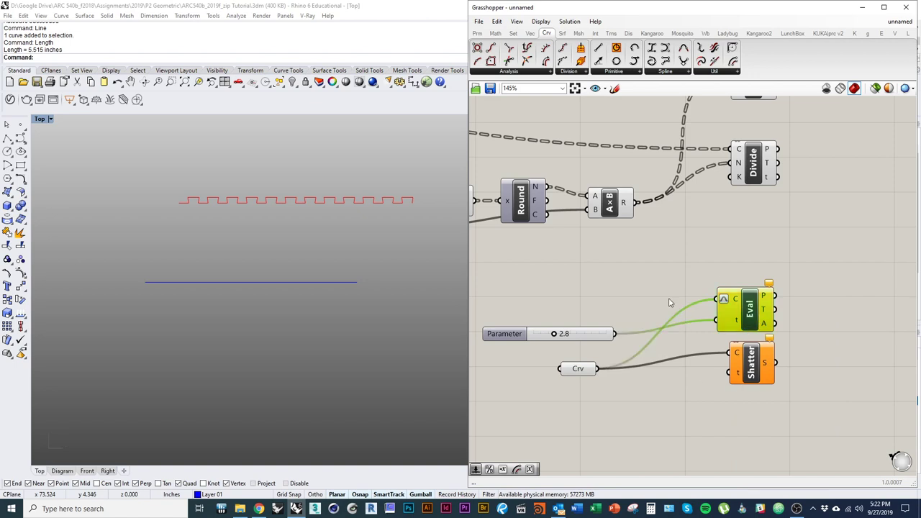
Create a 1.0 number slider, connect it to Evaluate Curve's t input in place of the 2.8 slider, and set it to 0.2.
double_click(584, 302)
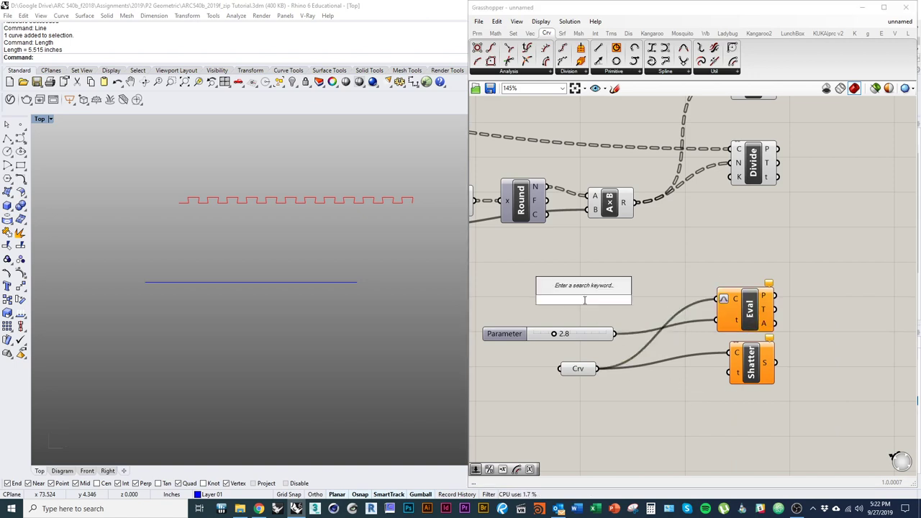
type("1.0")
key("Return")
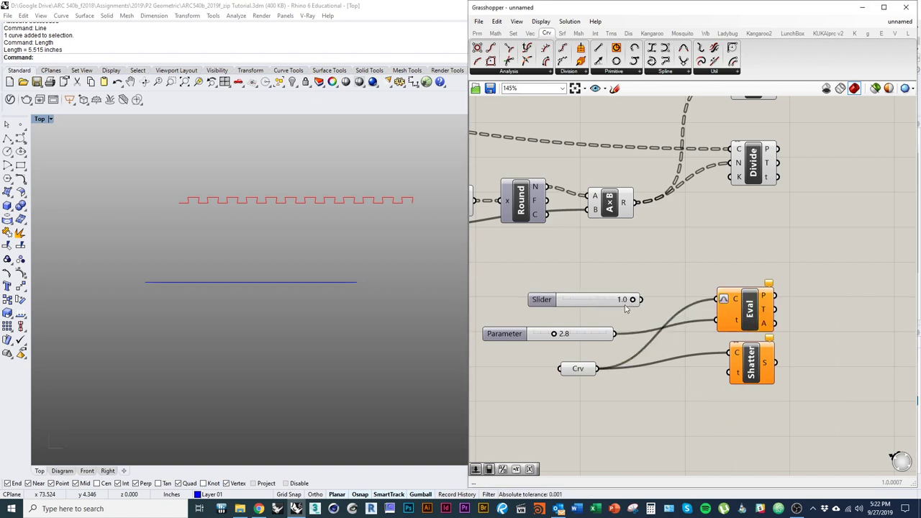
left_click_drag(625, 300, 644, 309)
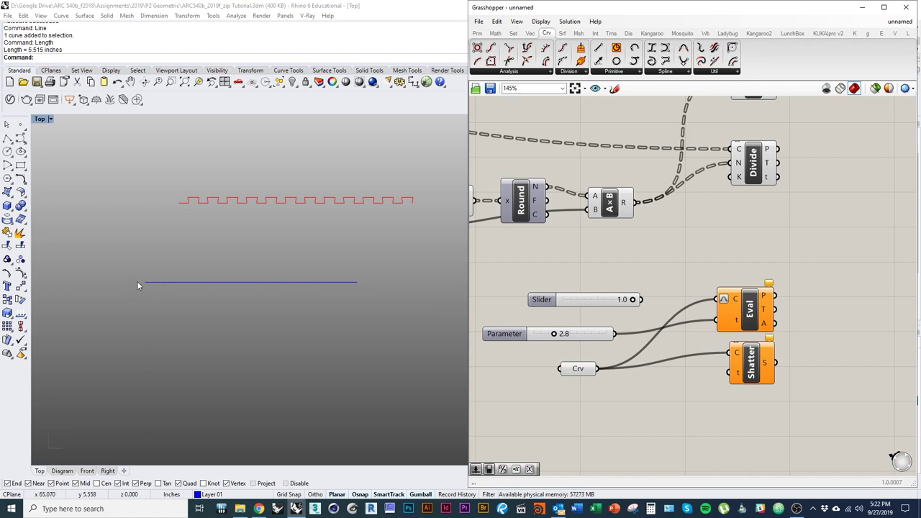
left_click_drag(633, 299, 717, 319)
left_click_drag(649, 301, 593, 311)
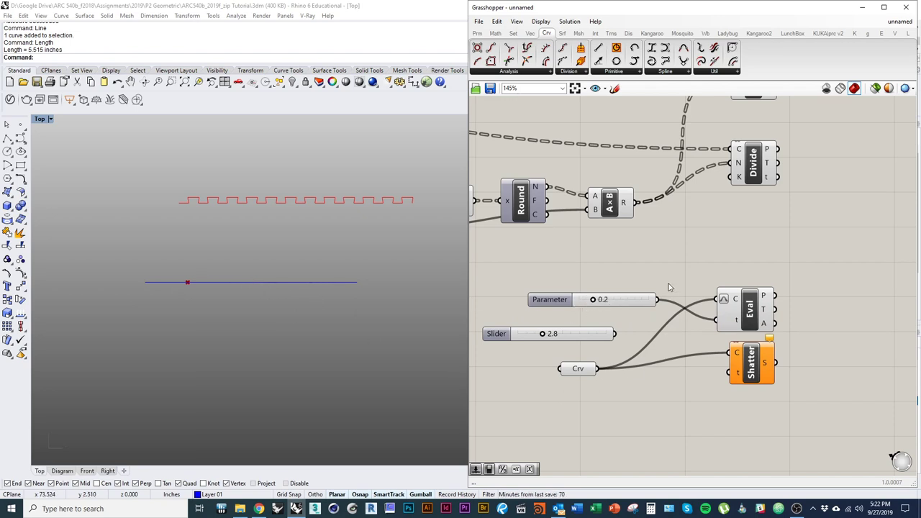
Examine the division points around the piece outlines in the Top viewport and the outputs of the lower Divide component.
right_click_drag(759, 404, 680, 377)
left_click(691, 415)
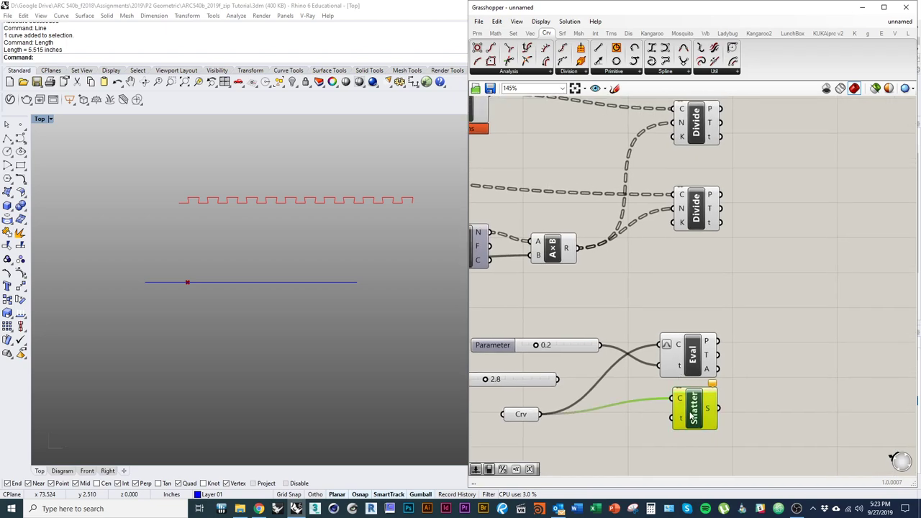
right_click_drag(641, 315, 632, 378)
right_click_drag(625, 231, 754, 276)
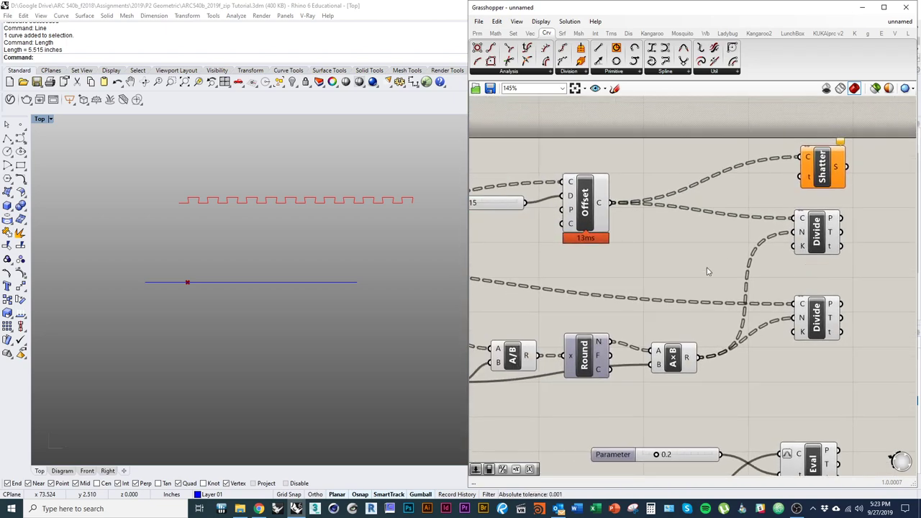
right_click_drag(309, 326, 252, 274)
scroll(251, 274, "down", 10)
right_click_drag(164, 319, 287, 322)
scroll(170, 226, "up", 10)
right_click_drag(48, 282, 226, 279)
scroll(216, 283, "down", 2)
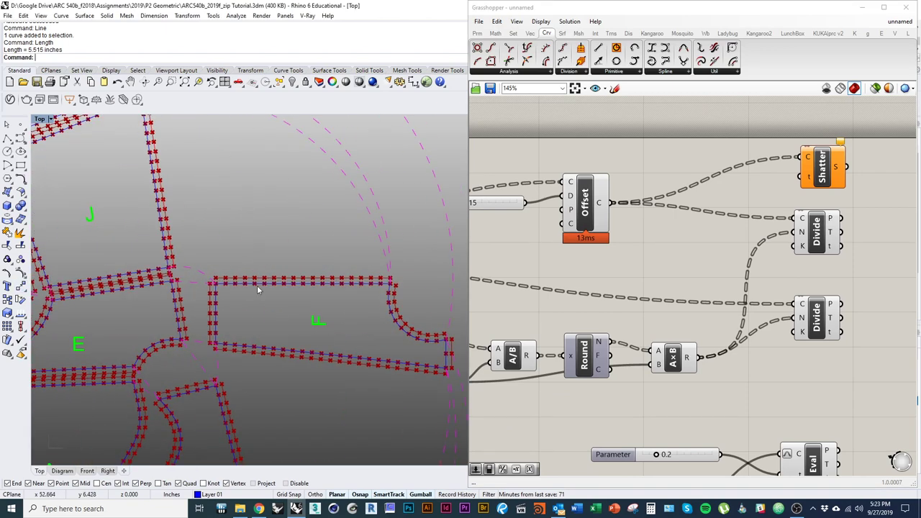
right_click_drag(842, 395, 726, 349)
left_click(701, 308)
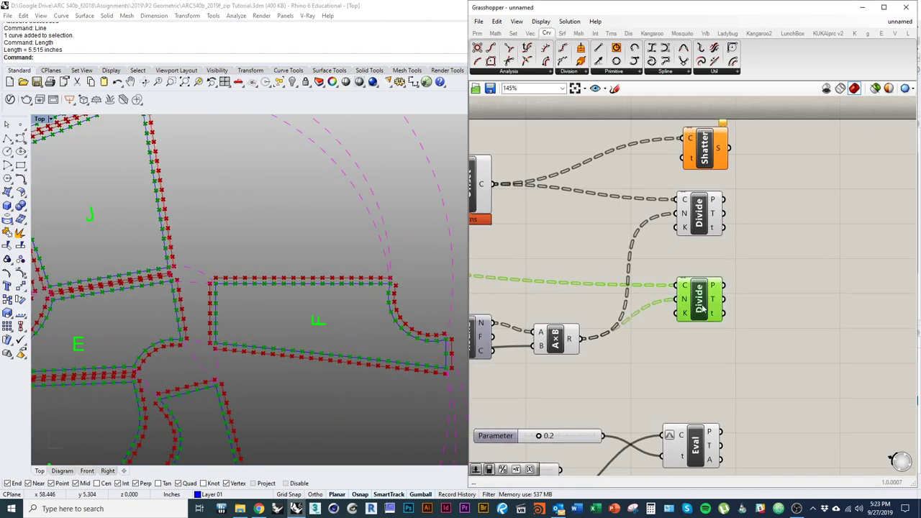
mouse_move(717, 289)
mouse_move(717, 314)
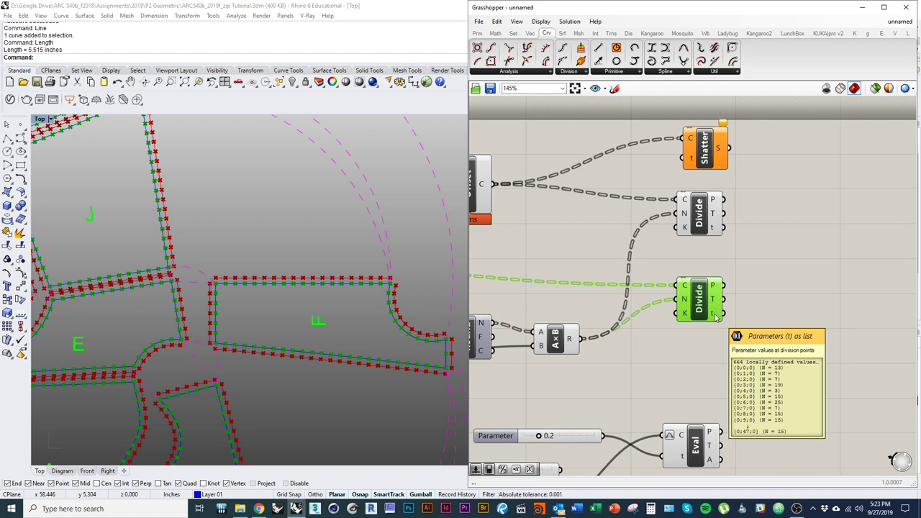
Move the main Shatter component beyond the Divide components and connect the upper Divide's t output to its t input.
left_click_drag(702, 164, 776, 179)
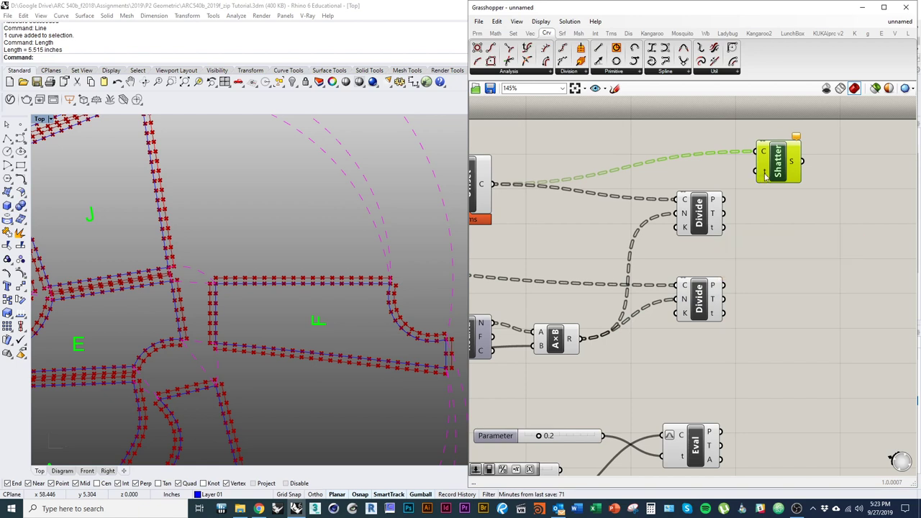
mouse_move(766, 176)
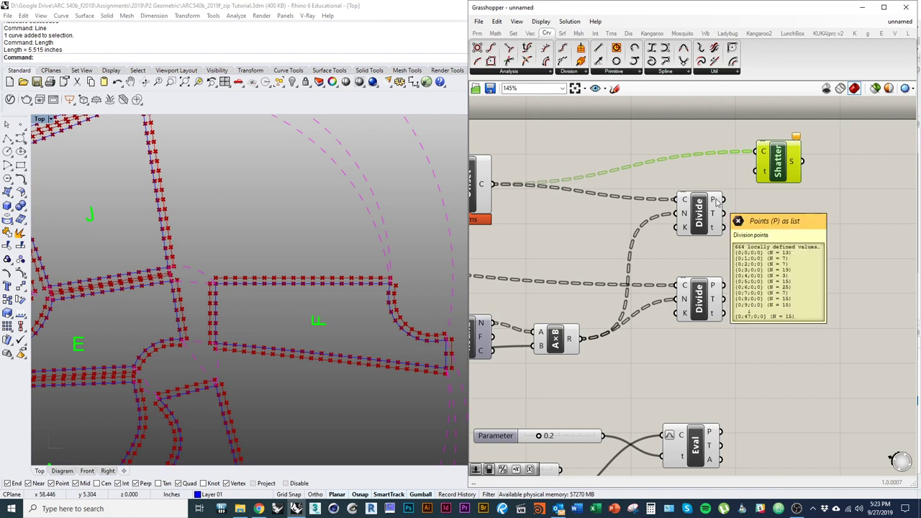
left_click_drag(726, 227, 796, 187)
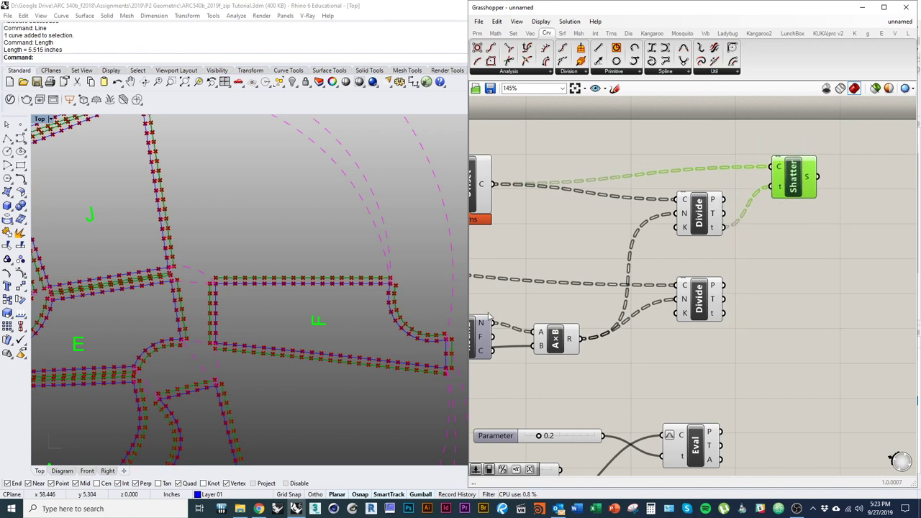
right_click_drag(768, 253, 689, 291)
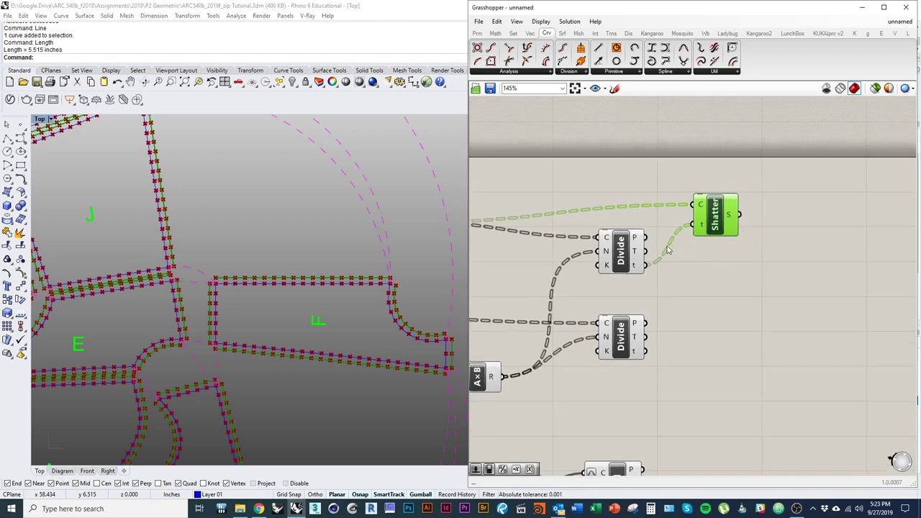
Attach an enlarged Panel to the main Shatter's S output and inspect the listed segments against the edges in the Top viewport.
double_click(582, 150)
left_click(477, 33)
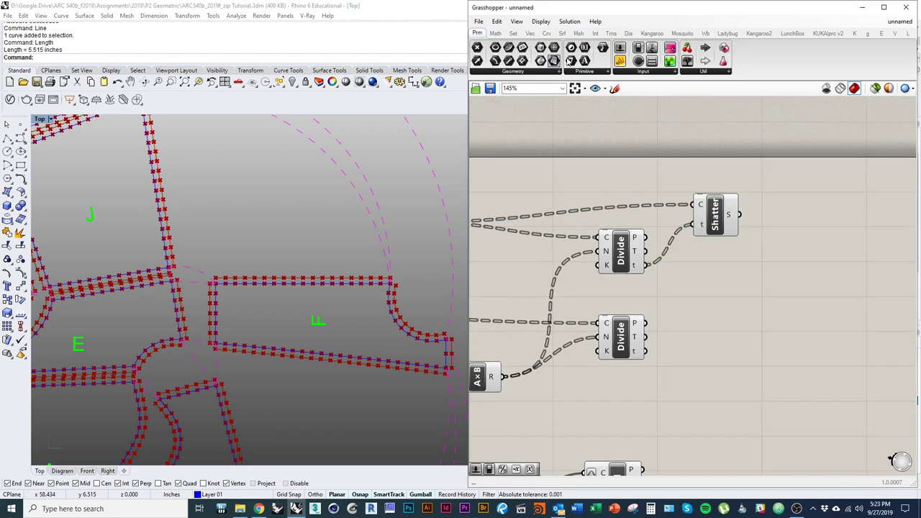
left_click_drag(620, 63, 611, 160)
right_click_drag(524, 196, 663, 215)
left_click_drag(546, 242, 698, 177)
right_click_drag(792, 210, 692, 224)
left_click_drag(691, 226, 691, 390)
left_click_drag(656, 364, 887, 332)
left_click_drag(819, 246, 826, 242)
right_click_drag(876, 203, 657, 228)
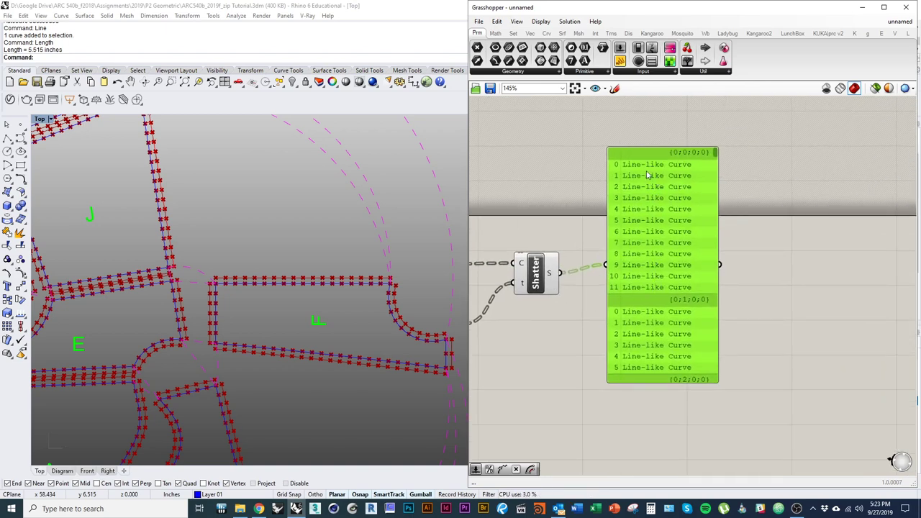
scroll(261, 267, "up", 8)
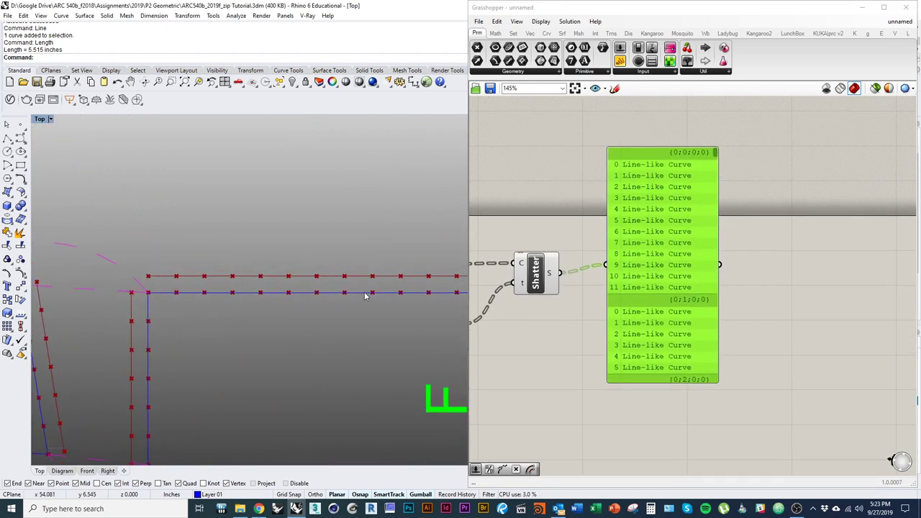
scroll(637, 365, "down", 2)
Delete the Evaluate Curve test setup and the Panel attached to the main Shatter component.
right_click_drag(641, 399, 790, 243)
right_click_drag(658, 366, 763, 339)
left_click_drag(778, 411, 512, 296)
key("Delete")
right_click_drag(702, 335, 551, 409)
scroll(551, 410, "down", 2)
left_click(784, 263)
key("Delete")
Duplicate the main Shatter component, placing the copy beside the lower Divide component.
right_click_drag(650, 298, 733, 299)
left_click(710, 240)
left_click_drag(706, 243, 711, 305, "alt")
Connect the curves feeding the lower Divide to the copied Shatter's C input and the lower Divide's t output to its t input.
scroll(667, 317, "up", 5)
right_click_drag(689, 294, 789, 328)
scroll(794, 329, "down", 5)
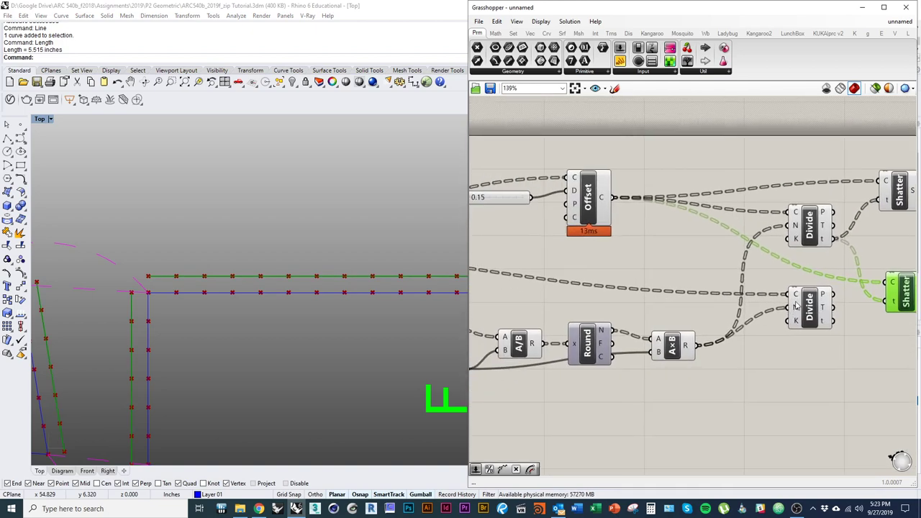
scroll(566, 290, "down", 3)
left_click_drag(566, 290, 821, 295)
scroll(772, 308, "up", 5)
left_click_drag(784, 328, 833, 308)
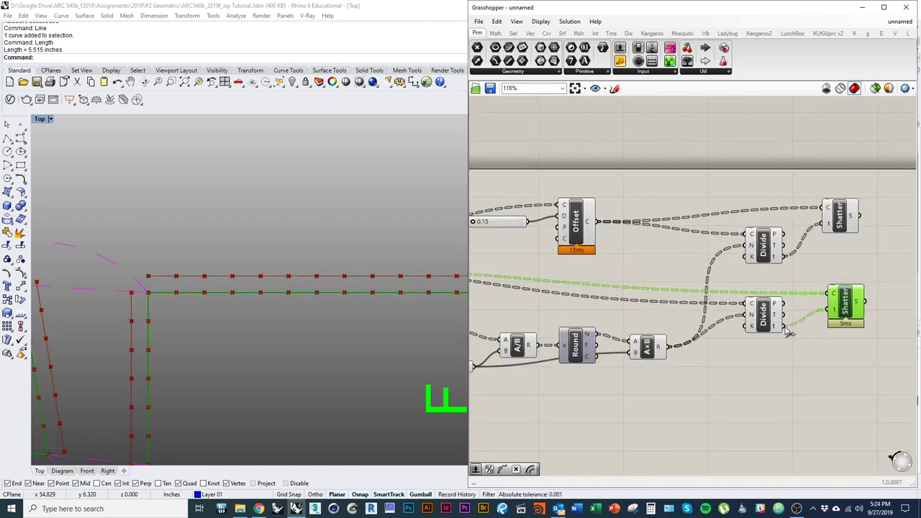
left_click(750, 347)
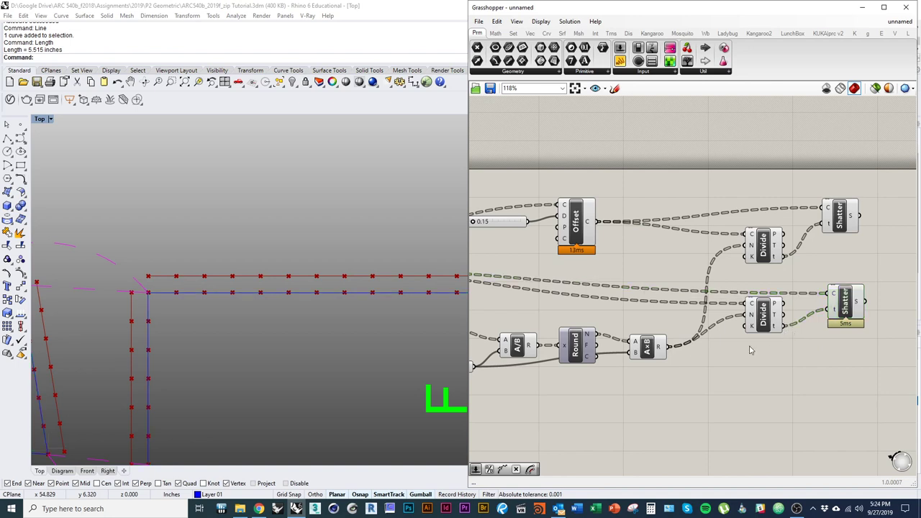
Turn off the preview of the components preceding the two Shatter components, including Offset, Round, multiplication and both Divides.
right_click_drag(789, 338, 694, 345)
left_click_drag(741, 322, 747, 318)
left_click(680, 361)
right_click_drag(680, 361, 686, 388)
left_click_drag(692, 396, 484, 205)
right_click(570, 181)
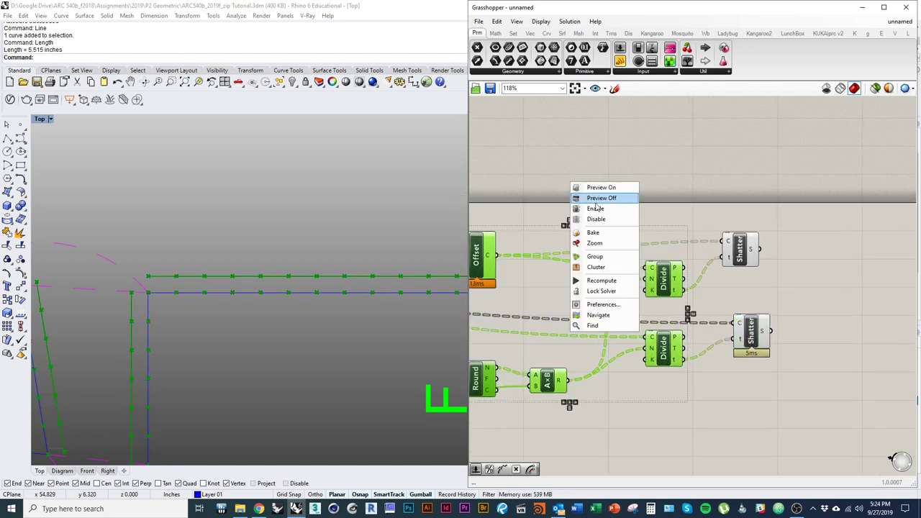
left_click(585, 186)
right_click_drag(594, 348, 647, 338)
left_click(710, 410)
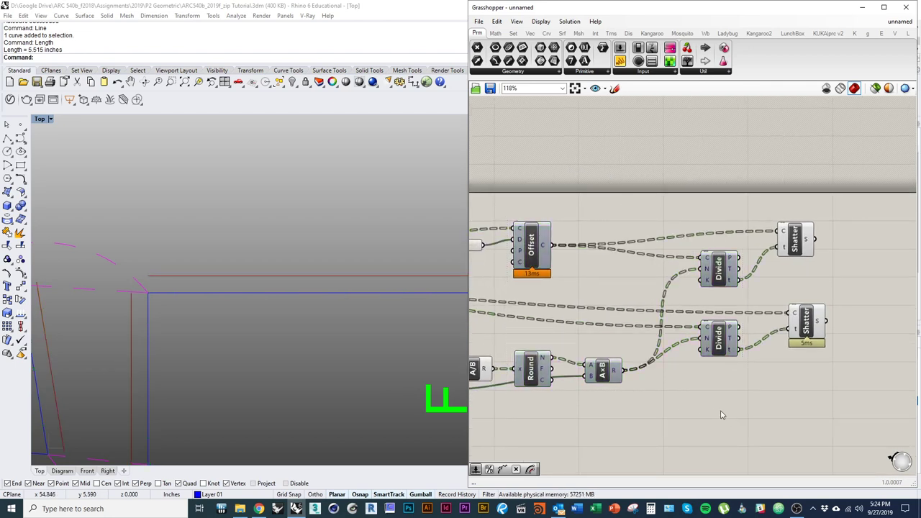
Undo the last preview-off change on the components preceding the two Shatters.
key("ctrl+z")
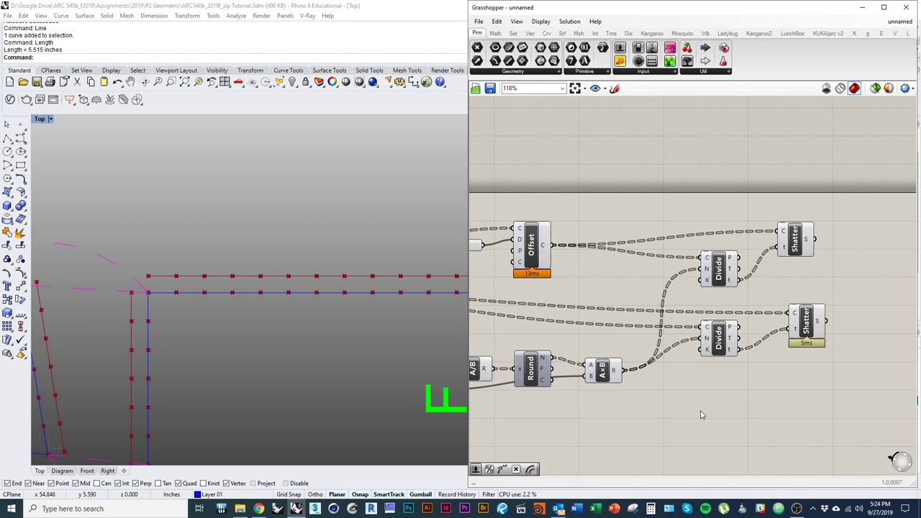
left_click(723, 284)
right_click_drag(593, 317, 764, 280)
left_click(774, 285)
left_click(716, 343)
right_click_drag(798, 341, 731, 384)
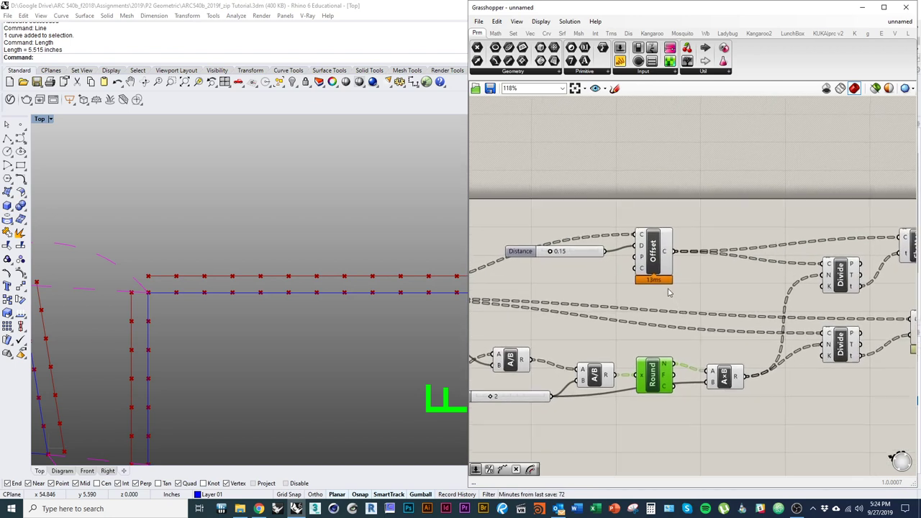
Highlight the Offset component and the upper Shatter in turn to examine their curves in the Rhino viewport.
left_click(652, 257)
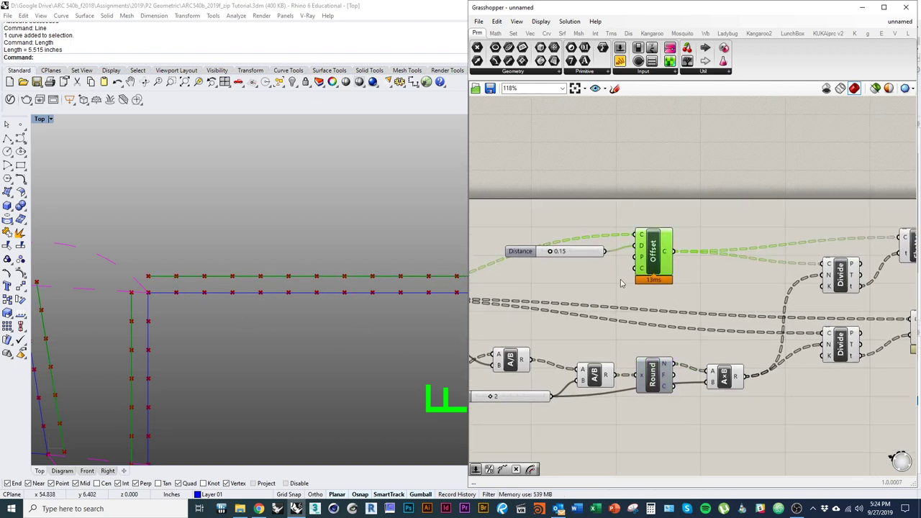
left_click(657, 225)
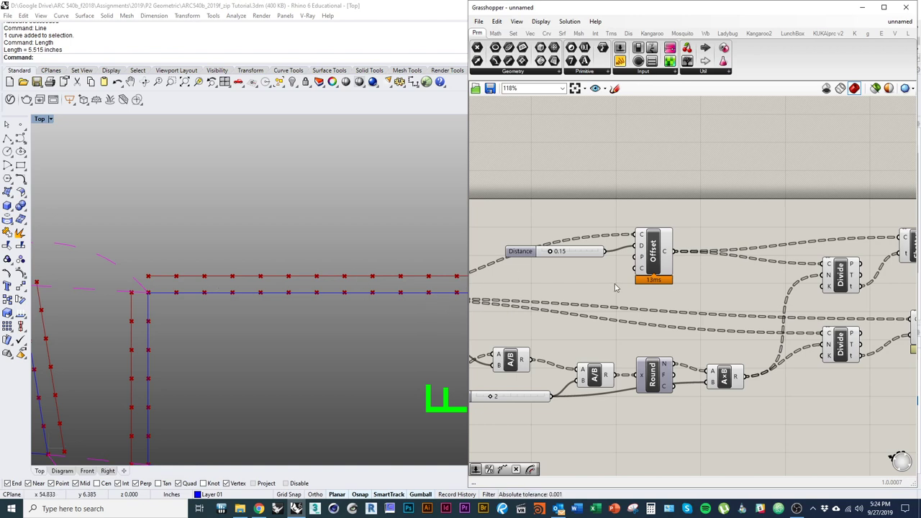
left_click(654, 269)
left_click(563, 300)
left_click_drag(667, 267, 680, 264)
left_click(697, 295)
left_click(675, 267)
right_click_drag(725, 289, 695, 317)
right_click_drag(753, 328, 688, 329)
left_click(825, 282)
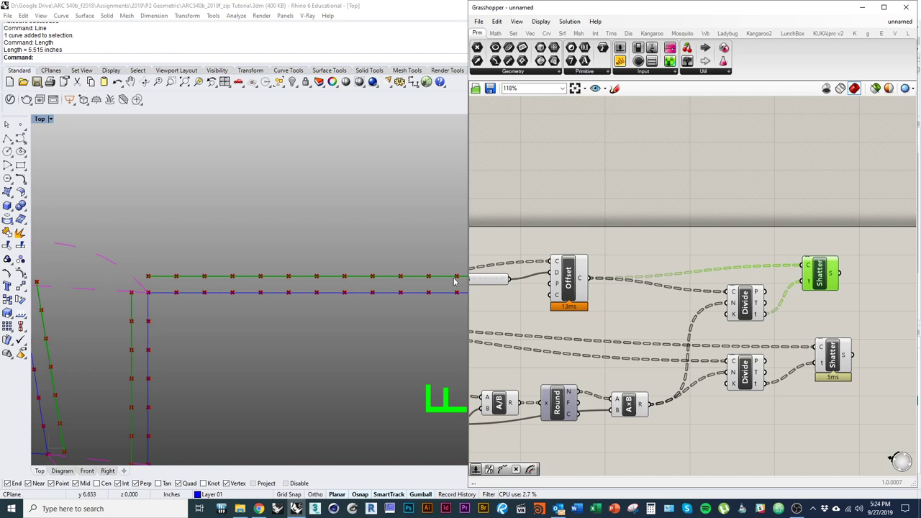
mouse_move(833, 284)
left_mouse_down()
mouse_move(852, 290)
mouse_move(847, 284)
left_mouse_up()
left_click(568, 284)
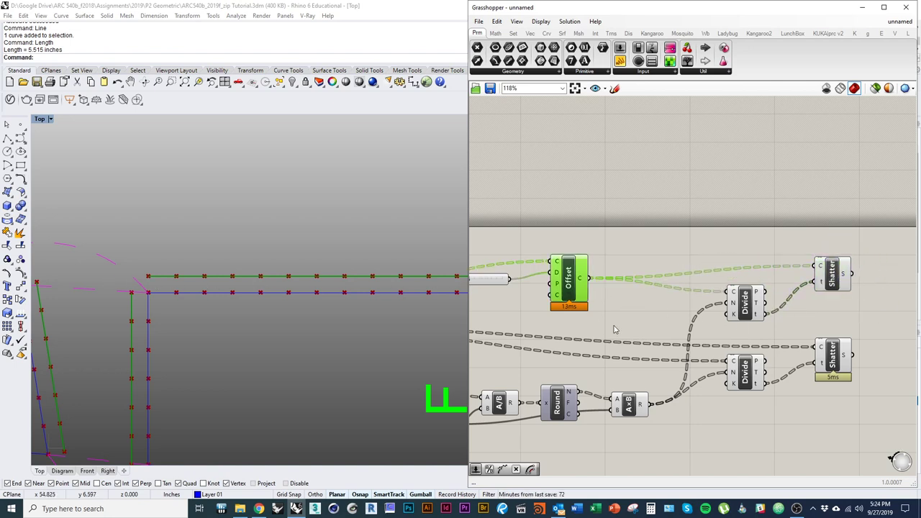
right_click(626, 247)
left_click_drag(582, 283, 579, 285)
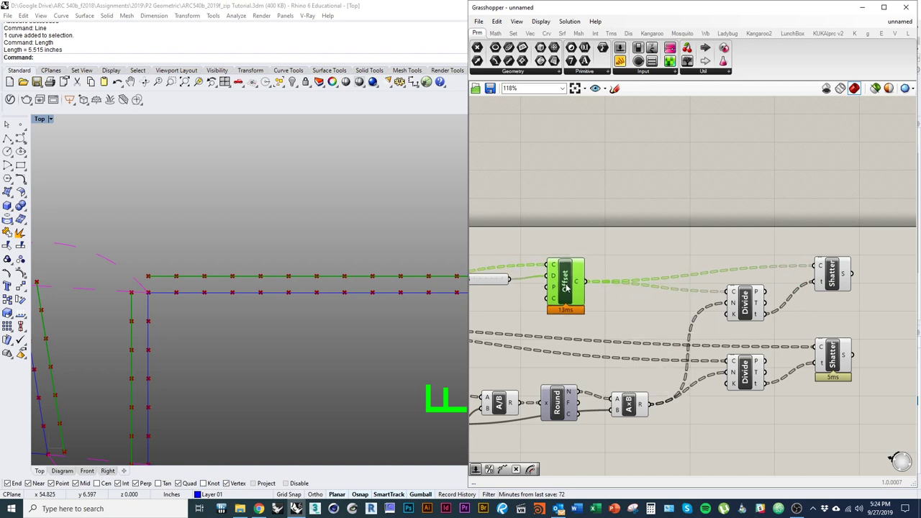
right_click(565, 288)
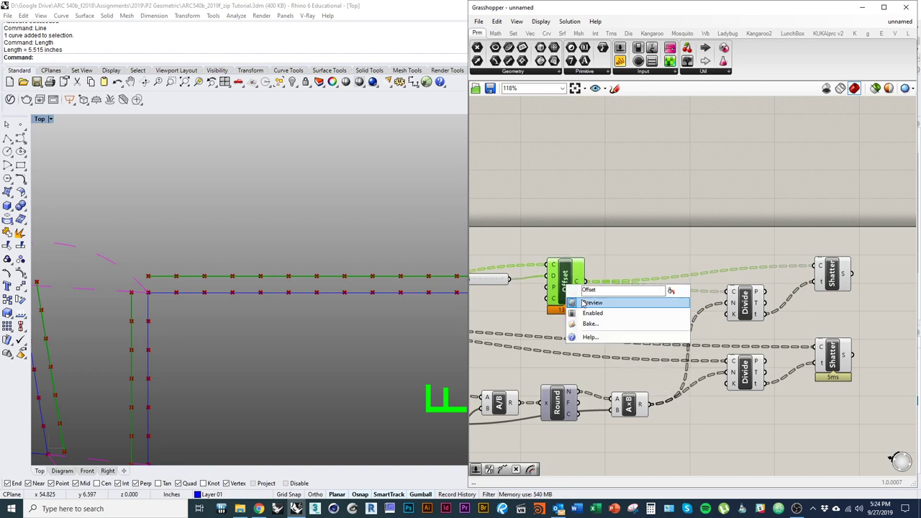
left_click(599, 336)
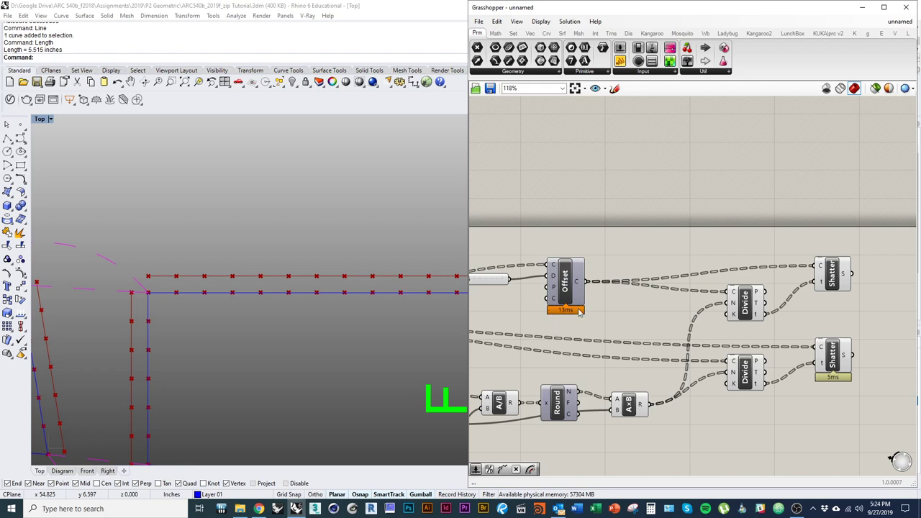
Highlight the upper Shatter's output to examine the shattered offset curves in the Rhino viewport.
right_click_drag(735, 276, 702, 278)
left_click(787, 274)
left_click_drag(786, 277, 795, 281)
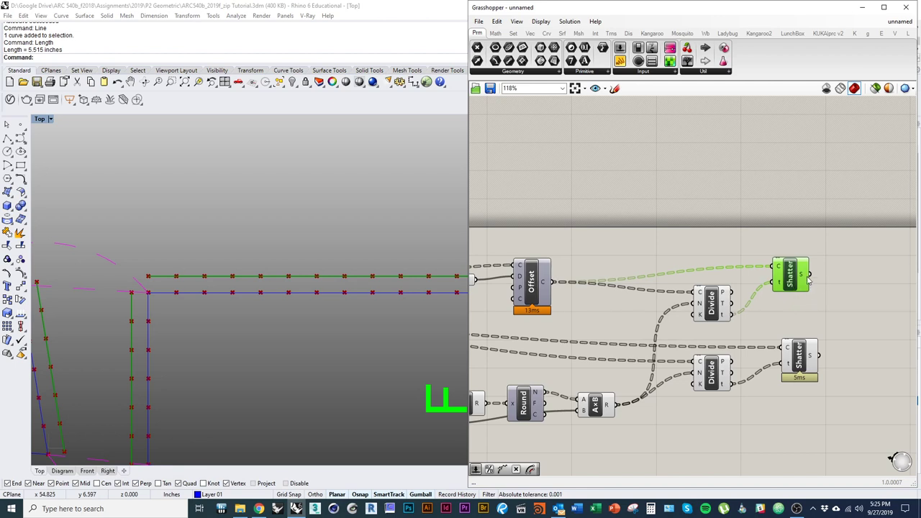
left_click_drag(786, 284, 788, 291)
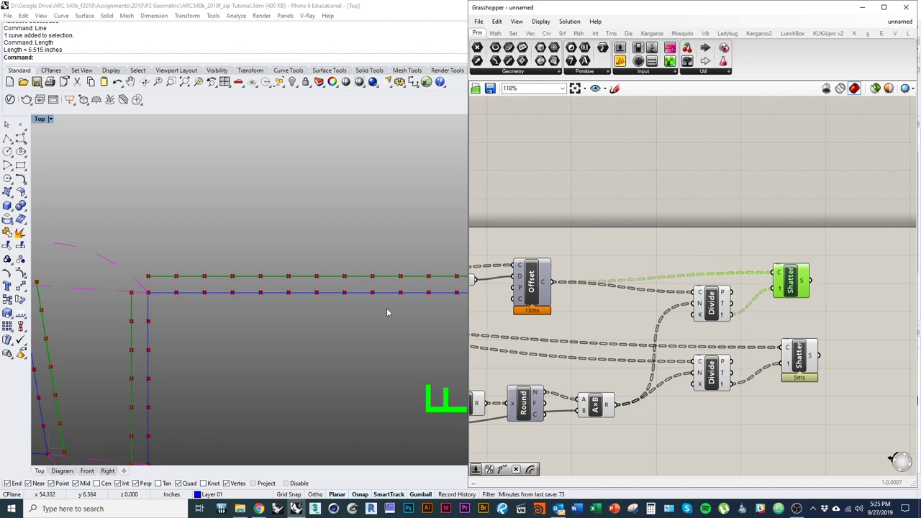
right_click_drag(566, 314, 683, 309)
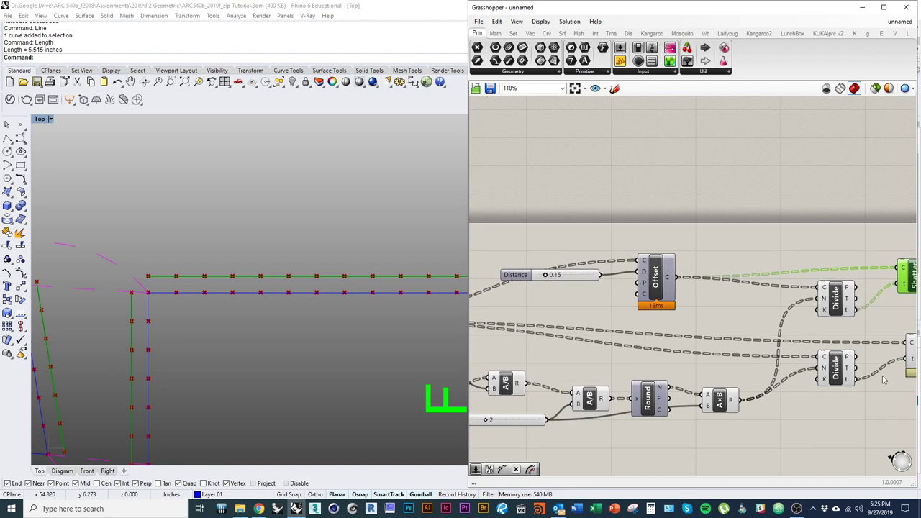
right_click_drag(890, 378, 740, 371)
left_click(777, 341)
left_click(767, 279)
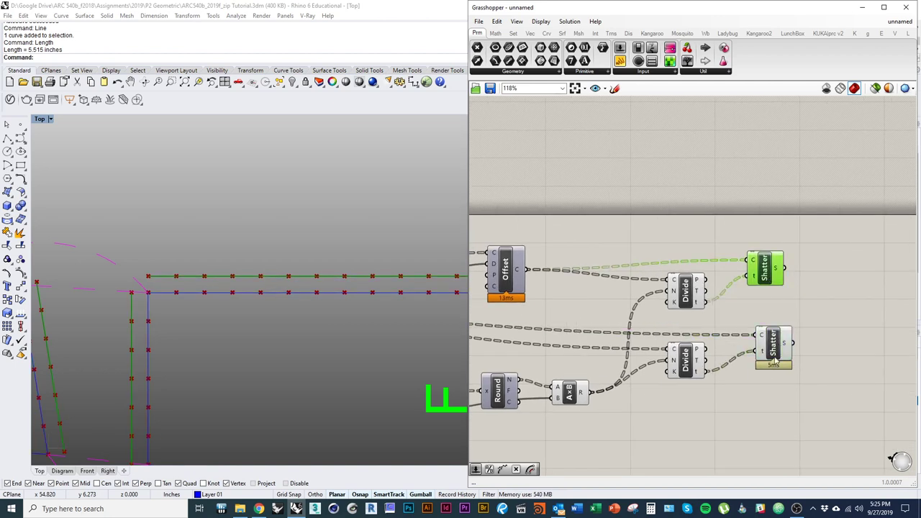
Turn off the preview of every component preceding the two Shatters, from the input Curve through both Divides.
scroll(729, 312, "down", 1)
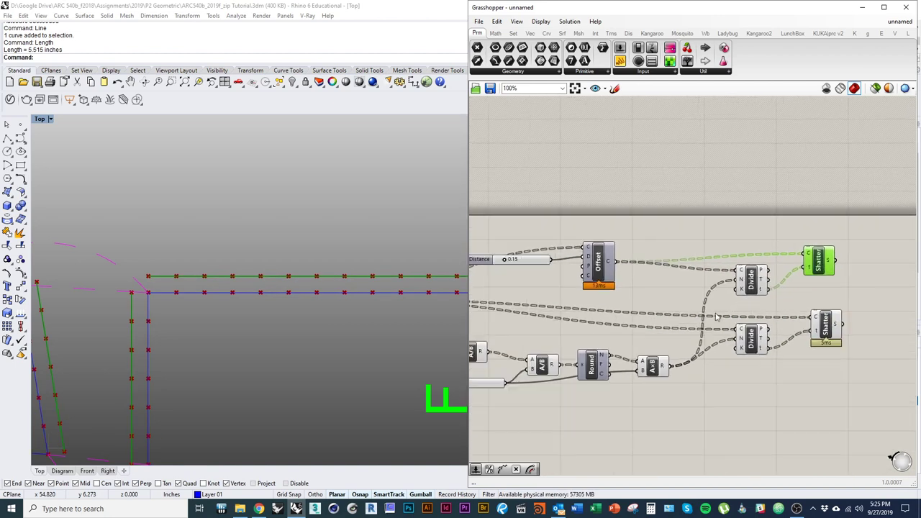
right_click_drag(667, 372, 706, 364)
left_click_drag(796, 442, 489, 181)
right_click_drag(547, 330, 620, 310)
scroll(670, 327, "down", 2)
left_click_drag(857, 402, 475, 197)
left_click_drag(829, 405, 477, 192)
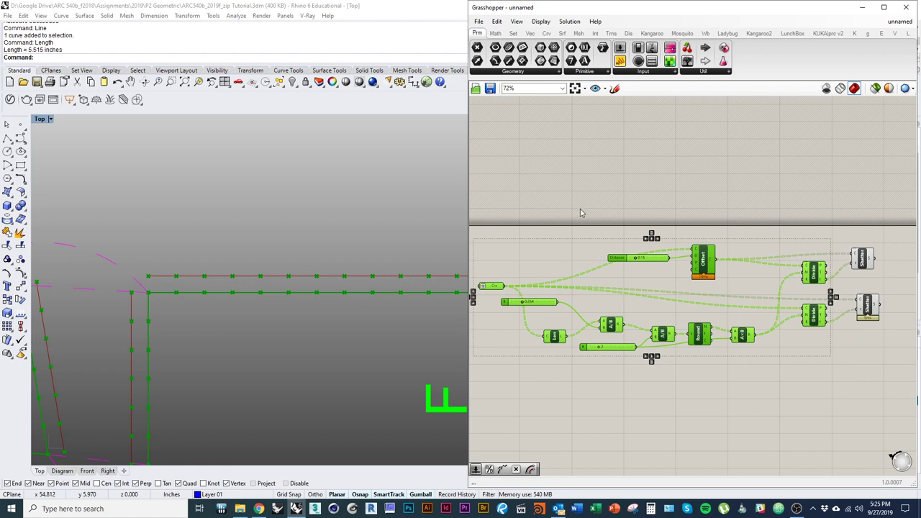
right_click(574, 186)
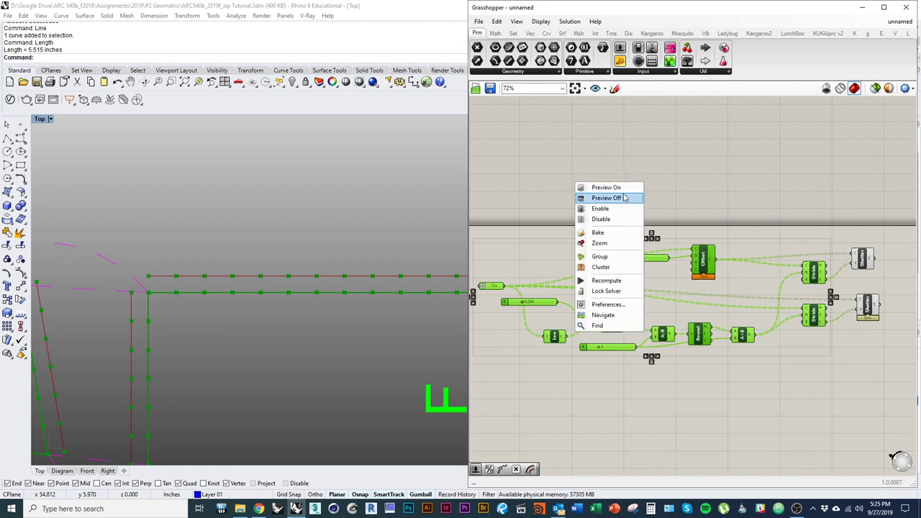
left_click(607, 198)
left_click(612, 200)
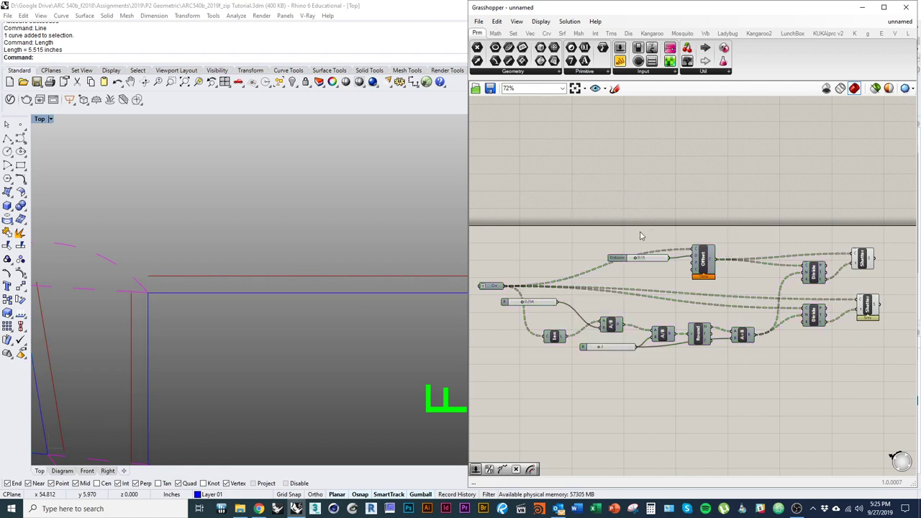
Inspect each Shatter's segments in the viewport and check the data structure of the upper Shatter's S output.
left_click(820, 257)
left_click(827, 309)
right_click_drag(809, 365, 773, 371)
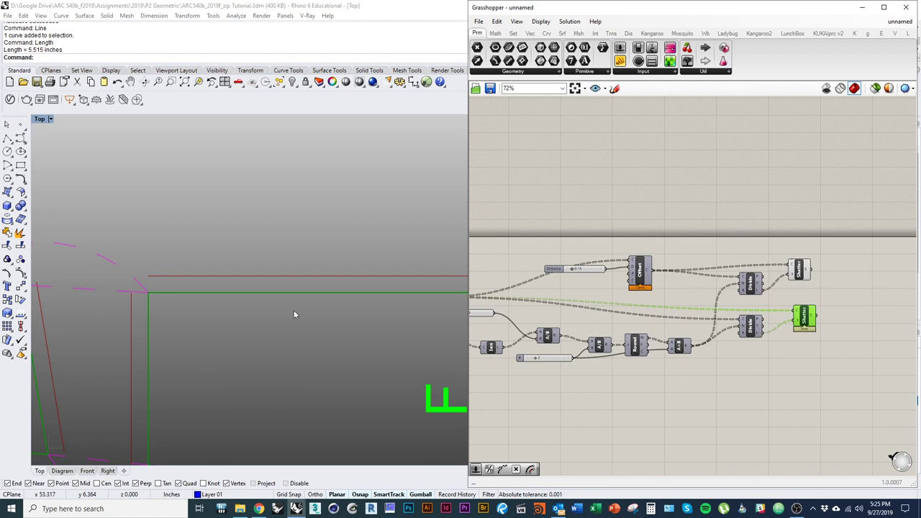
right_click_drag(849, 294, 829, 293)
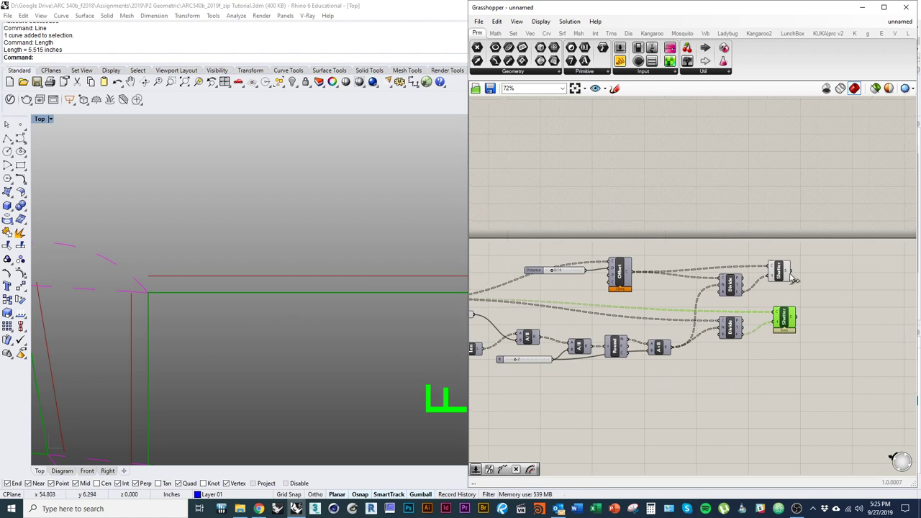
mouse_move(788, 275)
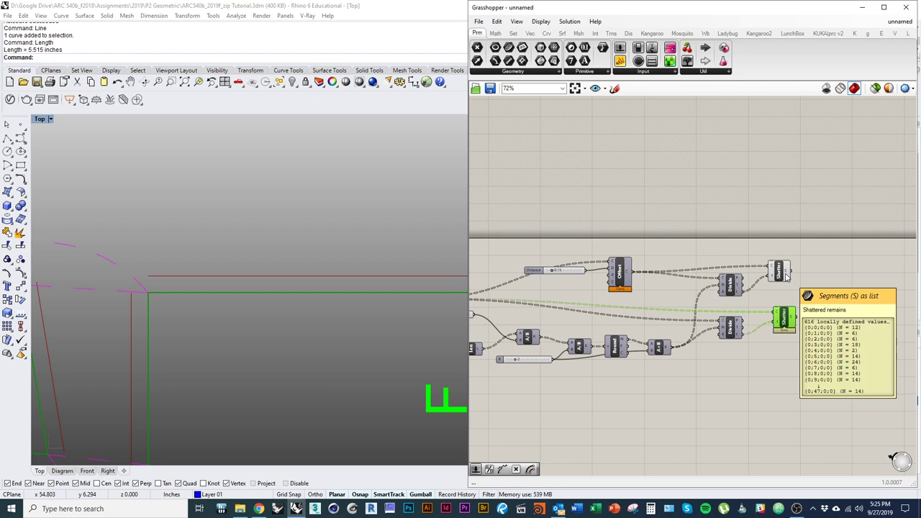
left_click_drag(782, 272, 789, 279)
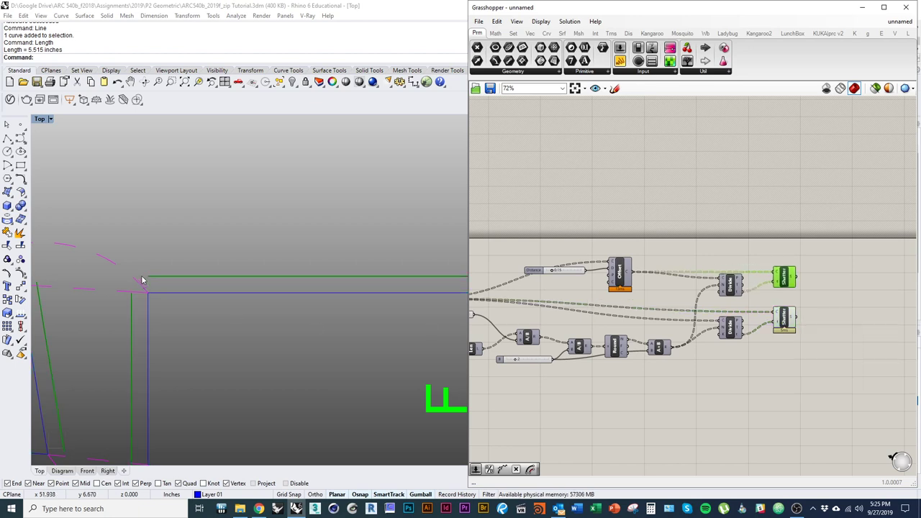
Examine the shattered offset curves at the corner near edge J, where the zip joint's tooth lines are drawn.
scroll(160, 274, "down", 5)
mouse_move(180, 302)
right_mouse_down()
mouse_move(152, 324)
mouse_move(187, 303)
right_mouse_up()
scroll(189, 302, "up", 5)
scroll(245, 169, "up", 4)
right_click_drag(377, 322, 349, 308)
left_click_drag(784, 284, 786, 278)
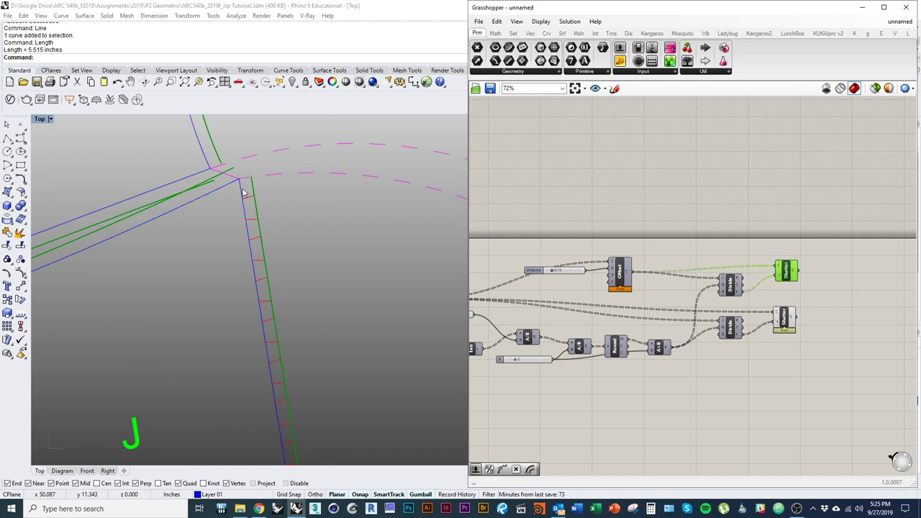
Add a Cull Pattern component beside the upper Shatter.
right_click_drag(880, 357, 800, 364)
left_click(786, 377)
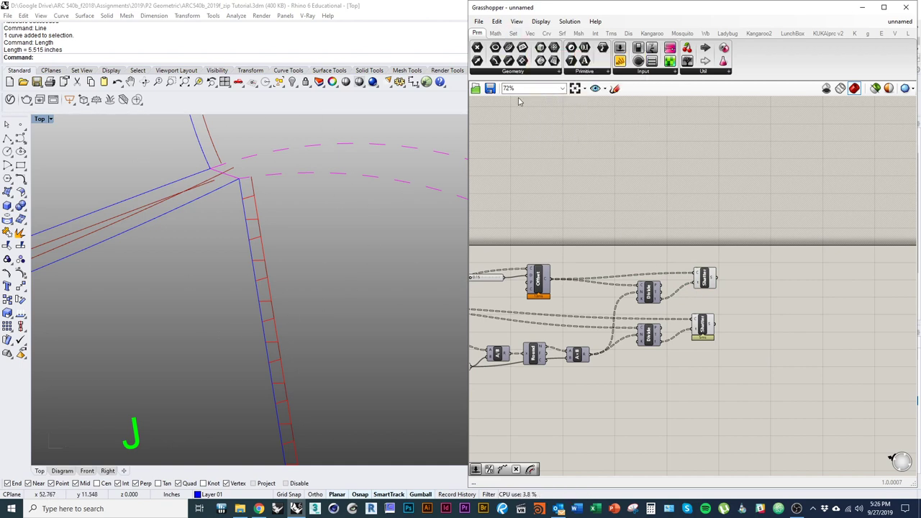
left_click(514, 35)
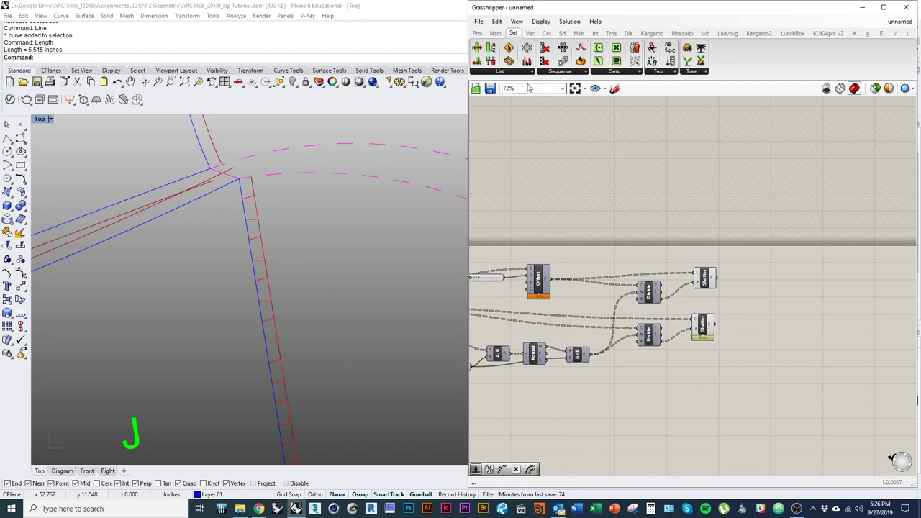
left_click(584, 72)
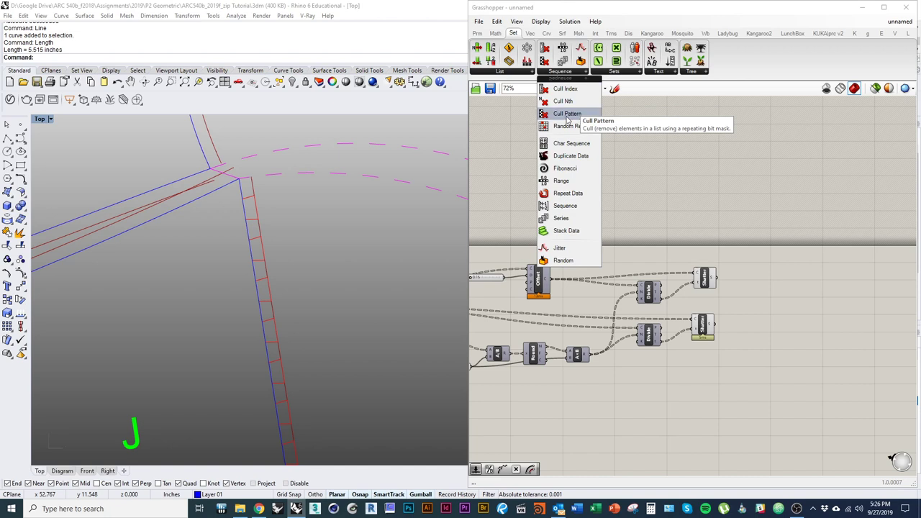
left_click_drag(567, 117, 774, 266)
scroll(764, 288, "up", 4)
scroll(761, 292, "up", 1)
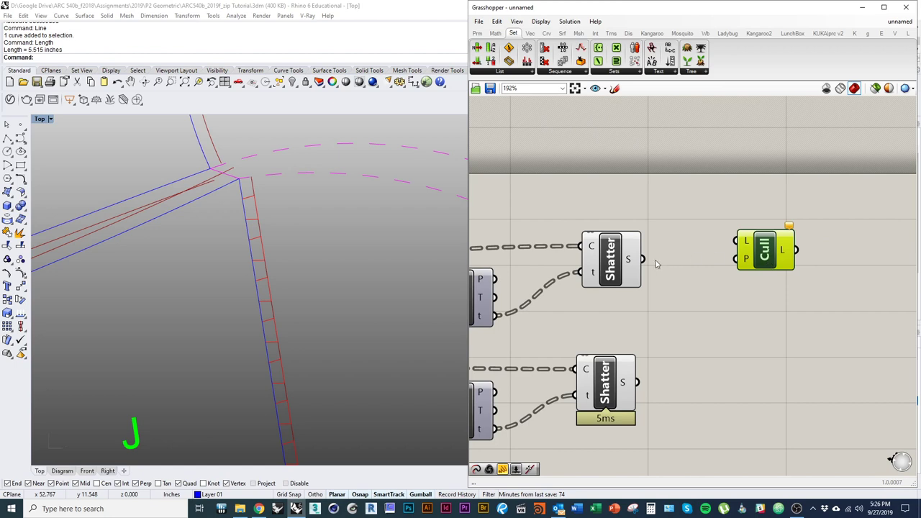
Connect the upper Shatter's S output to the Cull Pattern's L input and move the Cull farther from the Shatter.
mouse_move(746, 245)
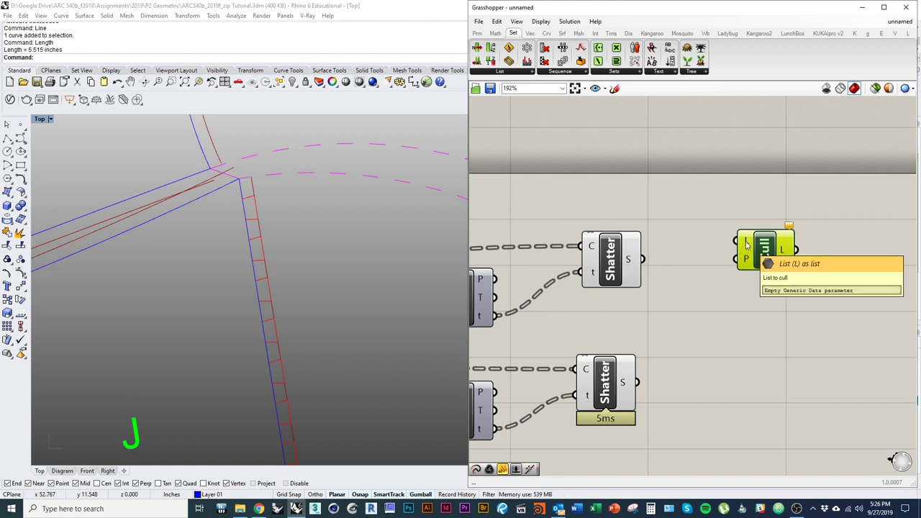
left_click_drag(746, 245, 643, 259)
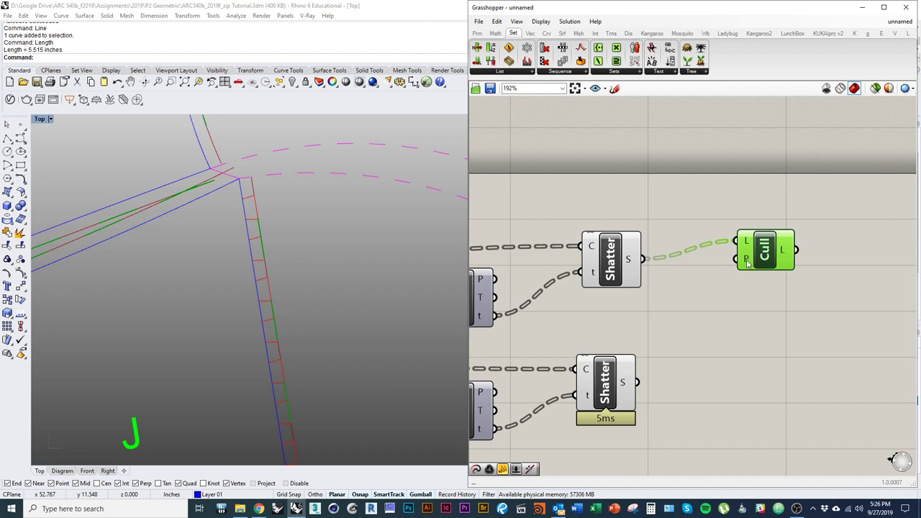
mouse_move(747, 264)
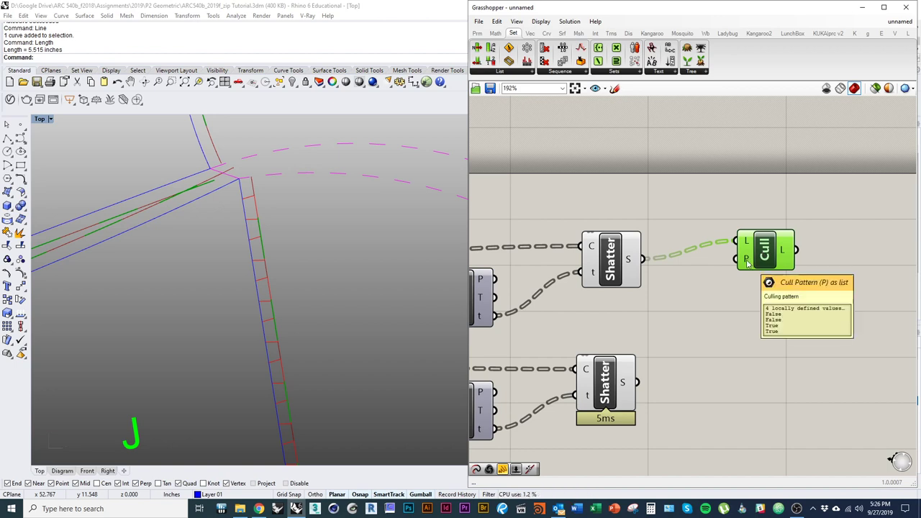
left_click_drag(748, 265, 801, 268)
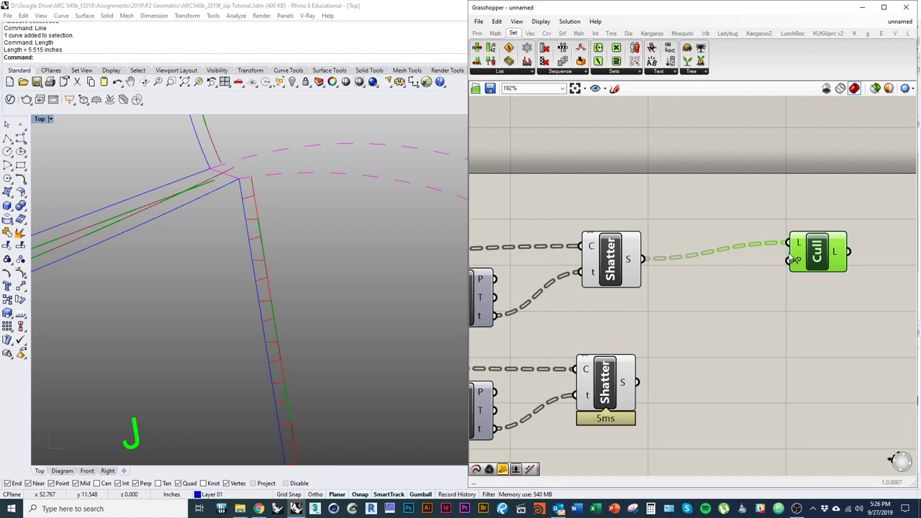
Add an empty Panel above the upper Shatter and adjust the Cull Pattern's position to its right.
right_click_drag(755, 295, 696, 312)
left_click(475, 34)
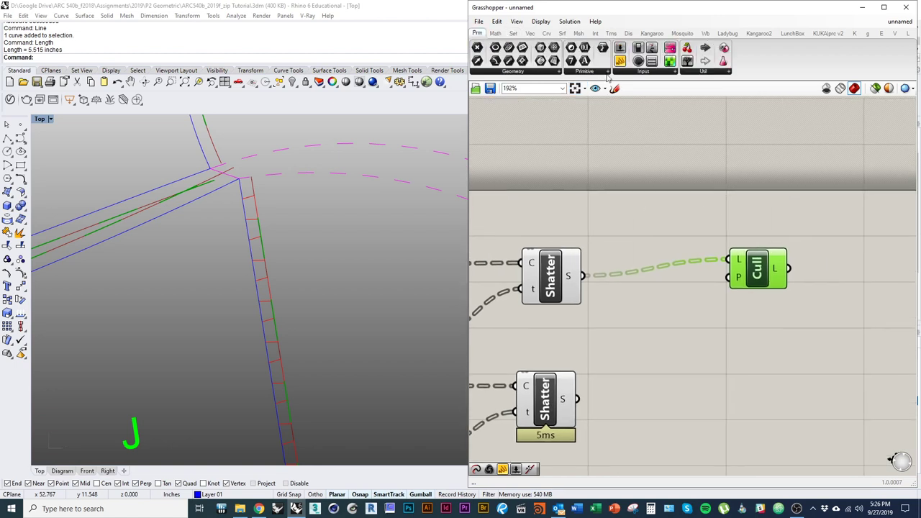
left_click_drag(619, 60, 626, 153)
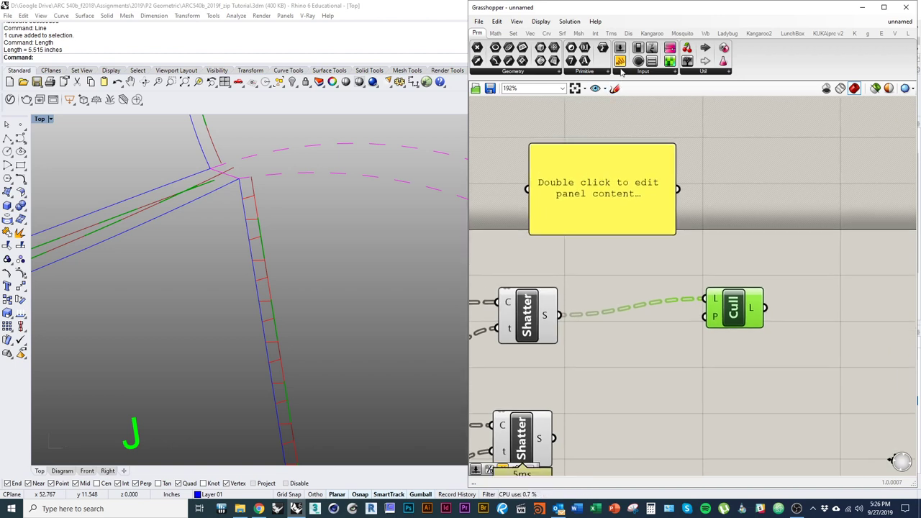
scroll(624, 172, "down", 2)
left_click(581, 190)
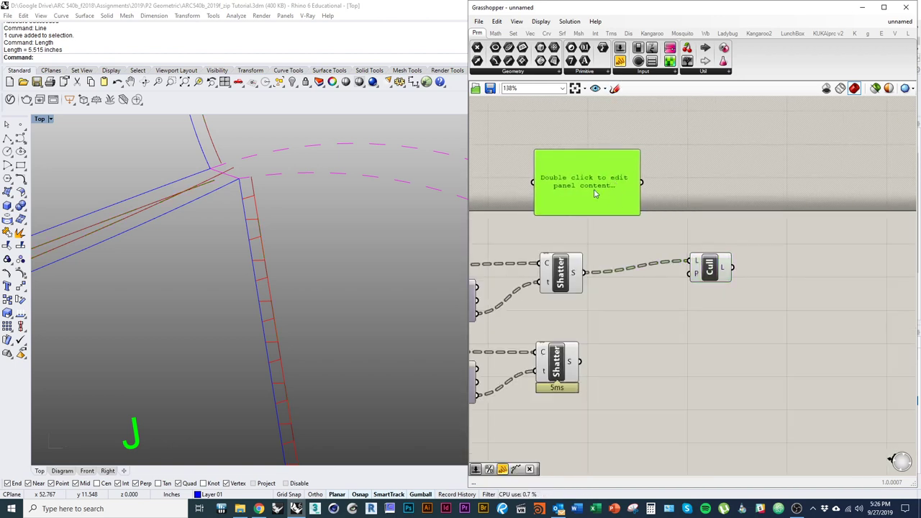
left_click_drag(700, 264, 715, 264)
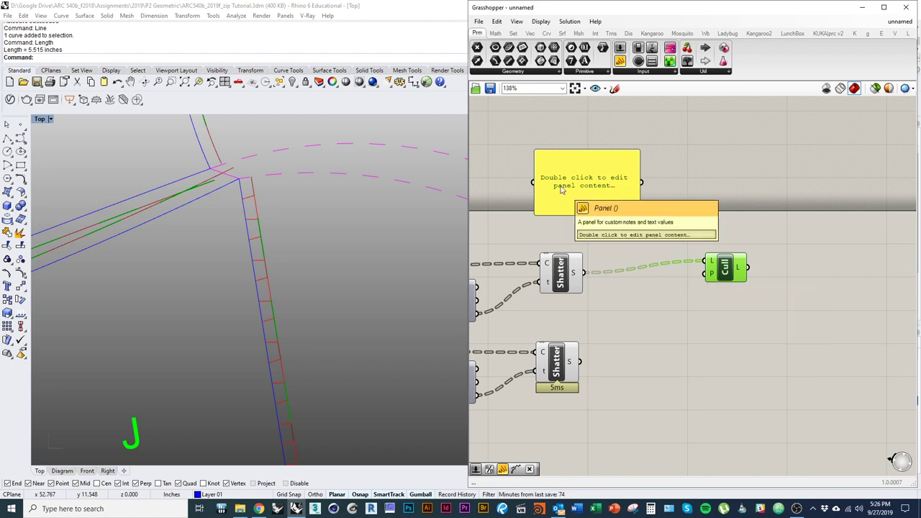
left_click_drag(729, 274, 720, 265)
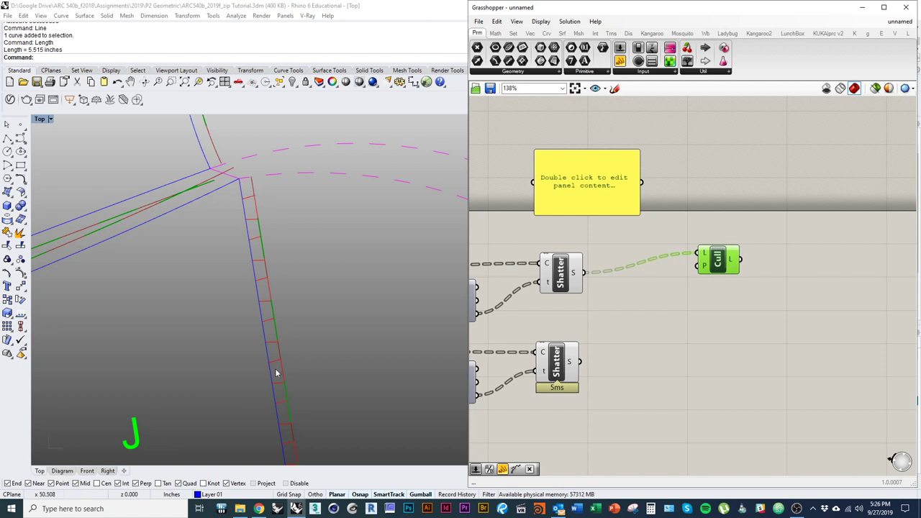
Enter true and false on separate lines in the empty Panel above the upper Shatter.
left_click(601, 241)
left_click(597, 208)
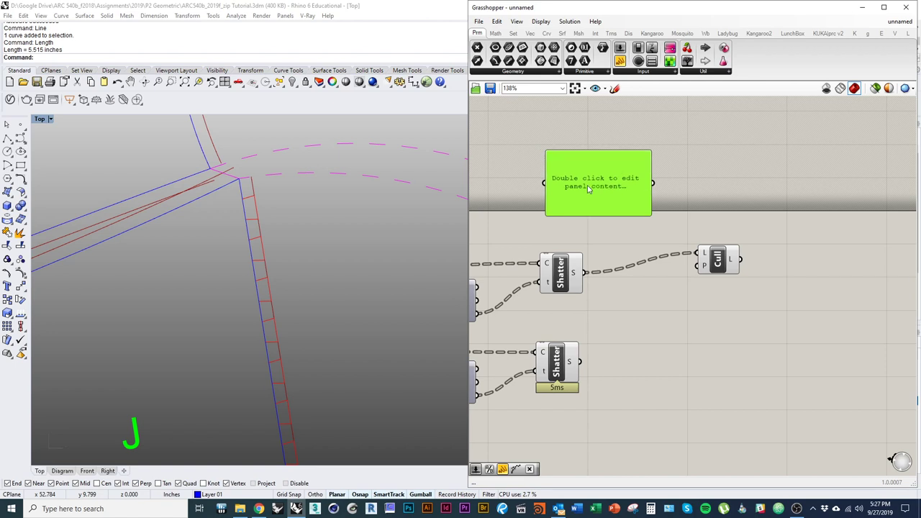
double_click(587, 187)
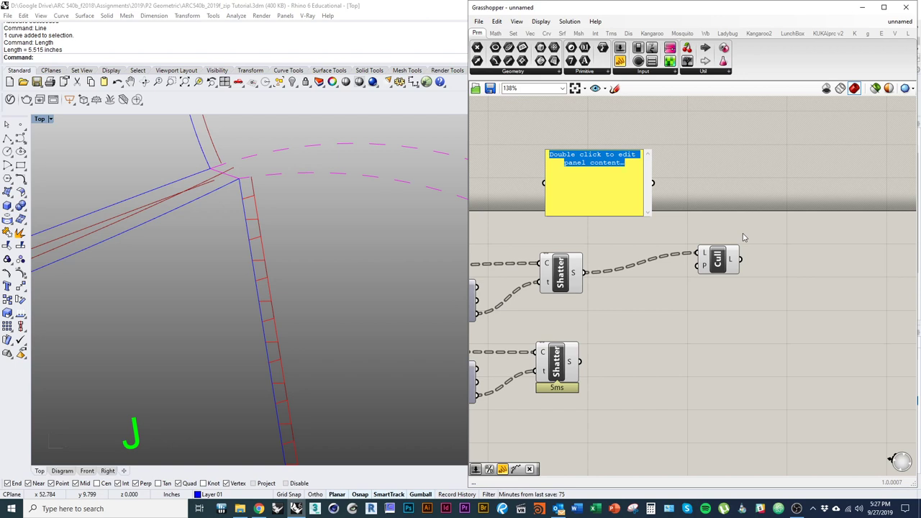
type("trude")
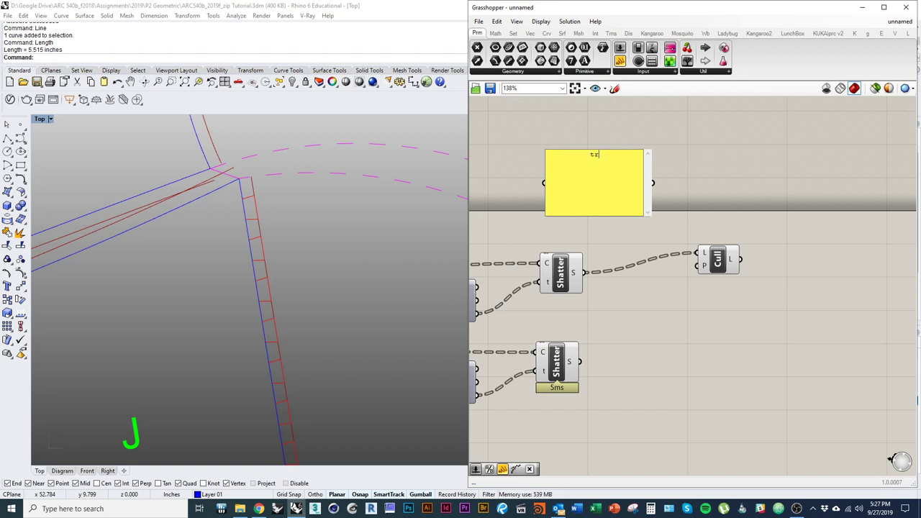
key("BackSpace")
key("BackSpace")
type("false")
left_click(817, 194)
Shrink and reposition the true/false Panel above the upper Shatter, and make it treat each line as a separate list item.
left_click(649, 213)
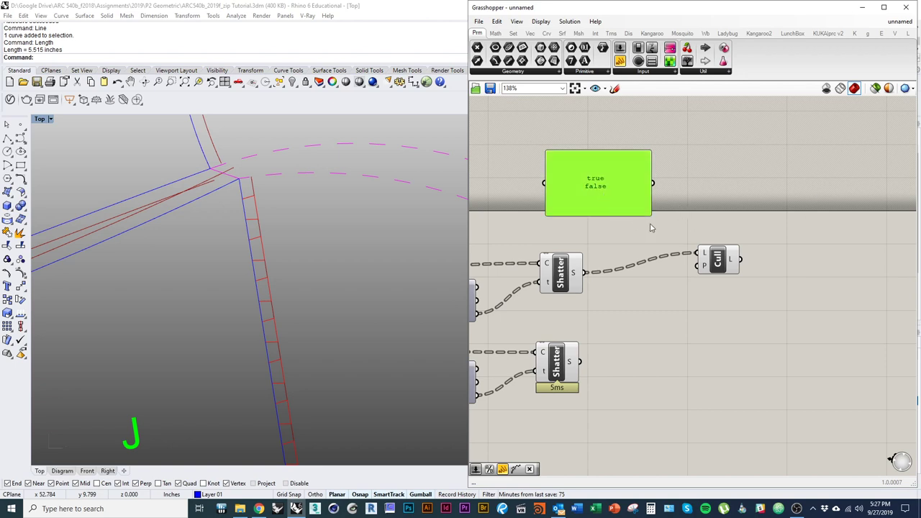
left_click_drag(650, 214, 615, 207)
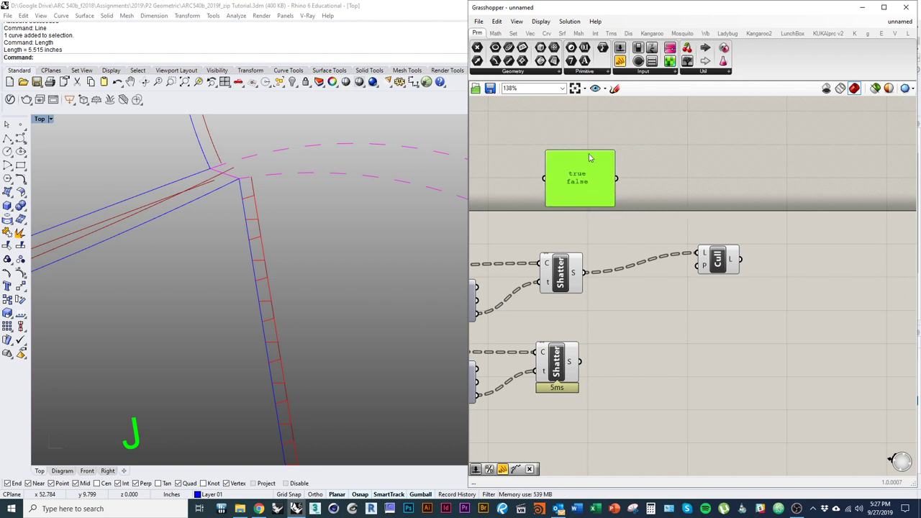
left_click_drag(585, 149, 606, 195)
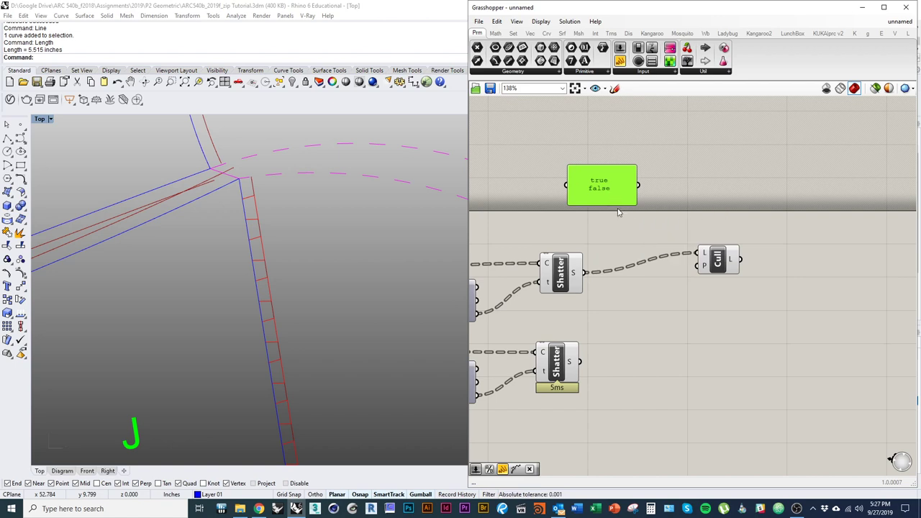
left_click_drag(621, 200, 609, 202)
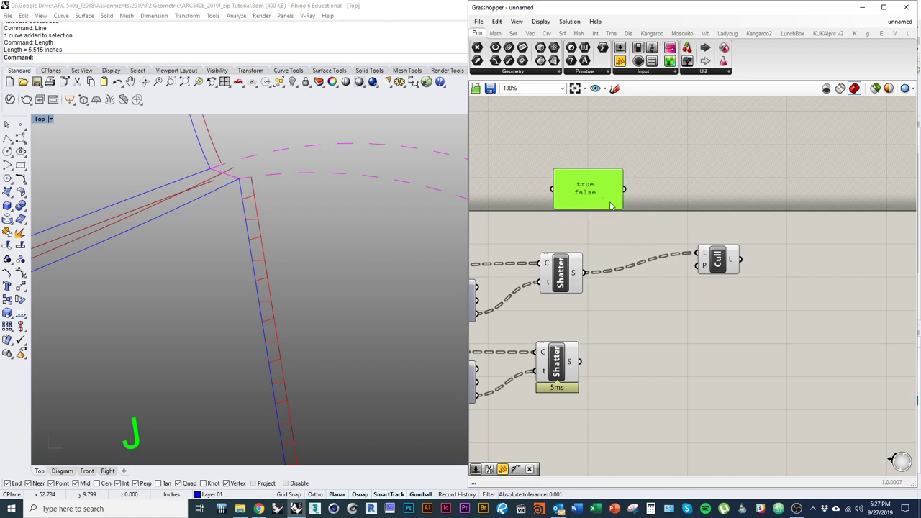
right_click(609, 202)
left_click(647, 233)
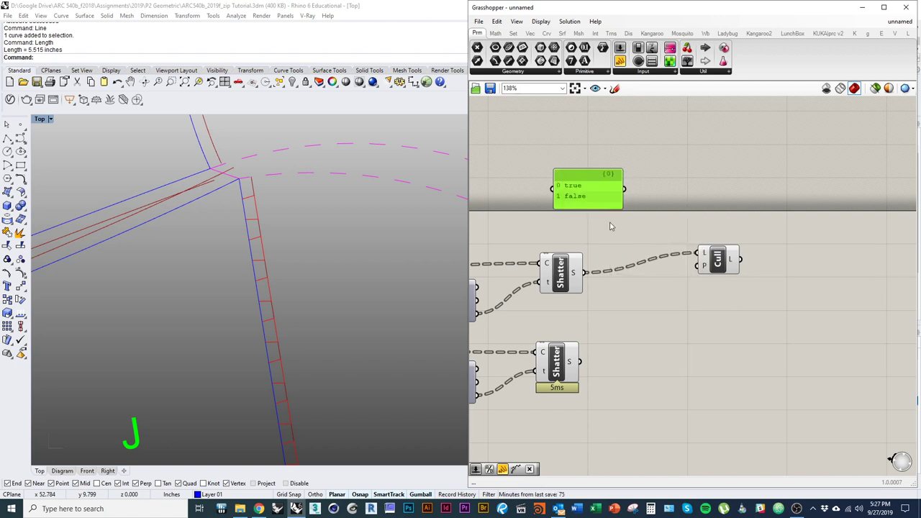
left_click(640, 226)
Connect the true/false Panel to the Cull Pattern's P input and check the culled segments near edge J.
scroll(592, 197, "up", 2)
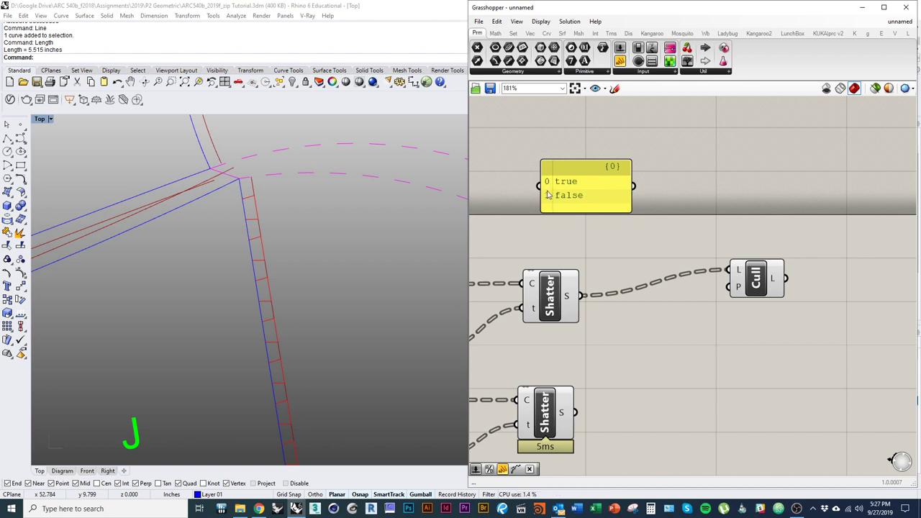
right_click_drag(636, 233, 620, 227)
left_click_drag(615, 181, 714, 285)
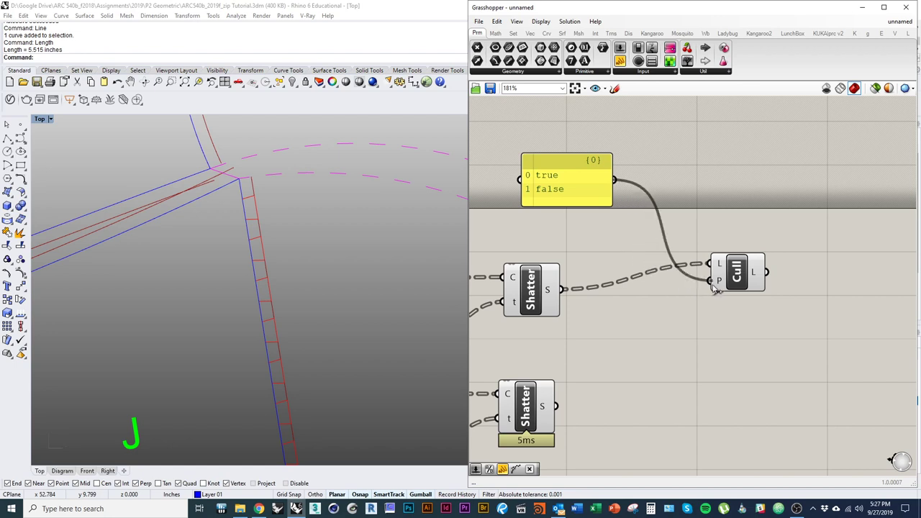
left_click(734, 288)
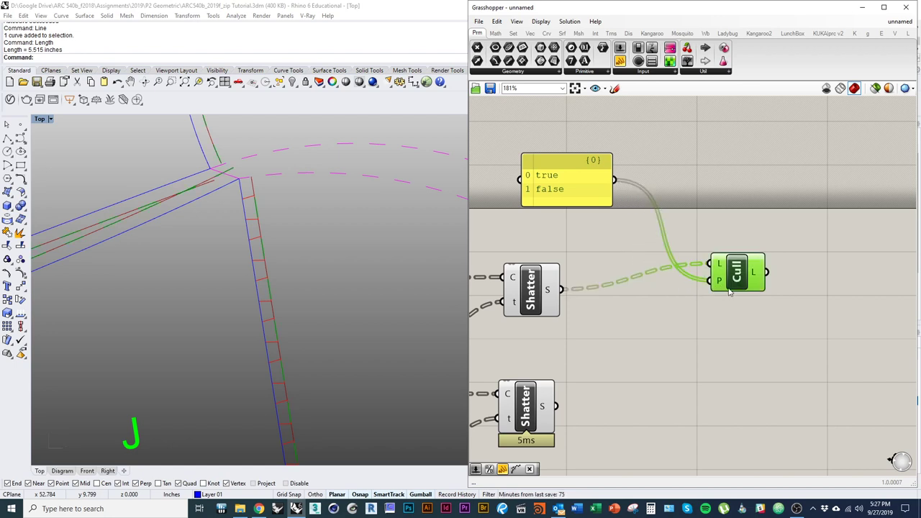
mouse_move(718, 285)
right_click_drag(333, 236, 313, 242)
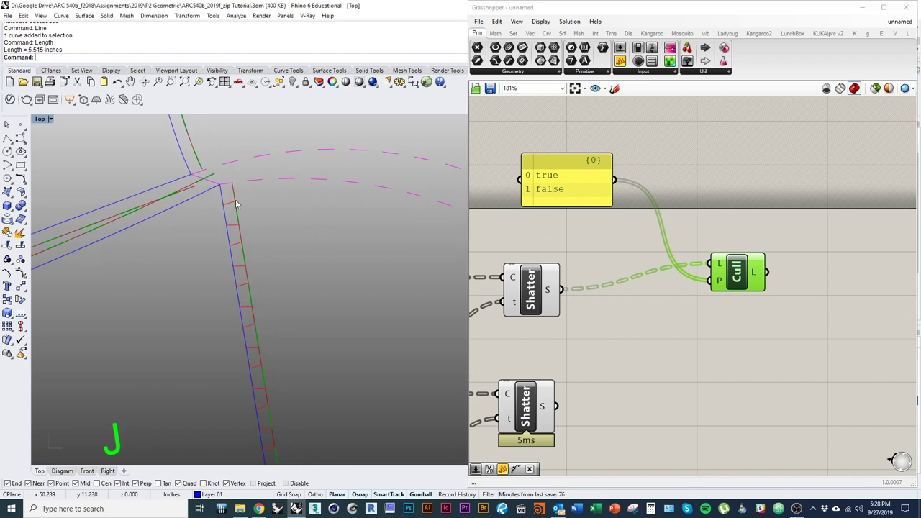
right_click_drag(293, 367, 290, 351)
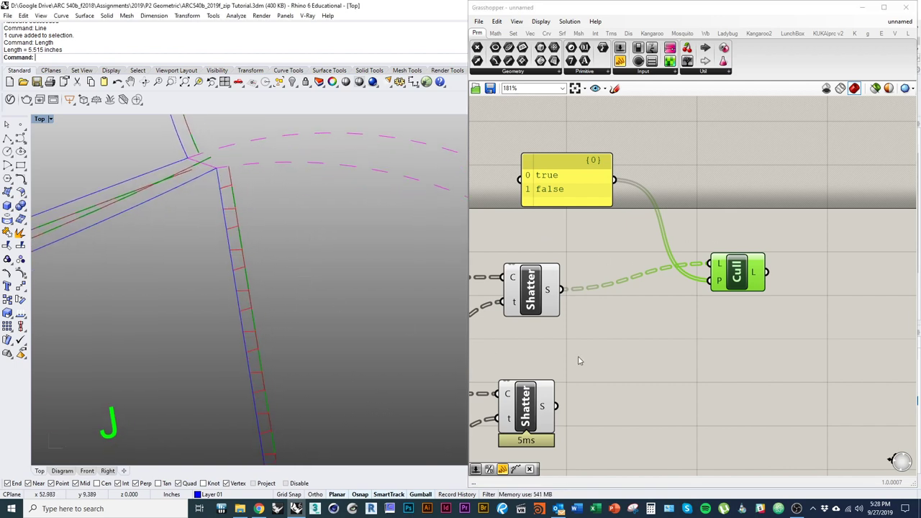
left_click(711, 371)
Turn off the upper Shatter's preview and check the culled offset segments around piece F.
right_click_drag(334, 254, 311, 180)
scroll(306, 190, "down", 7)
right_click_drag(426, 314, 273, 314)
scroll(324, 279, "up", 4)
left_click(529, 293)
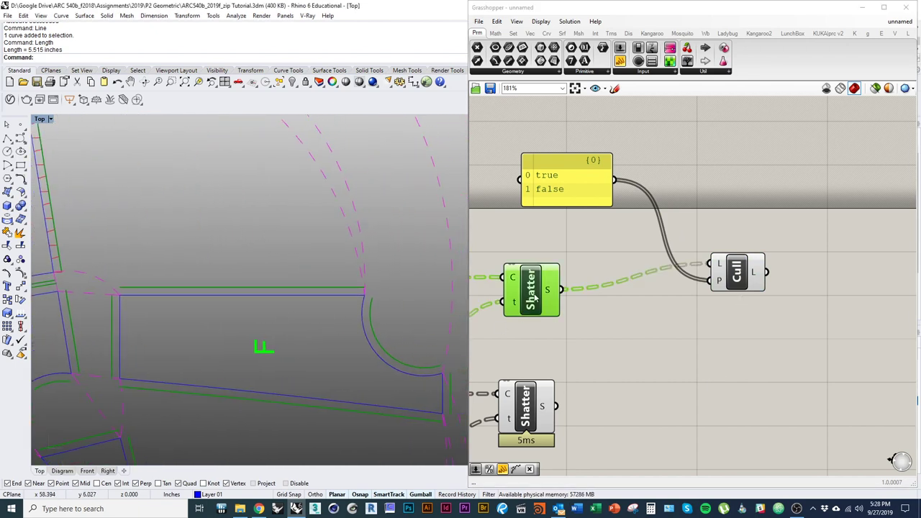
right_click_drag(535, 297, 601, 312)
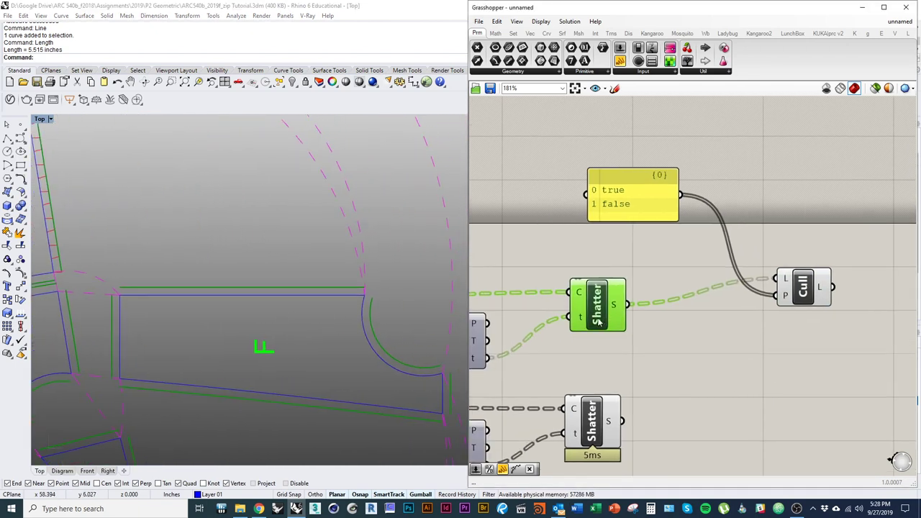
right_click(550, 238)
left_click(648, 335)
left_click_drag(610, 315, 608, 317)
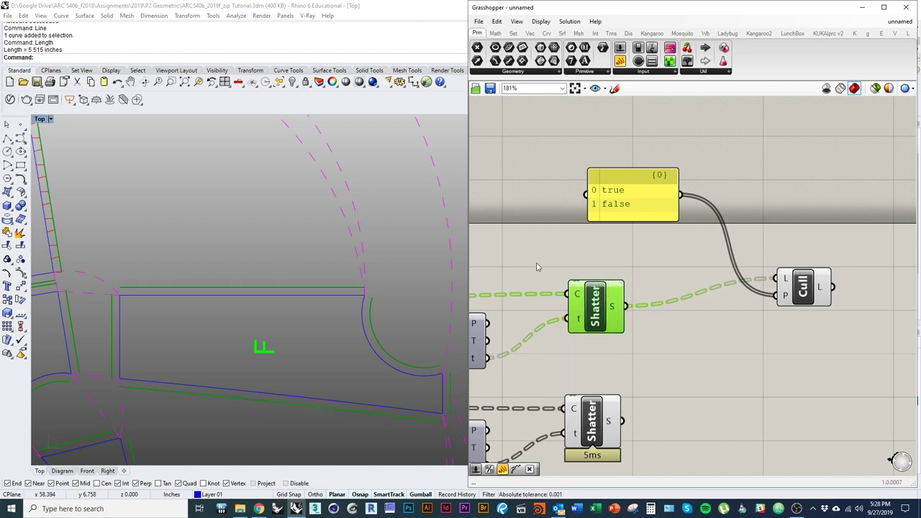
right_click(547, 243)
left_click(576, 247)
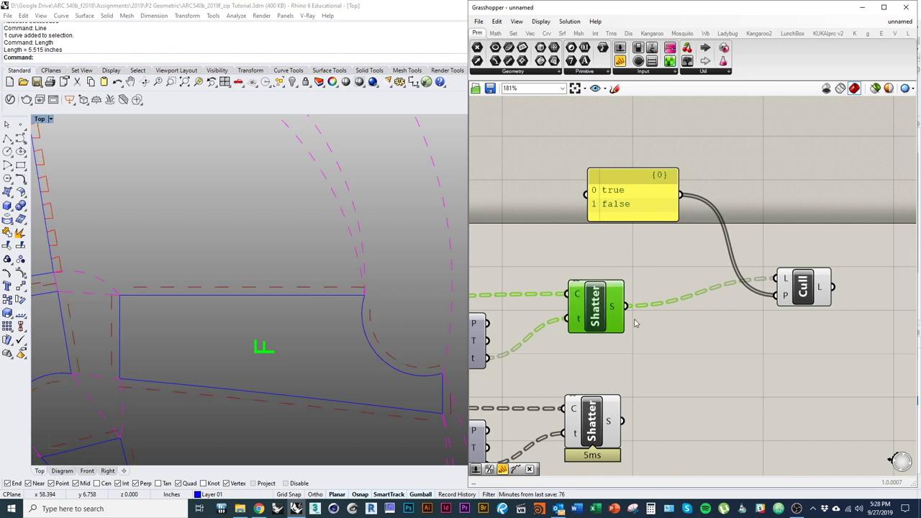
left_click(595, 338)
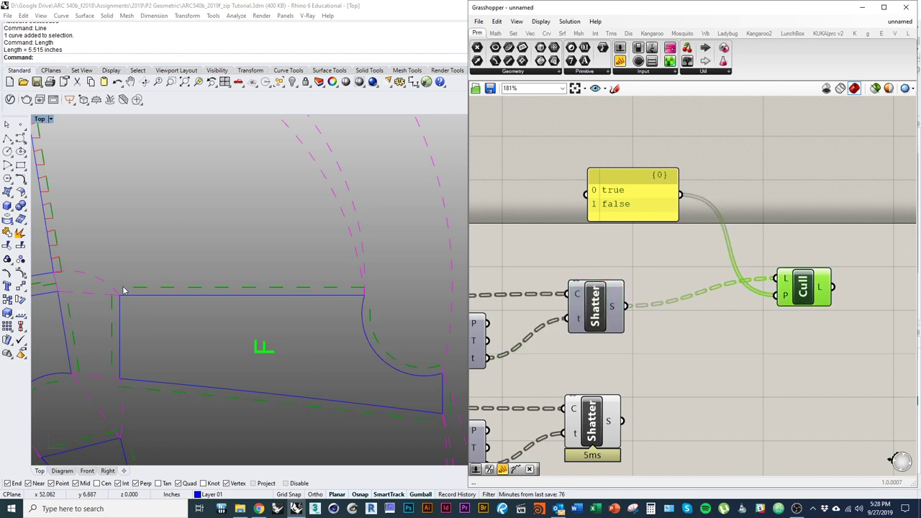
left_click(660, 384)
Move the true/false Panel closer to the top of the upper Shatter.
right_click_drag(662, 387, 650, 353)
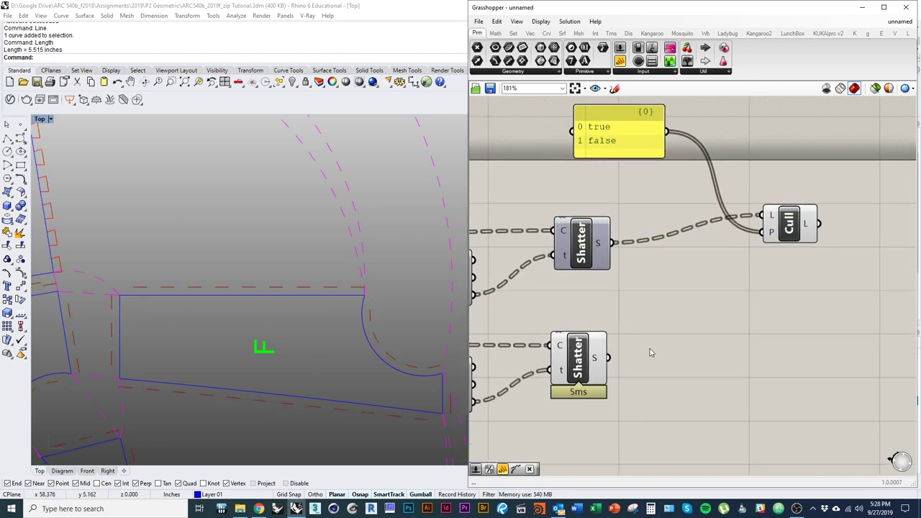
scroll(650, 350, "down", 1)
left_click(780, 252)
left_click_drag(625, 174, 603, 200)
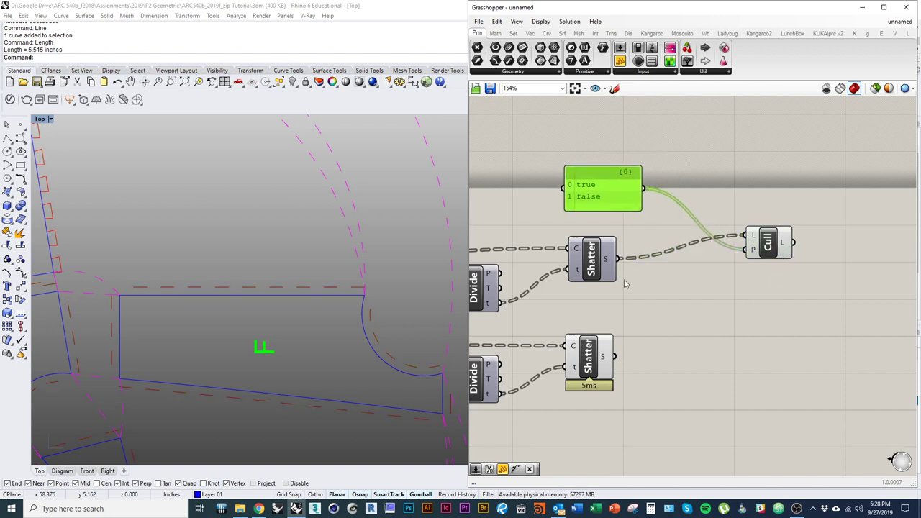
Duplicate the true/false Panel and the Cull Pattern together, and place the copies beside the lower Shatter.
left_click(589, 356)
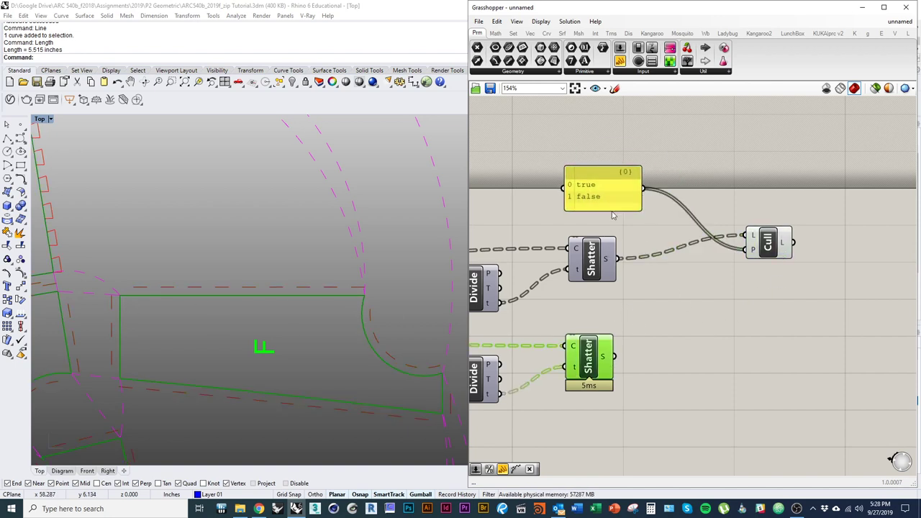
scroll(117, 300, "up", 3)
scroll(123, 284, "up", 1)
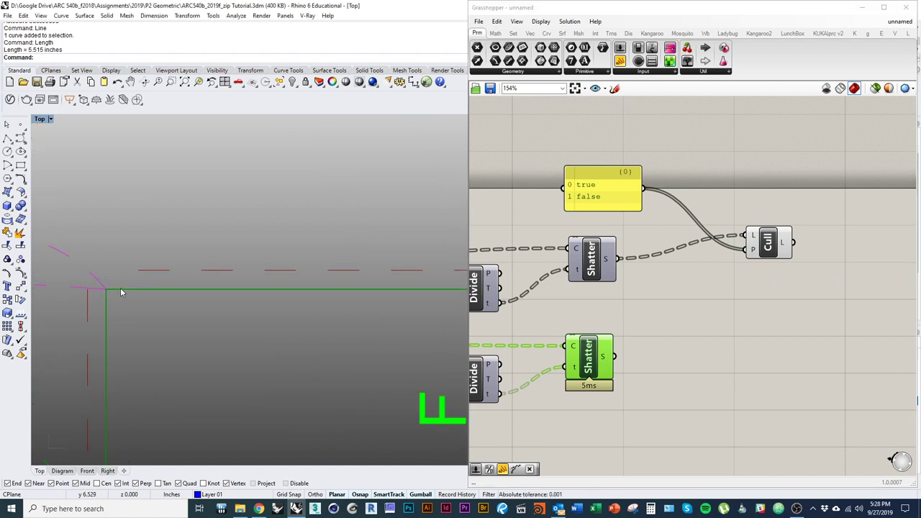
left_click(779, 249)
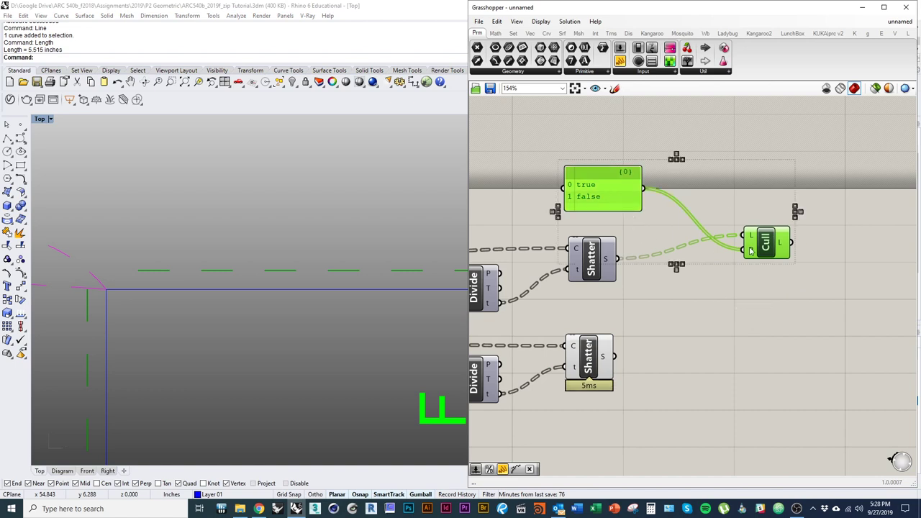
key("ctrl+v")
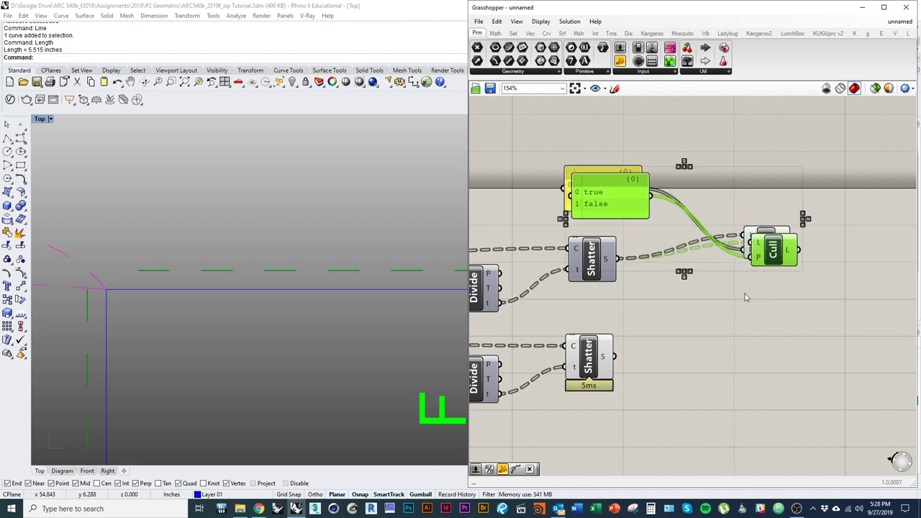
left_click_drag(772, 256, 773, 366)
left_click(728, 441)
Connect the lower Shatter's S output to the copied Cull's L input and align the copied Panel above that Shatter.
left_click_drag(616, 357, 756, 354)
left_click(597, 366)
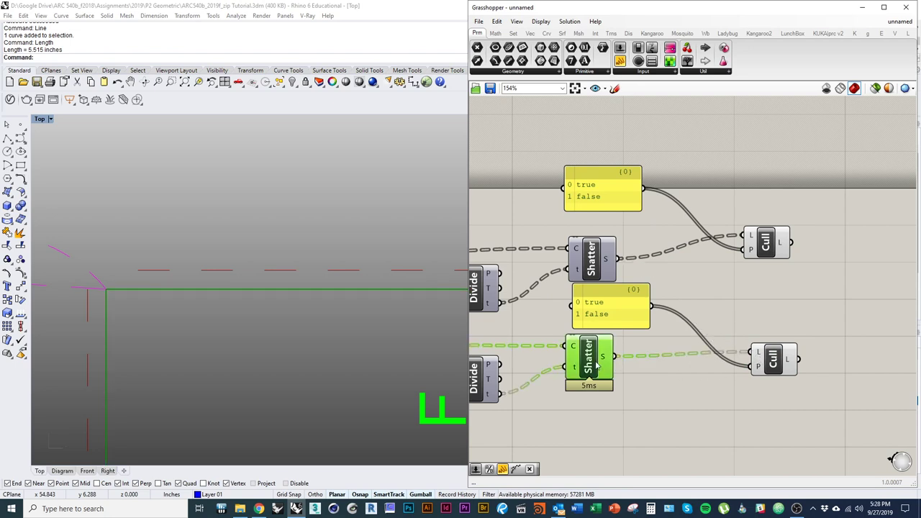
left_click_drag(613, 306, 598, 311)
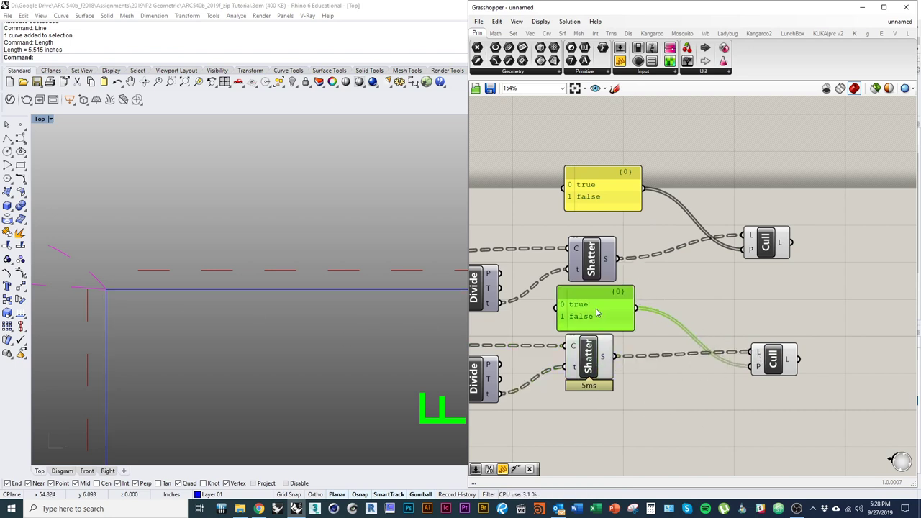
Reverse the pattern in the lower Panel to false, then true on the second line.
left_click(784, 368)
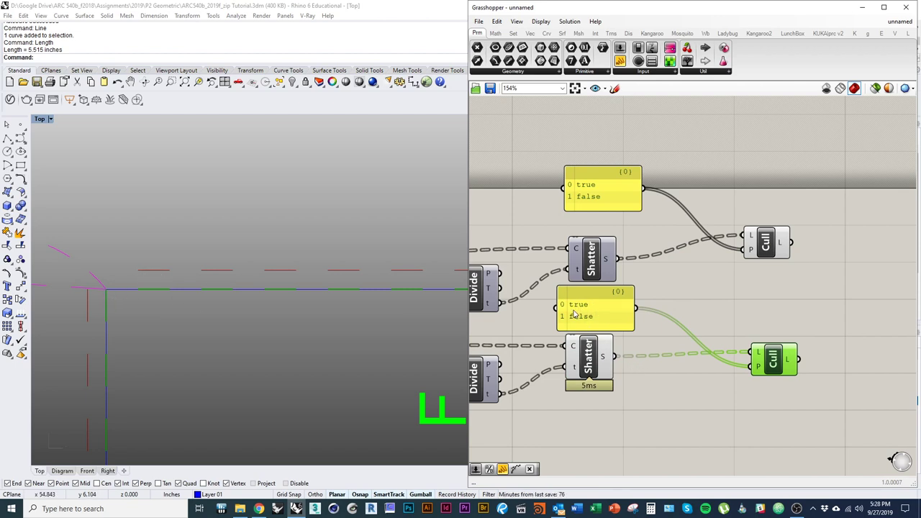
double_click(602, 314)
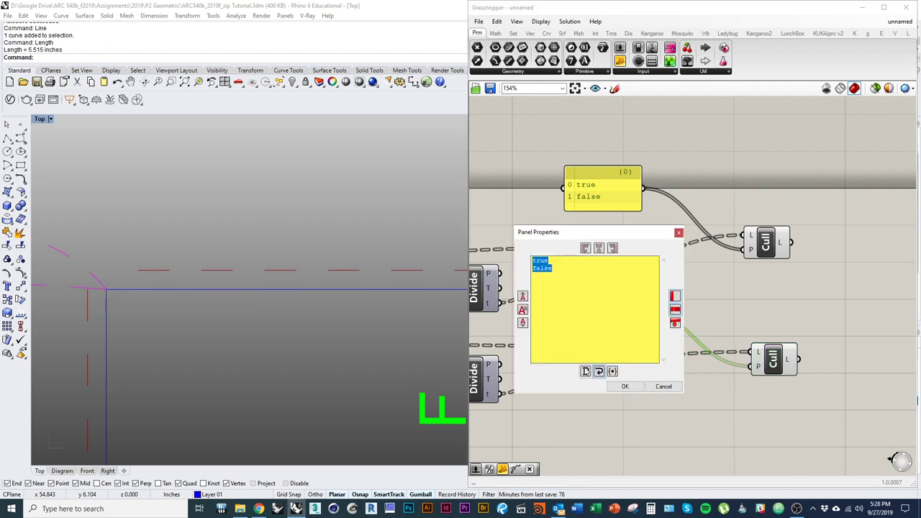
left_click_drag(559, 269, 482, 252)
type("false")
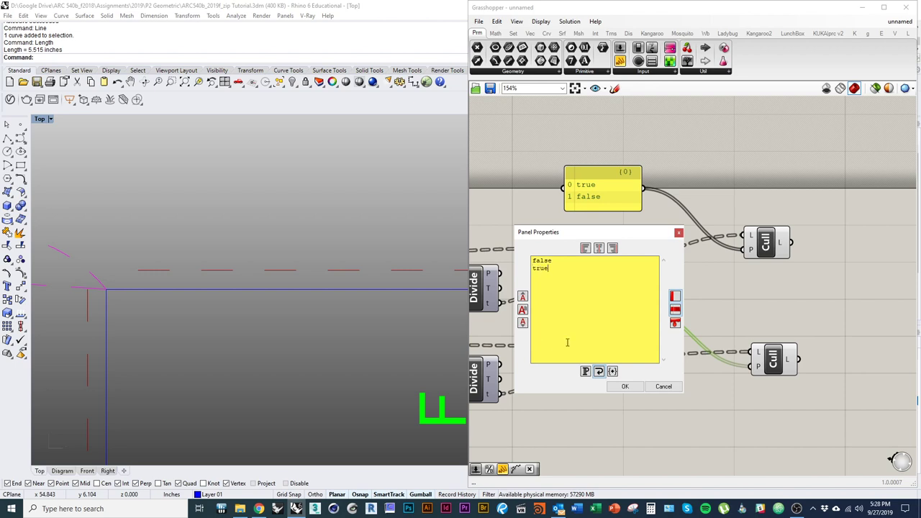
left_click(636, 385)
left_click(665, 433)
Shift the lower Cull Pattern slightly and turn off the preview of the lower Shatter.
right_click_drag(685, 390, 658, 383)
left_click_drag(745, 364, 740, 364)
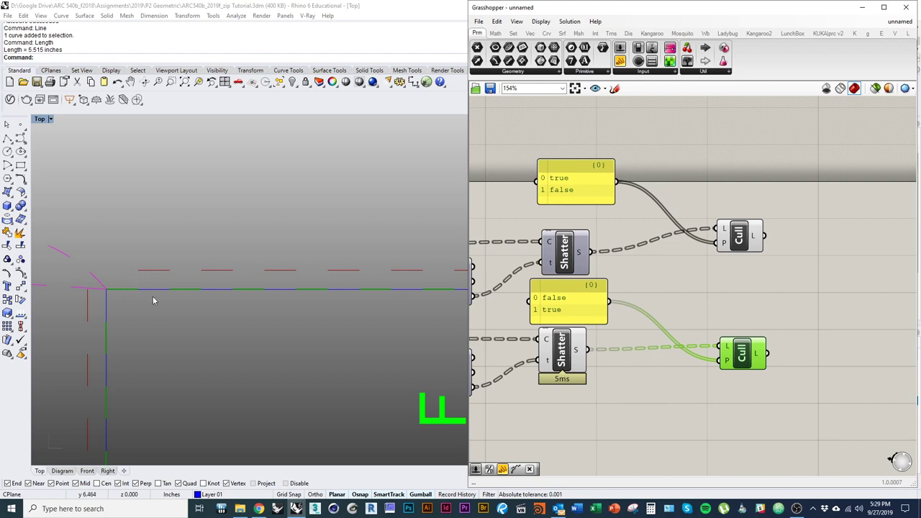
right_click_drag(693, 385, 687, 349)
scroll(687, 349, "down", 2)
left_click(586, 326)
right_click(646, 357)
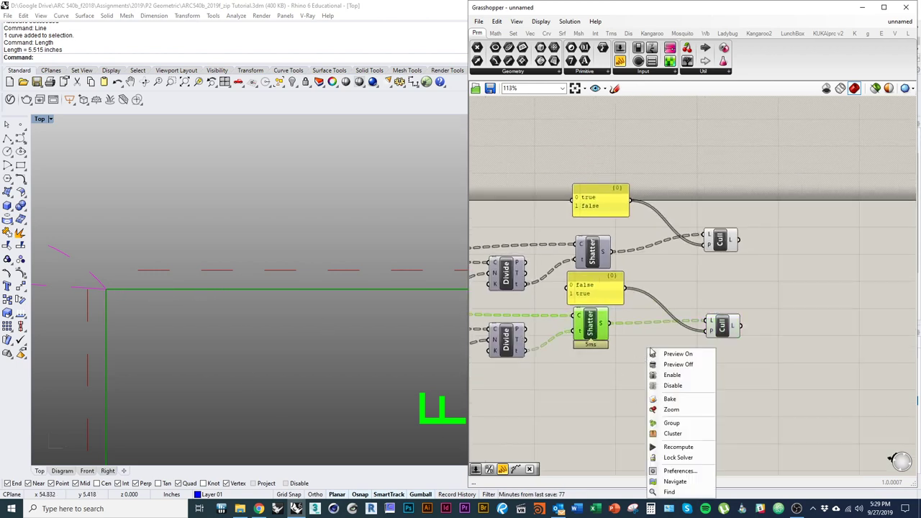
left_click(677, 364)
left_click(610, 410)
Select the blue boundary curve beside piece E in Rhino and collapse the Grasshopper window to expose the layer list.
scroll(174, 279, "down", 1)
scroll(174, 283, "down", 8)
right_click_drag(181, 286, 302, 299)
right_click_drag(208, 299, 239, 298)
scroll(272, 258, "up", 3)
right_click_drag(143, 329, 230, 213)
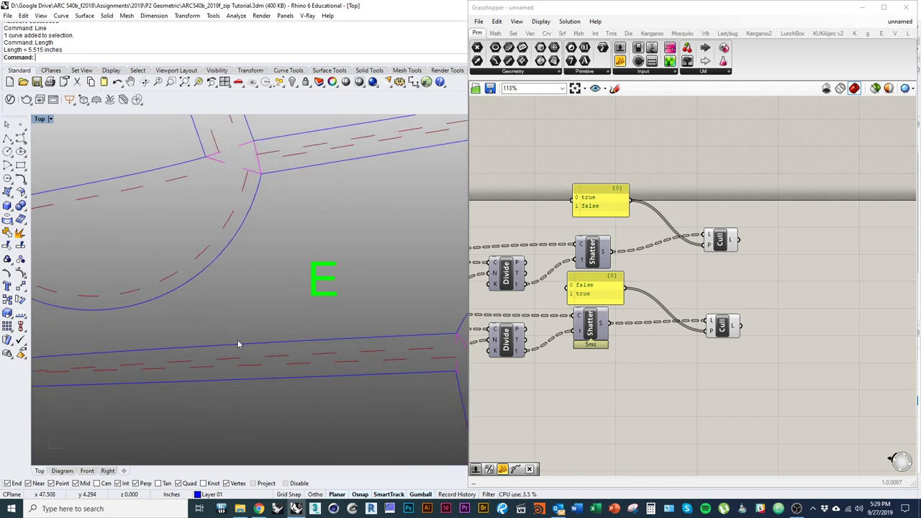
left_click(208, 277)
double_click(651, 9)
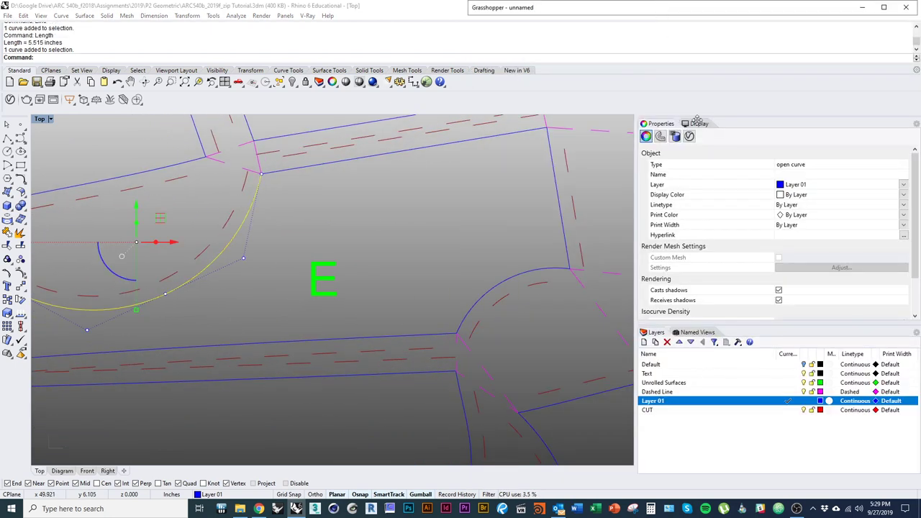
Make CUT the current layer and hide Layer 01.
left_click(799, 392)
left_click(805, 410)
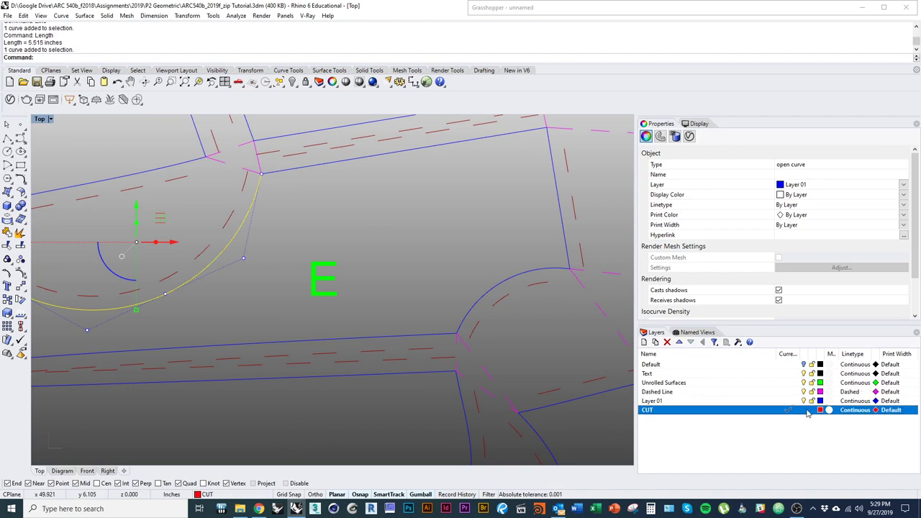
left_click(804, 401)
scroll(313, 310, "down", 7)
right_click_drag(498, 335, 306, 328)
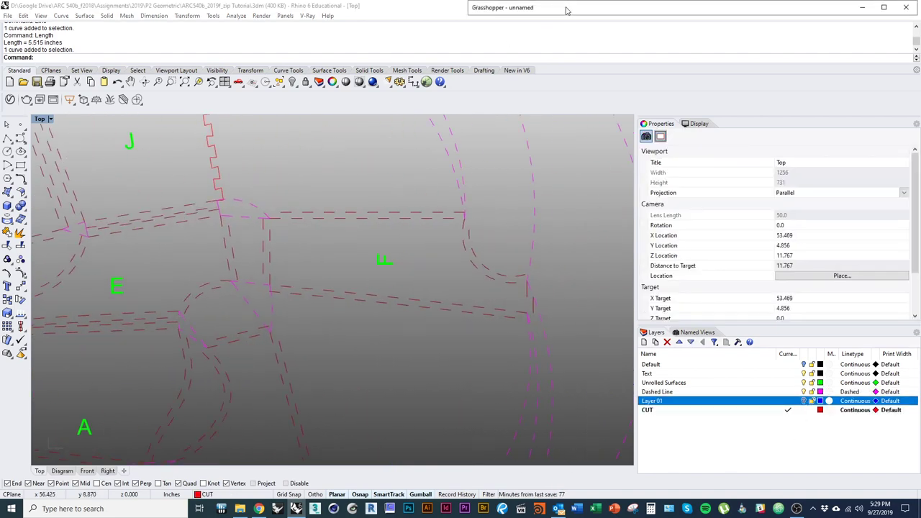
Restore the Grasshopper window and examine the alternating edge segments around piece F, highlighting the lower Cull Pattern's output.
left_click(567, 10)
right_click_drag(432, 331, 230, 321)
scroll(364, 307, "up", 5)
right_click_drag(372, 312, 369, 368)
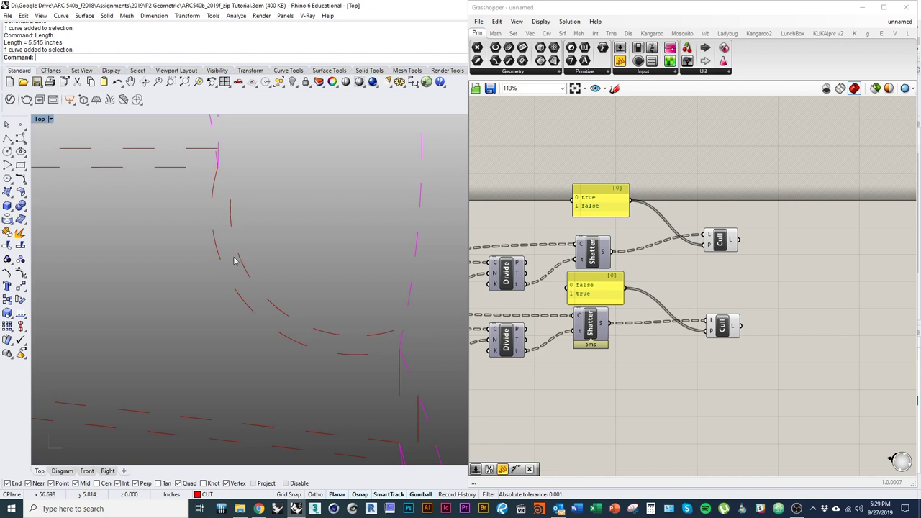
right_click_drag(252, 305, 276, 291)
scroll(277, 293, "down", 4)
right_click_drag(352, 292, 322, 306)
right_click_drag(354, 347, 303, 297)
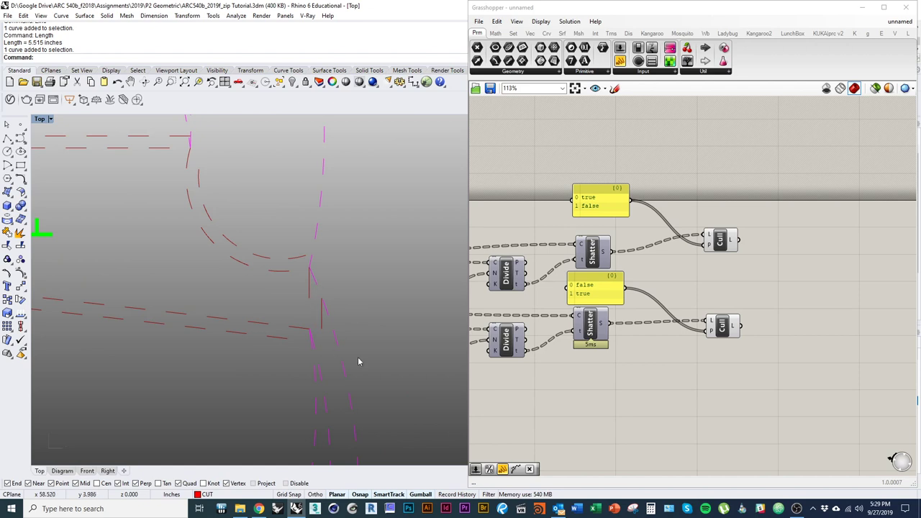
right_click_drag(698, 383, 607, 385)
left_click(632, 330)
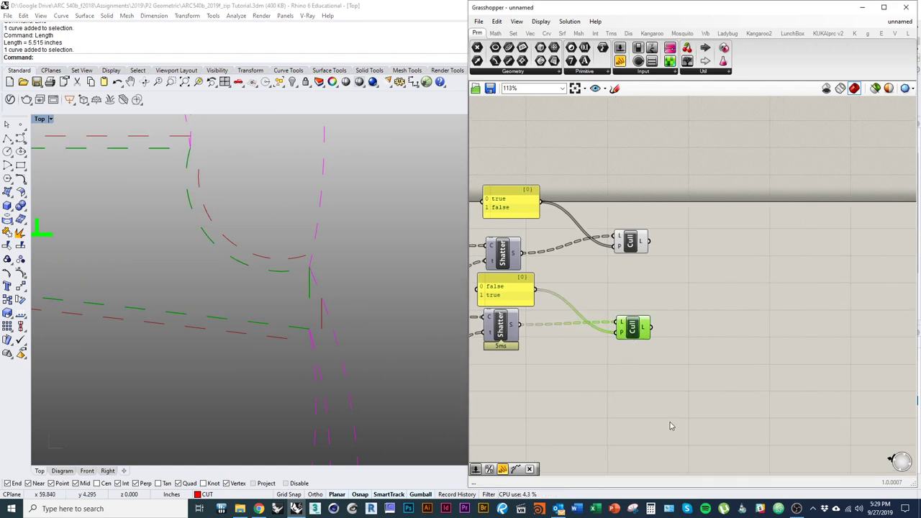
left_click(670, 426)
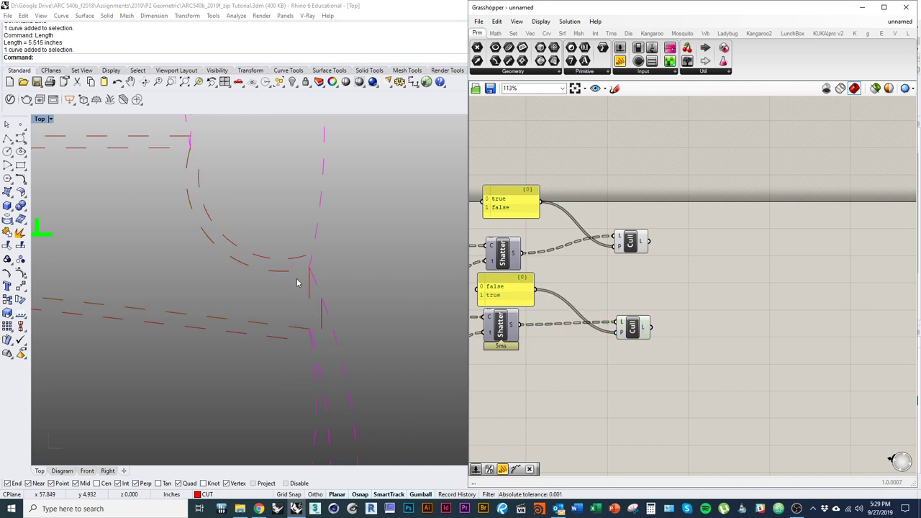
Examine the flared tooth shape of the finished red zip-joint curve in Rhino.
scroll(273, 277, "down", 5)
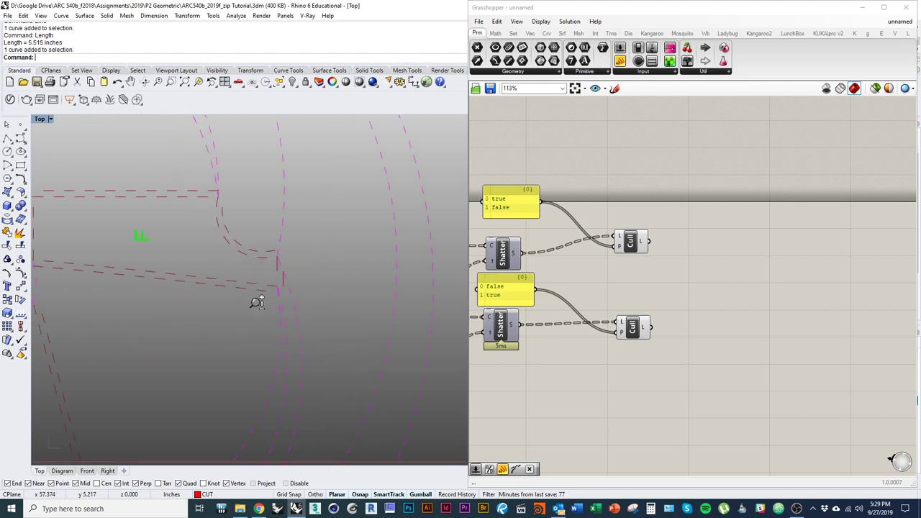
scroll(277, 267, "up", 8)
scroll(267, 266, "down", 5)
scroll(237, 252, "up", 8)
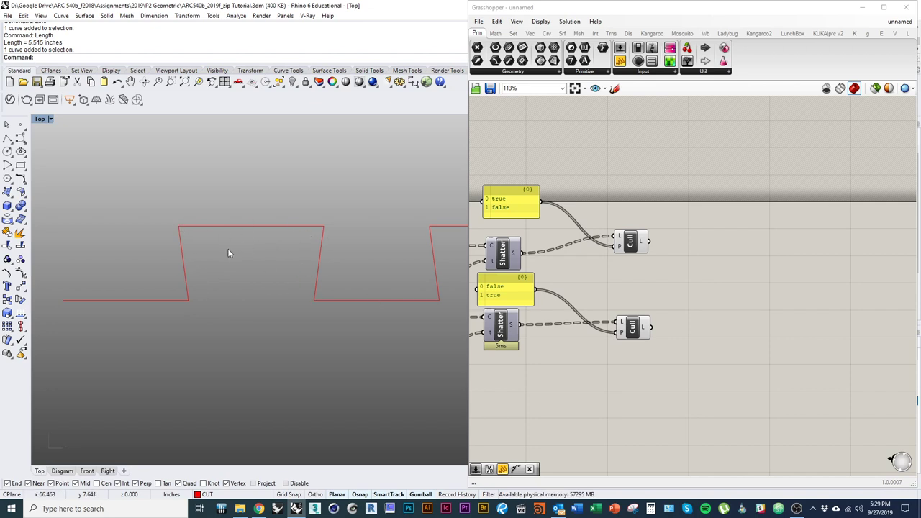
left_click(246, 229)
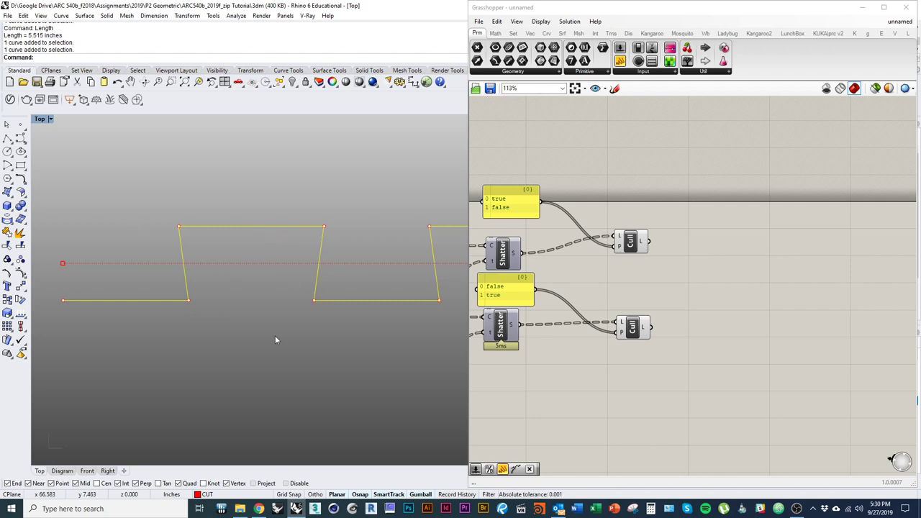
left_click(238, 261)
scroll(214, 219, "down", 10)
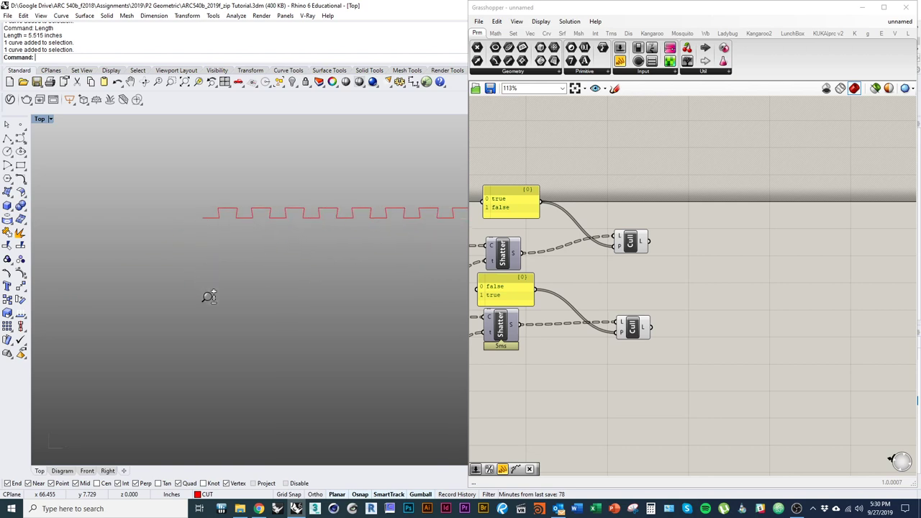
Inspect the culled original and offset segments along the curved corner of piece F.
right_click_drag(159, 269, 385, 221)
scroll(385, 223, "down", 9)
right_click_drag(348, 280, 412, 204)
right_click_drag(344, 231, 375, 264)
scroll(160, 308, "up", 5)
scroll(284, 218, "up", 5)
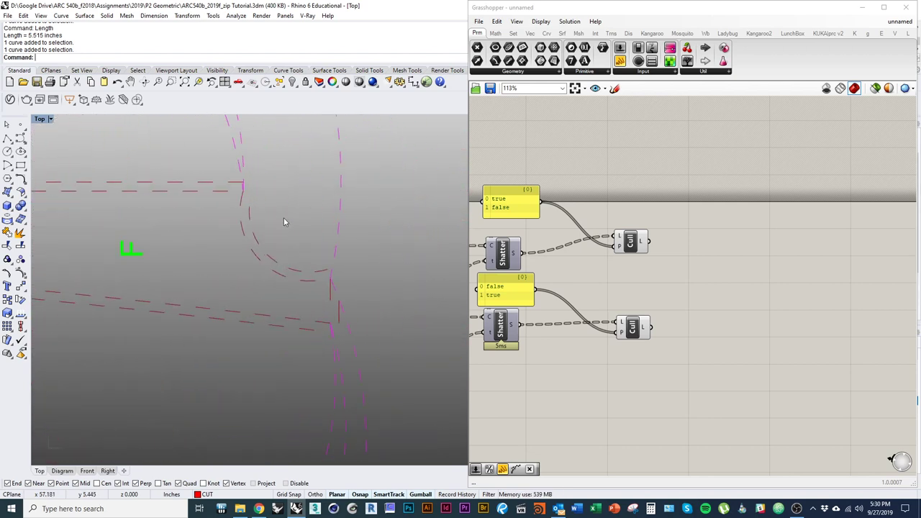
right_click_drag(316, 227, 275, 208)
scroll(328, 259, "up", 5)
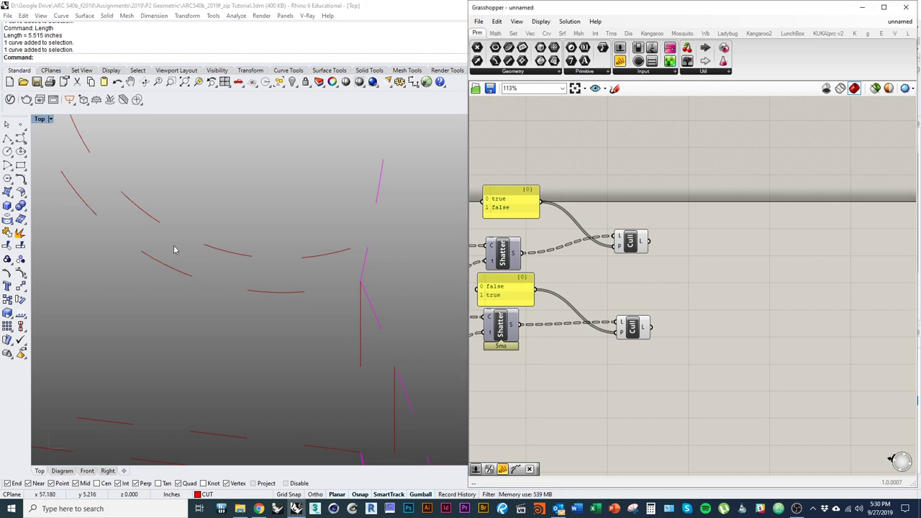
right_click_drag(246, 255, 246, 263)
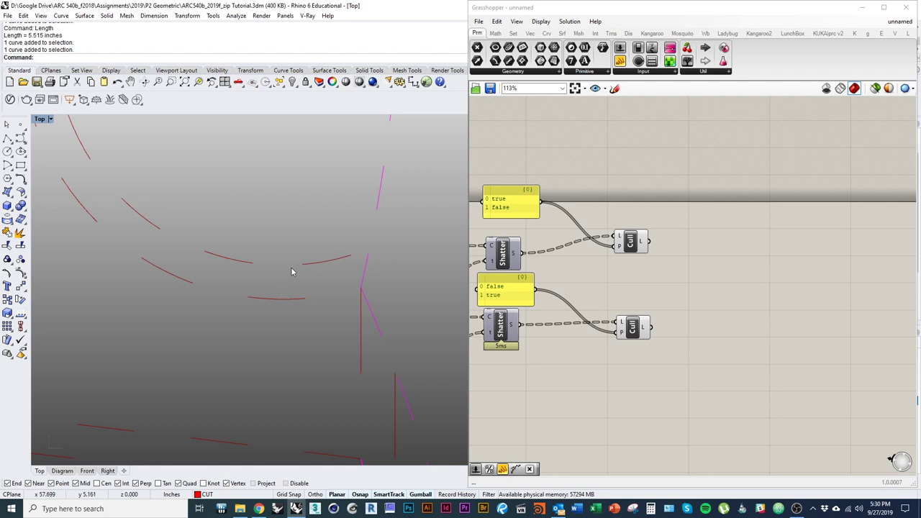
Add an Extend Curve component beside the upper Cull Pattern.
left_click(547, 34)
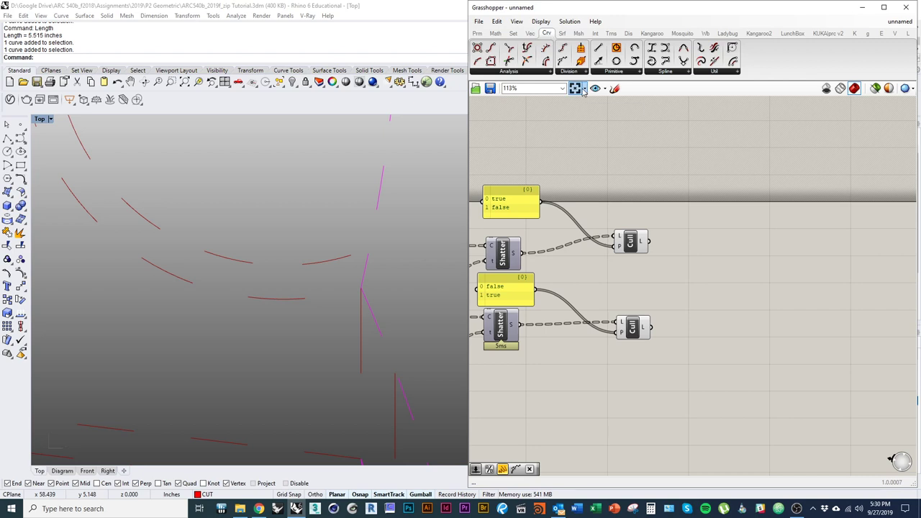
left_click(712, 75)
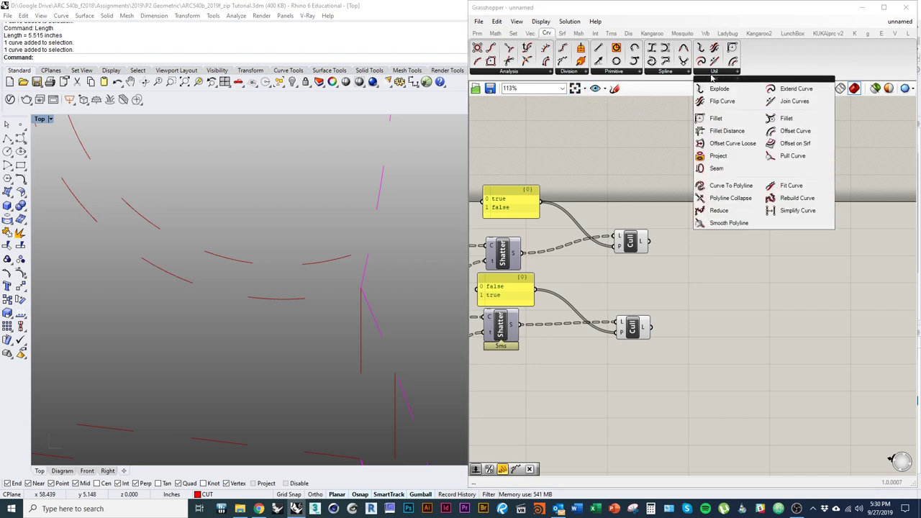
left_click(791, 89)
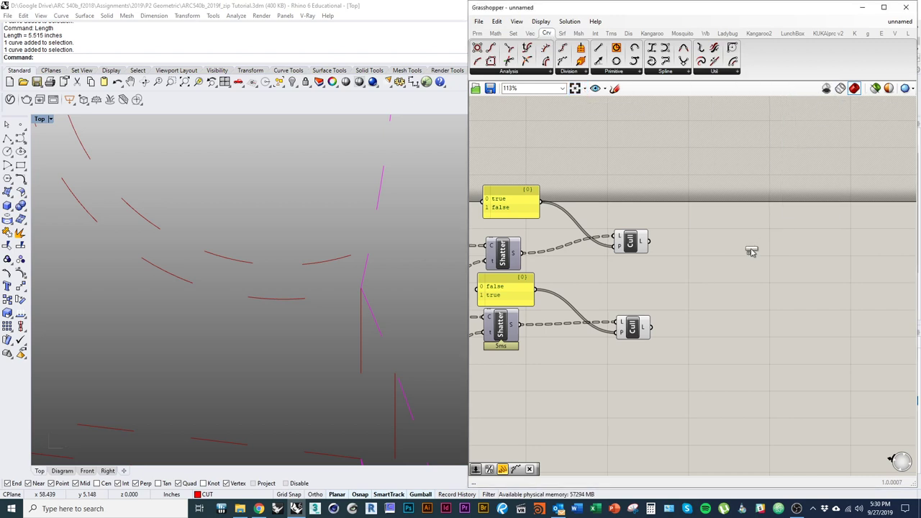
left_click(751, 250)
left_click(752, 251)
scroll(741, 245, "up", 3)
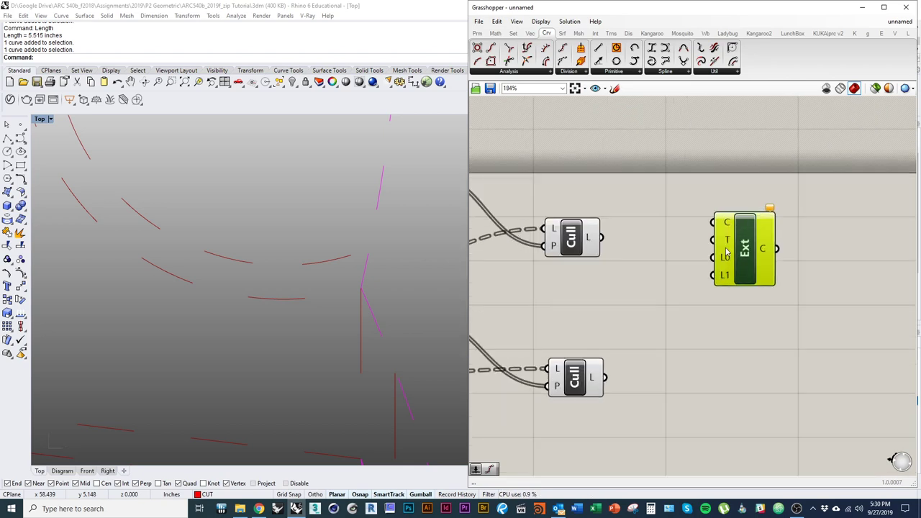
mouse_move(771, 211)
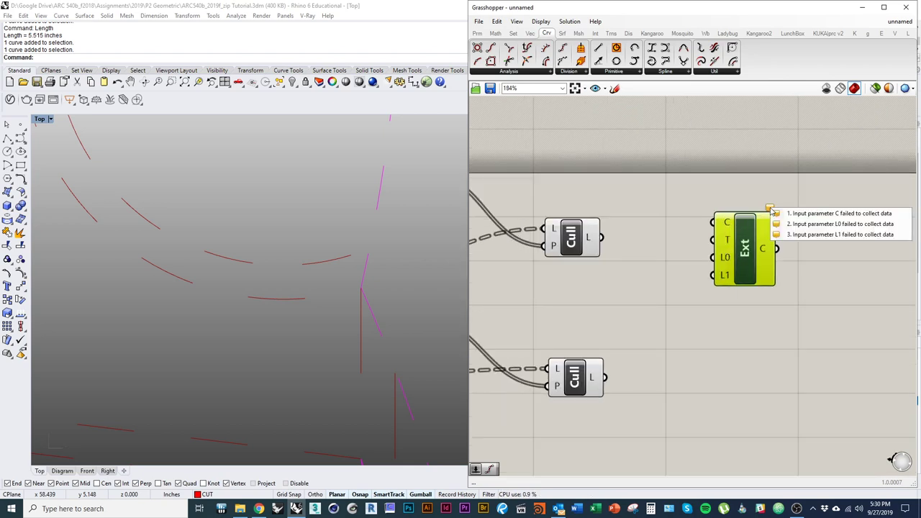
left_click(745, 189)
Connect the upper Cull Pattern's output to the Extend Curve's curve input and shift the component slightly up.
left_click_drag(714, 222, 571, 243)
left_click(570, 242)
scroll(309, 264, "up", 3)
left_click(678, 305)
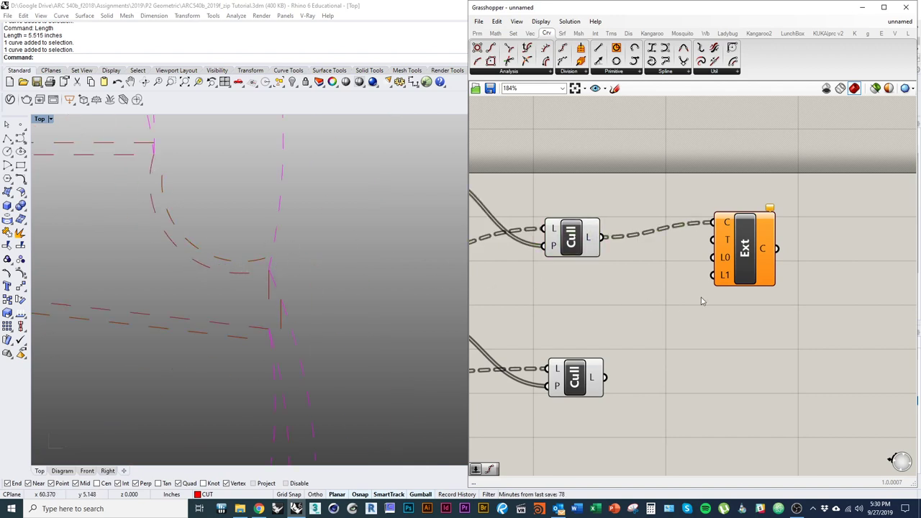
left_click_drag(735, 228, 747, 210)
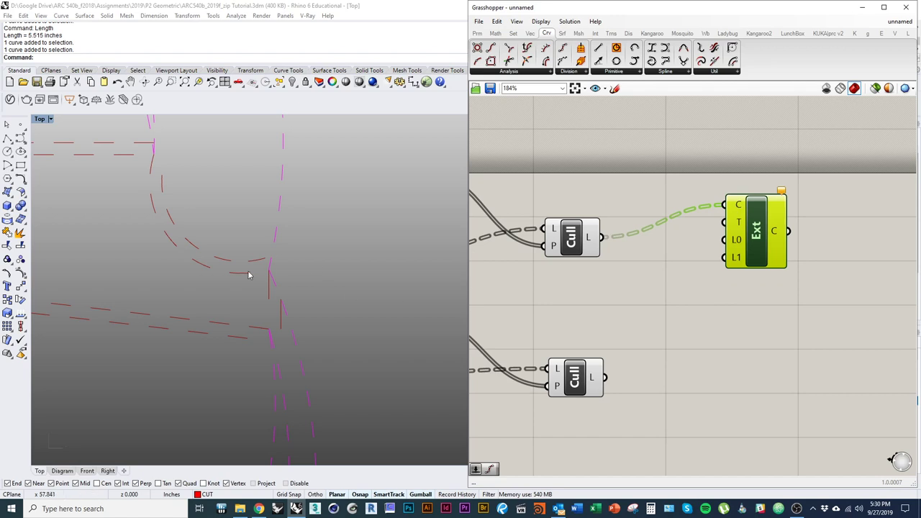
left_click(606, 310)
right_click_drag(742, 284, 718, 293)
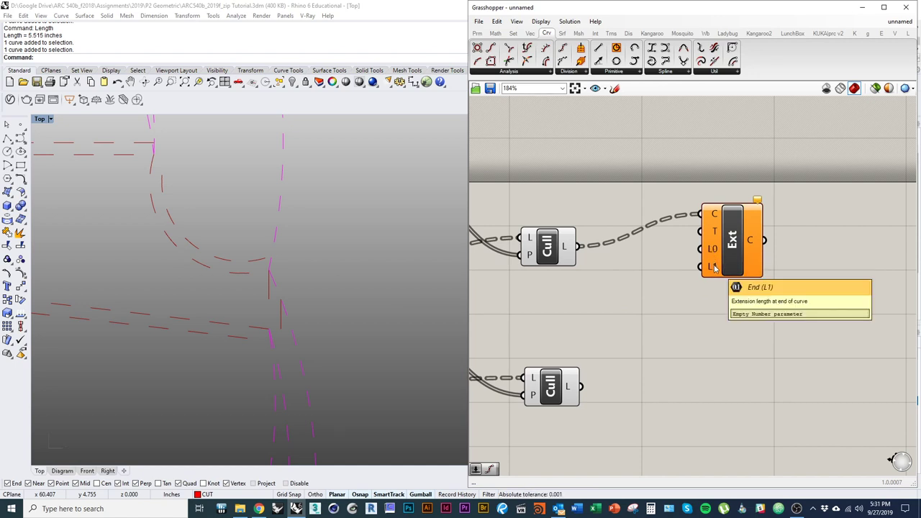
Draw a vertical reference line from the first red tooth's lower corner to its upper edge in Rhino.
scroll(273, 343, "down", 12)
right_click_drag(274, 343, 195, 360)
scroll(257, 293, "up", 14)
scroll(232, 311, "up", 2)
right_click_drag(269, 314, 313, 314)
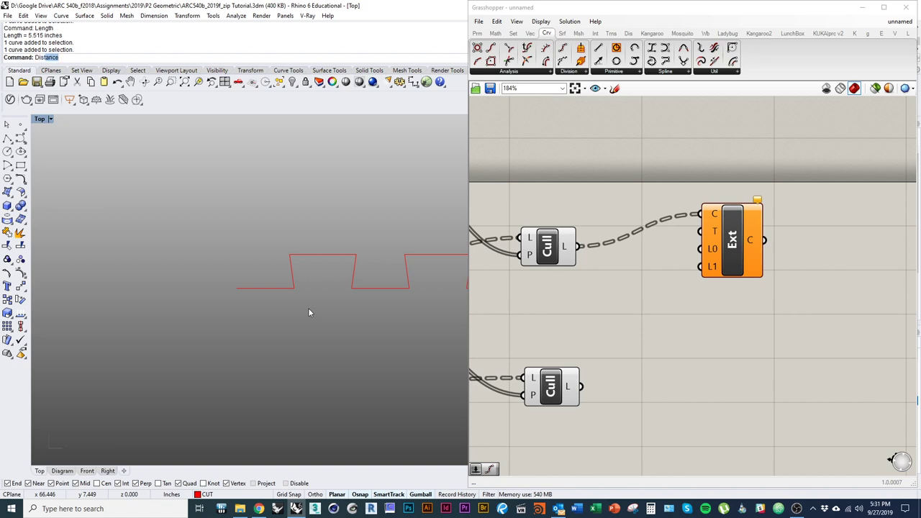
type("line")
key("Return")
scroll(308, 310, "up", 2)
left_click(291, 284)
left_click(291, 242)
scroll(306, 264, "up", 5)
right_click_drag(278, 267, 265, 264)
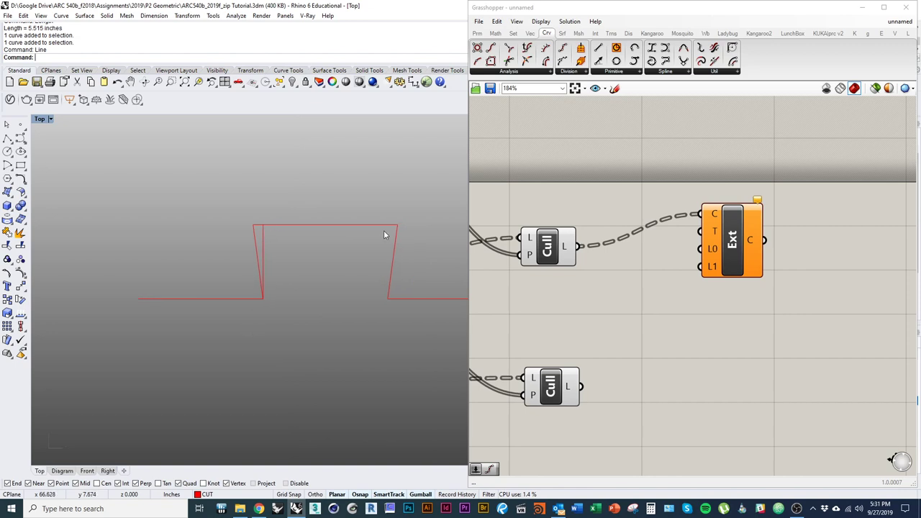
Measure the distance from the reference line's upper end to the tooth's flared upper corner.
right_click_drag(308, 324, 280, 366)
type("Distance")
key("Return")
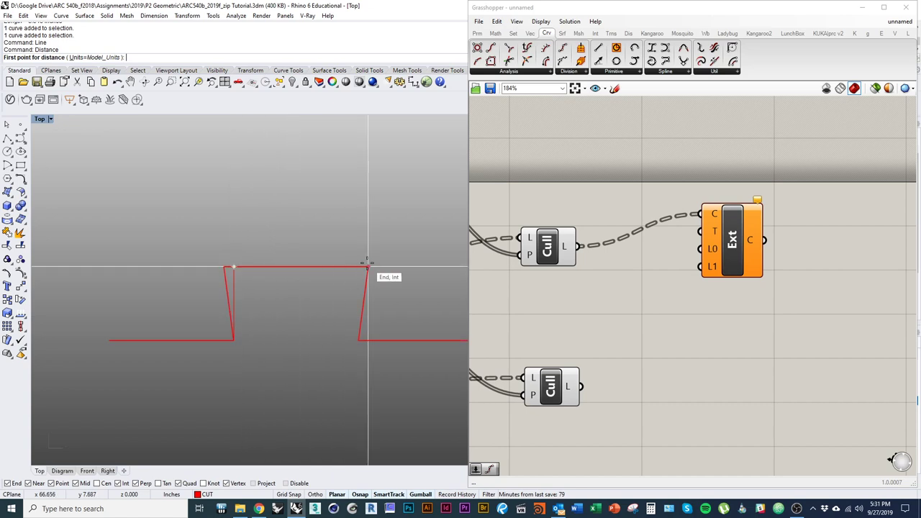
left_click(234, 268)
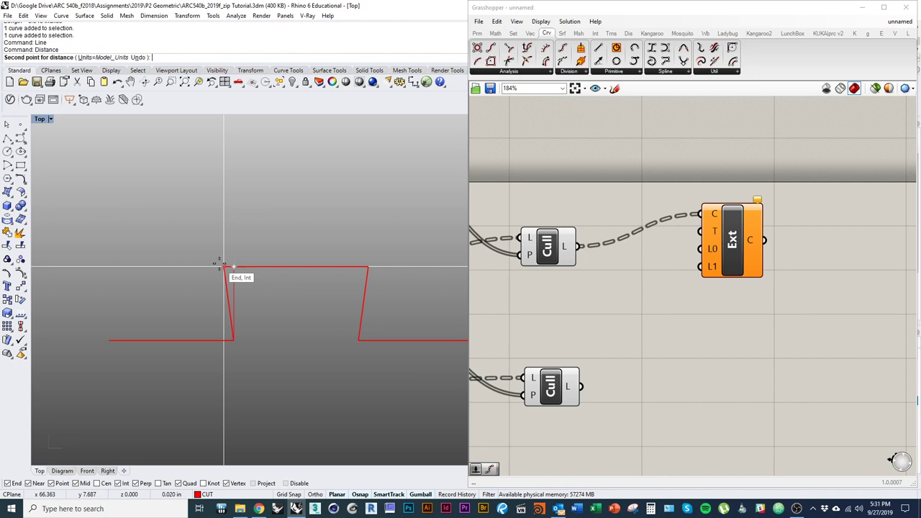
left_click(224, 267)
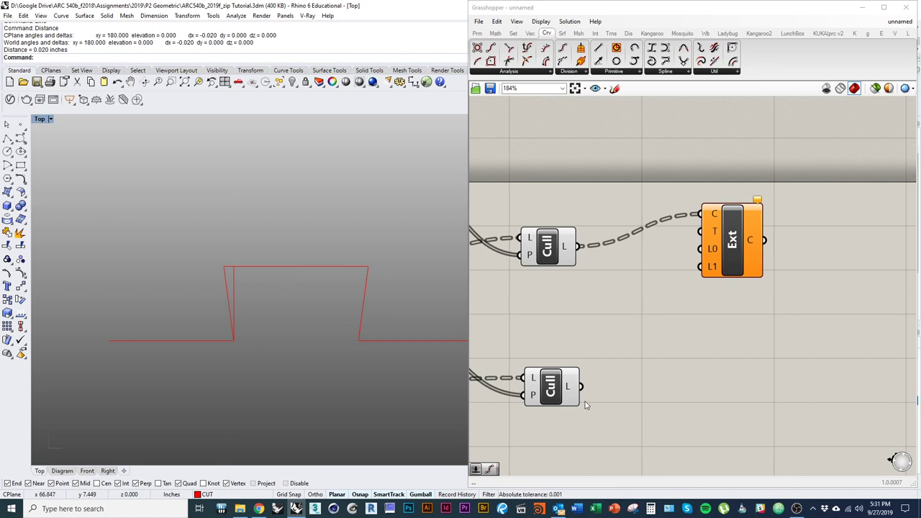
Create a 0.02 number slider and connect it to both the start and end length inputs of Extend Curve.
right_click_drag(561, 329, 613, 323)
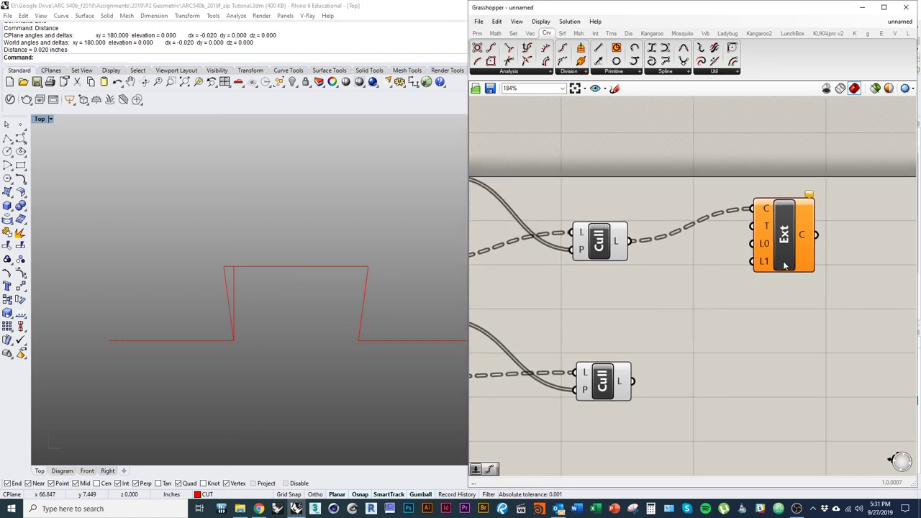
double_click(630, 325)
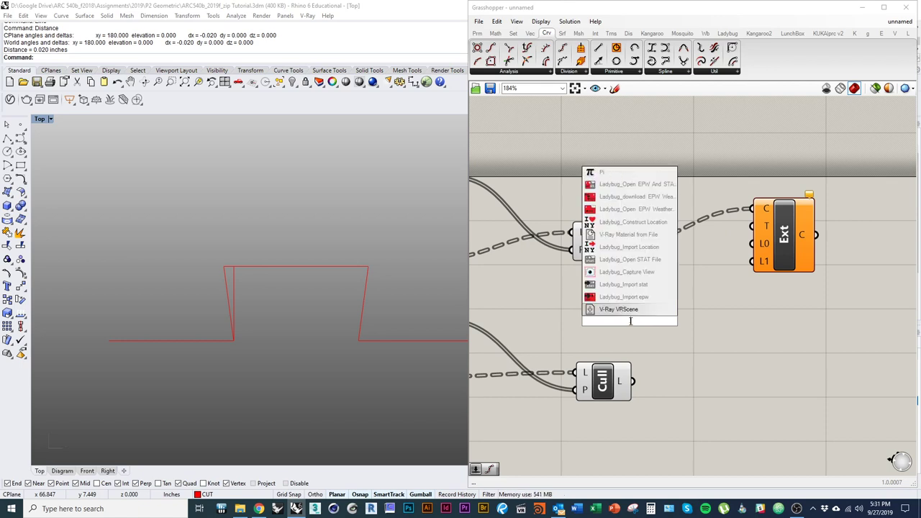
type("0.02")
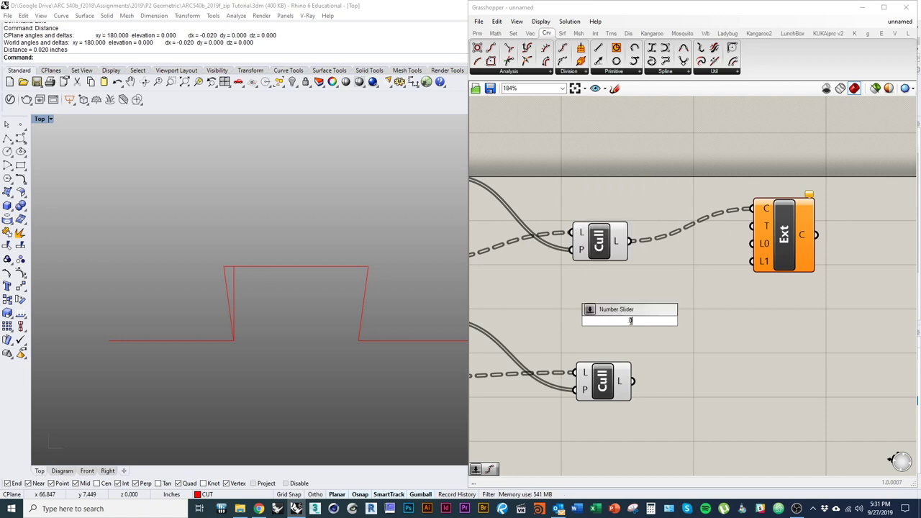
key("Return")
left_click_drag(671, 323, 648, 306)
left_click_drag(753, 245, 679, 303)
left_click_drag(753, 261, 678, 302)
Compare the upper Cull Pattern's segments with the Extend Curve output along piece F's curved edge.
left_click(260, 228)
scroll(260, 228, "down", 15)
right_click_drag(149, 334, 304, 348)
scroll(185, 250, "up", 12)
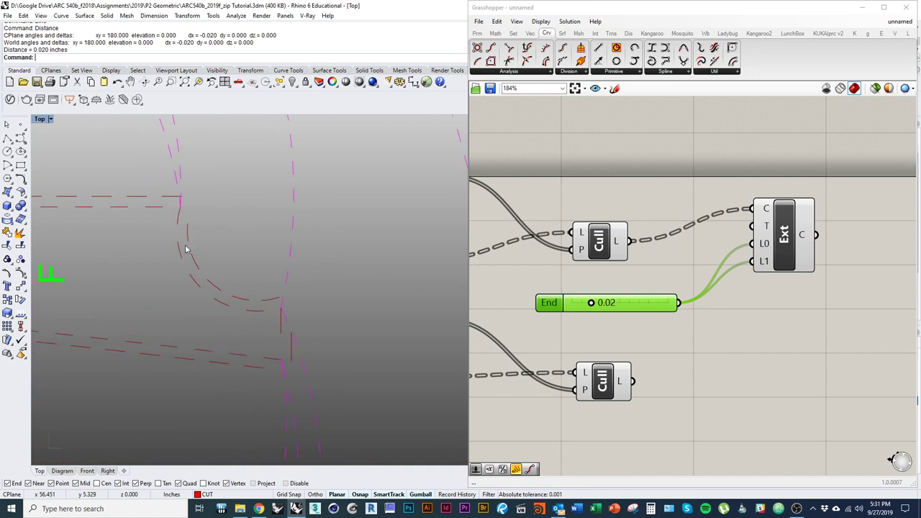
left_click(606, 242)
scroll(216, 291, "up", 3)
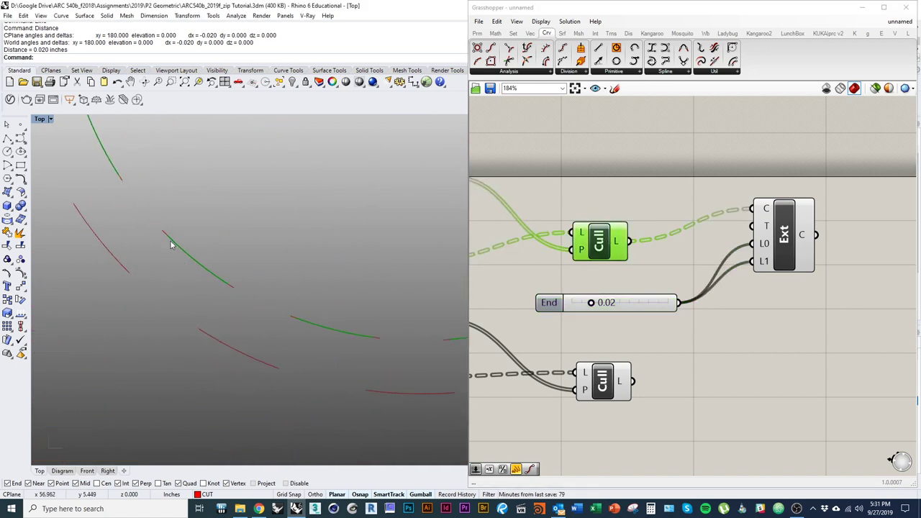
left_click(782, 256)
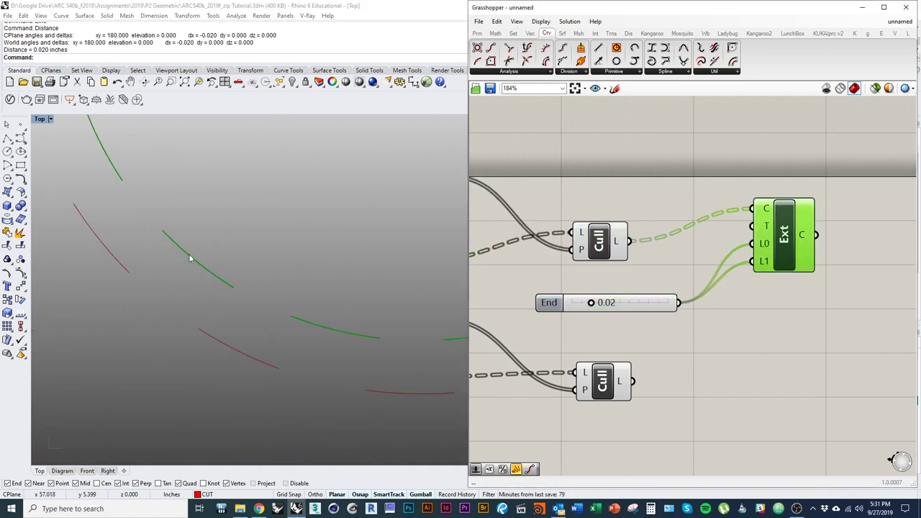
scroll(211, 278, "down", 8)
right_click_drag(276, 347, 222, 358)
scroll(285, 327, "down", 2)
Turn off the preview of the upper Cull Pattern and select the Extend Curve component to highlight its output.
left_click(600, 253)
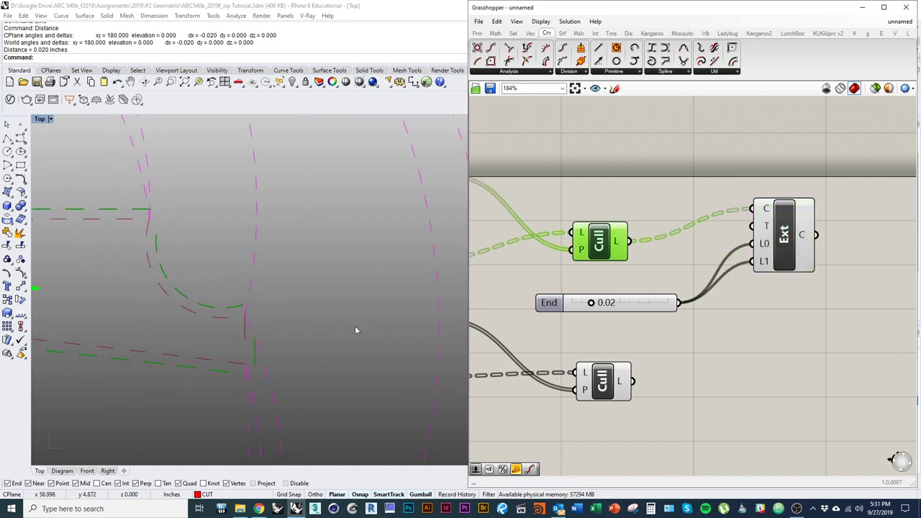
right_click(560, 190)
left_click(568, 208)
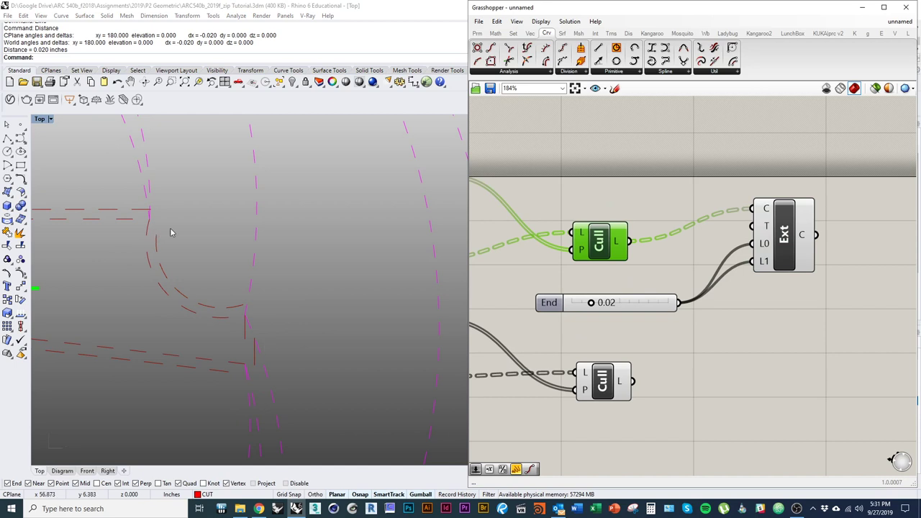
right_click_drag(683, 317, 648, 320)
scroll(313, 300, "down", 3)
right_click_drag(322, 323, 278, 333)
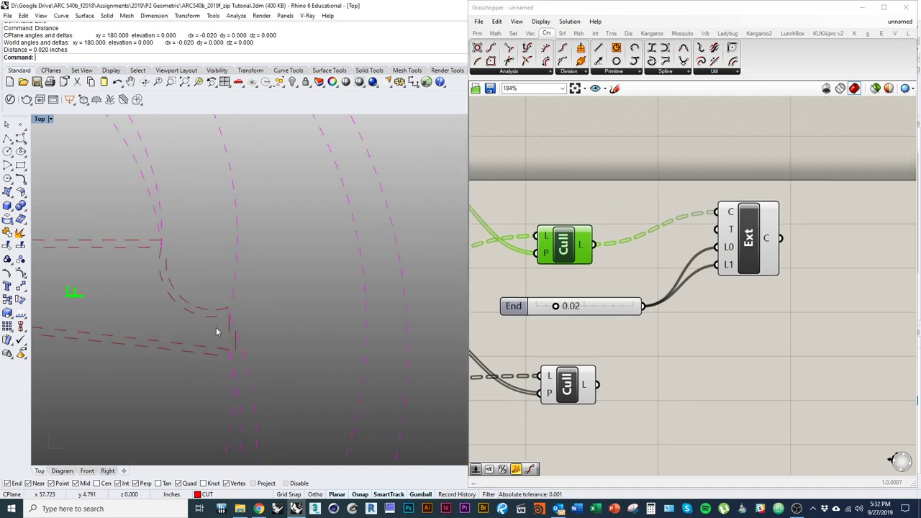
left_click(729, 367)
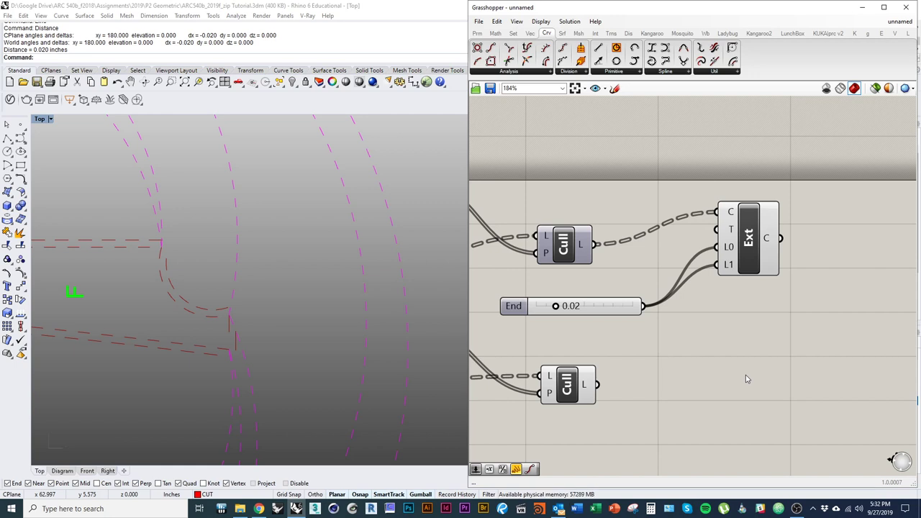
left_click(777, 261)
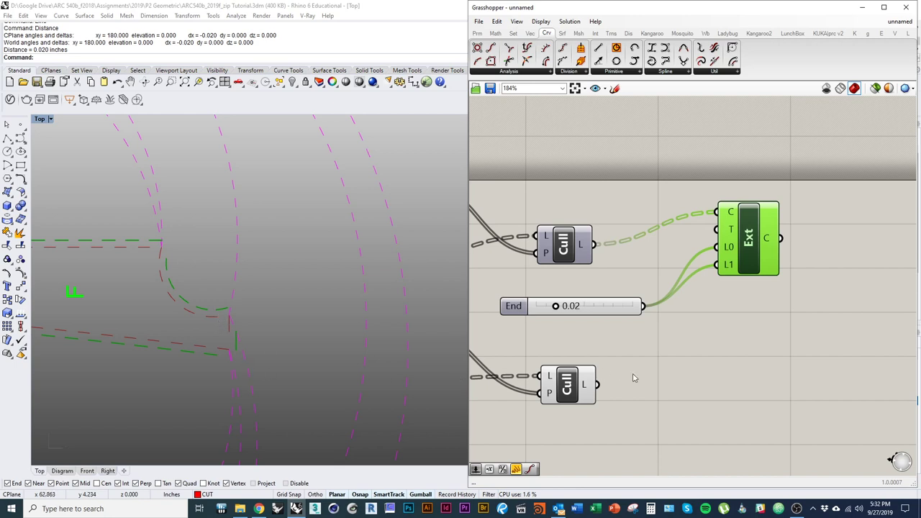
Add an End Points component and feed it the Extend Curve output.
left_click(691, 379)
right_click_drag(722, 378, 743, 368)
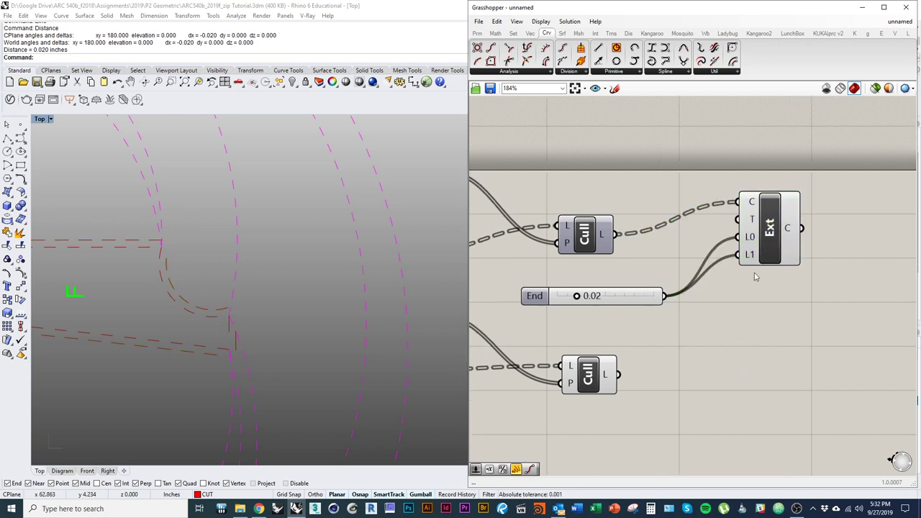
left_click_drag(773, 248, 775, 269)
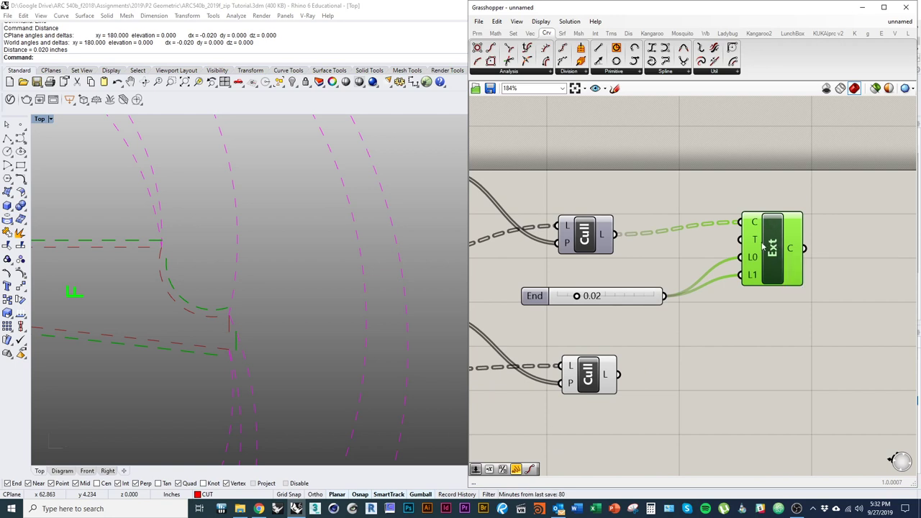
right_click_drag(773, 279, 709, 237)
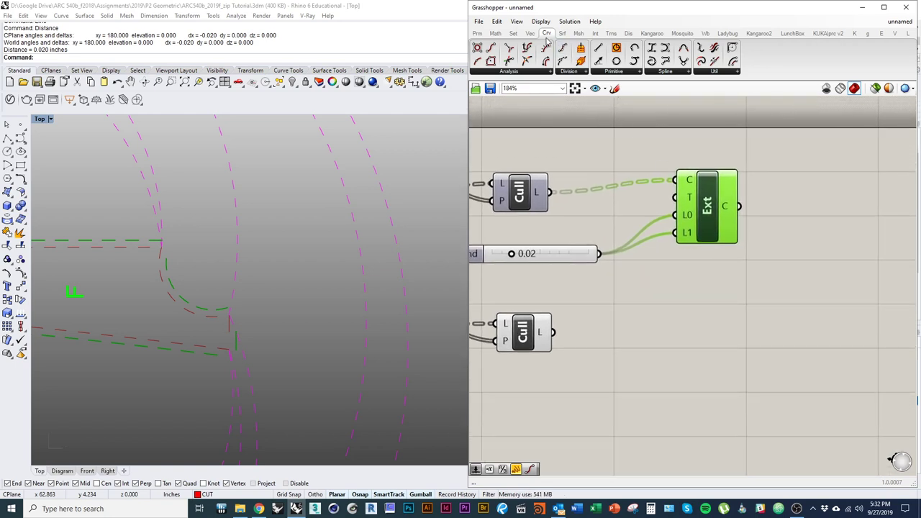
left_click(710, 72)
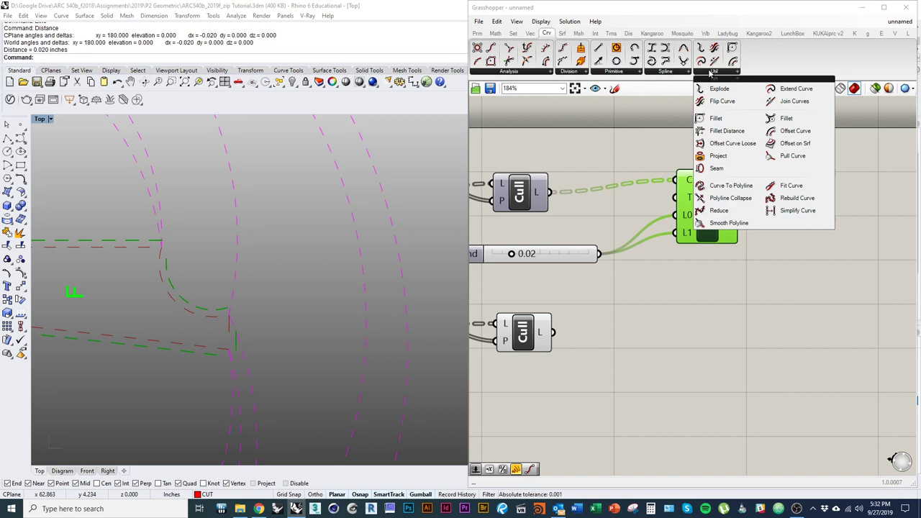
left_click(544, 74)
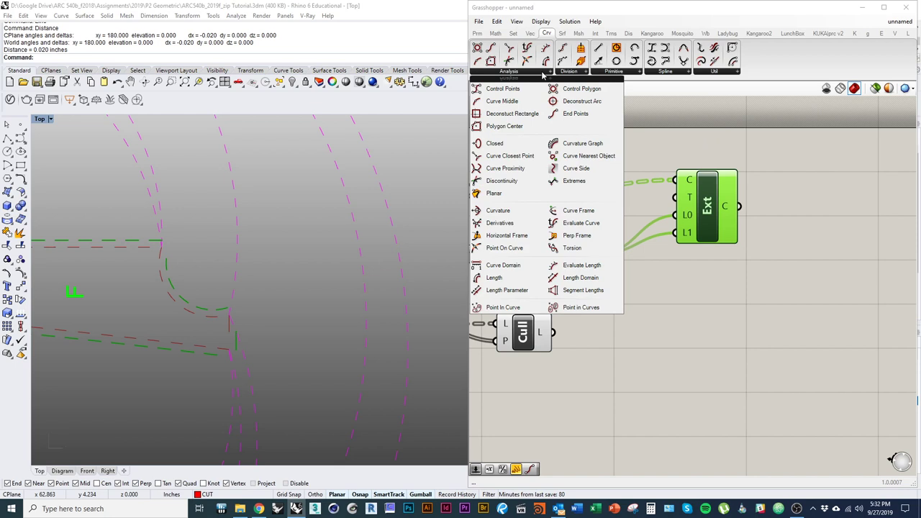
left_click(578, 117)
left_click(801, 240)
right_click_drag(795, 313, 675, 309)
left_click_drag(673, 247, 605, 207)
left_click_drag(705, 235, 708, 227)
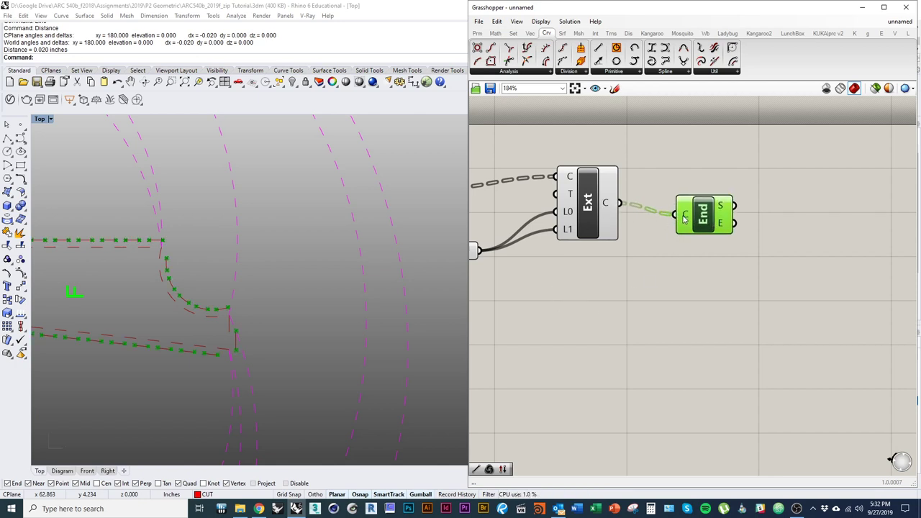
Duplicate the End Points component and connect the copy to the lower Cull Pattern's output.
mouse_move(722, 208)
scroll(176, 273, "up", 2)
scroll(177, 273, "up", 2)
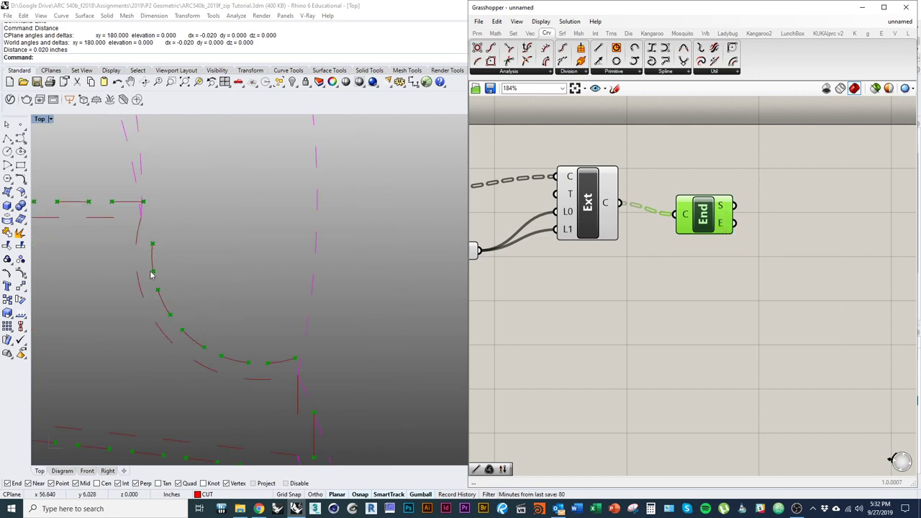
right_click_drag(681, 284, 816, 220)
left_click_drag(849, 166, 575, 262, "alt")
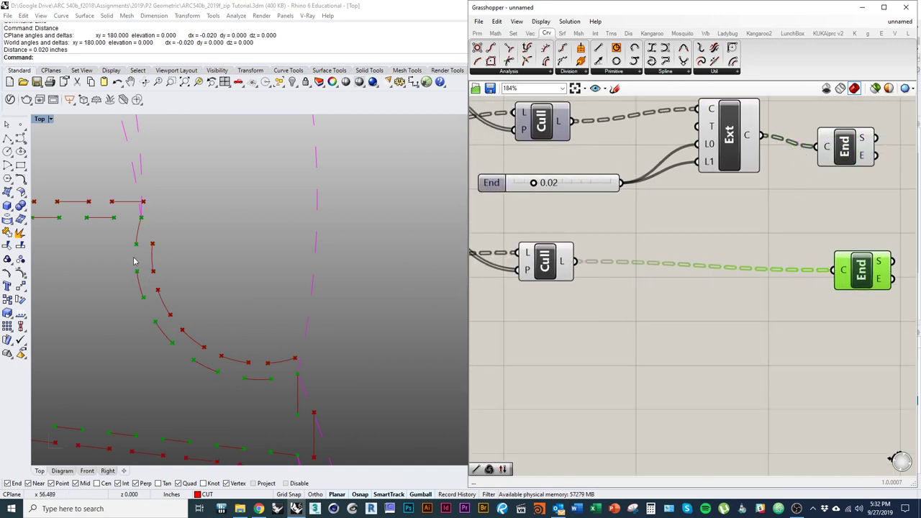
Examine the end points along piece F's curved edge and the lower Cull Pattern's segments to see which pieces pair up.
right_click_drag(257, 314, 220, 280)
right_click_drag(209, 327, 238, 352)
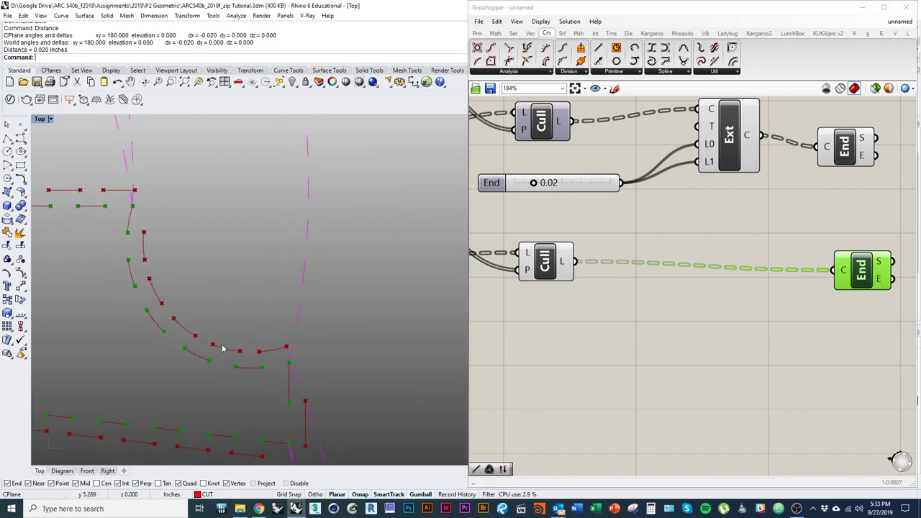
right_click_drag(242, 388, 285, 351)
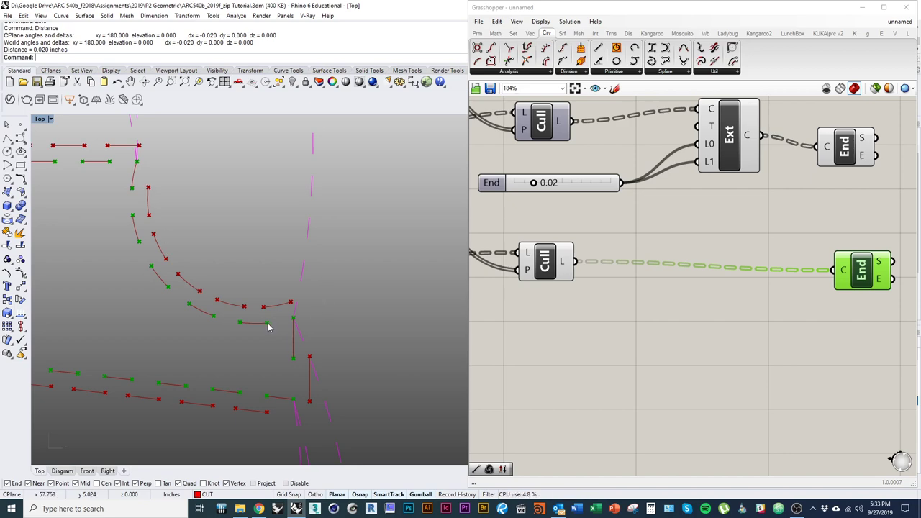
scroll(662, 264, "down", 3)
left_click(601, 297)
right_click_drag(539, 296, 677, 302)
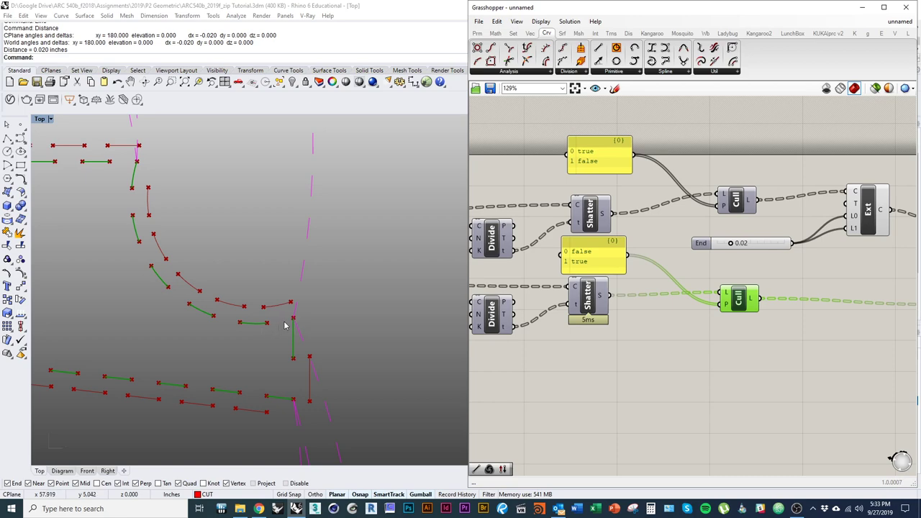
right_click_drag(601, 214, 666, 245)
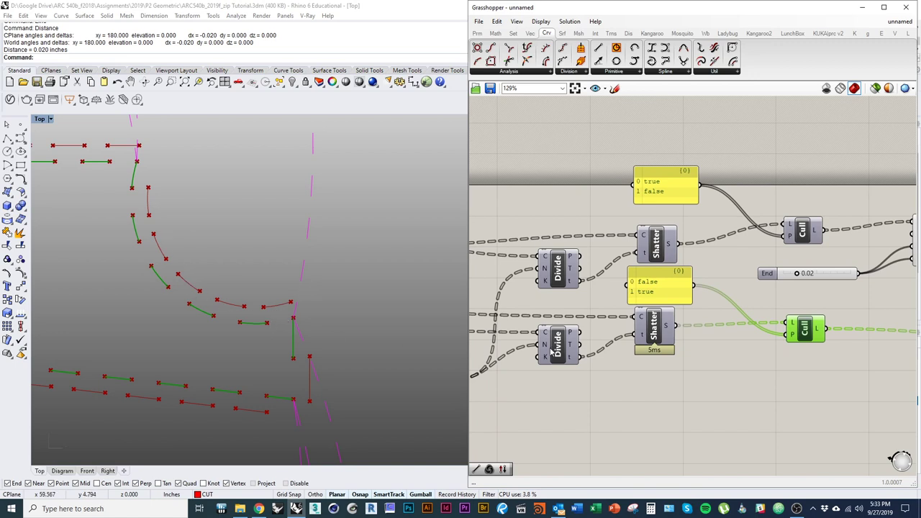
right_click_drag(759, 361, 667, 339)
Duplicate the upper Cull Pattern with its true/false panel below the others and feed its list input from the lower Shatter.
left_click(709, 210)
right_click_drag(710, 211, 692, 257)
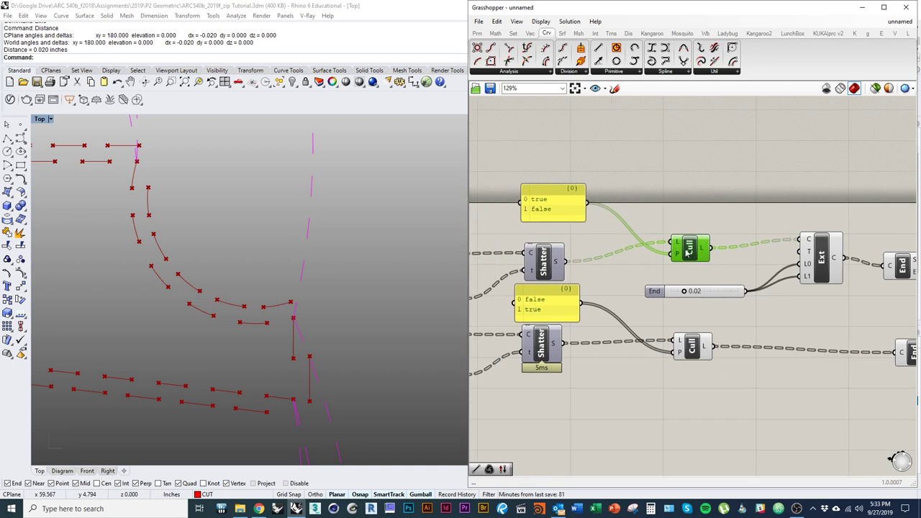
left_click(556, 216, "shift")
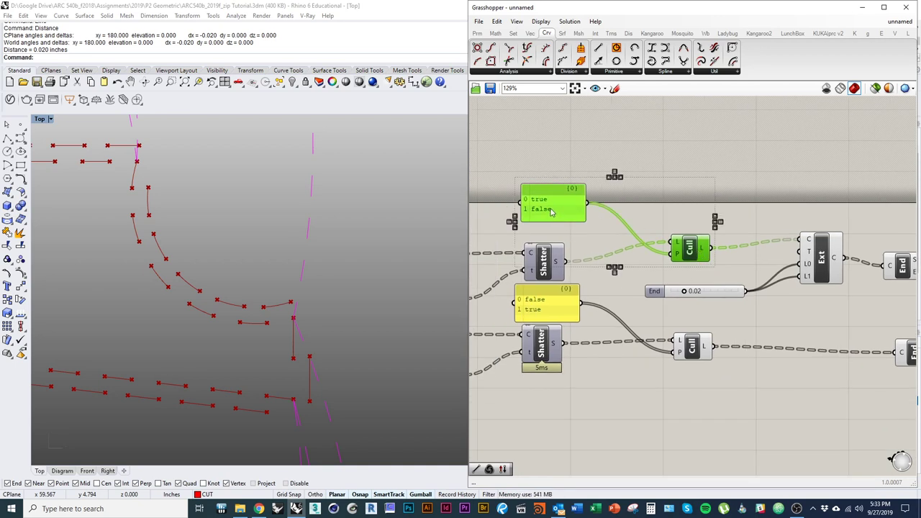
right_click_drag(609, 248, 611, 218)
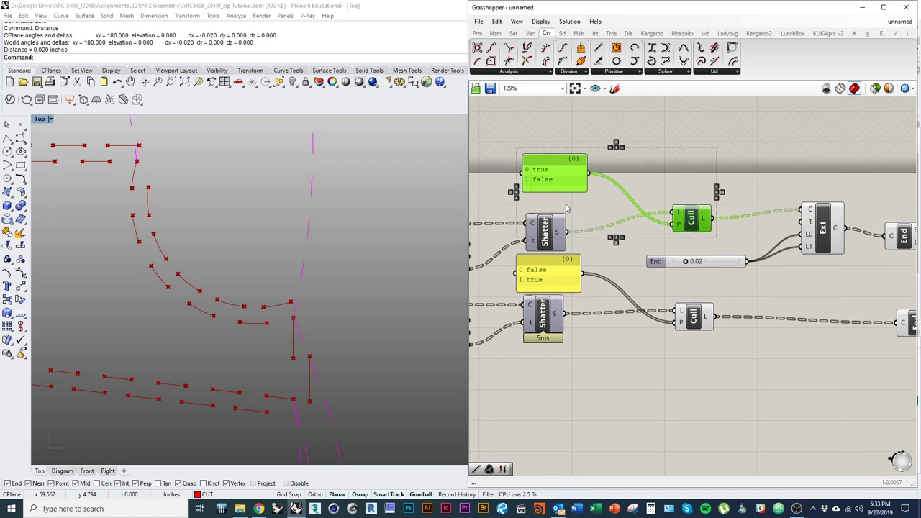
left_click_drag(686, 226, 569, 317, "alt")
left_click(748, 439)
left_click(549, 327)
left_click(695, 370)
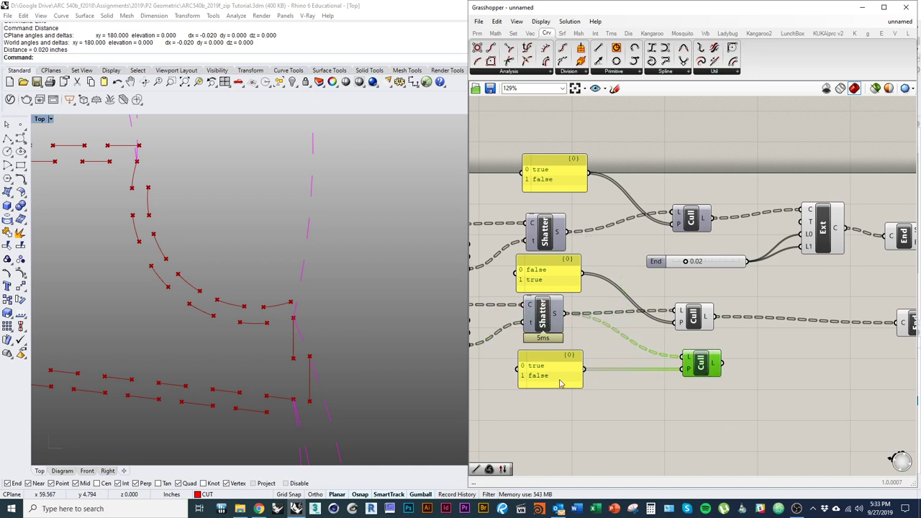
left_click_drag(542, 180, 533, 195)
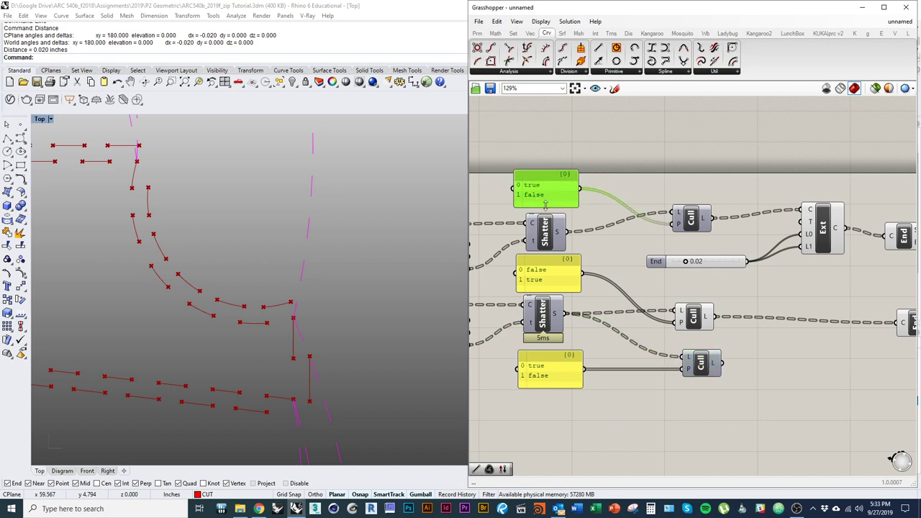
Turn on the preview of the new Cull Pattern and select it to highlight its segments.
left_click(702, 363)
right_click_drag(781, 379, 668, 352)
right_click(669, 352)
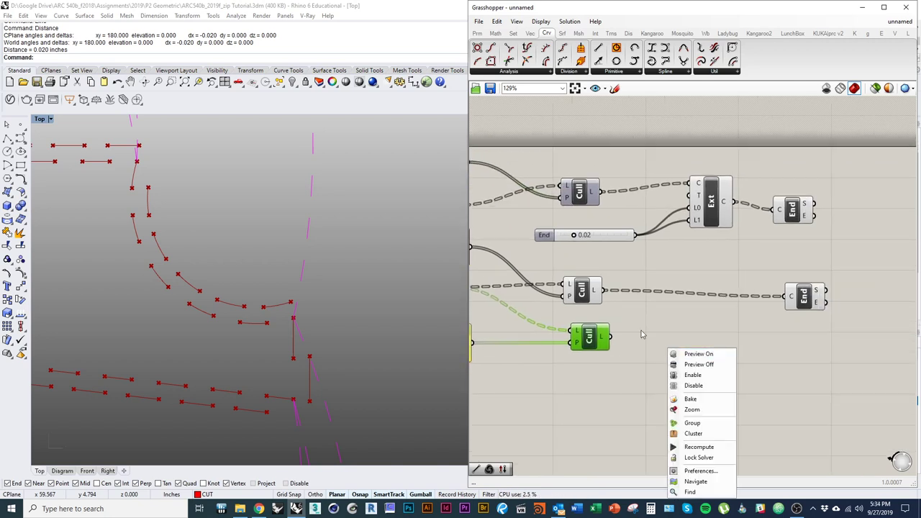
left_click(695, 355)
left_click(644, 372)
left_click(582, 340)
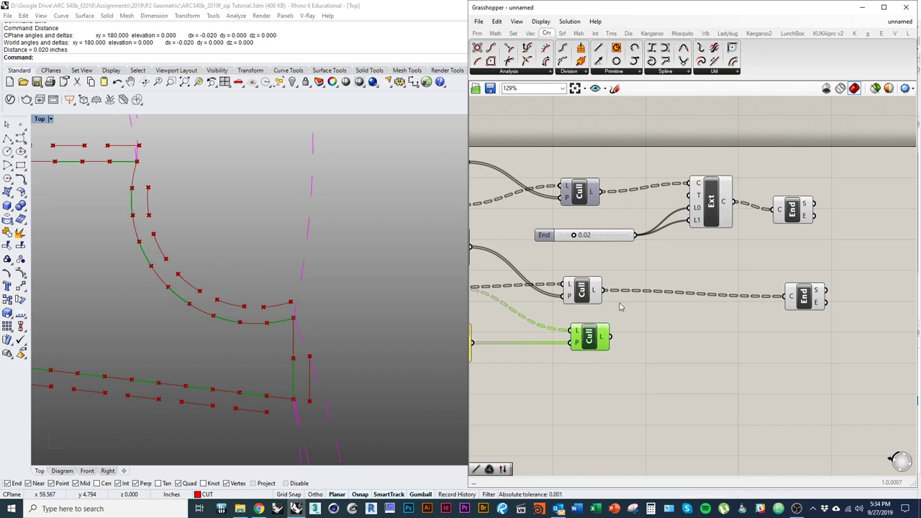
Compare the new Cull Pattern's segments with the Extend Curve output and the false/true Cull Pattern's segments.
left_click(711, 205)
left_click(591, 338)
left_click(710, 206)
left_click(582, 344)
right_click_drag(661, 353, 625, 355)
left_click(626, 355)
right_click_drag(699, 327, 716, 325)
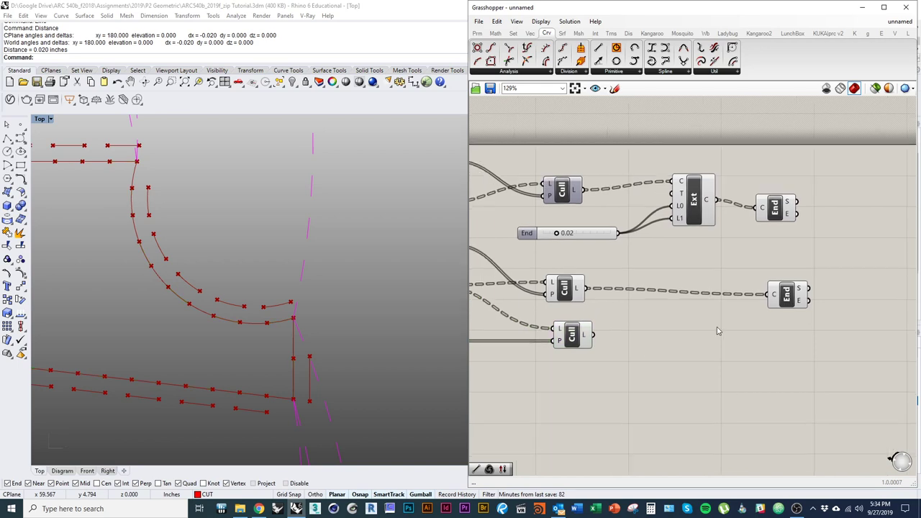
left_click(565, 288)
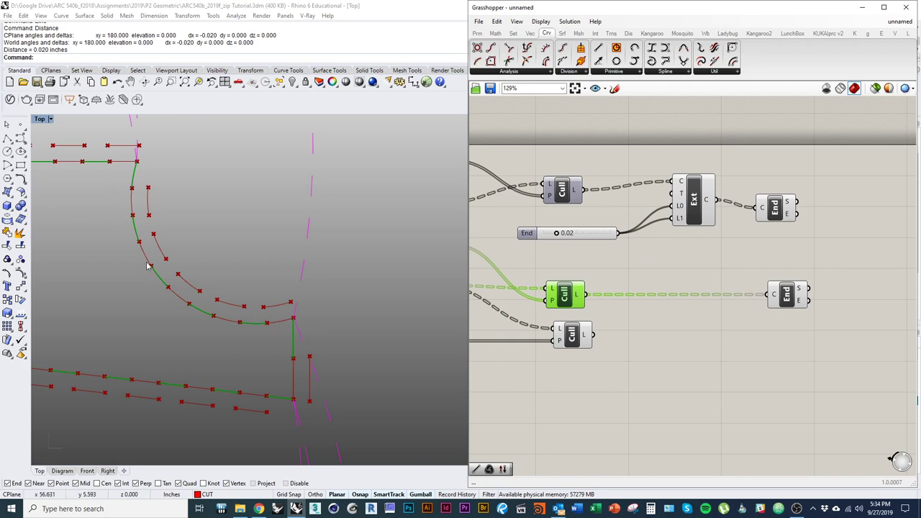
Align the new Cull Pattern under the other one and make it the source of the lower End Points component.
left_click_drag(575, 336, 564, 338)
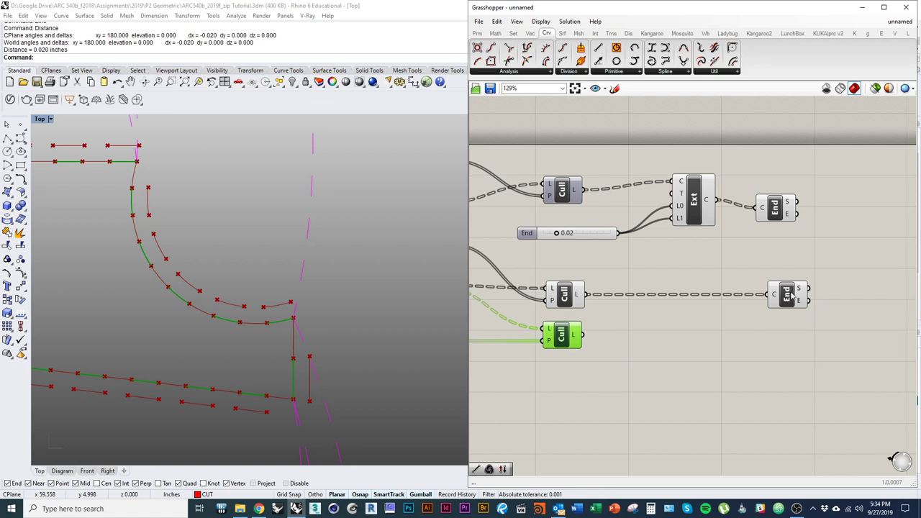
left_click_drag(582, 335, 786, 316)
left_click(756, 359)
Add a Line component joining the start points from the upper End Points to the start points from the lower End Points.
right_click_drag(751, 282, 699, 313)
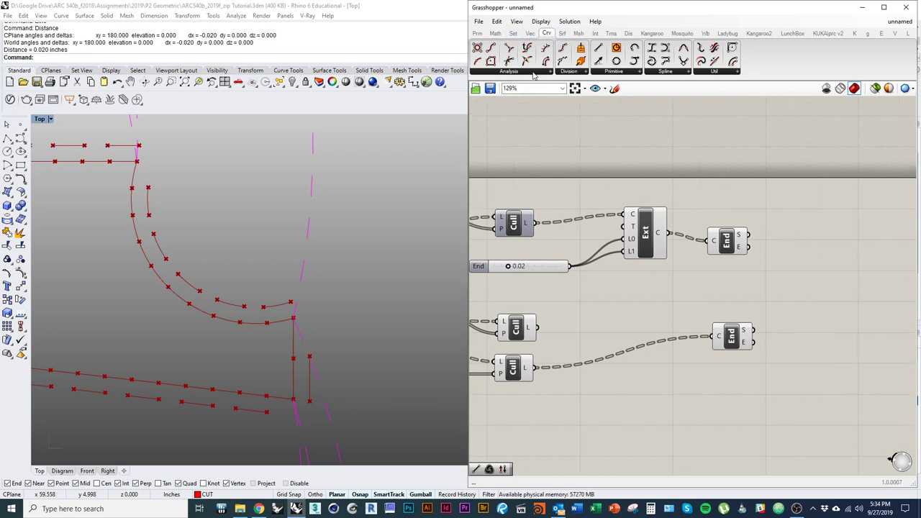
left_click(613, 71)
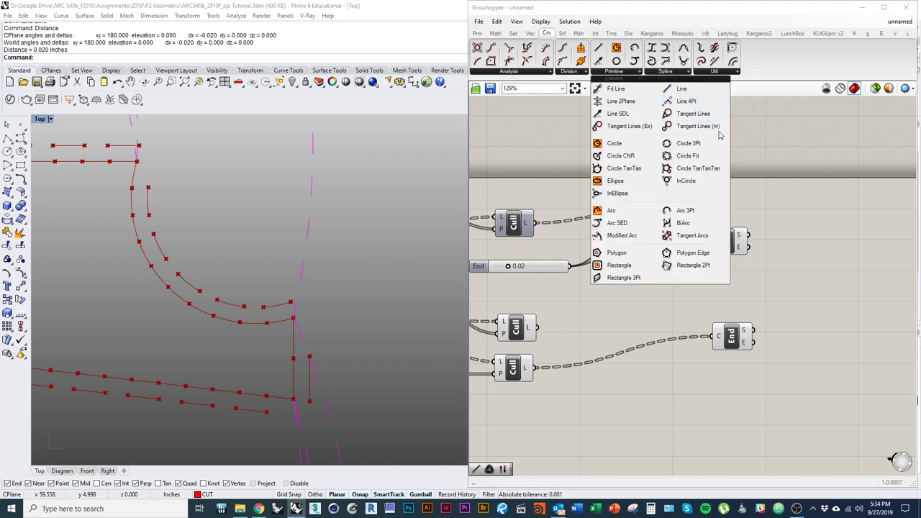
left_click(670, 90)
left_click(832, 303)
left_click_drag(833, 311, 825, 284)
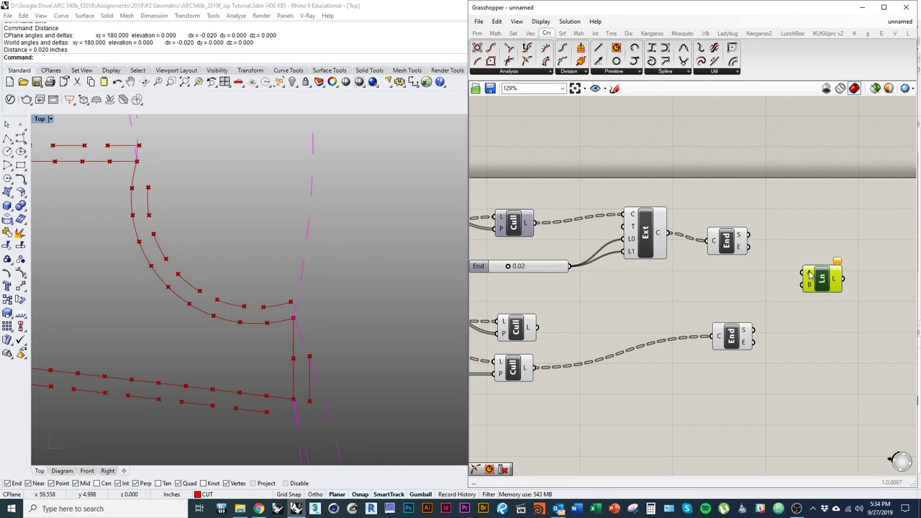
right_click_drag(764, 298, 669, 289)
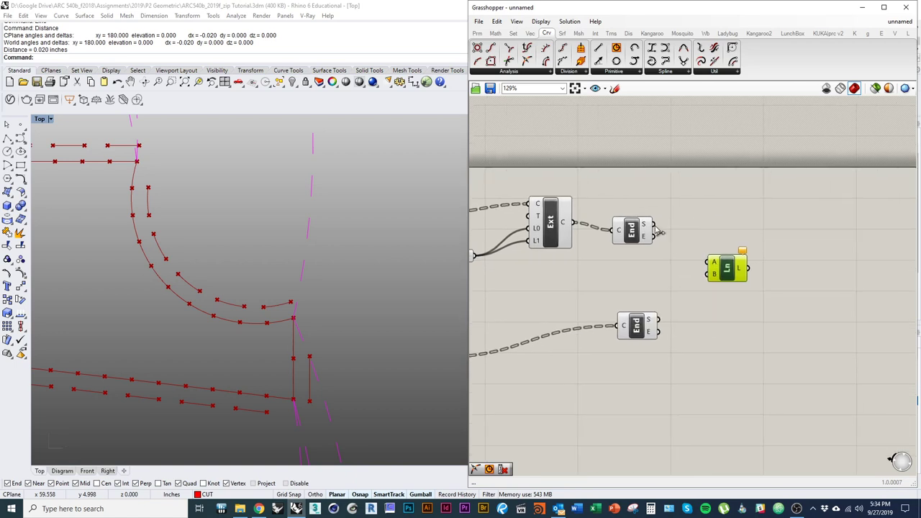
left_click(639, 236)
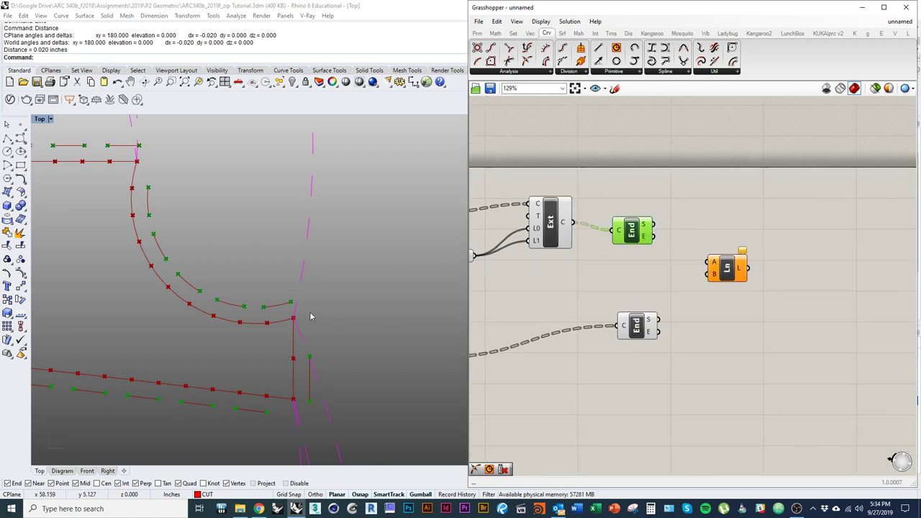
left_click_drag(654, 225, 708, 262)
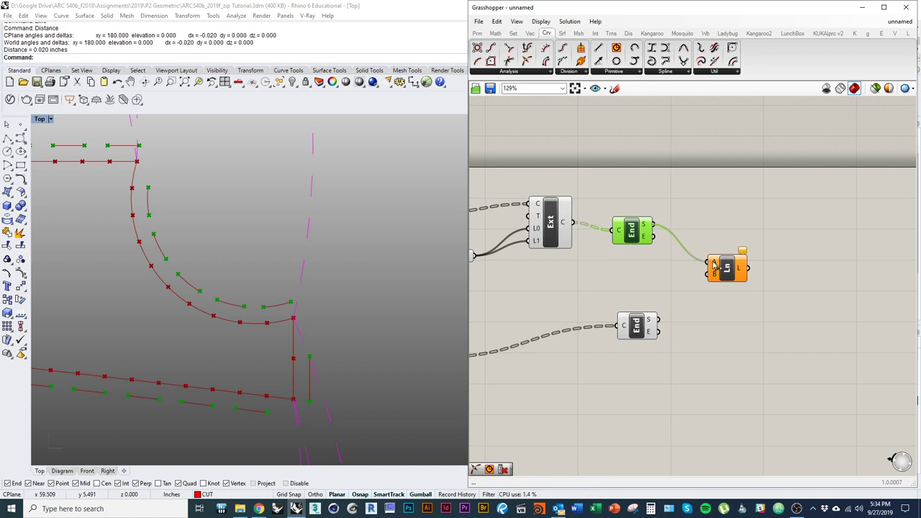
left_click_drag(645, 326, 709, 282)
left_click(724, 277)
scroll(251, 338, "up", 5)
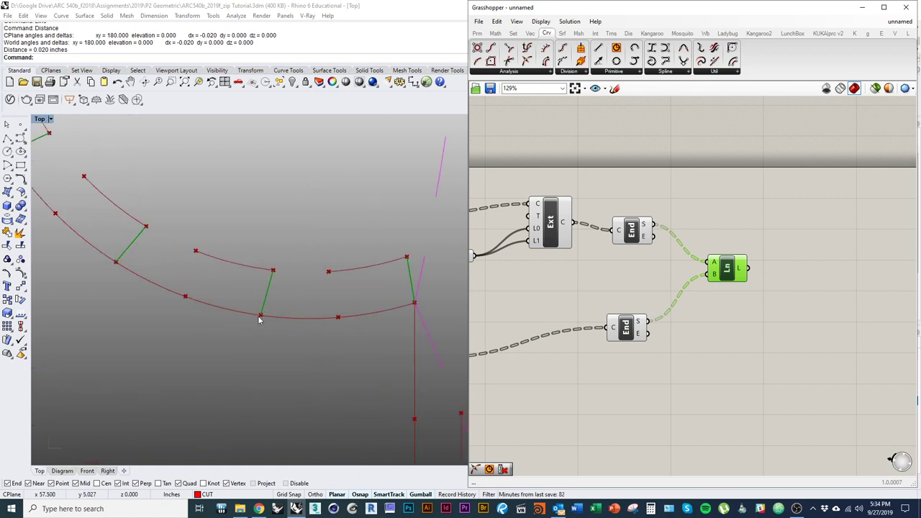
Duplicate the Line component and connect the end outputs of both End Points components to its A and B inputs.
right_click_drag(656, 300, 691, 300)
mouse_move(769, 279)
left_mouse_down()
mouse_move(775, 263)
mouse_move(772, 295)
left_mouse_up()
key("ctrl+c")
key("ctrl+v")
left_click_drag(689, 238, 754, 288)
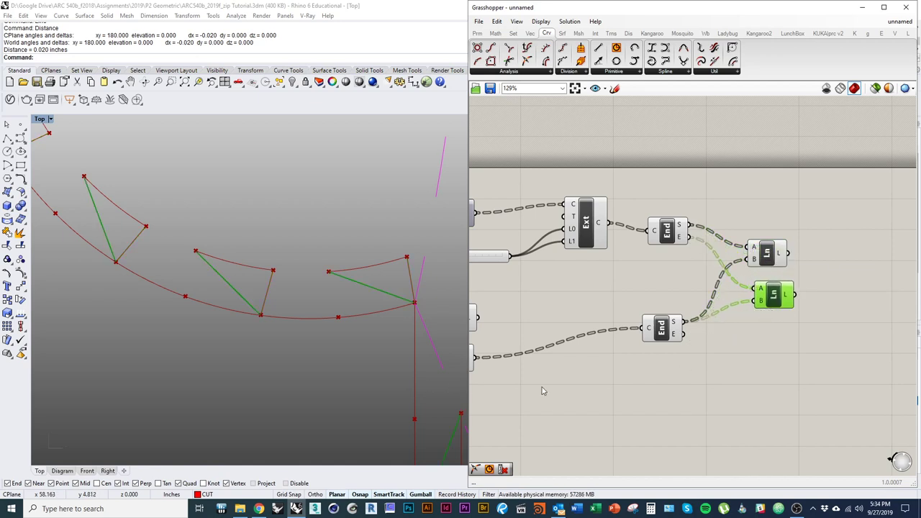
left_click_drag(684, 333, 753, 301)
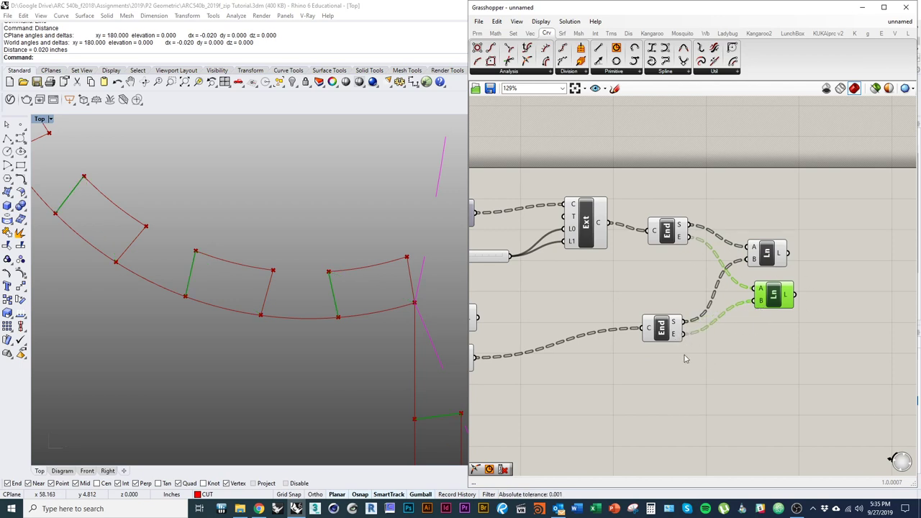
Turn off the preview of the lowest Cull Pattern, which feeds the lower End Points.
scroll(360, 262, "down", 12)
right_click_drag(255, 264, 230, 323)
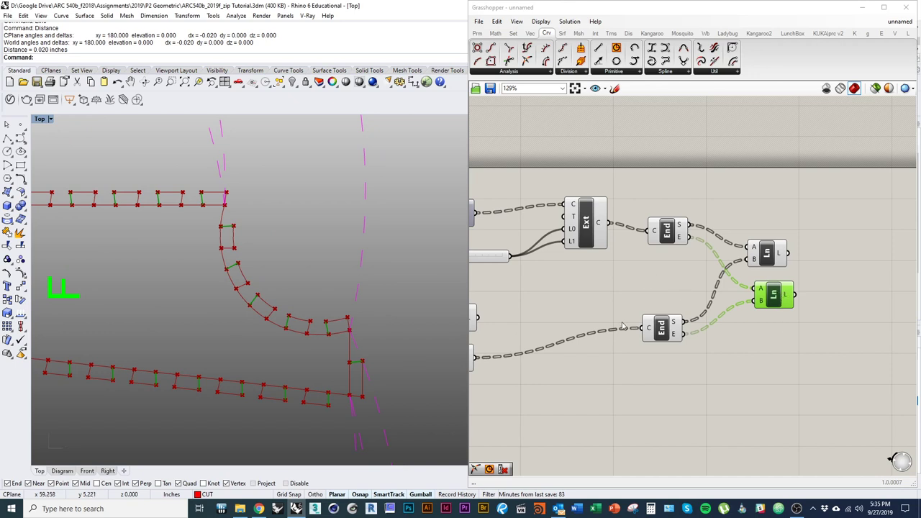
right_click_drag(628, 322, 694, 317)
right_click_drag(544, 325, 634, 324)
left_click(614, 353)
right_click(681, 303)
left_click(693, 321)
Examine the generated zip teeth around piece F and along the neighbouring pieces' edges near piece E.
right_click_drag(209, 350, 282, 344)
scroll(362, 367, "down", 2)
scroll(361, 366, "down", 2)
right_click_drag(341, 374, 228, 305)
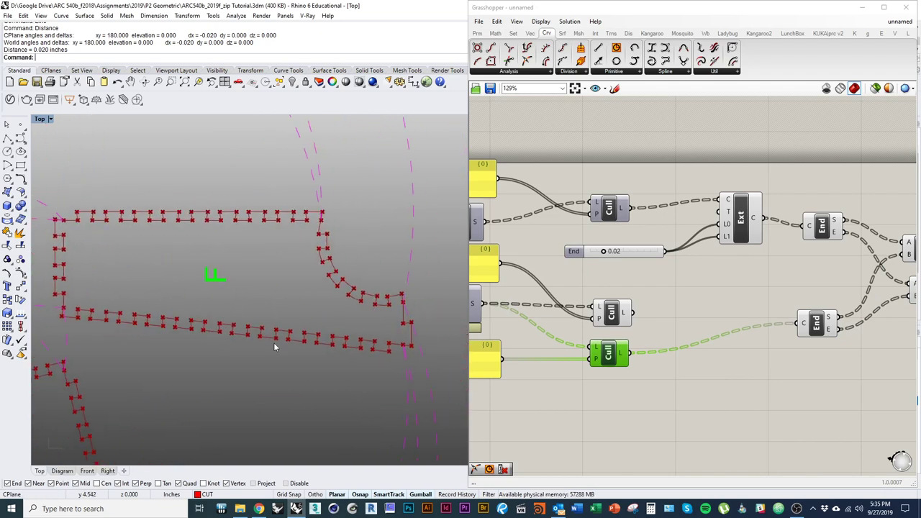
right_click_drag(98, 300, 274, 209)
right_click_drag(219, 263, 256, 204)
right_click_drag(253, 270, 312, 184)
scroll(249, 308, "up", 4)
right_click_drag(247, 338, 223, 381)
scroll(221, 372, "down", 2)
right_click_drag(236, 305, 222, 359)
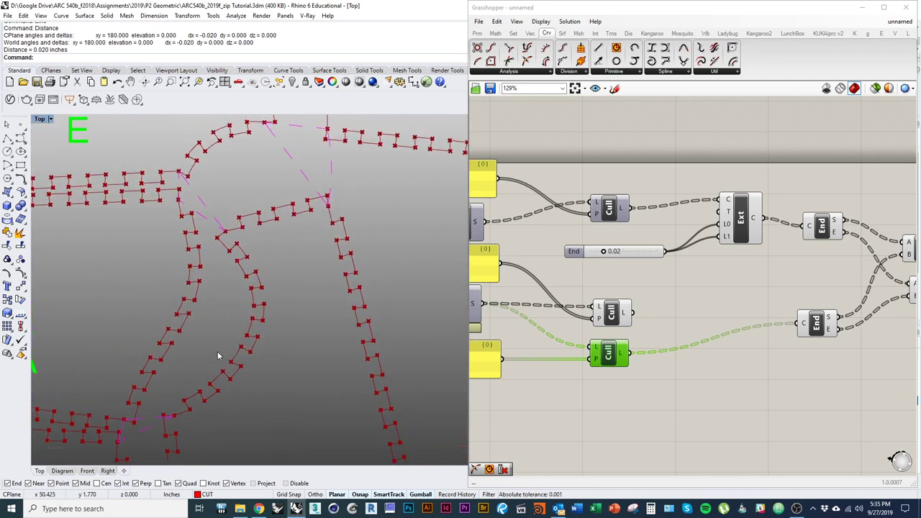
mouse_move(210, 306)
right_mouse_down()
mouse_move(243, 286)
mouse_move(242, 266)
mouse_move(306, 313)
mouse_move(269, 273)
mouse_move(221, 319)
right_mouse_up()
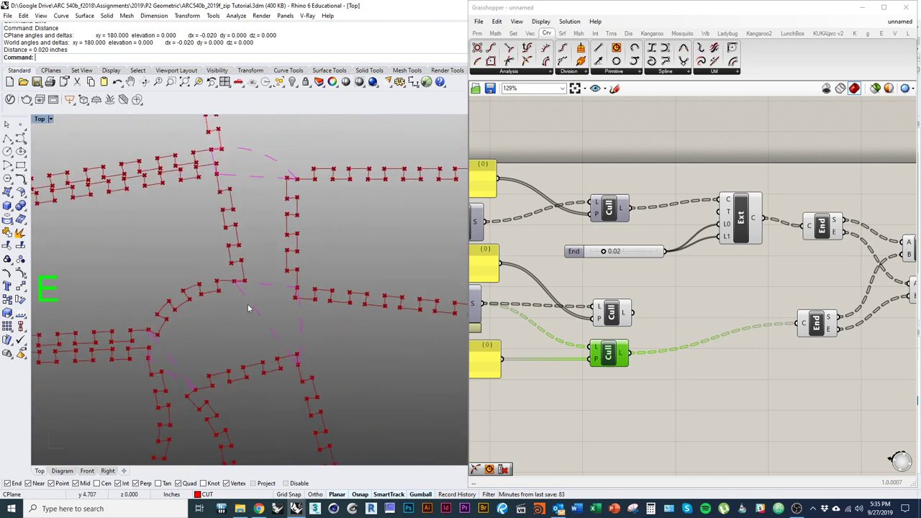
Examine the generated zip teeth along the edges and corners around pieces C, E, A and B.
right_click_drag(259, 290, 310, 337)
right_click_drag(193, 319, 311, 301)
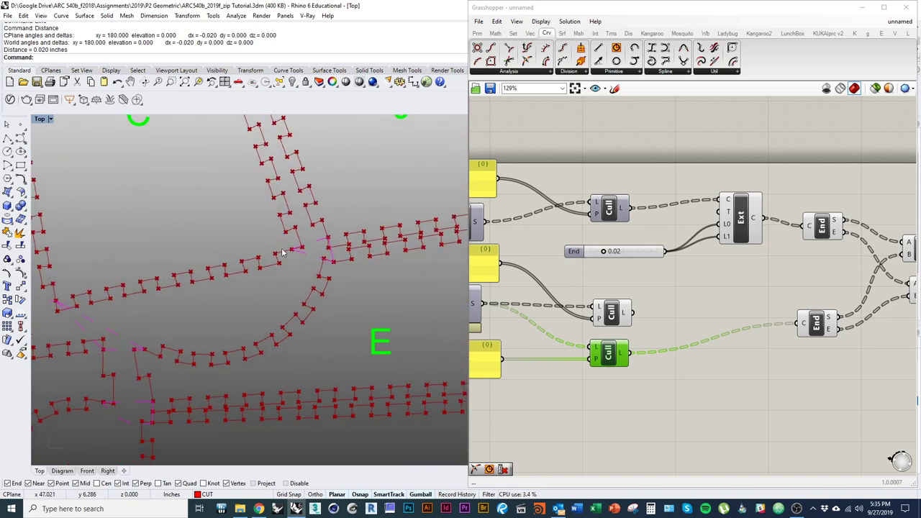
right_click_drag(250, 302, 150, 209)
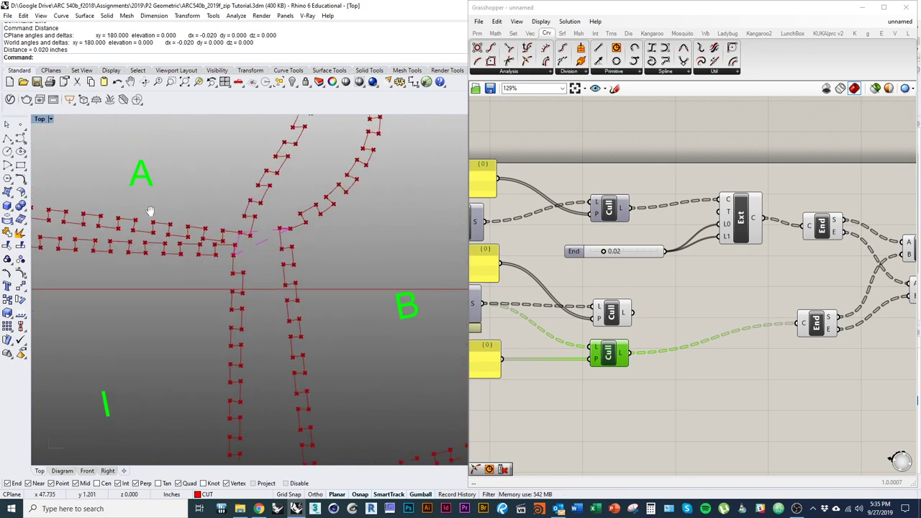
right_click_drag(316, 315, 294, 380)
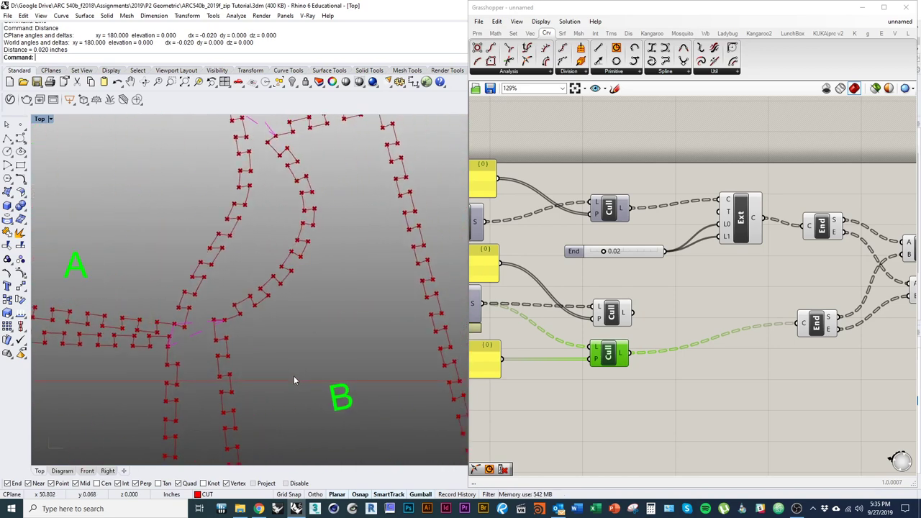
right_click_drag(314, 300, 280, 396)
Collapse the Grasshopper window and turn on Layer 01 to show the original edge curves.
double_click(668, 9)
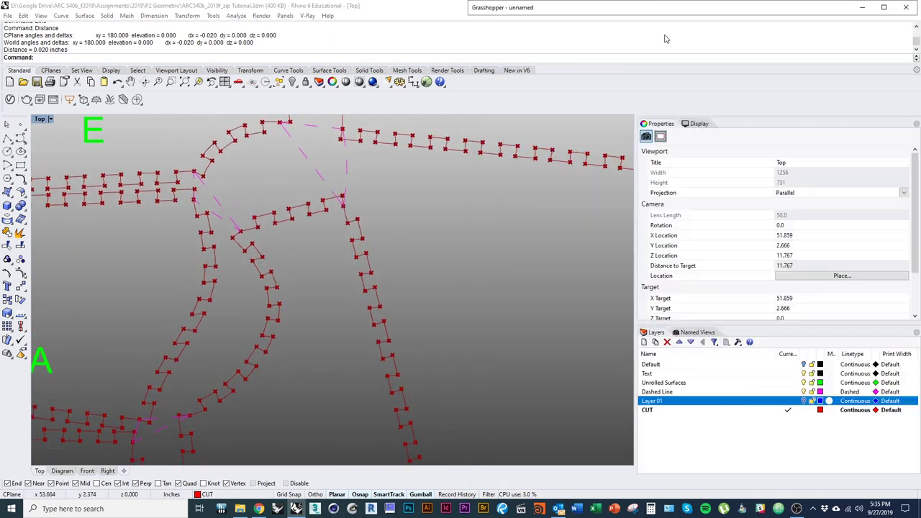
right_click_drag(353, 305, 358, 346)
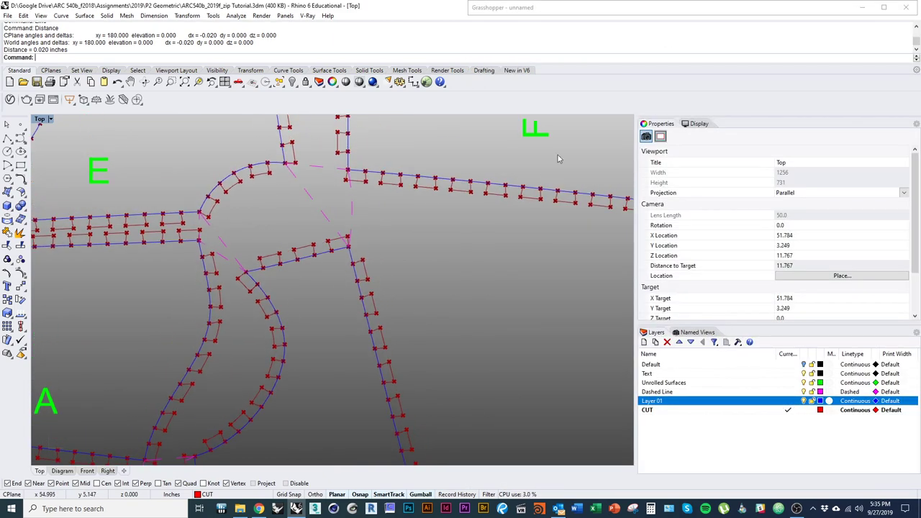
Try deleting the short straight Layer 01 edge curve between pieces E and F, and undo the deletion.
left_click(291, 265)
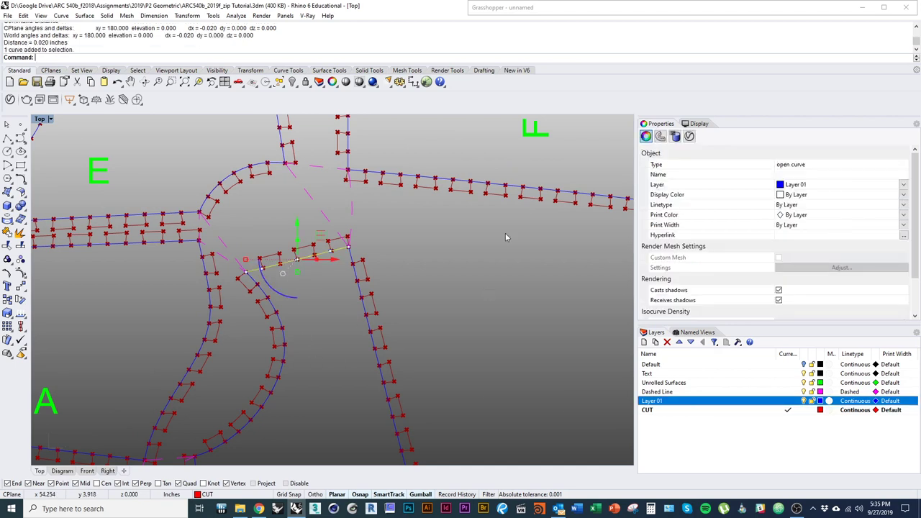
right_click_drag(345, 278, 290, 342)
right_click(332, 323)
key("Escape")
type("D")
key("Delete")
right_click_drag(311, 293, 333, 267)
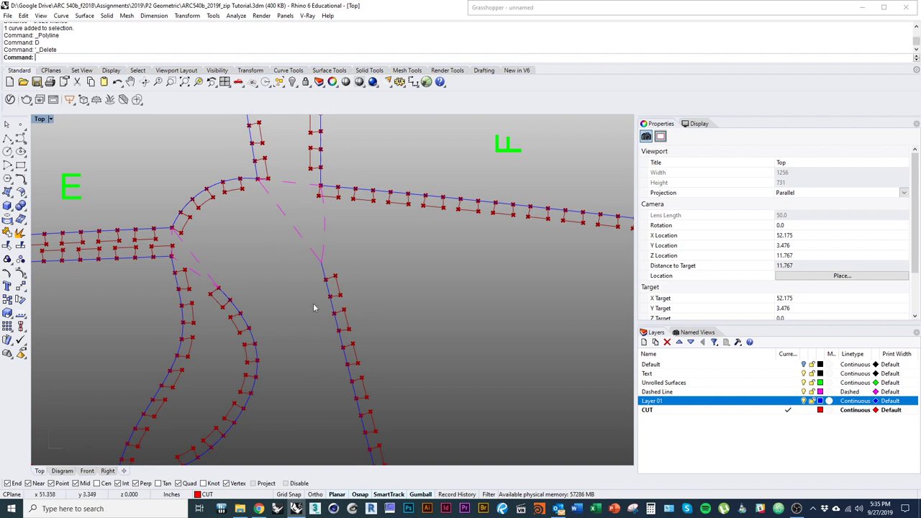
key("ctrl+z")
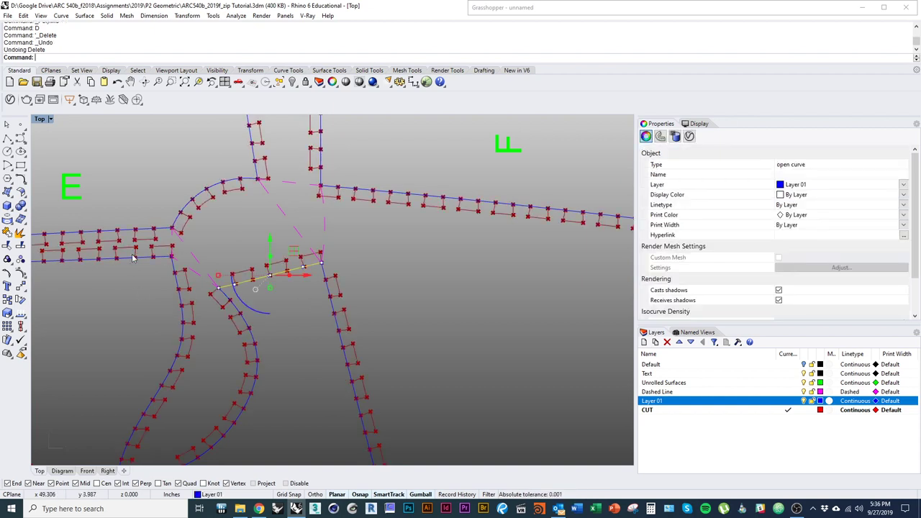
Check the direction of the short straight Layer 01 edge curve between pieces E and F with Dir.
left_click(118, 375)
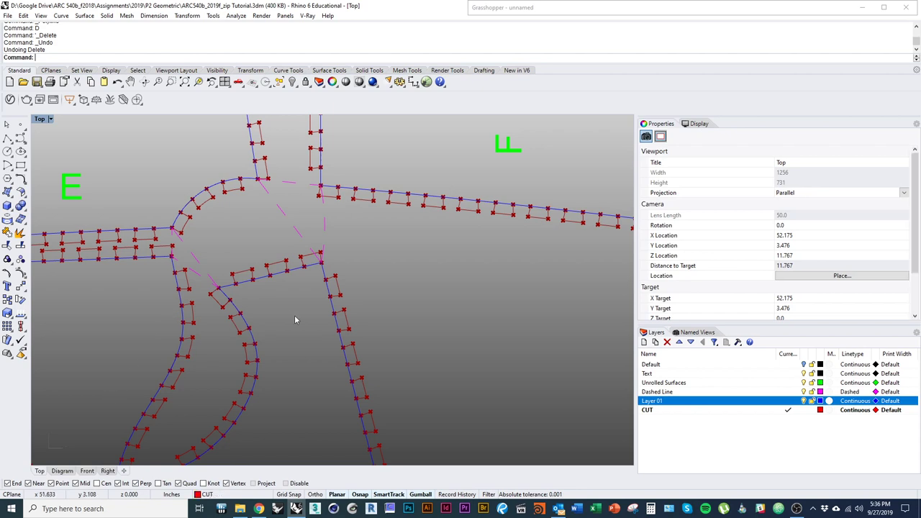
left_click(285, 280)
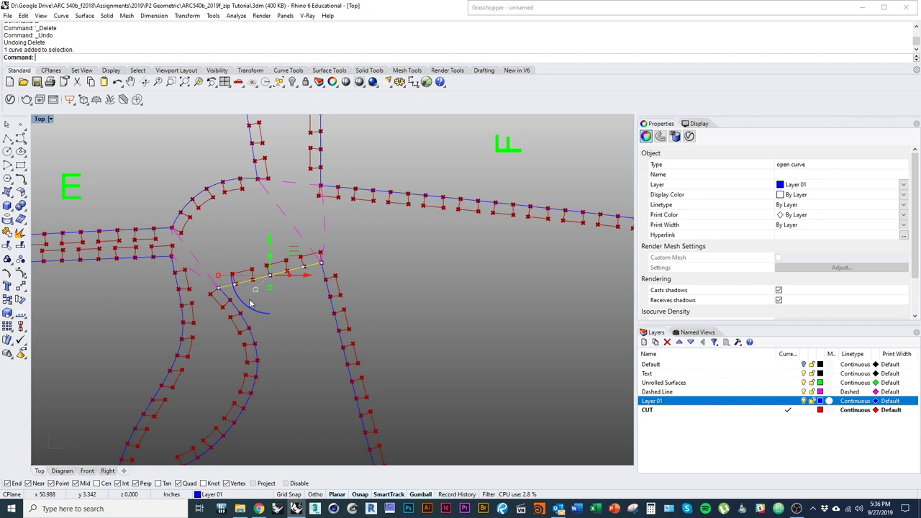
type("dir")
key("Return")
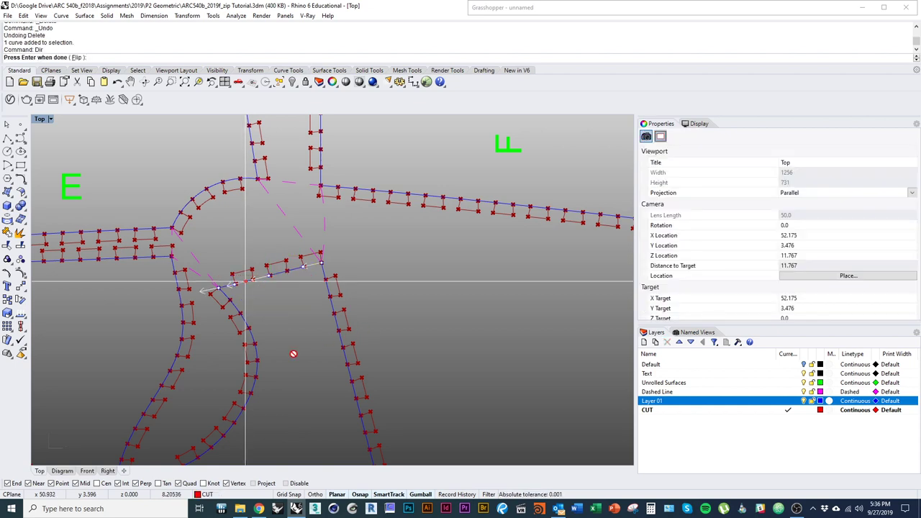
right_click_drag(366, 252, 310, 275)
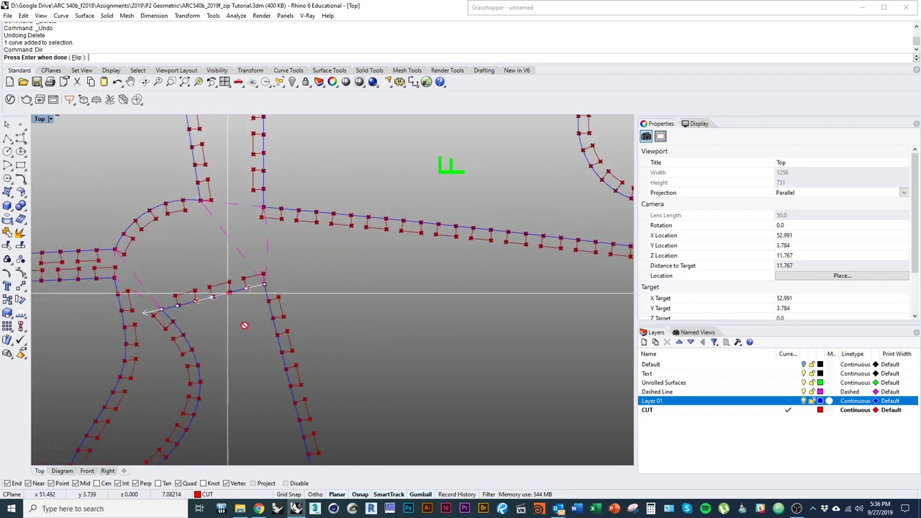
key("Return")
Turn off the Dashed Line layer.
scroll(248, 327, "down", 5)
left_click_drag(51, 154, 337, 424)
left_click(393, 375)
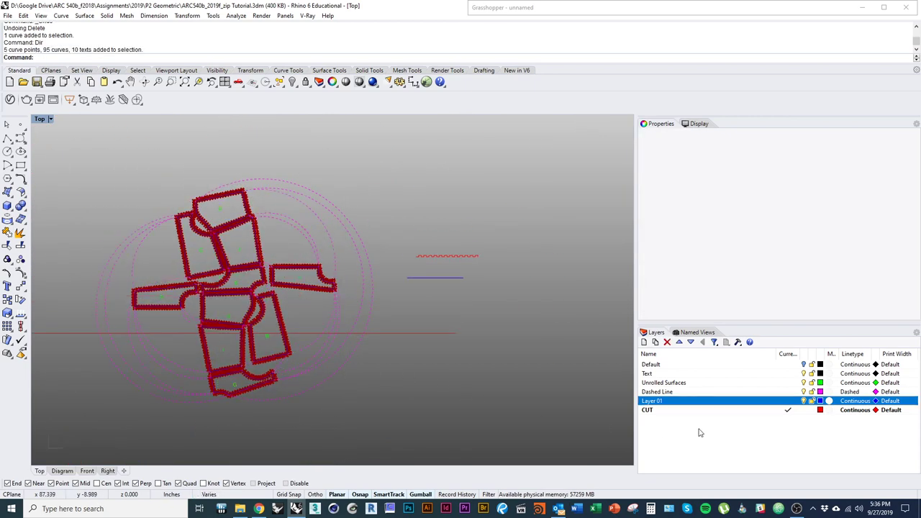
left_click(803, 393)
Select all the unrolled pieces, run Dir and examine the edge curve directions around pieces C, J, E and F.
left_click_drag(84, 178, 388, 464)
scroll(273, 295, "up", 5)
type("Dir")
key("Return")
key("Up")
key("Up")
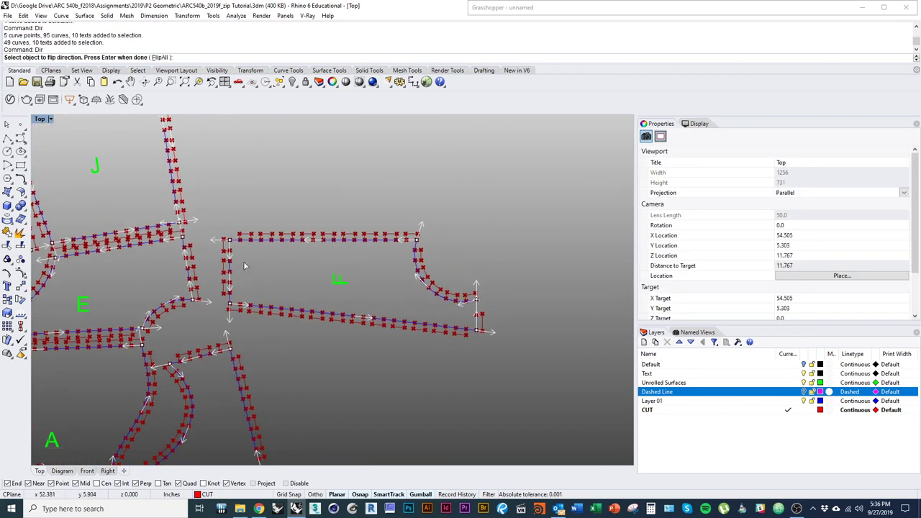
right_click_drag(331, 224, 408, 309)
right_click_drag(63, 170, 226, 189)
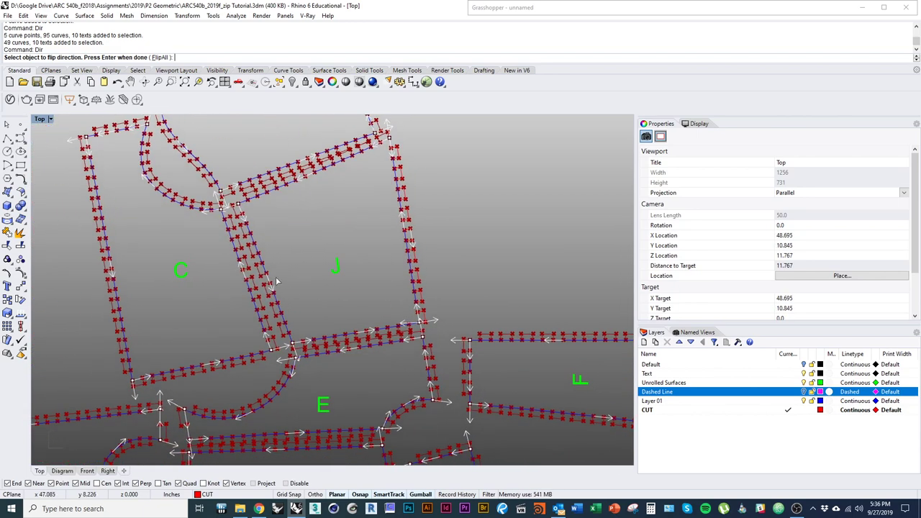
right_click_drag(264, 374, 325, 233)
right_click_drag(249, 265, 241, 408)
right_click_drag(395, 357, 303, 340)
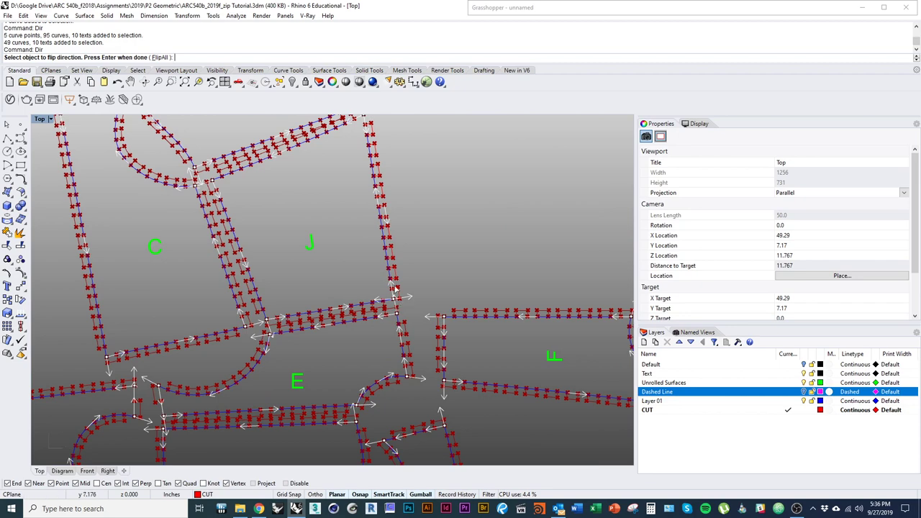
right_click_drag(229, 208, 244, 262)
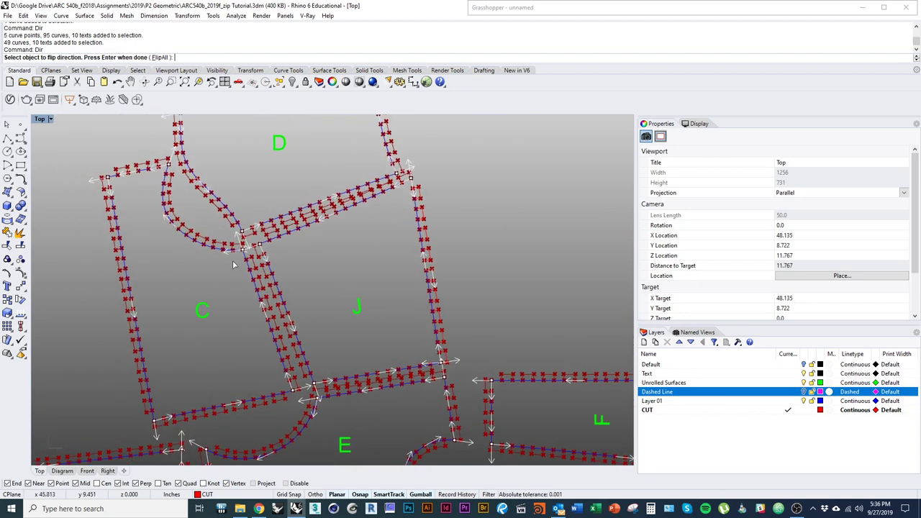
right_click_drag(383, 347, 134, 220)
scroll(248, 302, "up", 5)
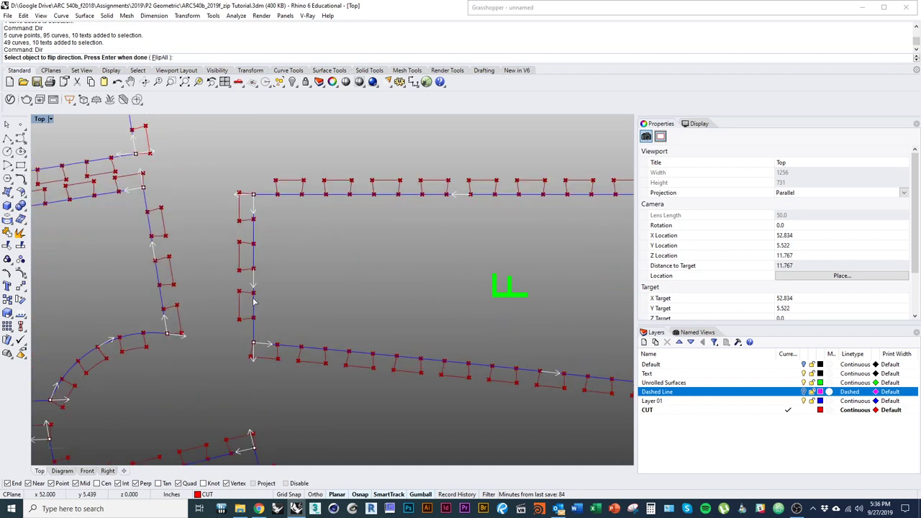
Try flipping the direction of piece F's short straight edge facing piece E, and flip it back.
left_click(254, 302)
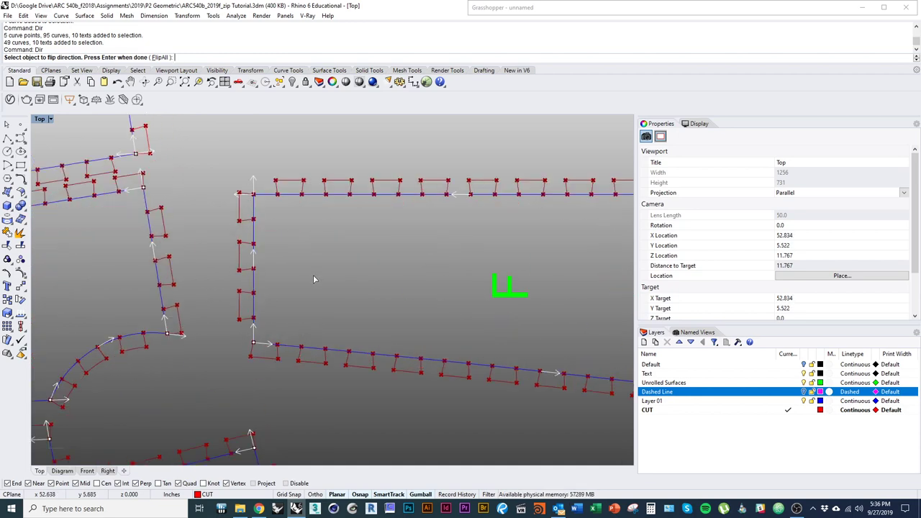
key("Return")
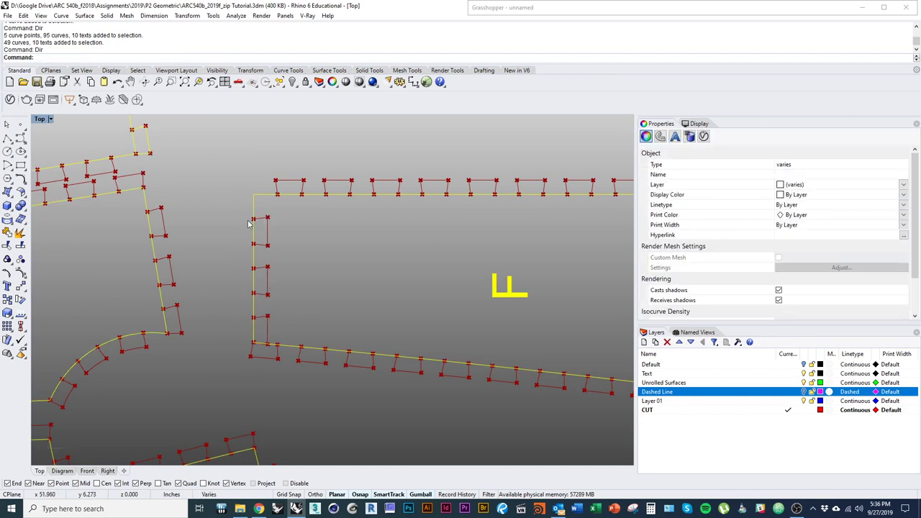
left_click(279, 303)
right_click(313, 315)
left_click(257, 308)
right_click(350, 319)
left_click(260, 299)
right_click(354, 305)
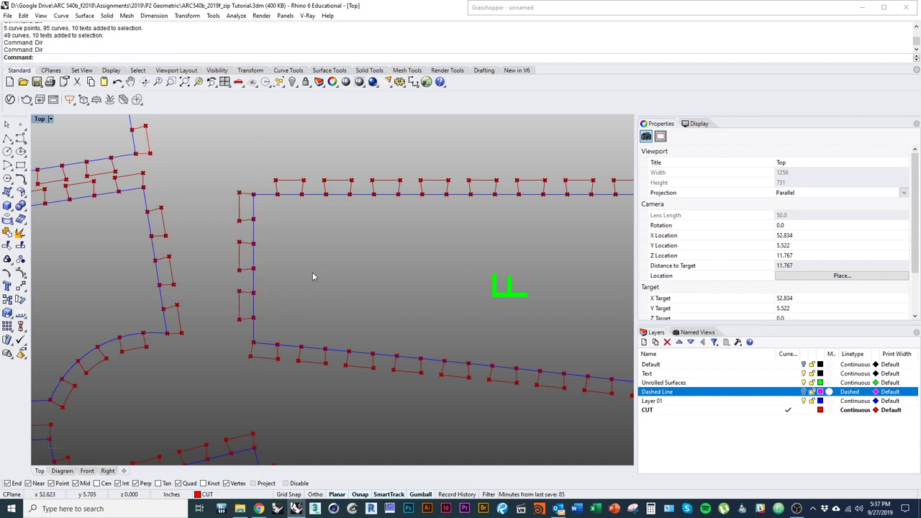
Examine the teeth on the short corner edges near piece E and the Offset, Divide and Shatter components in the Grasshopper definition.
scroll(240, 328, "down", 9)
right_click_drag(241, 331, 267, 329)
scroll(269, 267, "up", 5)
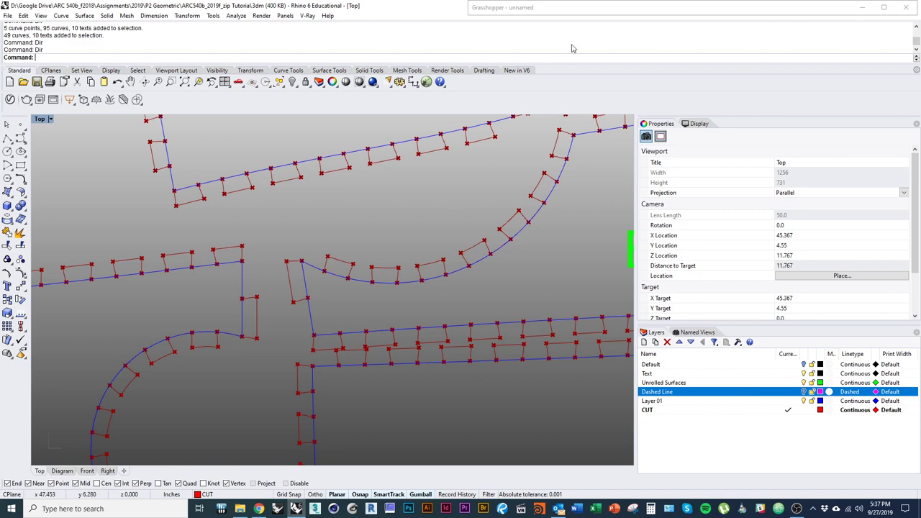
double_click(564, 13)
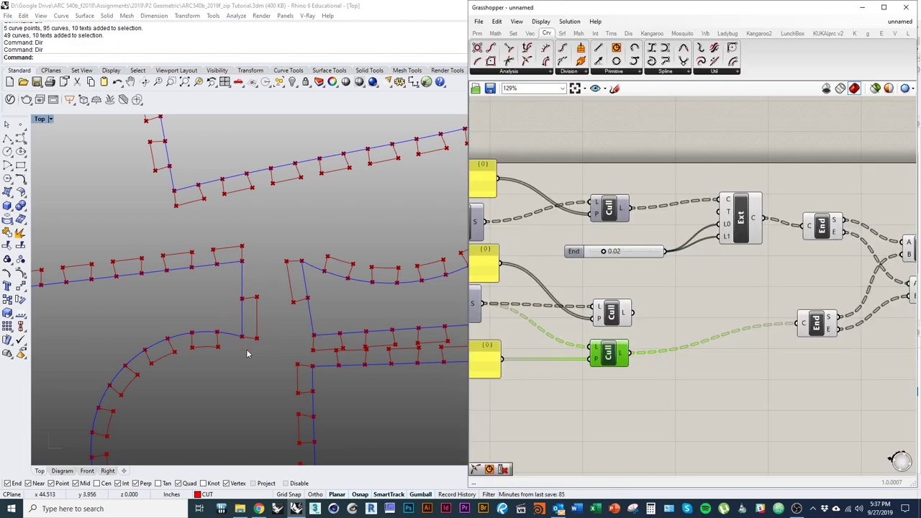
right_click_drag(585, 346, 748, 351)
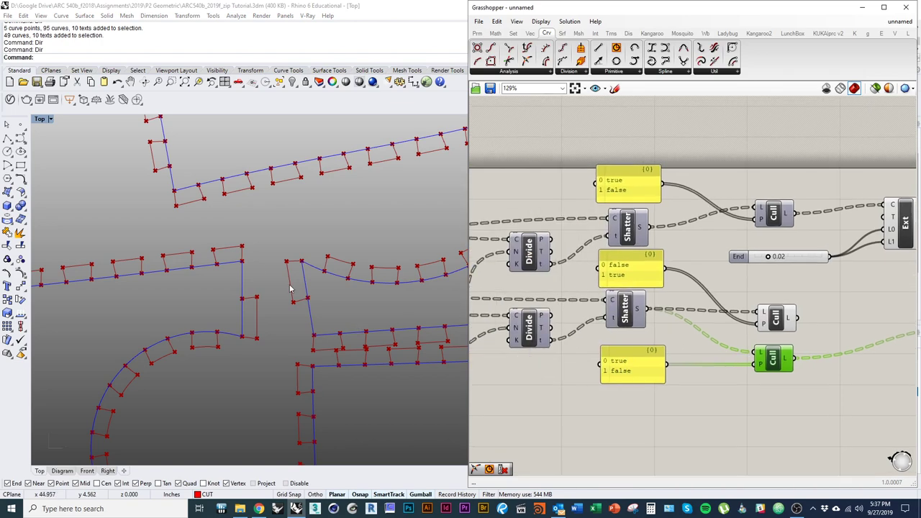
scroll(586, 370, "down", 3)
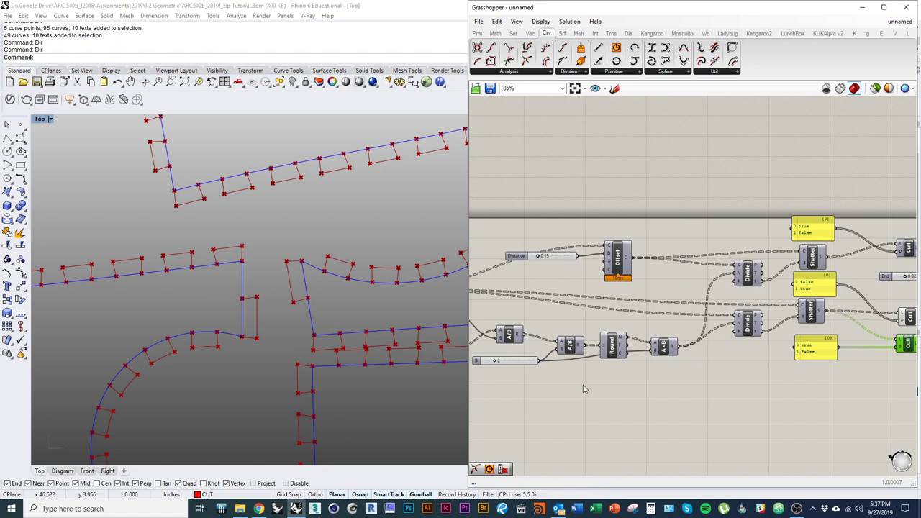
right_click_drag(583, 389, 631, 397)
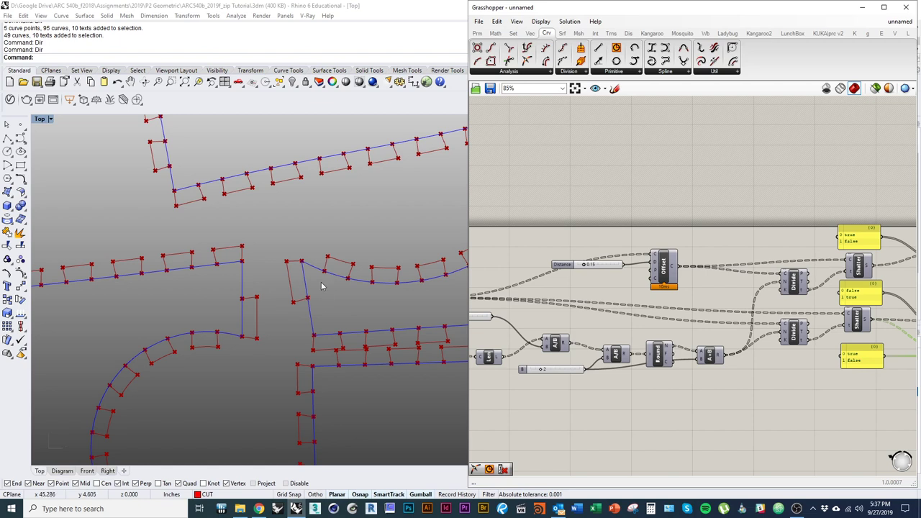
Turn off Layer 01 and bring the Grasshopper window back.
double_click(673, 4)
left_click(803, 402)
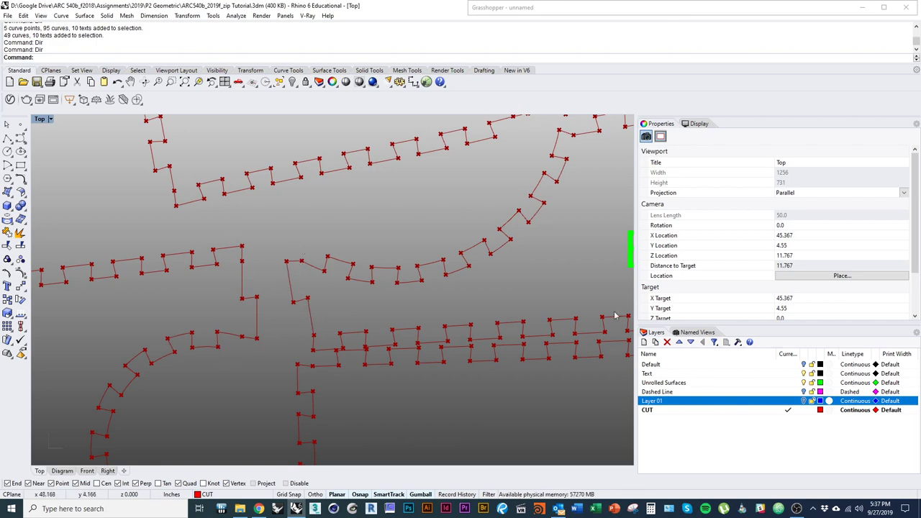
double_click(597, 4)
Inspect the multiplication component's result values that feed both Divide Curve components.
right_click_drag(654, 337, 572, 334)
right_click_drag(708, 307, 590, 302)
scroll(589, 359, "up", 3)
left_click(559, 346)
mouse_move(587, 338)
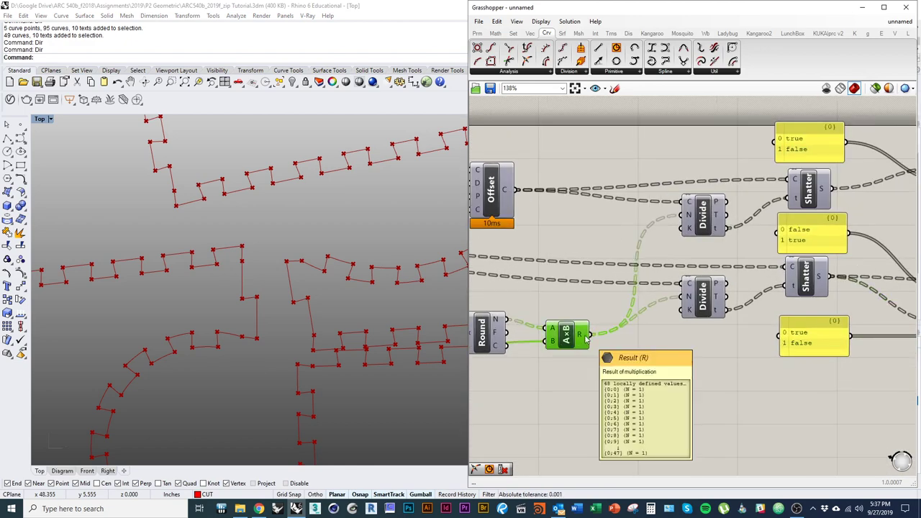
mouse_move(689, 301)
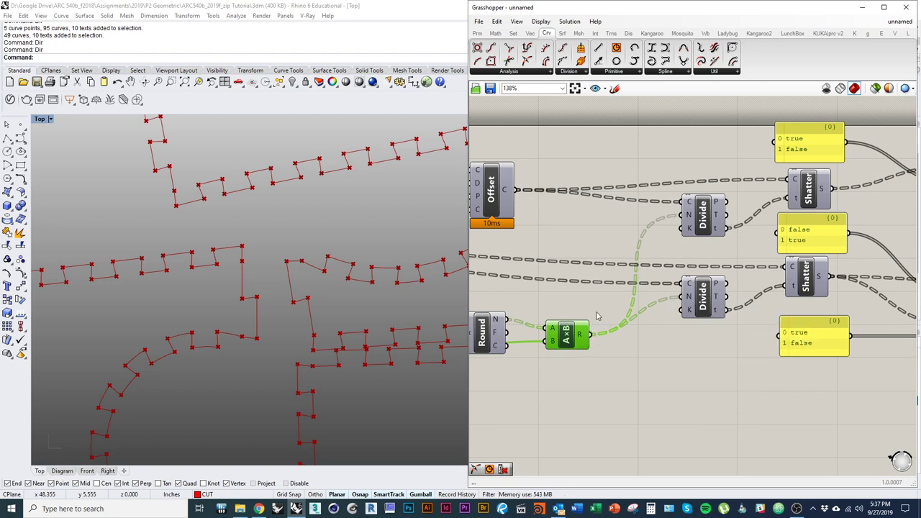
Space the multiplication component and the two Divide Curve components farther apart on the canvas.
left_click_drag(554, 339, 556, 355)
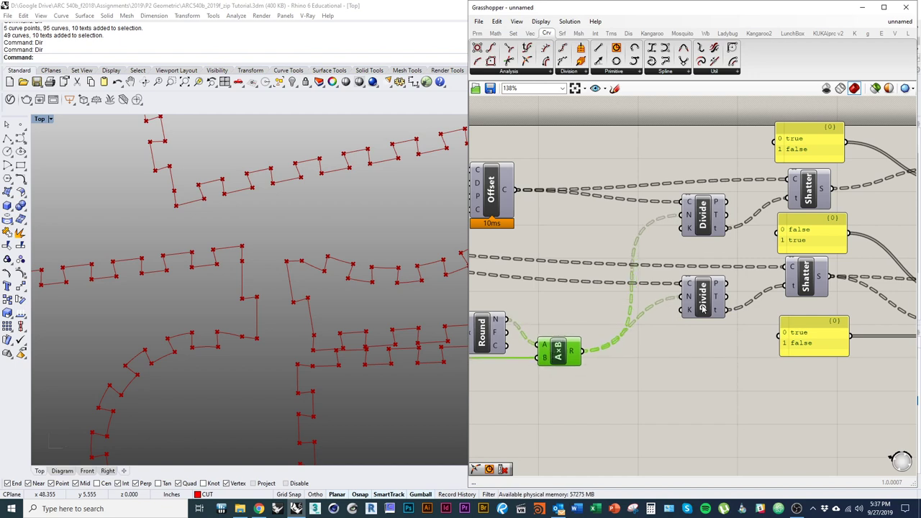
left_click_drag(703, 308, 710, 310)
left_click_drag(706, 233, 711, 238)
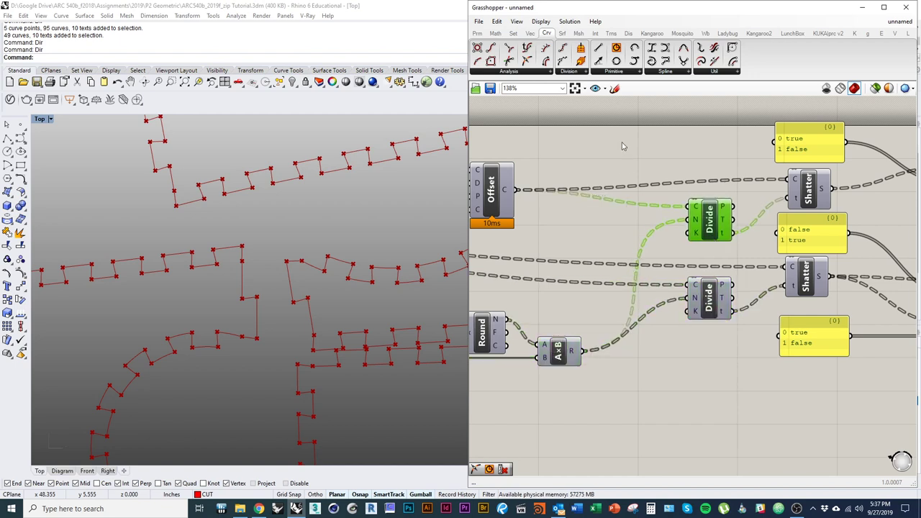
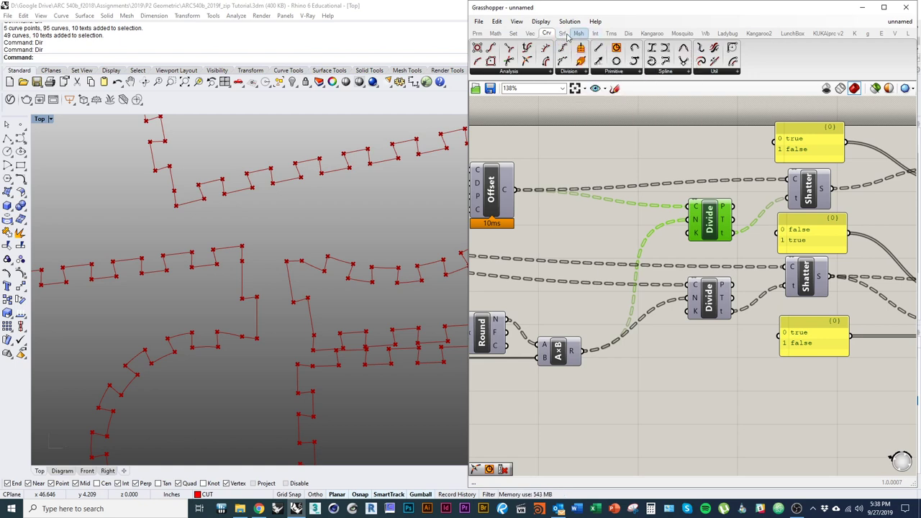
Add a Maximum component to the canvas just after the multiplication component.
left_click(495, 33)
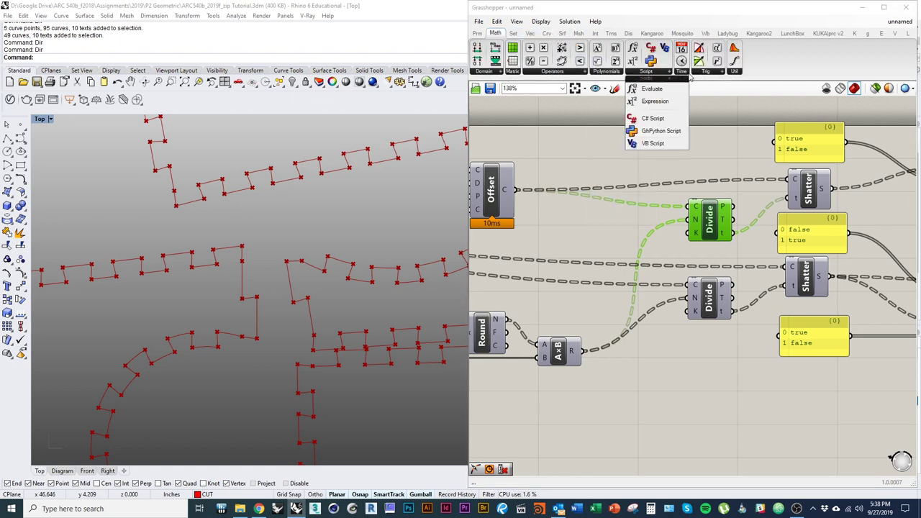
mouse_move(721, 74)
double_click(625, 158)
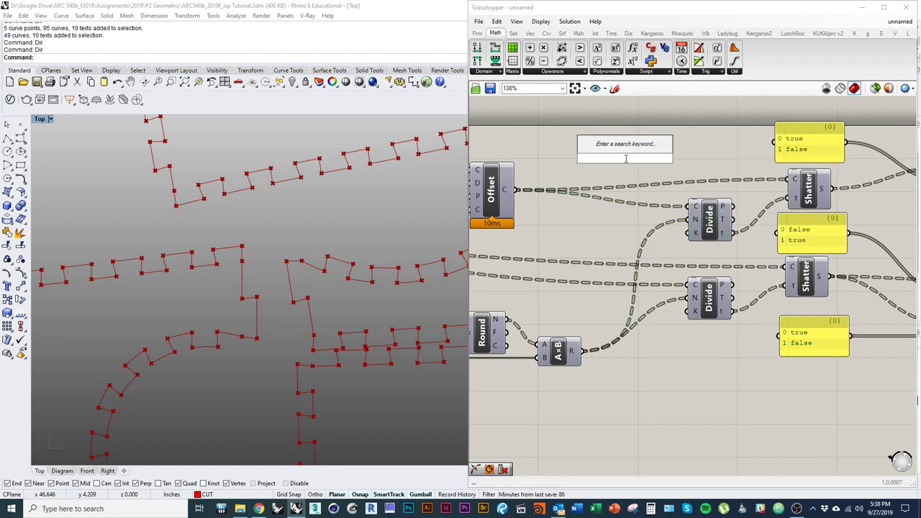
type("max")
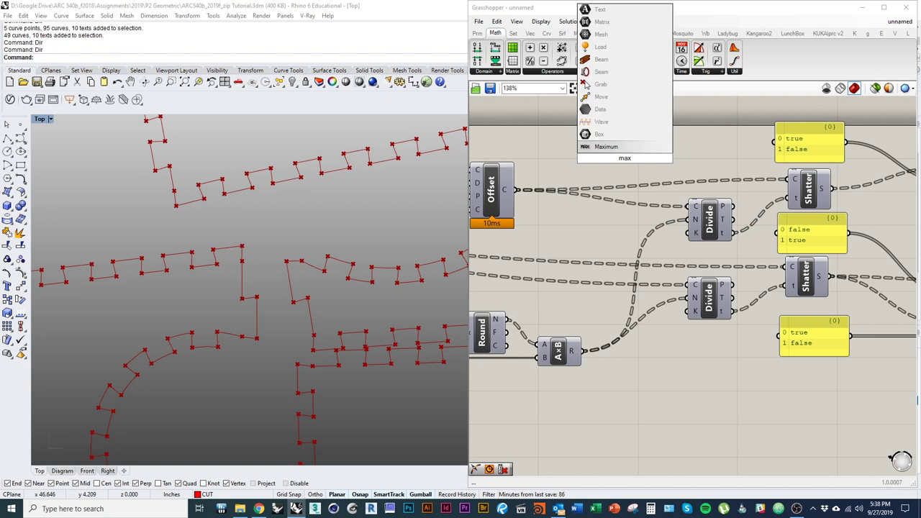
key("Return")
left_click_drag(616, 156, 665, 377)
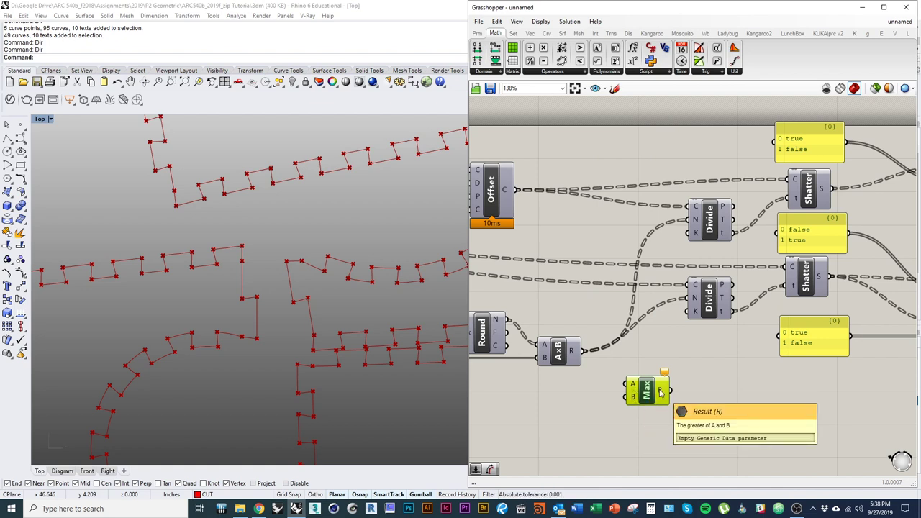
left_click_drag(660, 390, 644, 374)
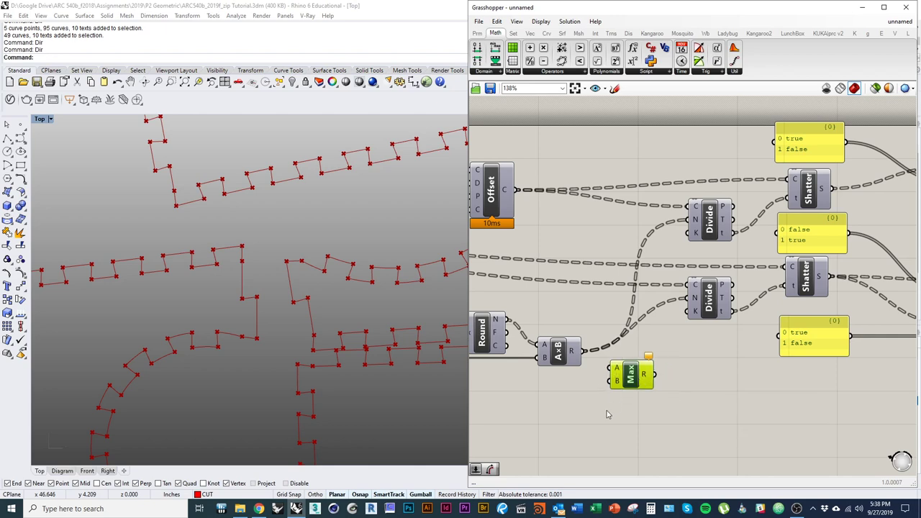
Place a panel beside the Maximum component, feed it the multiplication result, and enlarge it to list more values.
left_click(478, 34)
left_click(621, 61)
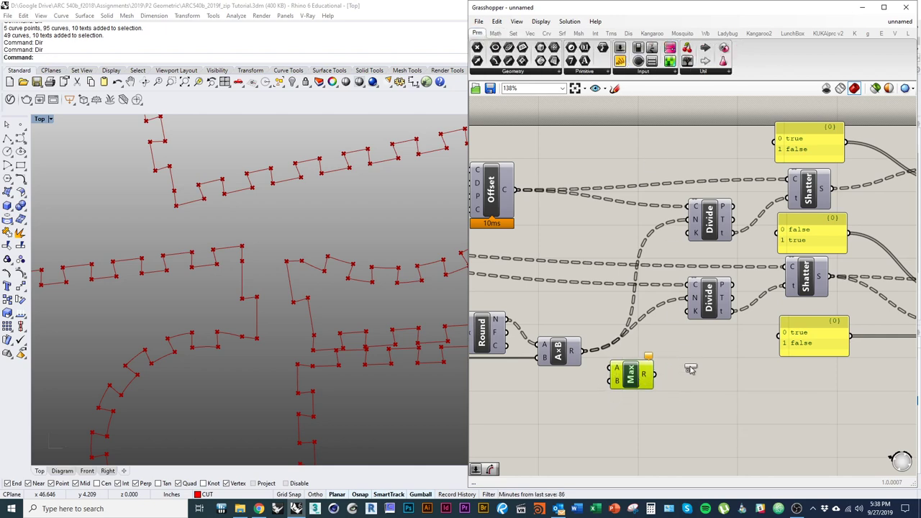
left_click(696, 374)
right_click_drag(675, 386, 667, 297)
left_click_drag(668, 302, 575, 279)
right_click_drag(608, 346, 508, 246)
left_click_drag(657, 293, 673, 391)
scroll(685, 238, "down", 1)
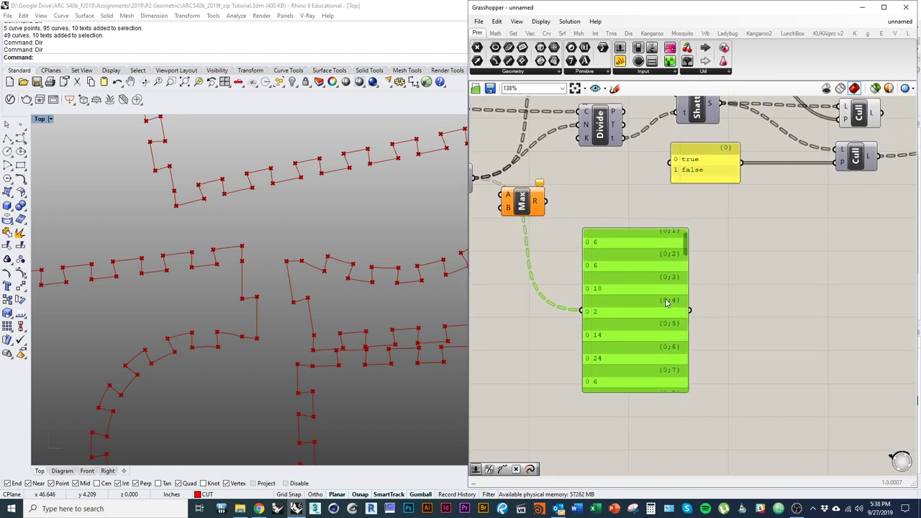
Connect the multiplication result to Maximum's A input and a new number slider of 4 to its B input.
right_click_drag(477, 184, 572, 234)
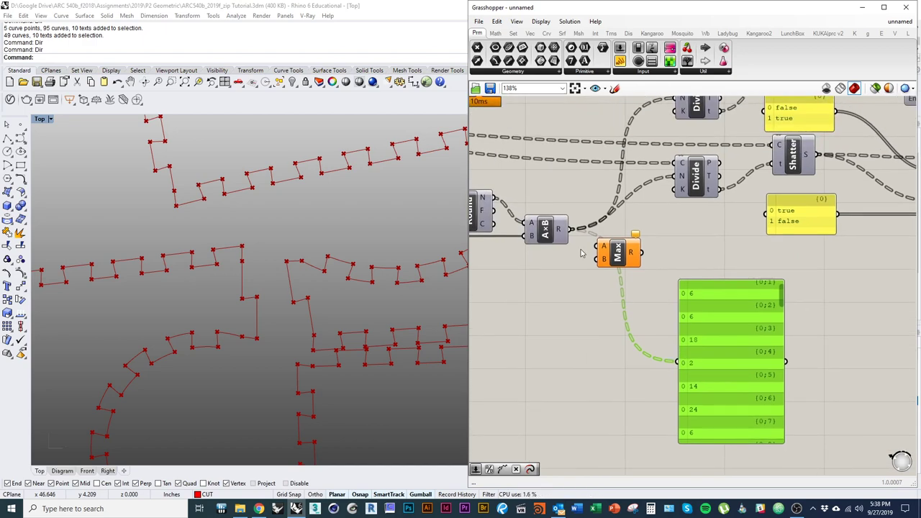
double_click(533, 305)
type("4")
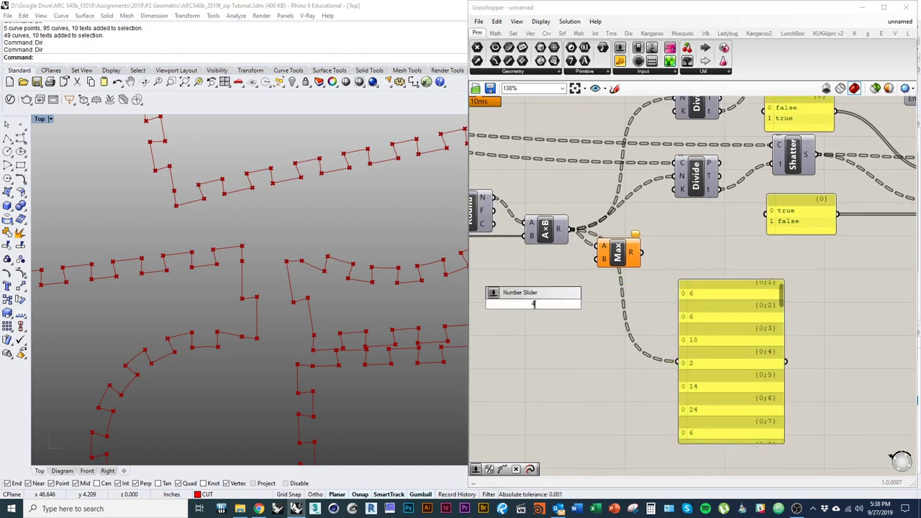
key("Return")
left_click_drag(504, 304, 471, 280)
left_click_drag(555, 280, 597, 261)
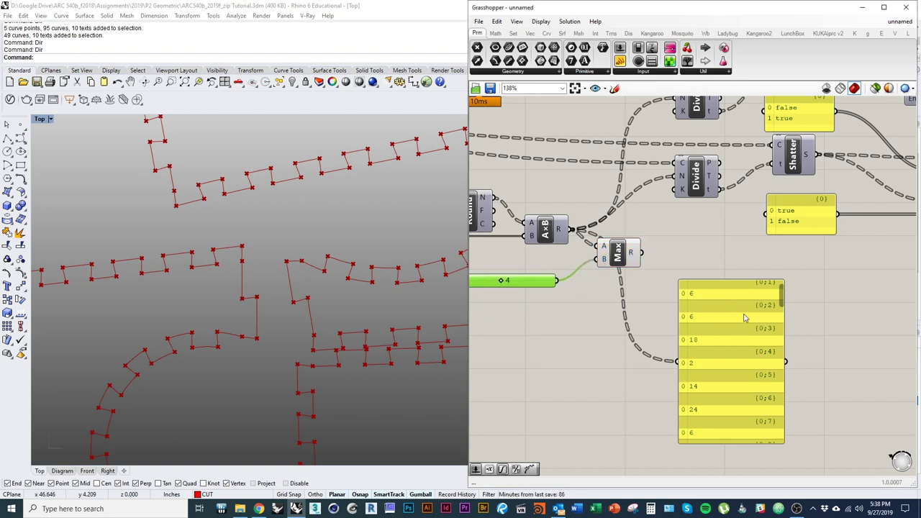
Review the values in the panel and replace its source with the Maximum component's result.
scroll(709, 299, "up", 1)
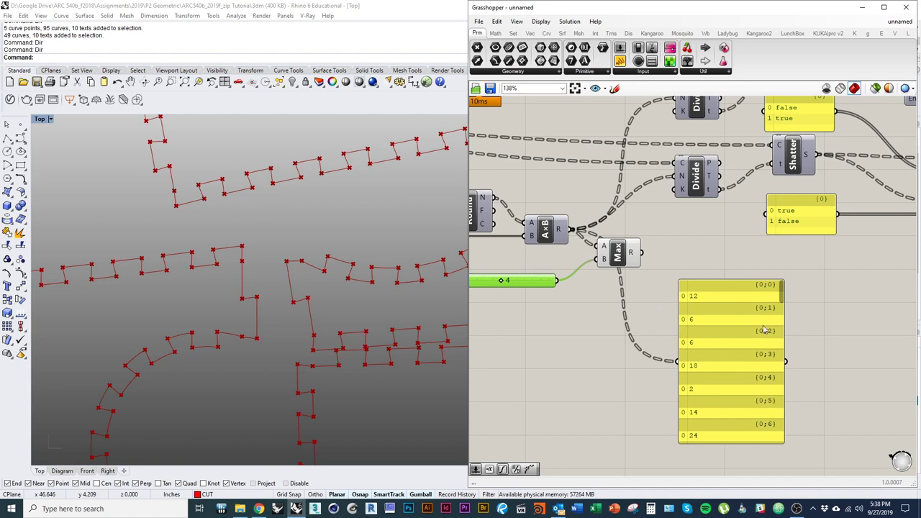
scroll(784, 306, "down", 1)
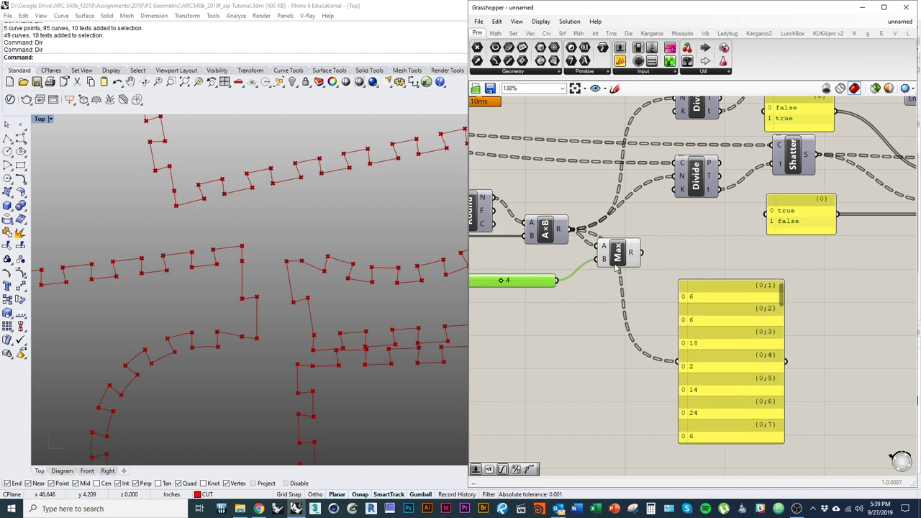
left_click_drag(642, 253, 679, 362)
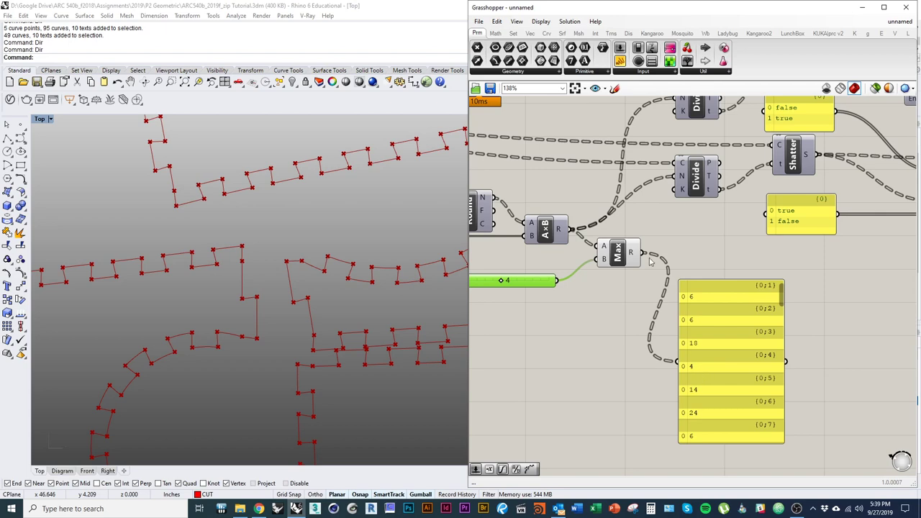
Connect the Maximum result to the N input of both Divide Curve components and reposition Maximum beside the multiplication.
right_click_drag(639, 243, 641, 312)
right_click_drag(610, 353, 611, 400)
left_click_drag(652, 348, 688, 270)
left_click_drag(688, 191, 625, 344)
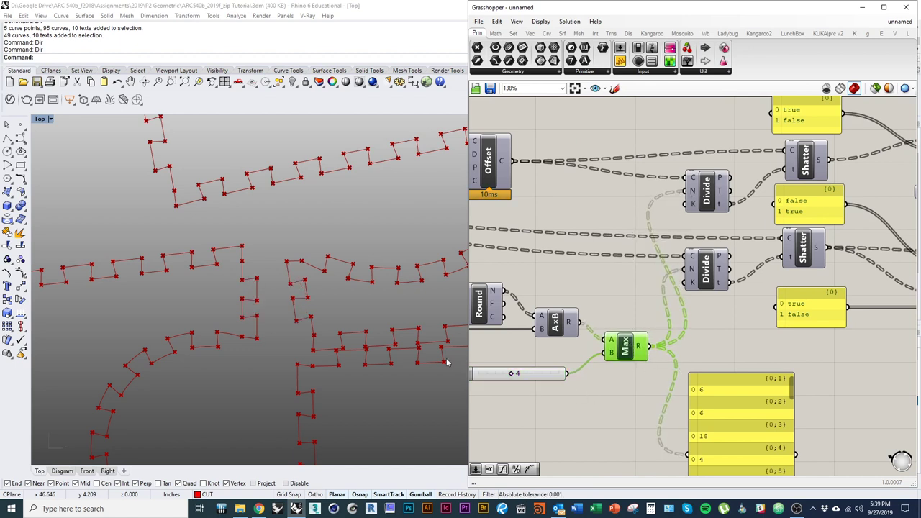
Inspect both Divide Curve components and examine the updated teeth around pieces E and F.
left_click(706, 187)
left_click(702, 286)
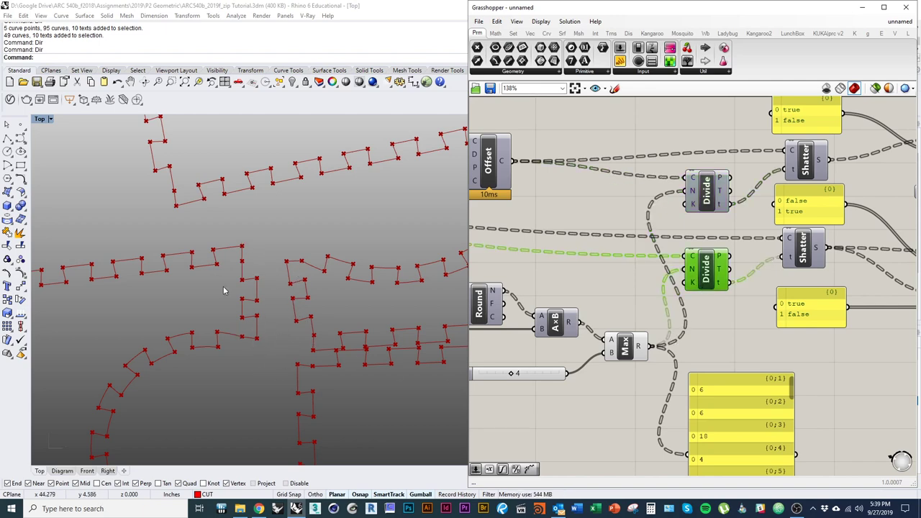
scroll(224, 290, "down", 15)
right_click_drag(300, 351, 239, 357)
scroll(272, 285, "up", 10)
left_click(594, 282)
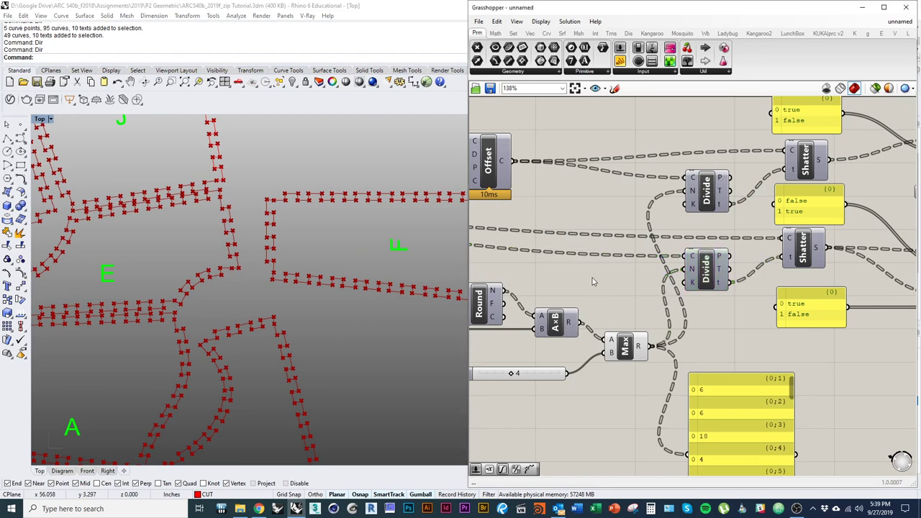
left_click(628, 340)
right_click(629, 289)
left_click(634, 305)
left_click(624, 303)
Inspect the curves produced by the Cull, Extend Curve and Line components along the piece edges.
right_click_drag(733, 310, 578, 318)
scroll(577, 319, "down", 3)
right_click_drag(719, 361, 599, 371)
scroll(614, 299, "up", 2)
left_click(613, 297)
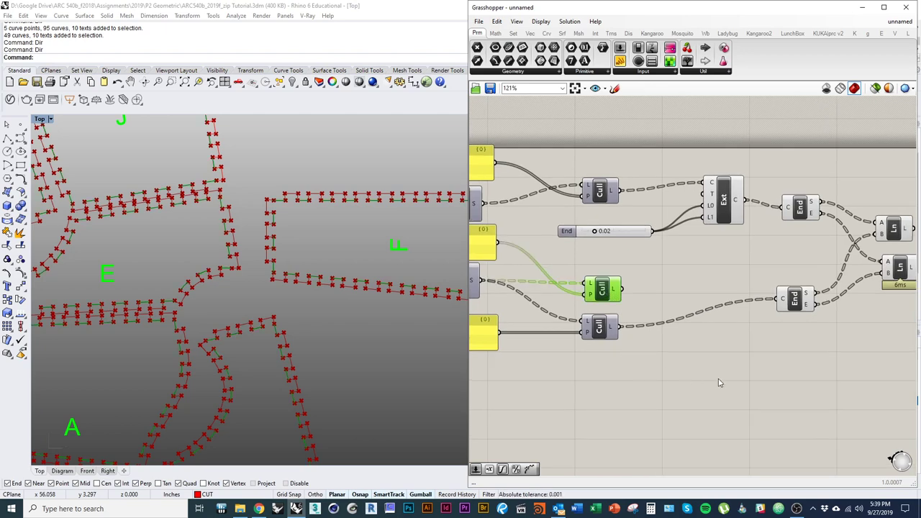
right_click_drag(609, 295, 496, 353)
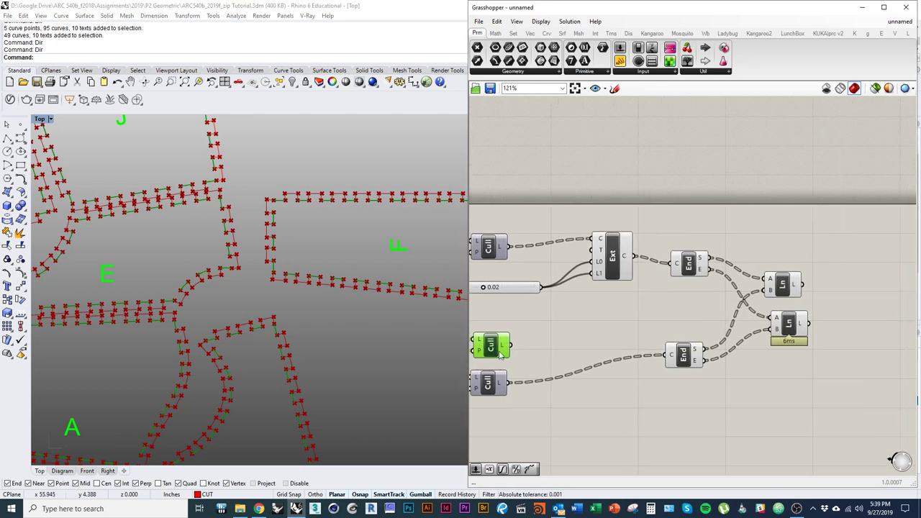
left_click(626, 277)
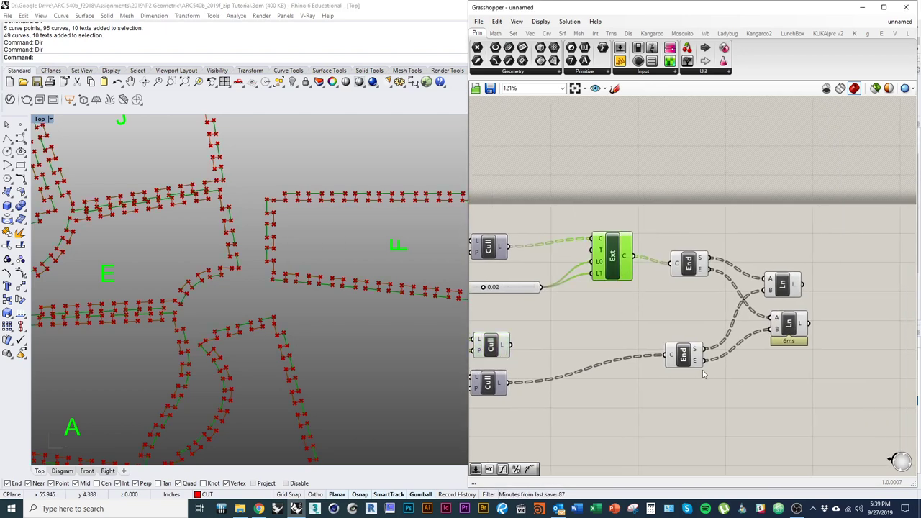
left_click(777, 329)
left_click(780, 279)
Turn off the preview of both End Points components and check the tooth outlines around pieces D, J and E.
left_click_drag(721, 393, 665, 216)
right_click(654, 164)
left_click(667, 180)
left_click(663, 199)
scroll(329, 315, "up", 3)
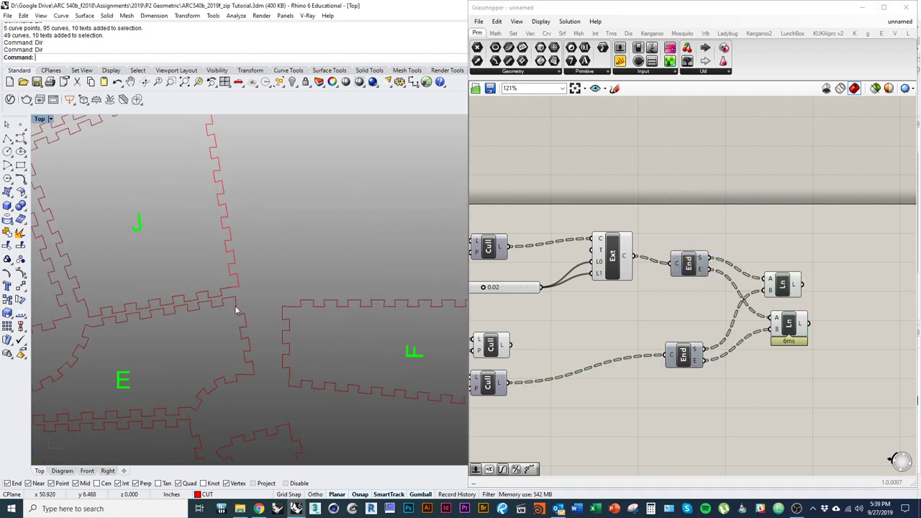
scroll(234, 199, "up", 4)
scroll(234, 199, "down", 4)
scroll(203, 251, "up", 4)
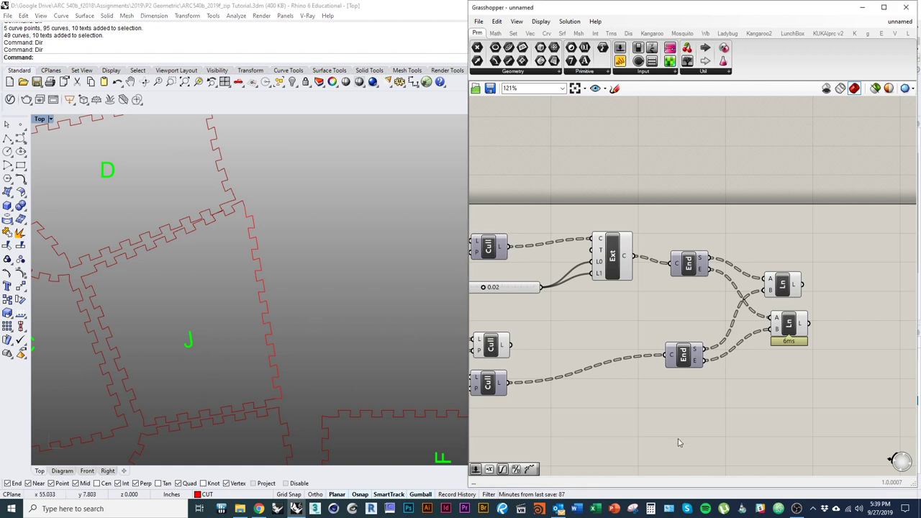
Add a Join Curves component after the Line components and connect the first Line output to its curve input.
left_click(547, 33)
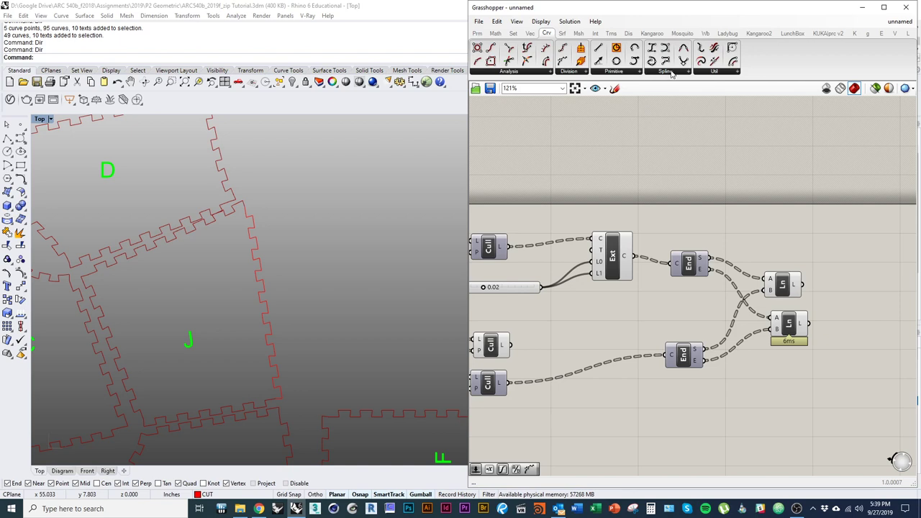
left_click(715, 71)
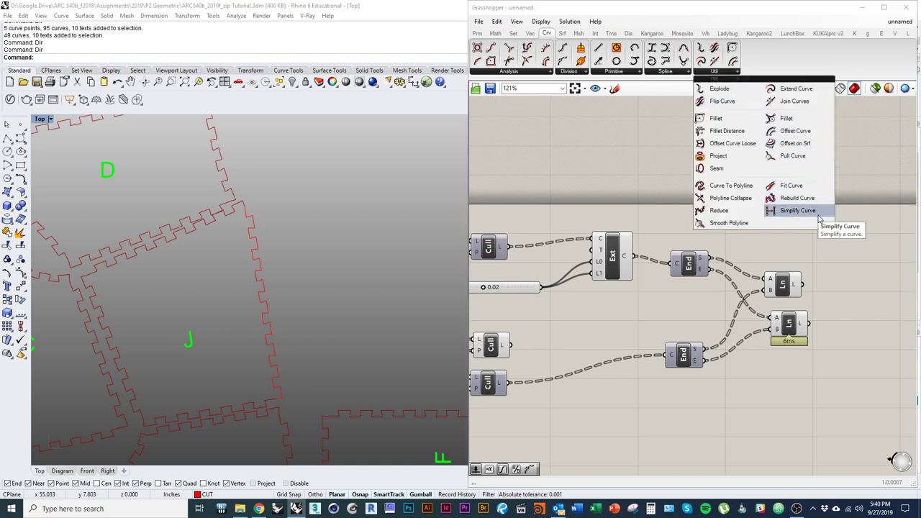
left_click(794, 101)
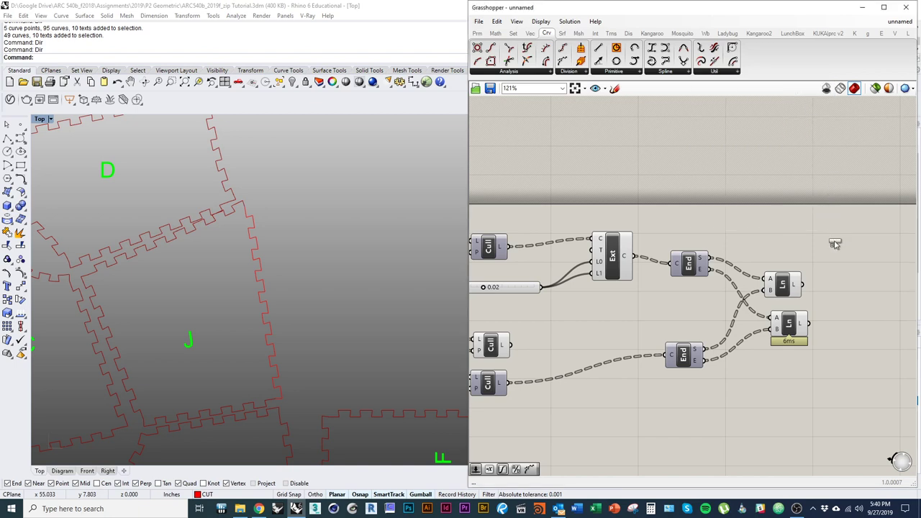
left_click(861, 284)
right_click_drag(816, 328, 691, 336)
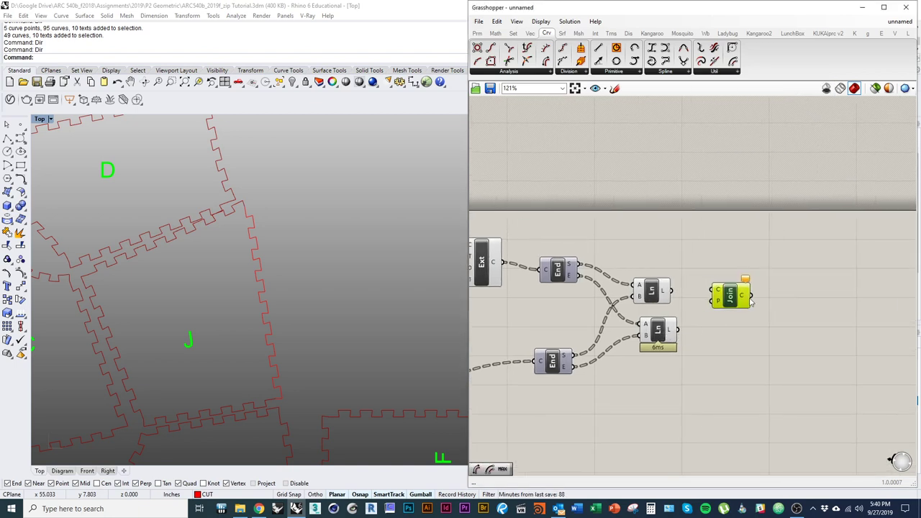
left_click_drag(672, 290, 732, 290)
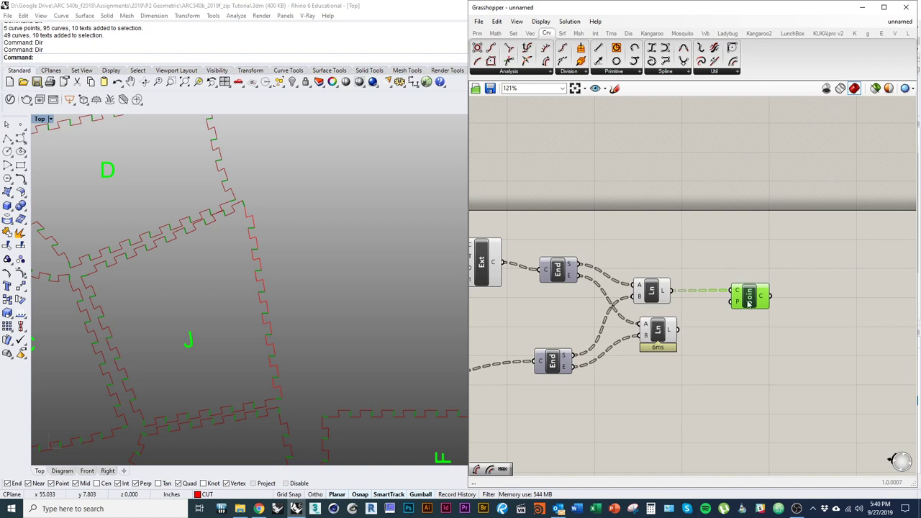
left_click_drag(747, 305, 762, 306)
Inspect the data structure of Join Curves' input and the upstream components that produce the tooth segments.
scroll(752, 289, "up", 5)
mouse_move(753, 288)
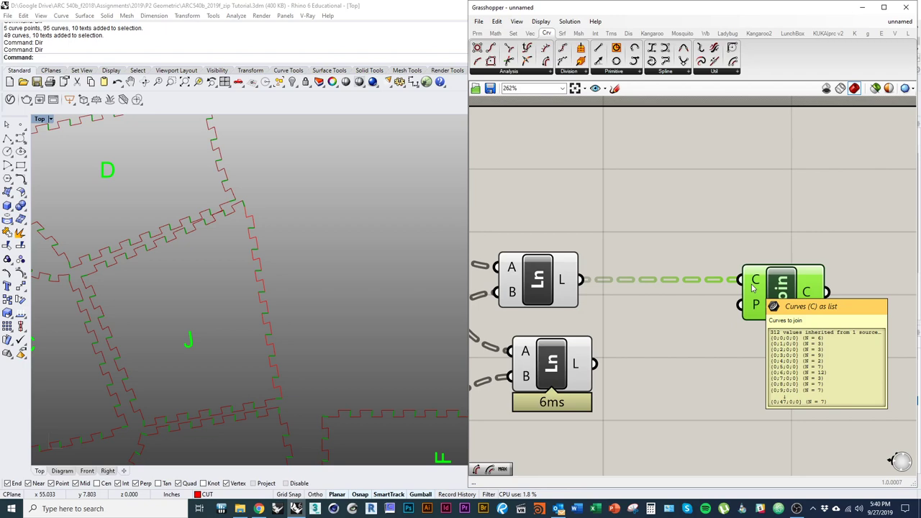
left_click(729, 313)
right_click_drag(574, 354, 692, 345)
scroll(692, 360, "down", 5)
left_click(682, 352)
left_click(674, 310)
right_click_drag(507, 297, 676, 285)
left_click(677, 285)
left_click(545, 362)
left_click(602, 418)
Add the Extend Curve output, the second Line output and the unconnected Cull Pattern output to Join Curves' curve input.
right_click_drag(744, 361, 574, 328)
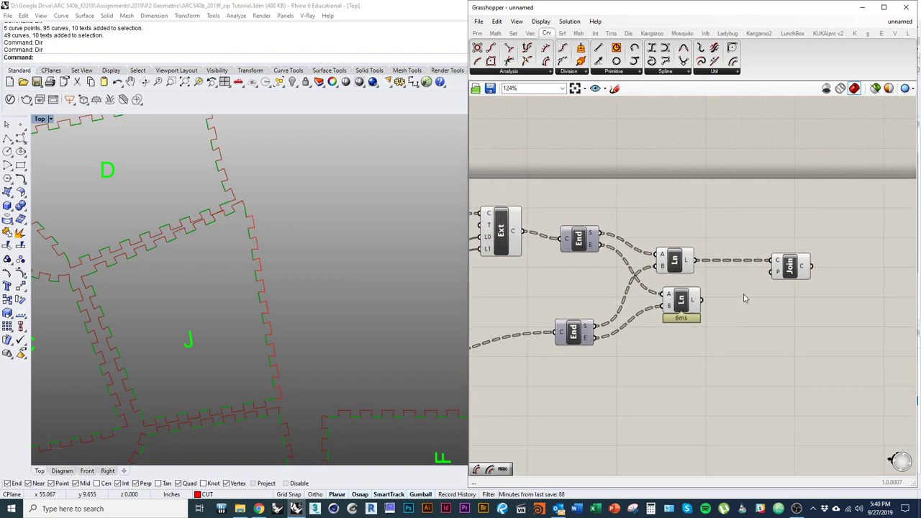
left_click_drag(525, 231, 774, 260)
left_click_drag(525, 232, 776, 261, "shift")
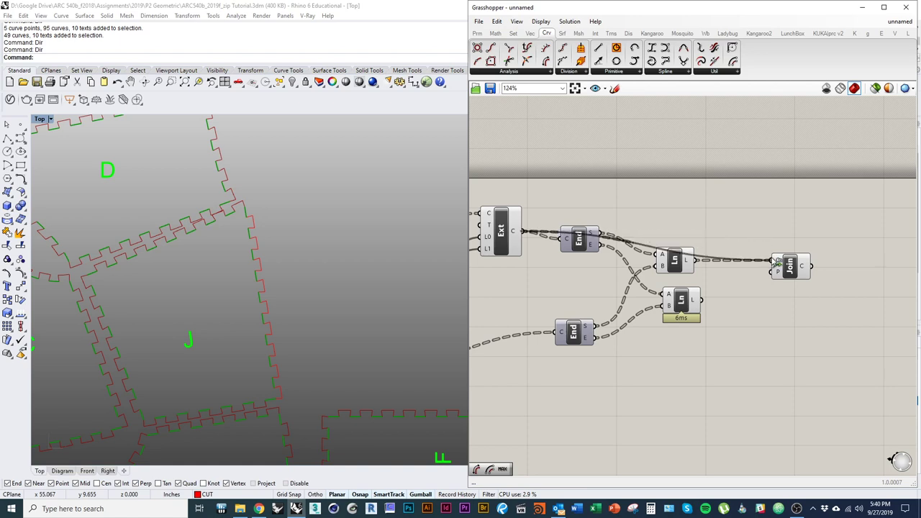
left_click_drag(700, 302, 773, 261, "shift")
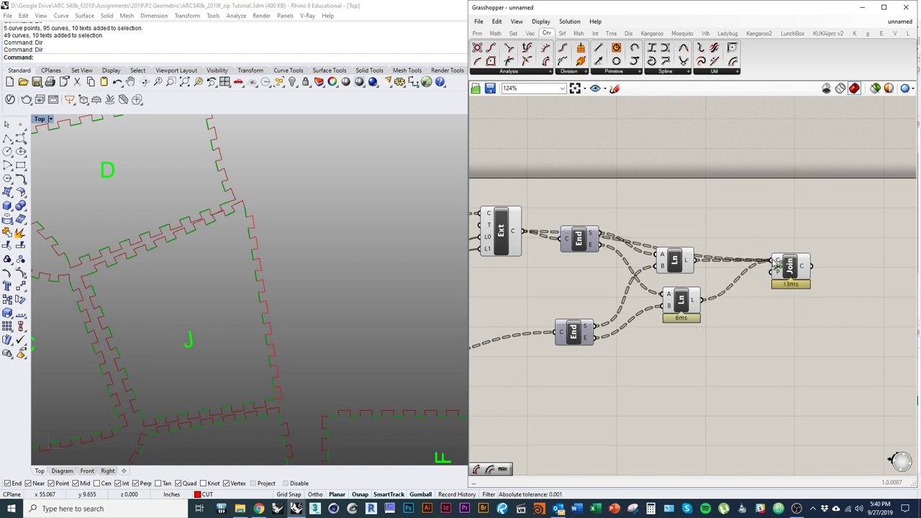
right_click_drag(594, 347, 760, 327)
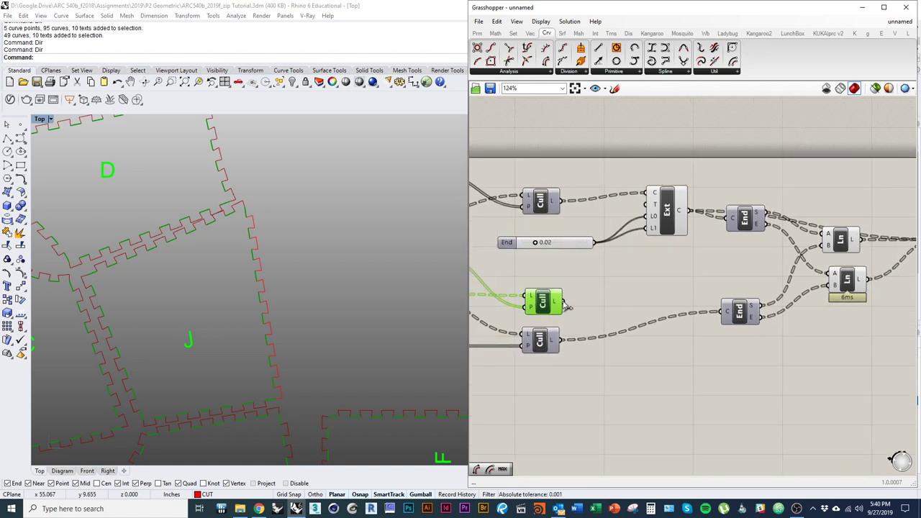
scroll(566, 304, "down", 4)
scroll(746, 284, "up", 4)
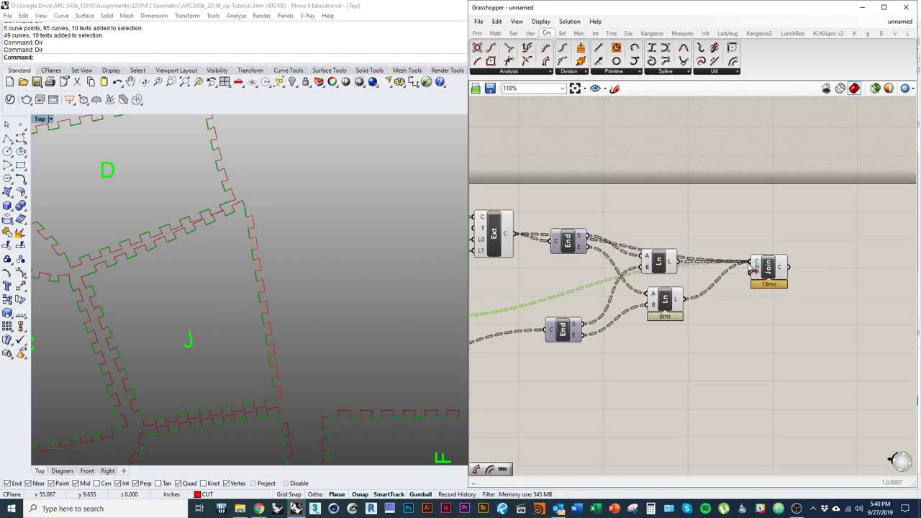
Disconnect the Line outputs from Join Curves, move Join Curves slightly higher, and reconnect both Line outputs to its curve input.
left_click_drag(751, 261, 684, 299, "ctrl")
left_click_drag(751, 262, 684, 266, "ctrl")
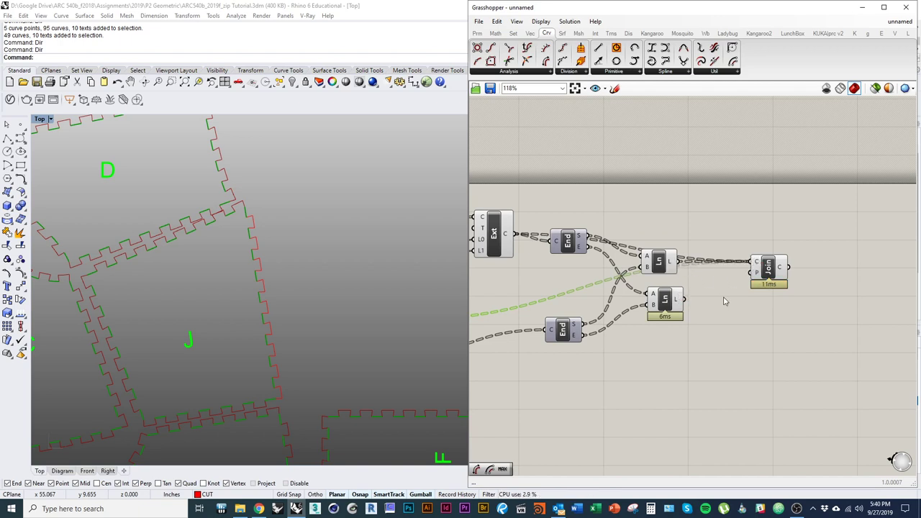
left_click_drag(685, 300, 784, 246)
left_click(774, 300)
Examine the joined outlines across the pieces and the data structure of Join Curves' output.
right_click_drag(290, 307, 278, 144)
scroll(342, 286, "down", 4)
left_click(790, 243)
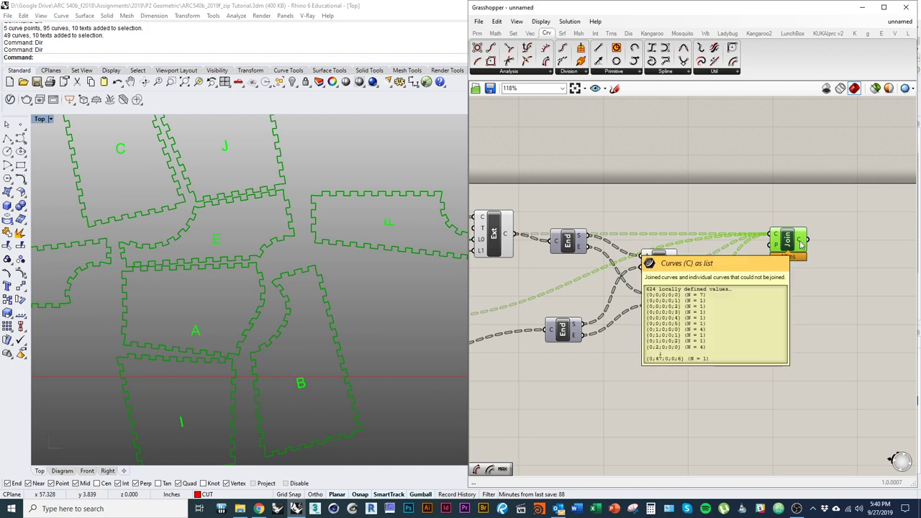
right_click_drag(801, 245, 610, 305)
mouse_move(611, 305)
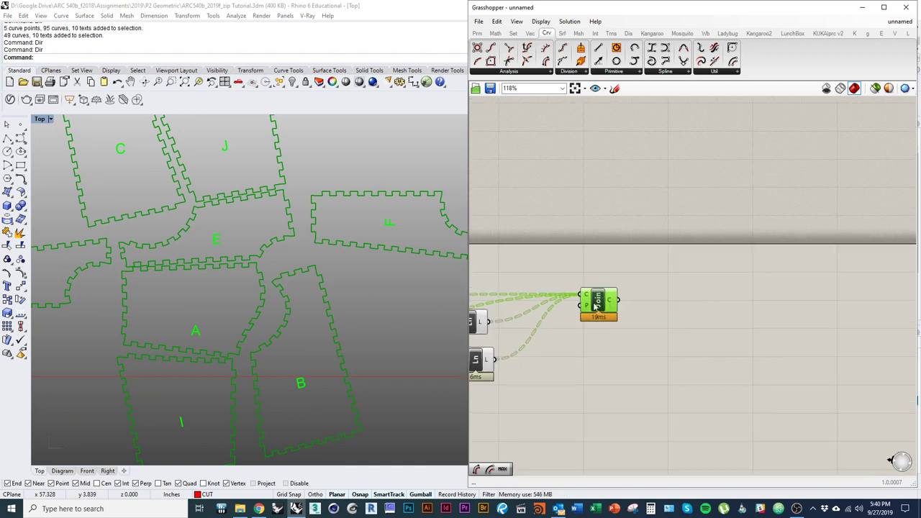
Add a panel wired to Join Curves' output, enlarge it to show more list entries, and move it away from the component.
scroll(618, 305, "up", 3)
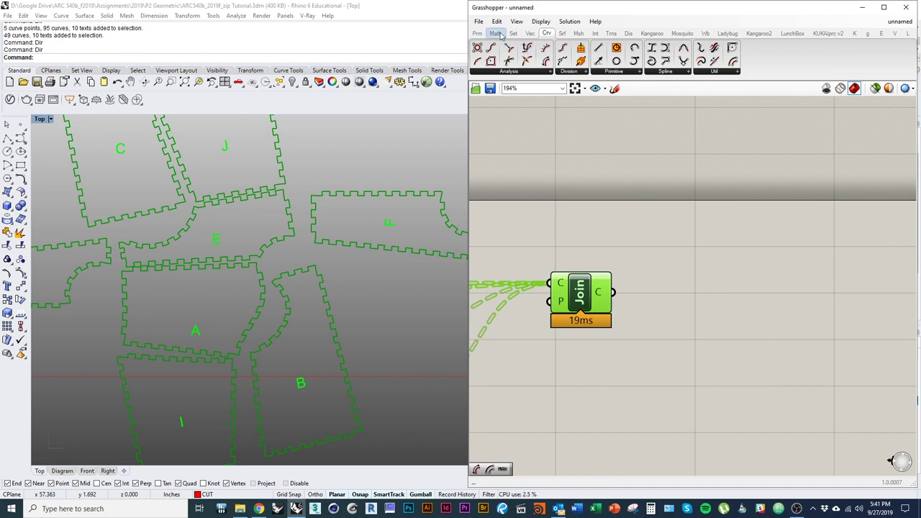
left_click(477, 33)
left_click(708, 259)
left_click_drag(629, 257, 612, 292)
left_click_drag(691, 289, 752, 321)
right_click_drag(795, 326, 734, 261)
scroll(733, 261, "down", 2)
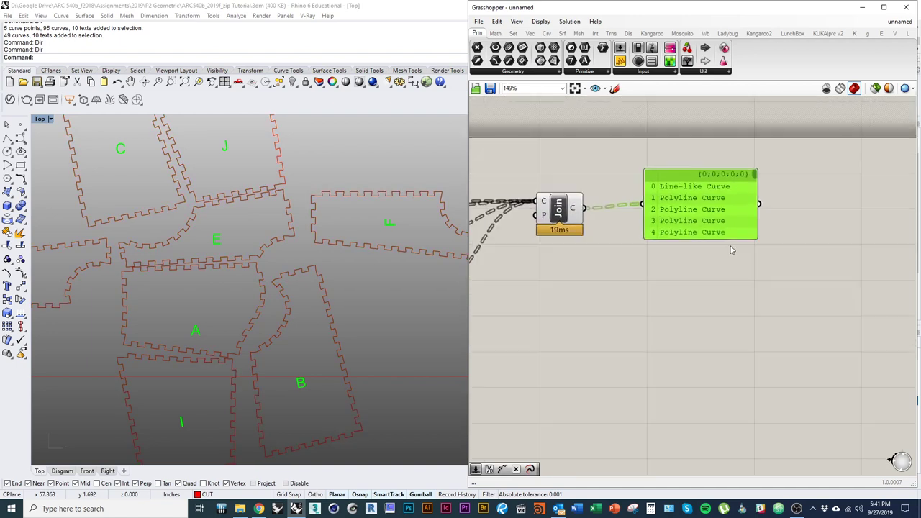
left_click_drag(725, 240, 765, 411)
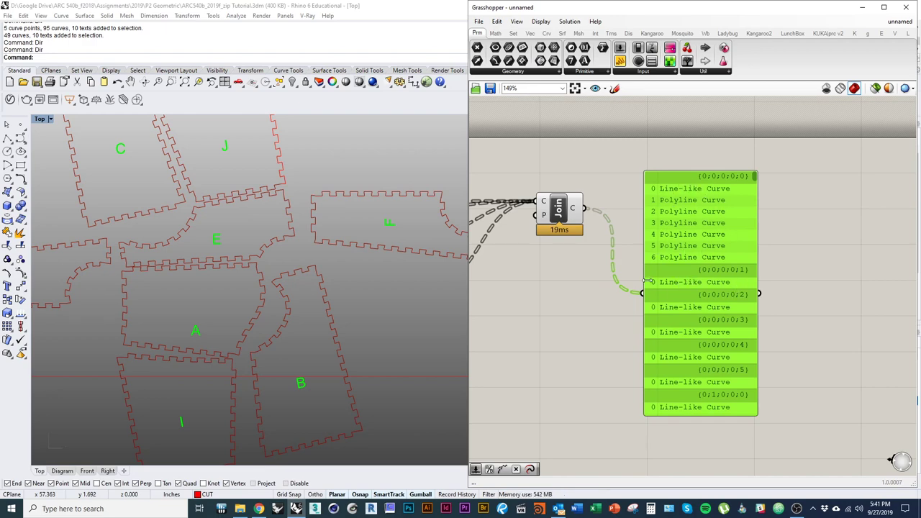
left_click_drag(682, 370, 775, 325)
Wire the panel to each Line component's output in turn and compare their data tree paths.
right_click_drag(570, 283, 727, 320)
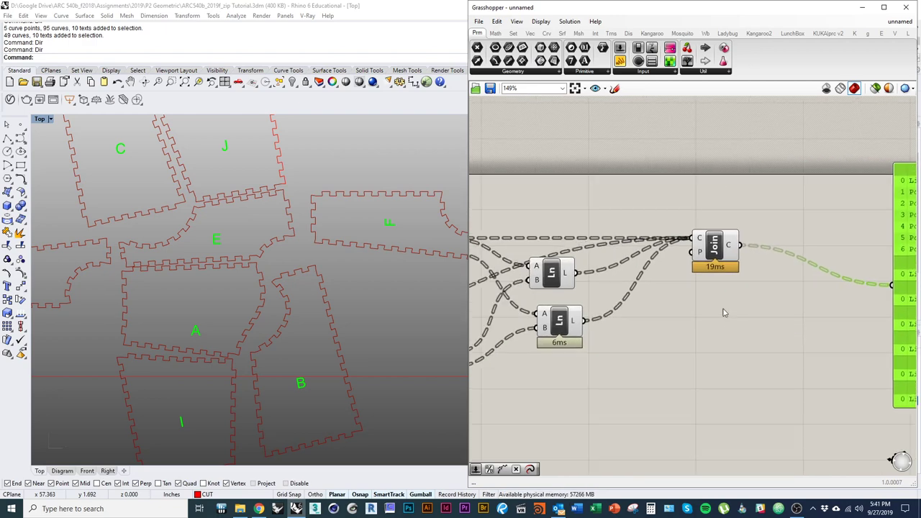
right_click_drag(712, 278, 639, 298)
left_click_drag(506, 292, 818, 304)
left_click_drag(865, 331, 657, 357)
right_click_drag(634, 355, 662, 347)
left_click_drag(658, 324, 619, 336)
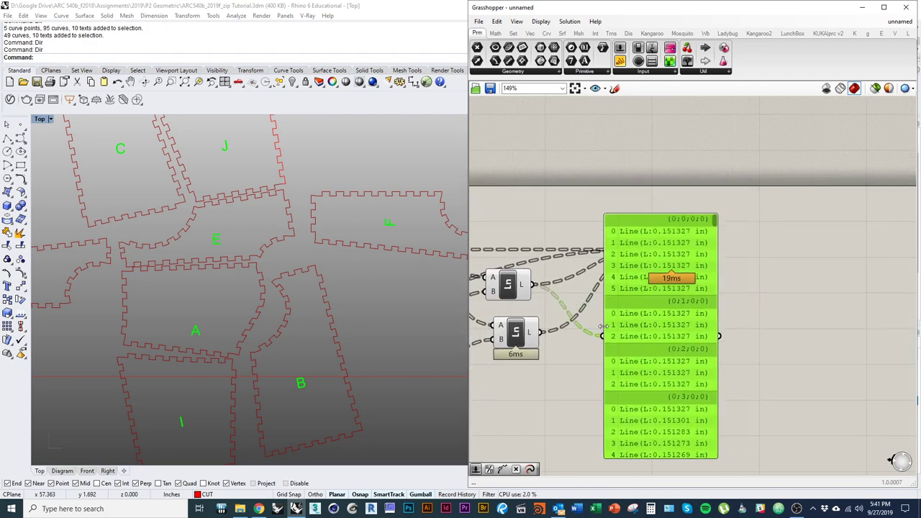
left_click_drag(540, 331, 602, 339)
right_click_drag(602, 344, 708, 326)
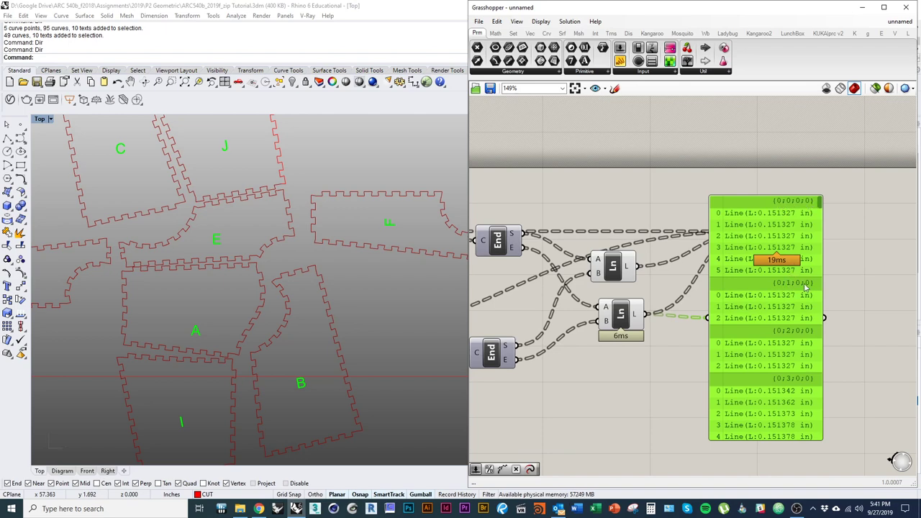
Wire the panel to the Extend Curve output and then the Cull Pattern output to compare their path depths.
right_click_drag(626, 320, 765, 342)
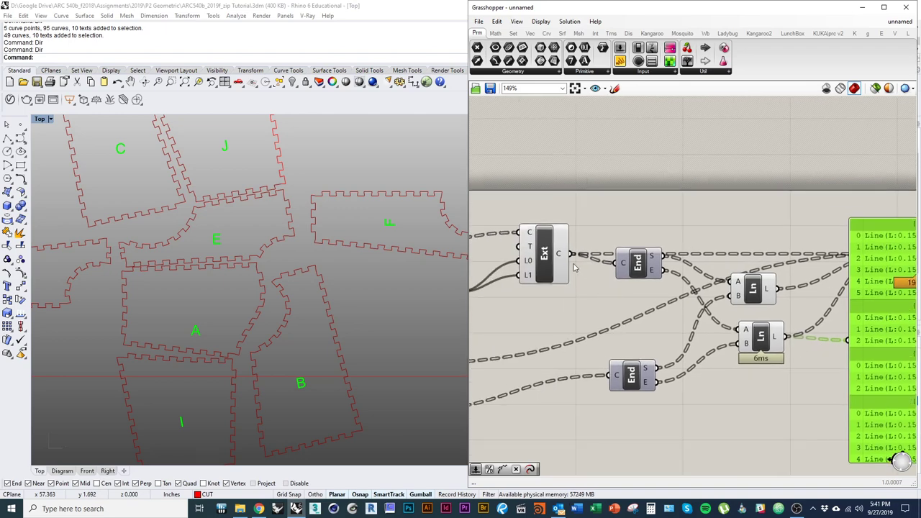
right_click_drag(894, 302, 666, 287)
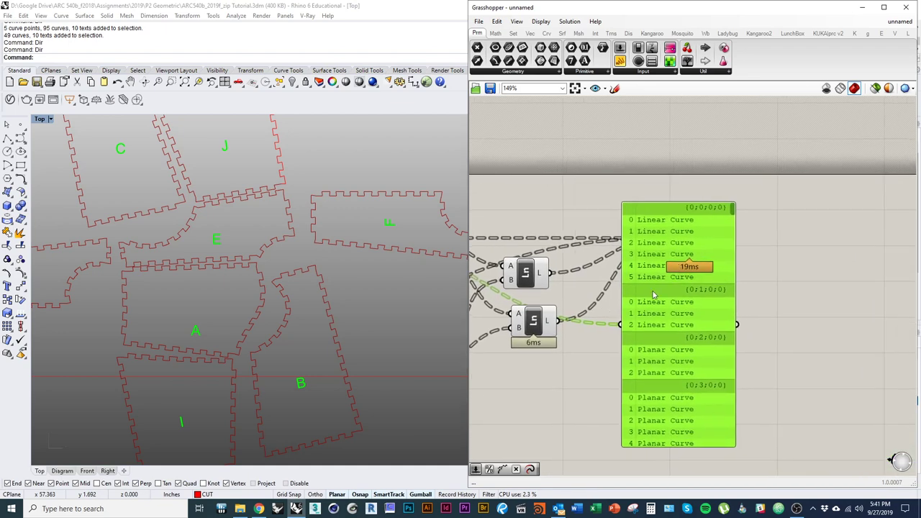
scroll(666, 287, "down", 5)
scroll(603, 308, "down", 1)
scroll(820, 282, "up", 4)
right_click_drag(821, 279, 706, 287)
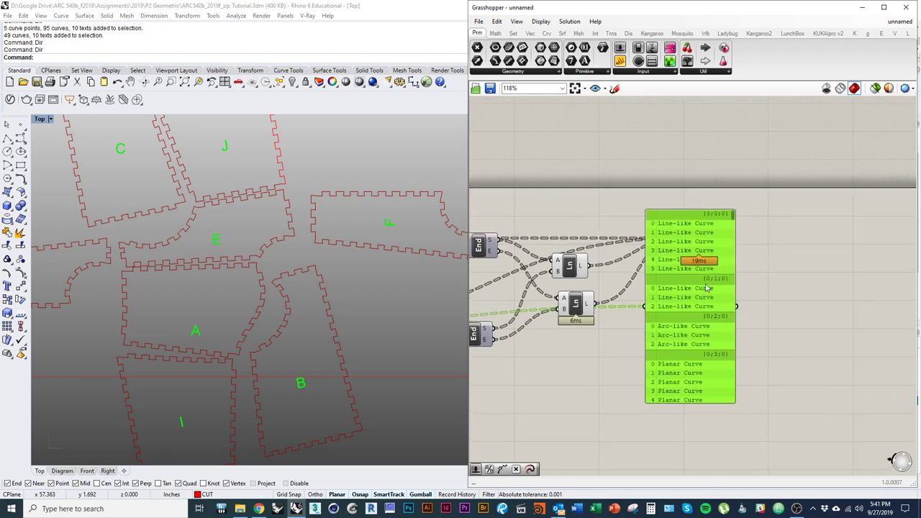
scroll(706, 288, "up", 3)
right_click_drag(605, 306, 607, 317)
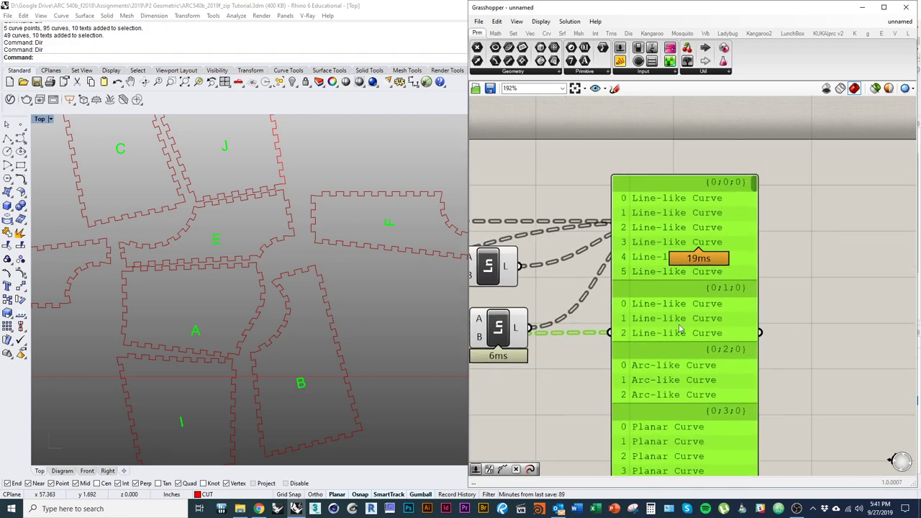
Move the panel clear of Join Curves, reposition the component, and flatten its curve input.
left_click_drag(640, 318, 826, 330)
left_click_drag(703, 230, 691, 232)
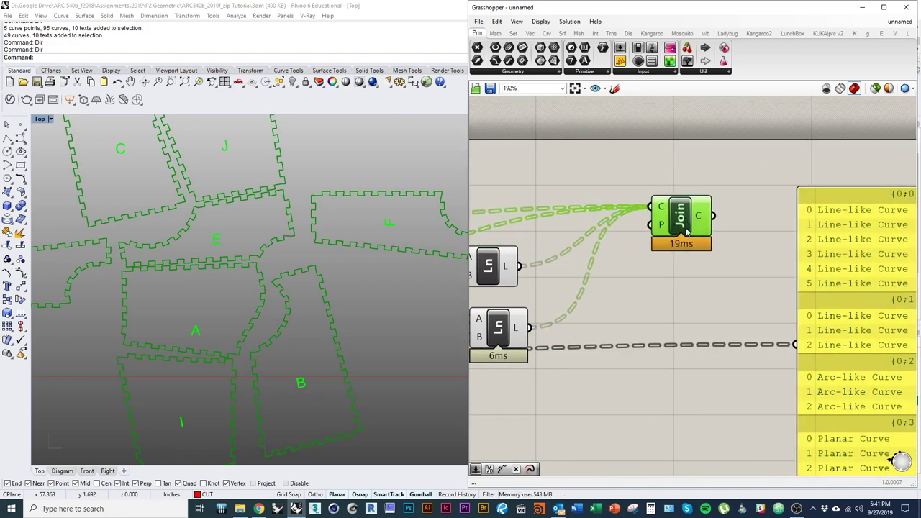
right_click_drag(709, 301, 657, 303)
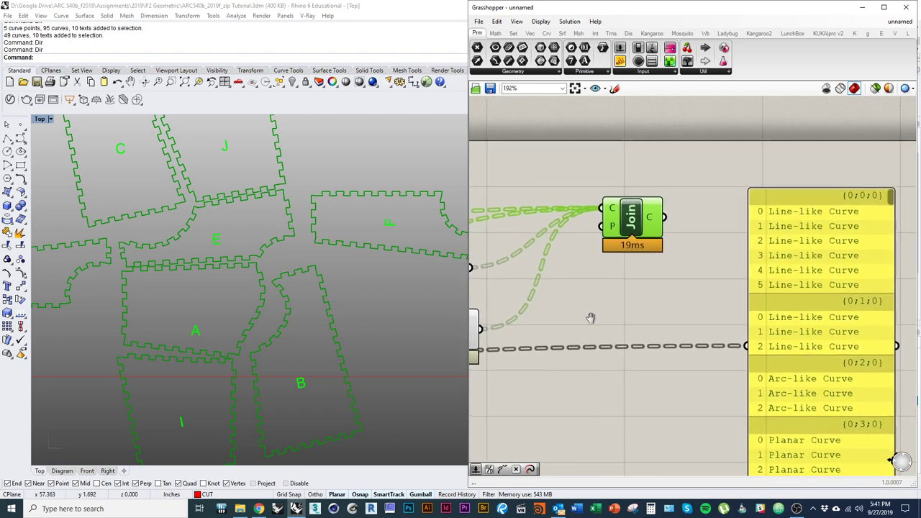
right_click_drag(476, 369, 585, 376)
left_click(654, 328)
right_click_drag(698, 341, 610, 354)
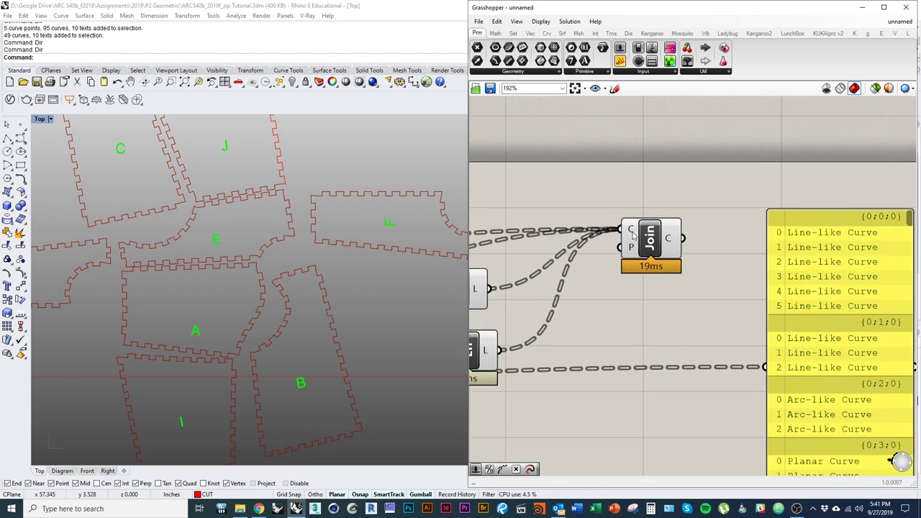
left_click_drag(665, 249, 674, 252)
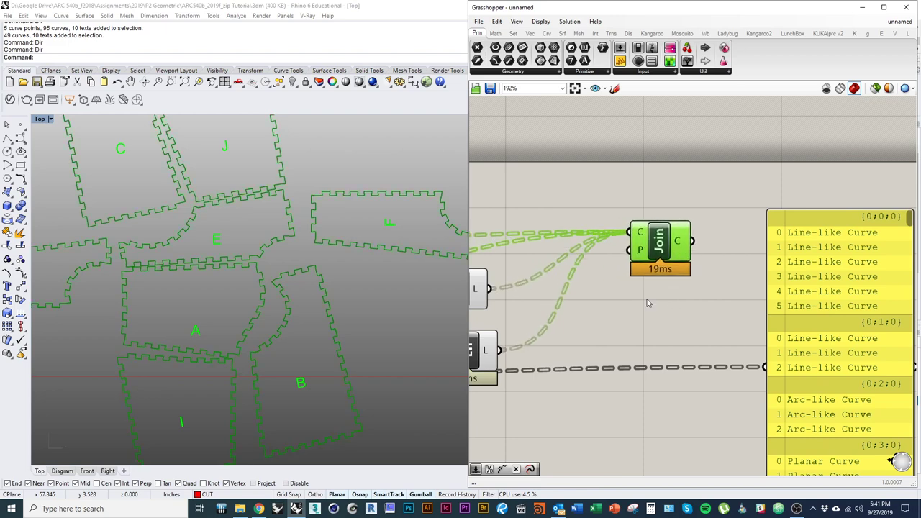
right_click(640, 240)
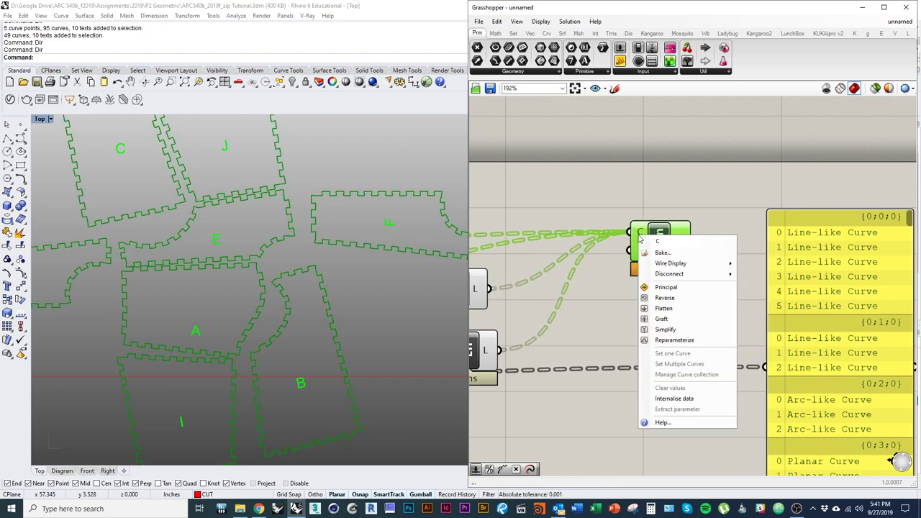
left_click(696, 317)
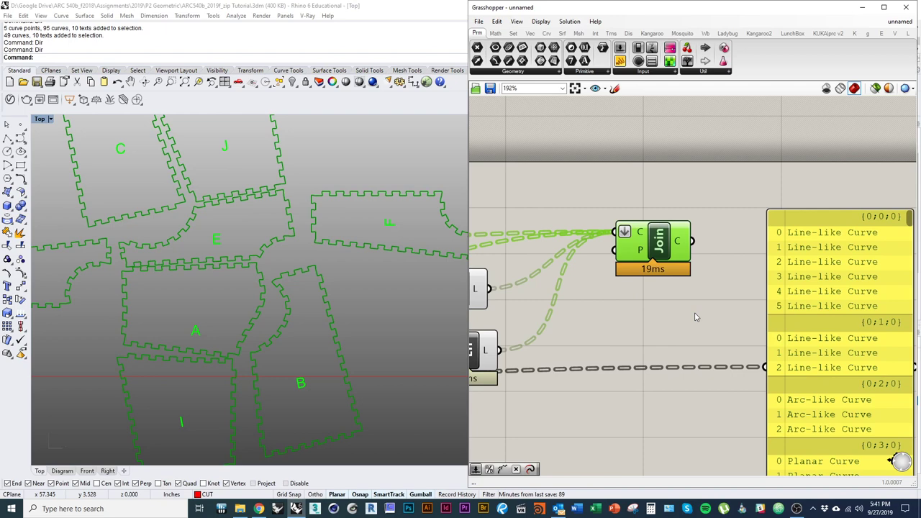
Wire the panel to Join Curves' output and compare the listed curves with the piece outlines in the viewport.
left_click_drag(665, 249, 765, 368)
left_click(671, 304)
right_click_drag(702, 392, 611, 372)
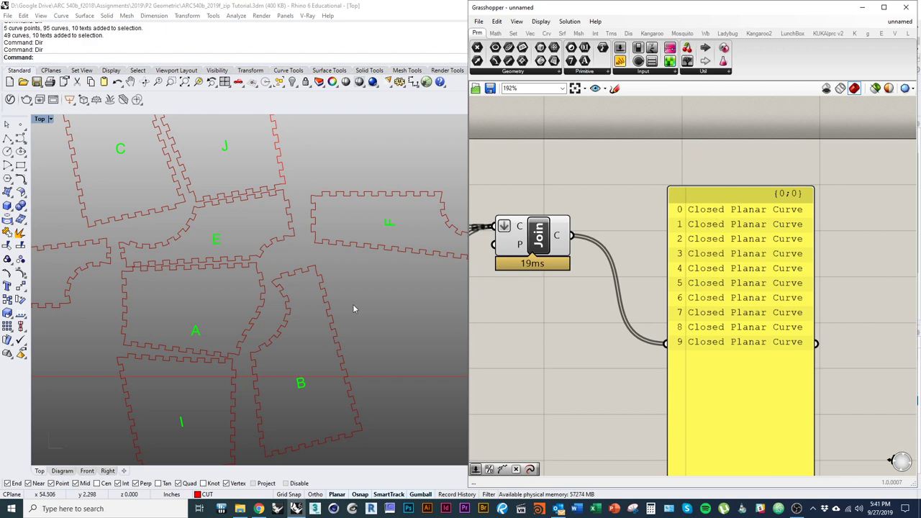
scroll(338, 288, "down", 2)
right_click_drag(375, 312, 373, 400)
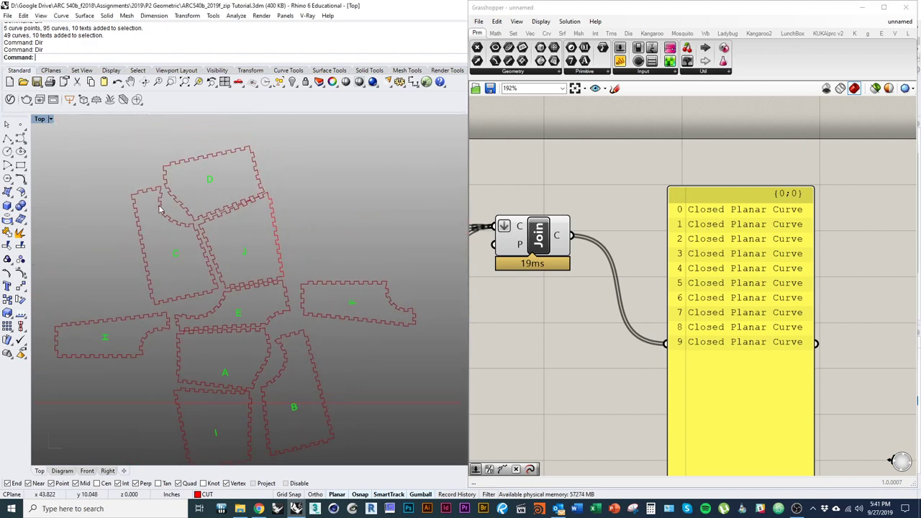
right_click_drag(277, 364, 294, 304)
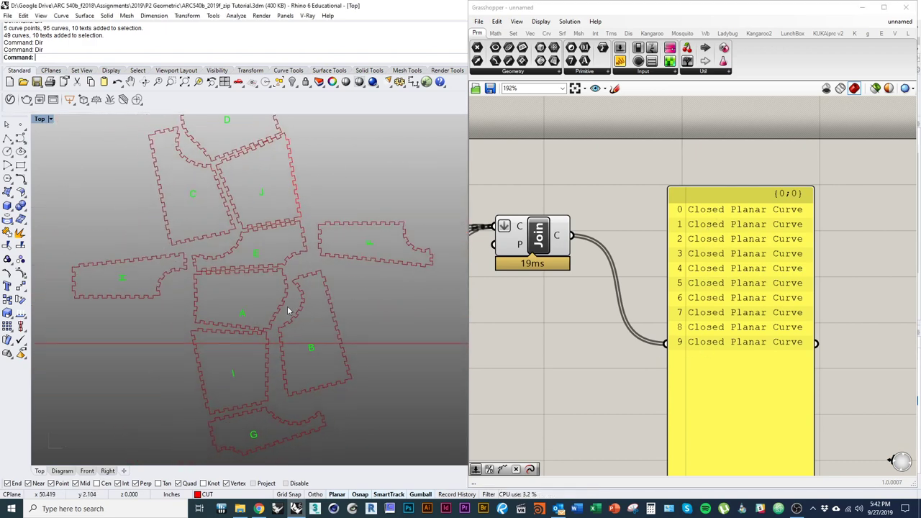
left_click(593, 381)
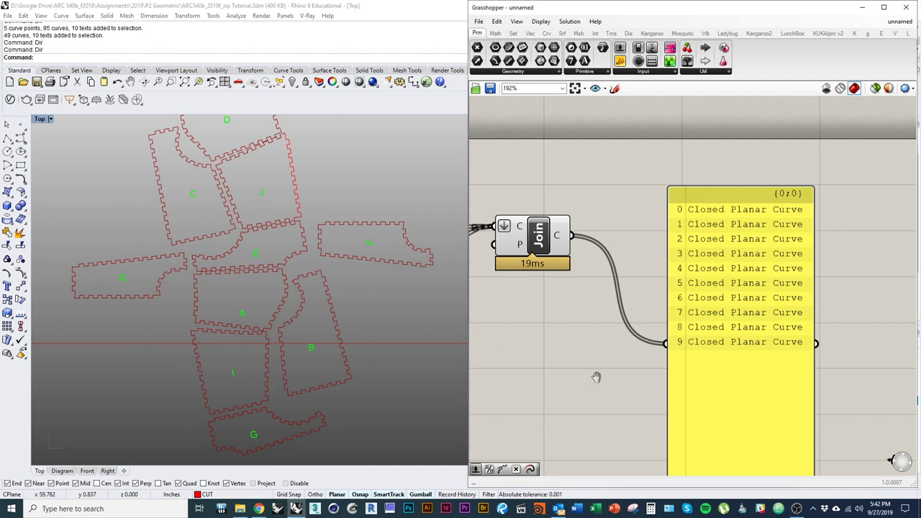
right_click_drag(639, 363, 621, 313)
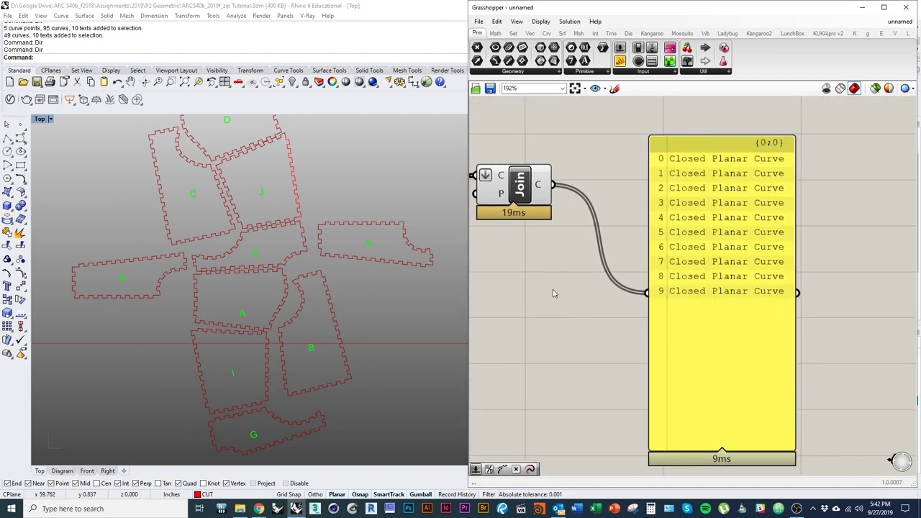
Move the panel farther from Join Curves and shift Join Curves slightly away from the Line components.
right_click_drag(526, 284, 585, 346)
left_click_drag(738, 380, 789, 315)
right_click_drag(573, 316, 618, 310)
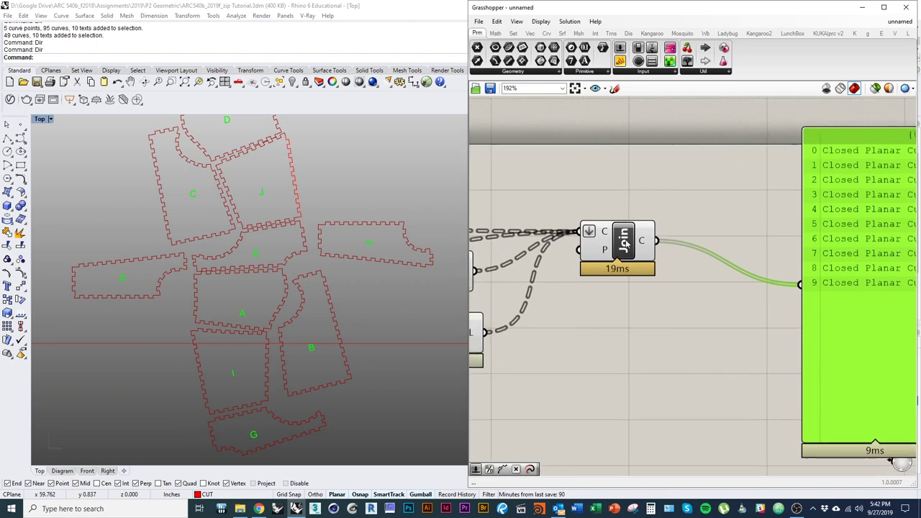
left_click_drag(626, 243, 671, 233)
Turn off the preview of all components upstream of Join Curves, then select Join Curves to check its outlines.
scroll(610, 325, "down", 3)
right_click_drag(544, 325, 785, 318)
left_click_drag(789, 403, 570, 230)
right_click(572, 171)
left_click(583, 186)
scroll(578, 212, "down", 2)
right_click_drag(577, 212, 736, 228)
left_click_drag(708, 415, 568, 232)
right_click(634, 202)
left_click(652, 217)
left_click(693, 212)
right_click_drag(856, 249, 557, 242)
left_click(662, 265)
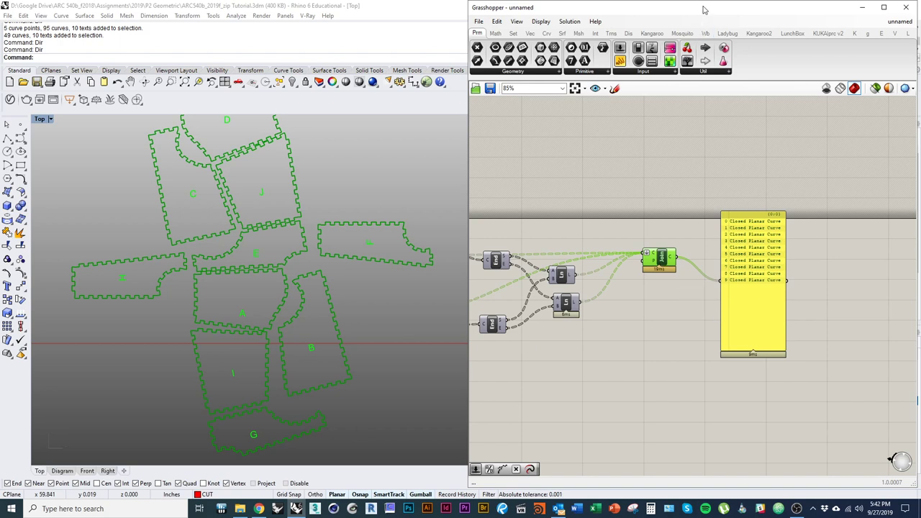
Create a new Rhino layer named Layer 02 and make it the current layer.
double_click(649, 9)
left_click(760, 429)
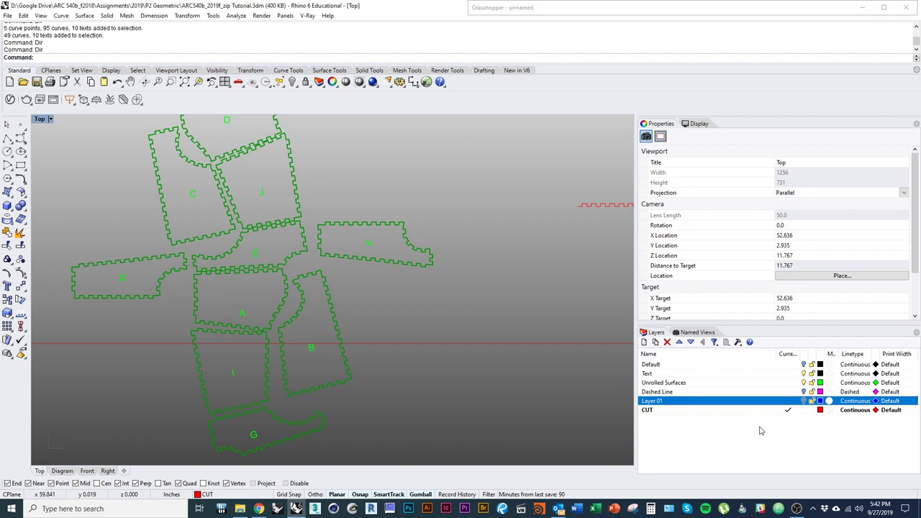
left_click(644, 343)
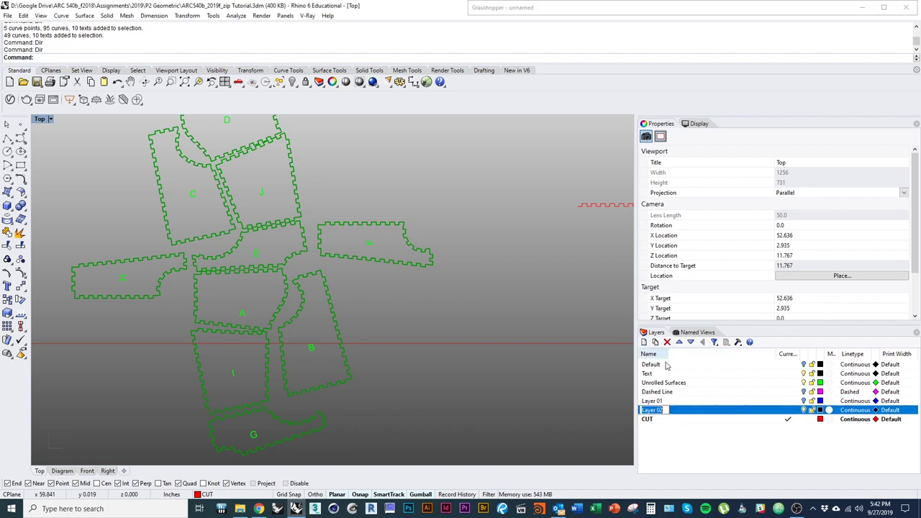
left_click(787, 410)
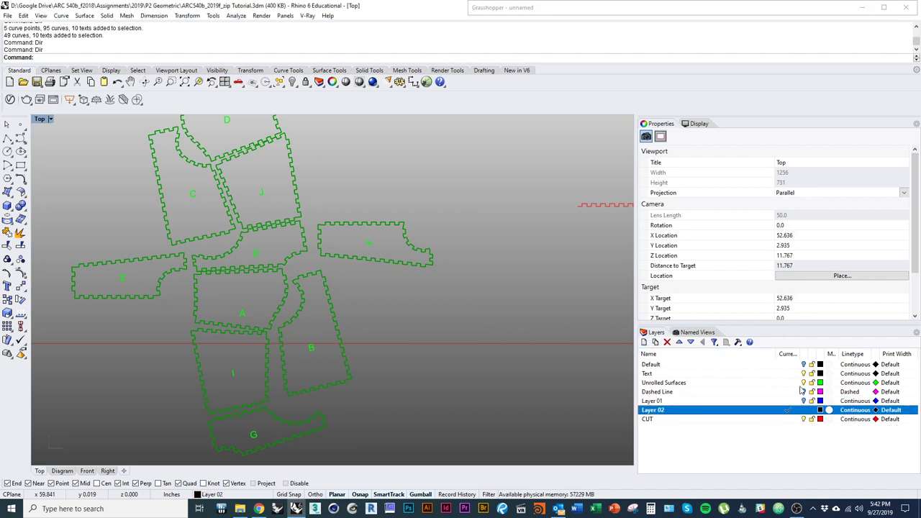
double_click(662, 8)
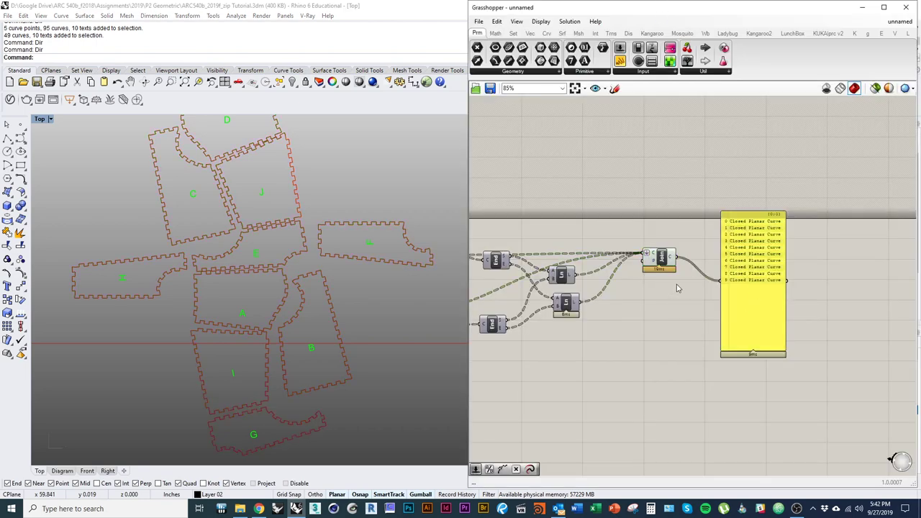
Bake Join Curves' outlines onto Layer 02 with colour by layer, and close the Grasshopper window.
scroll(645, 242, "up", 4)
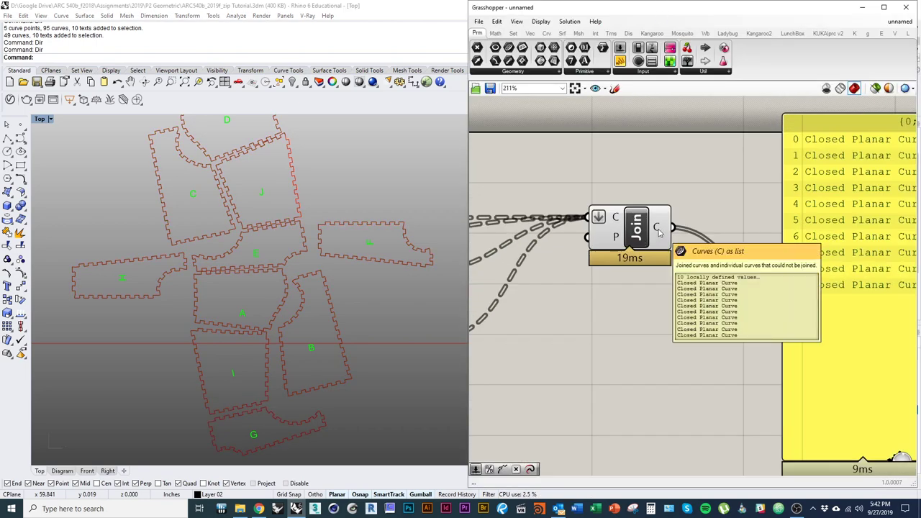
left_click(642, 243)
scroll(662, 381, "down", 6)
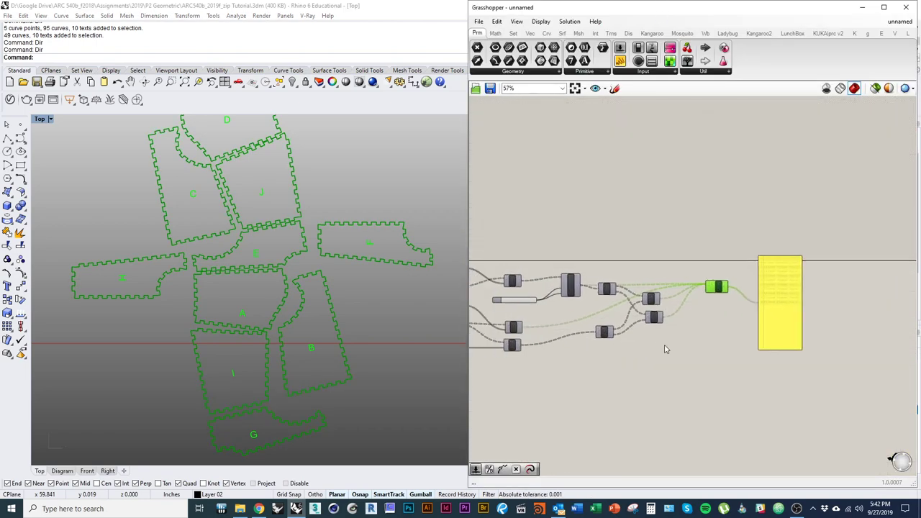
right_click(630, 228)
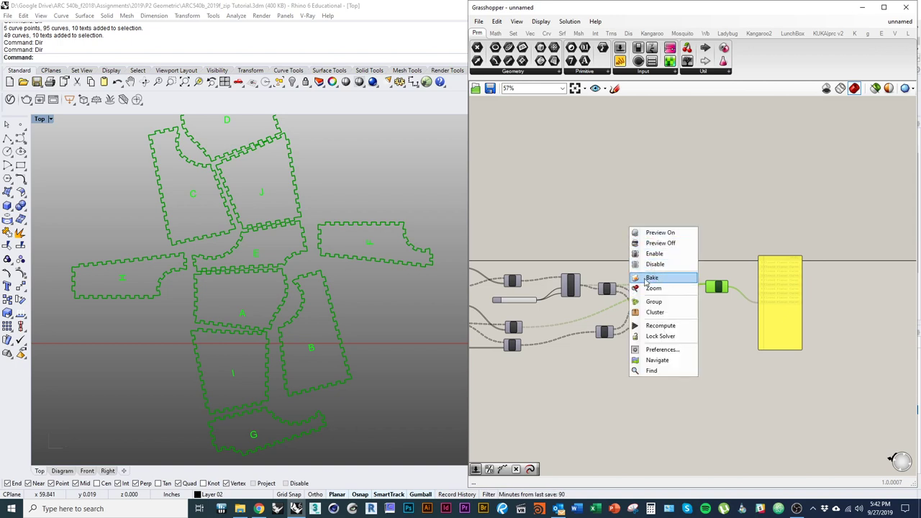
left_click(737, 305)
scroll(722, 289, "up", 6)
left_click_drag(718, 263, 673, 290)
right_click(668, 287)
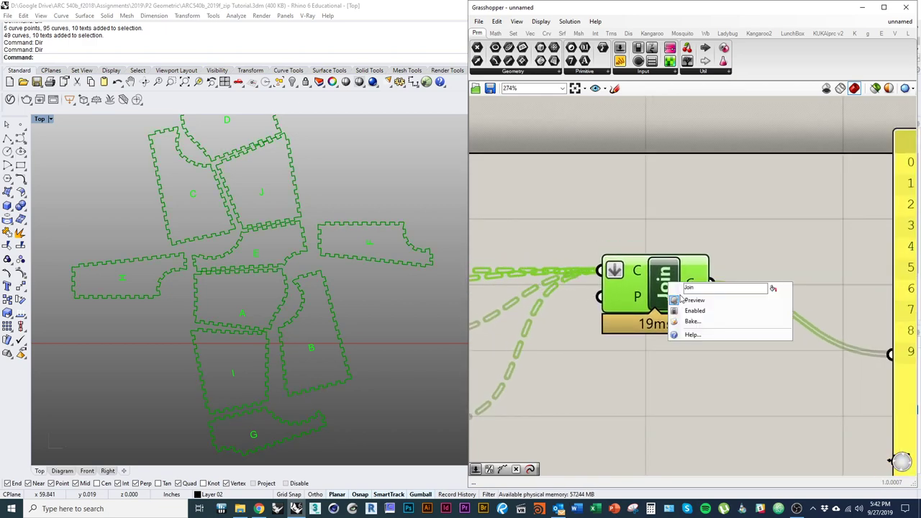
left_click(687, 320)
left_click_drag(704, 233, 605, 167)
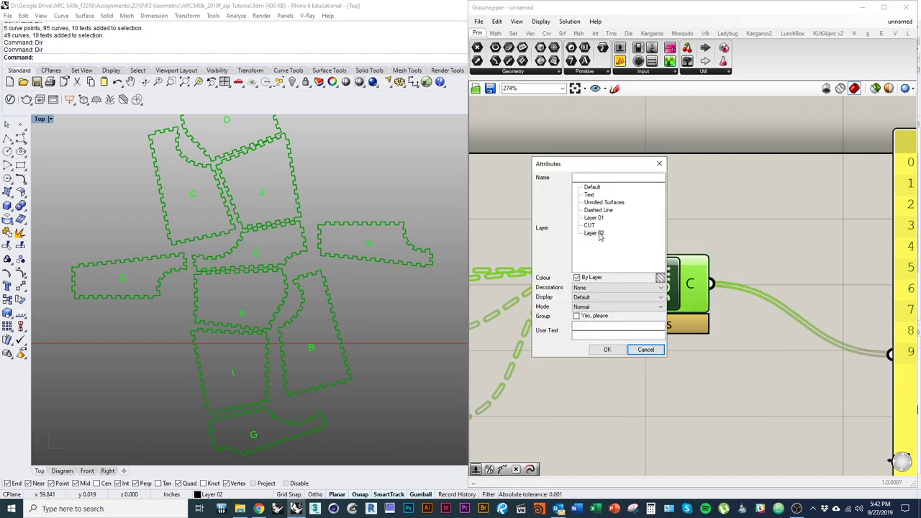
left_click(608, 350)
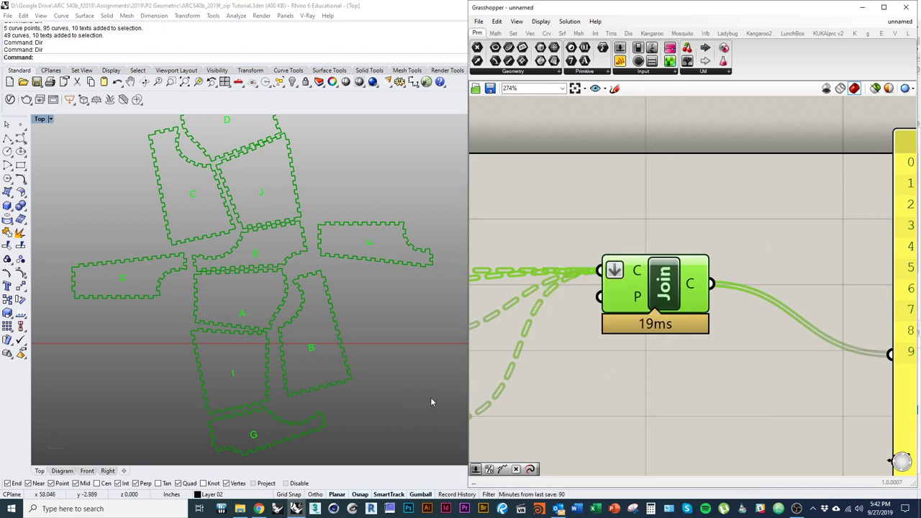
left_click(660, 200)
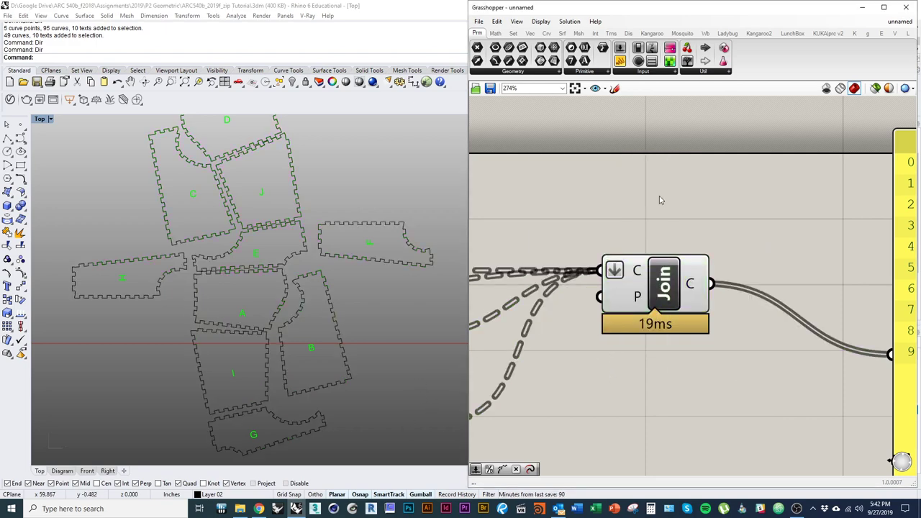
left_click(906, 7)
Select individual baked piece outlines, starting with piece B, to check that each is one closed curve, and examine their teeth.
left_click(333, 308)
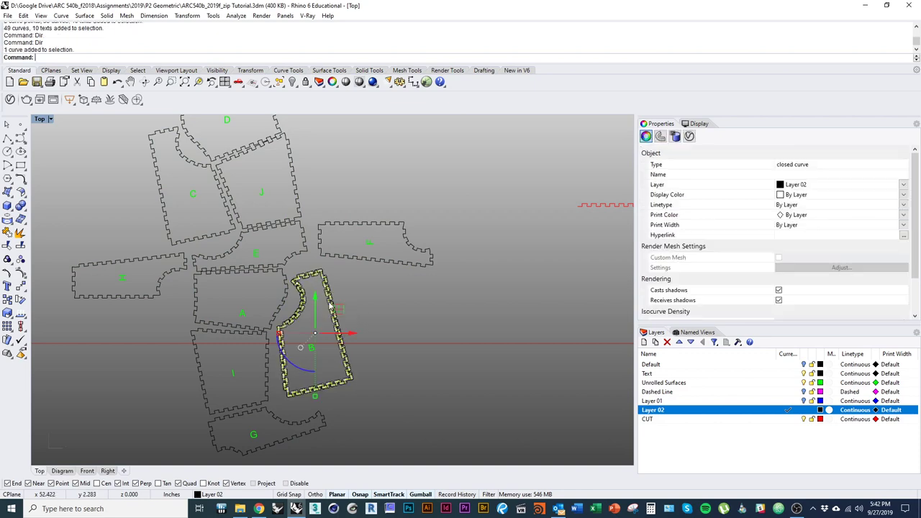
scroll(302, 286, "up", 15)
left_click(368, 298)
right_click_drag(369, 298, 424, 411)
scroll(313, 289, "down", 9)
right_click_drag(321, 313, 370, 421)
right_click_drag(299, 286, 365, 424)
right_click_drag(308, 313, 371, 377)
scroll(371, 384, "down", 9)
right_click_drag(263, 270, 291, 339)
left_click(289, 317)
right_click_drag(324, 427, 295, 314)
left_click(297, 314)
left_click(283, 361)
right_click_drag(283, 362, 433, 229)
left_click(305, 310)
right_click_drag(368, 371, 458, 336)
scroll(354, 339, "up", 4)
left_click(353, 339)
Examine how the baked zip-joint teeth match along the edges between piece E and its neighbours.
right_click_drag(406, 354, 248, 341)
scroll(244, 354, "down", 5)
right_click_drag(325, 397, 261, 325)
right_click_drag(370, 304, 326, 384)
right_click_drag(304, 254, 282, 350)
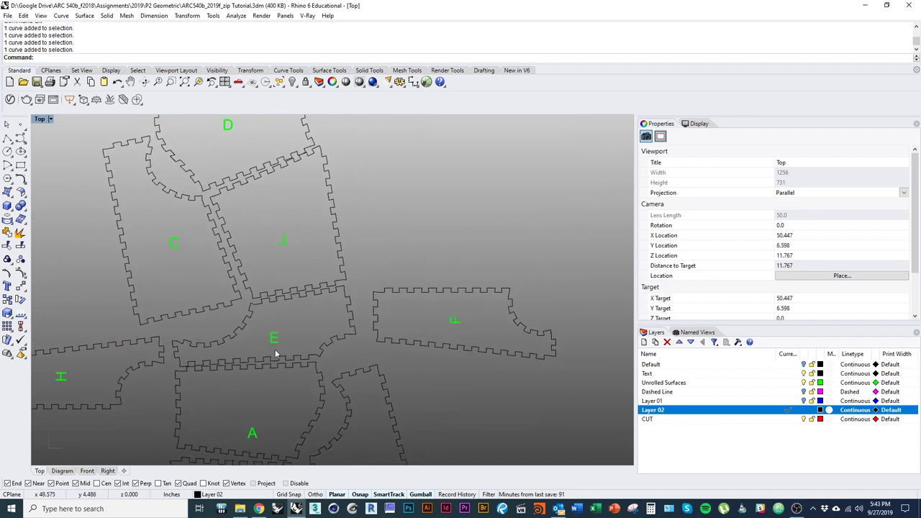
scroll(282, 351, "up", 6)
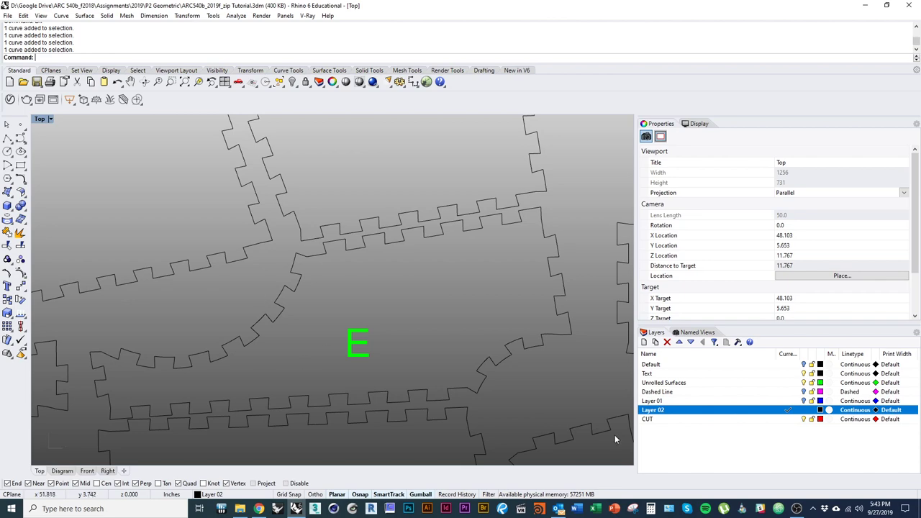
left_click(796, 508)
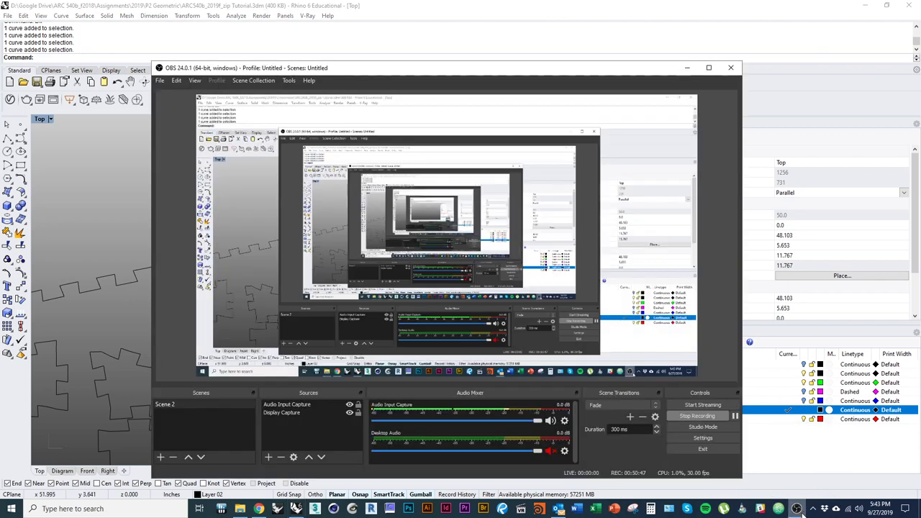